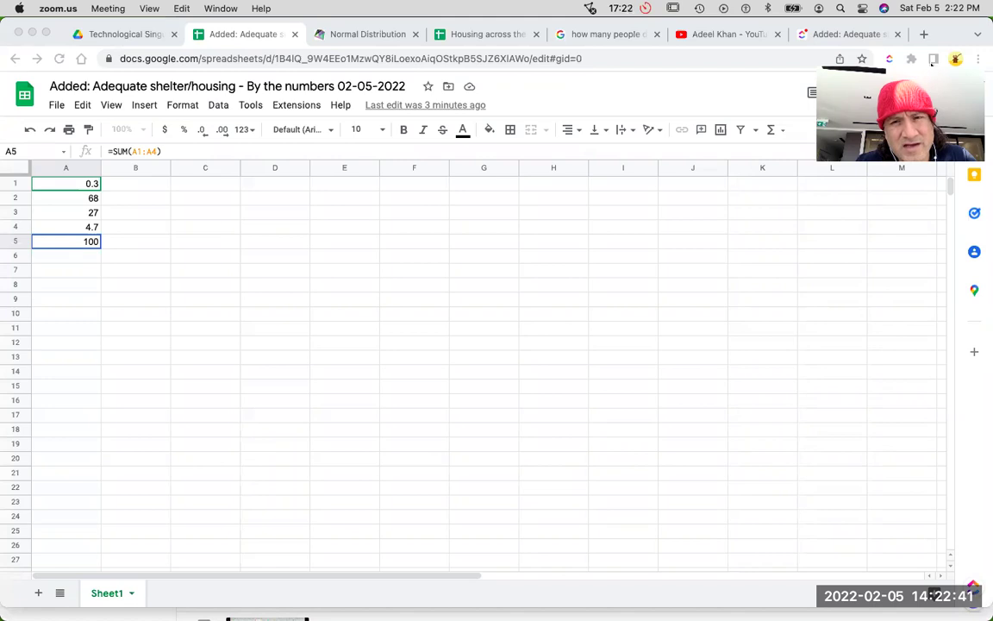
# Step: View the Google result on people without adequate shelter and look through the YouTube channel's videos about housing
pyautogui.click(616, 44)
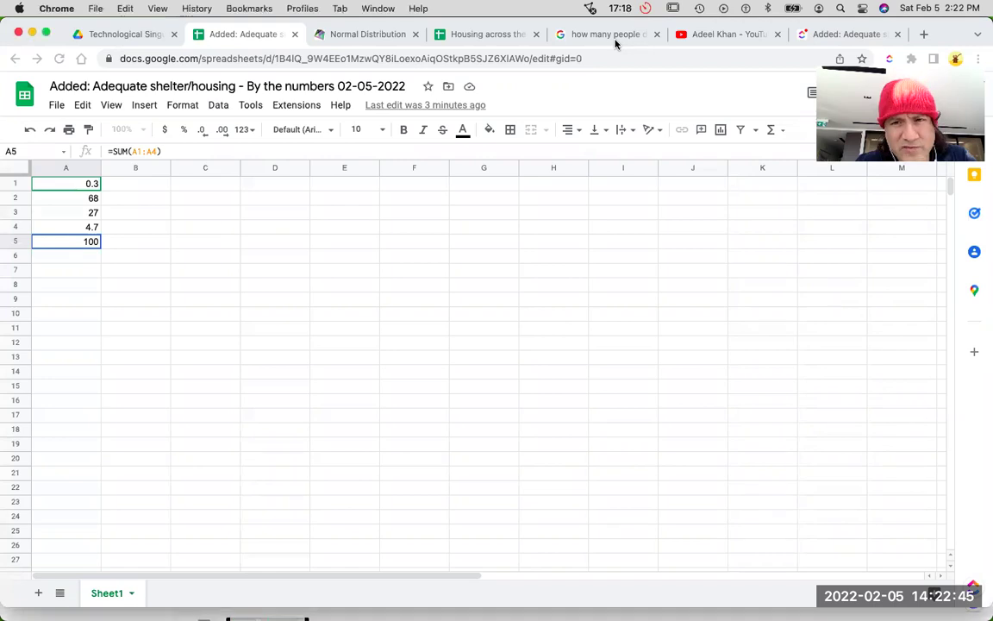
pyautogui.click(616, 43)
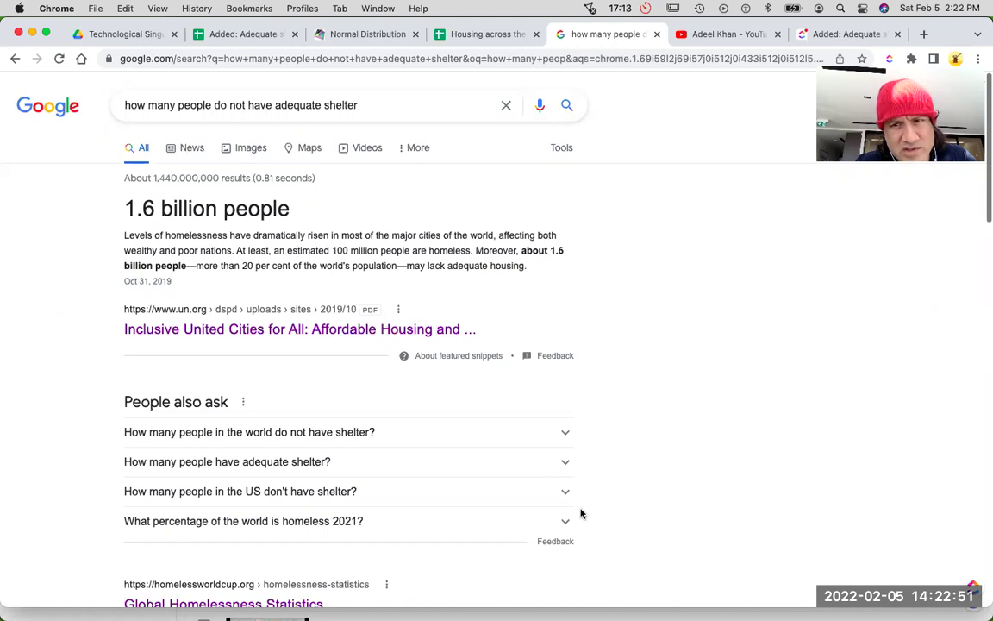
pyautogui.click(727, 34)
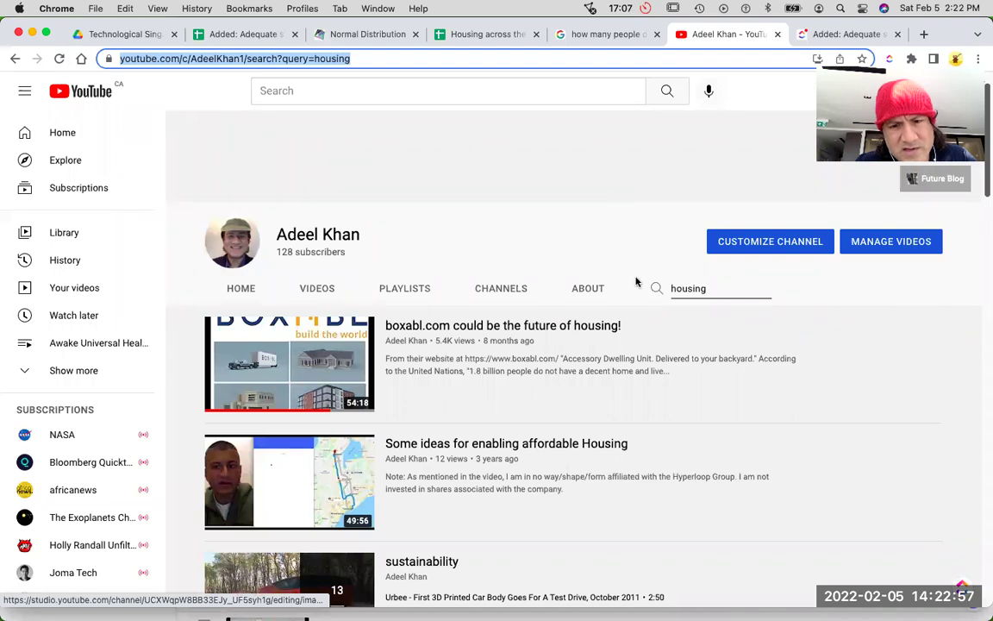
pyautogui.scroll(2, 669, 355)
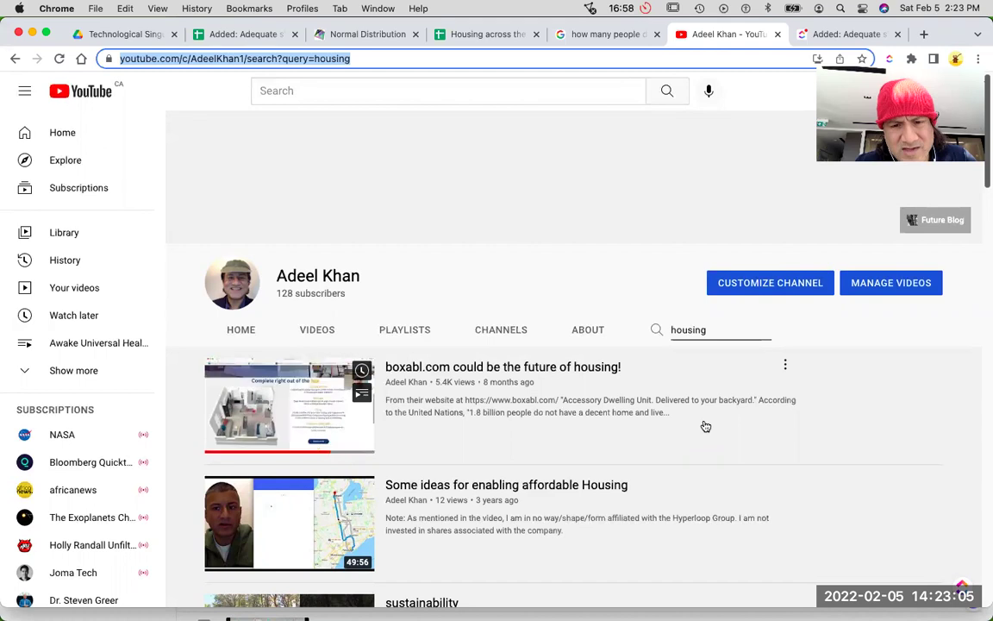
pyautogui.scroll(-2, 665, 271)
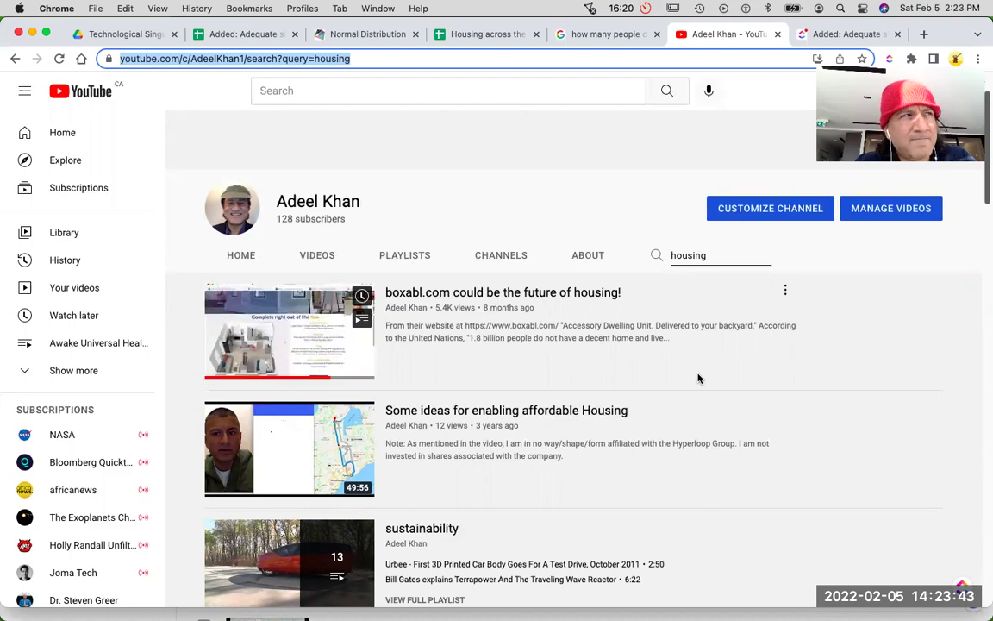
pyautogui.scroll(-1, 699, 378)
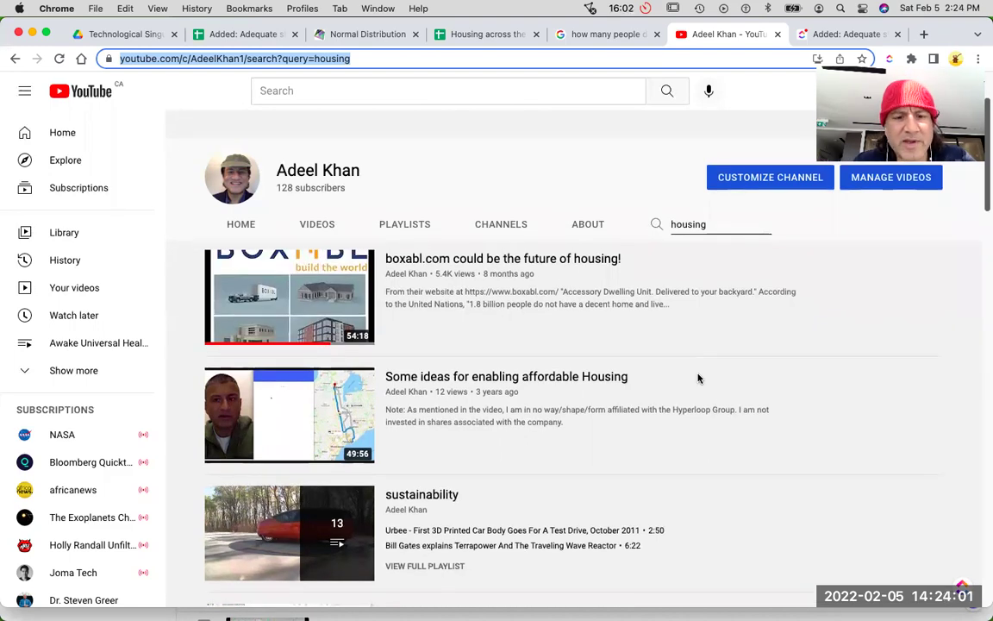
pyautogui.scroll(-3, 699, 377)
pyautogui.scroll(-5, 701, 380)
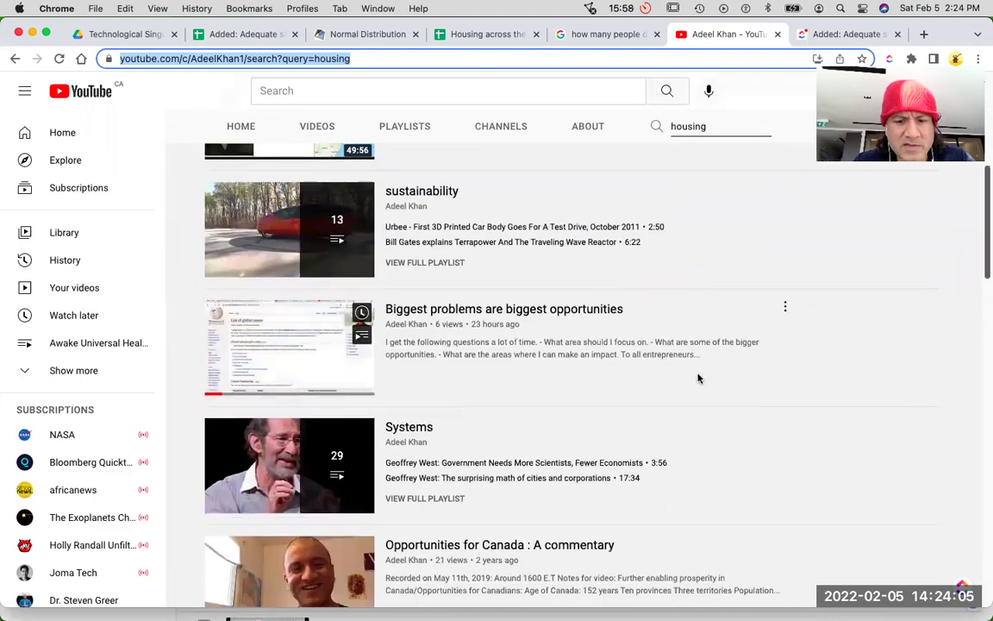
pyautogui.scroll(-3, 698, 377)
pyautogui.scroll(-5, 698, 378)
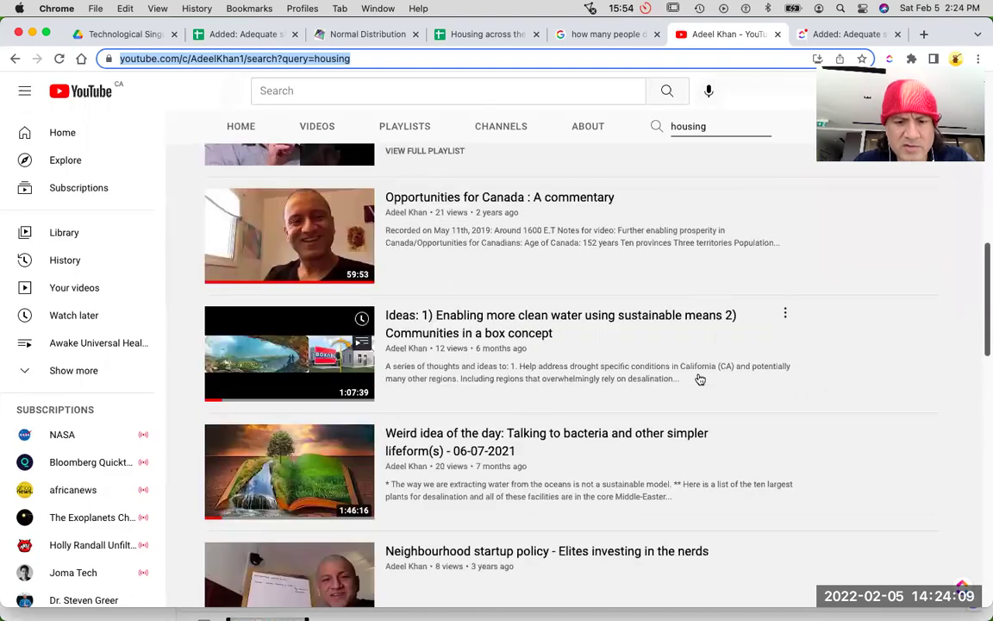
pyautogui.scroll(-2, 700, 380)
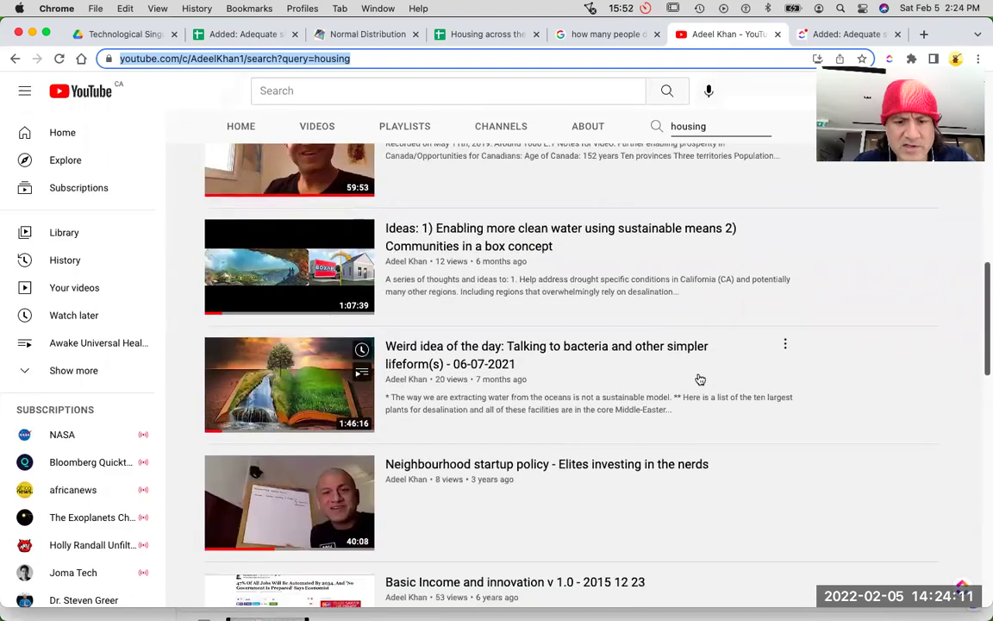
pyautogui.scroll(10, 700, 379)
pyautogui.scroll(2, 700, 379)
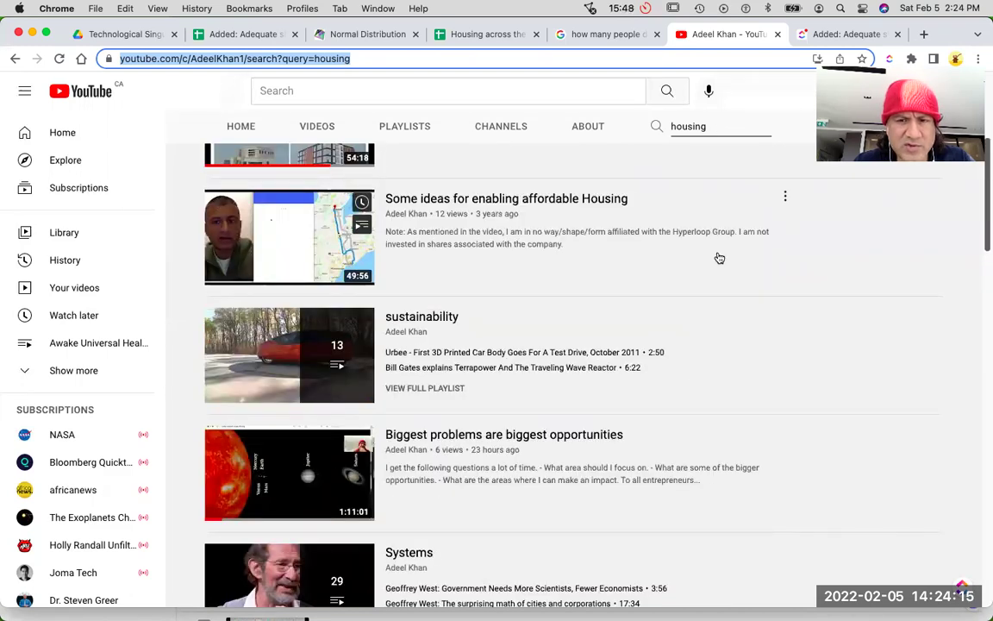
pyautogui.scroll(4, 718, 257)
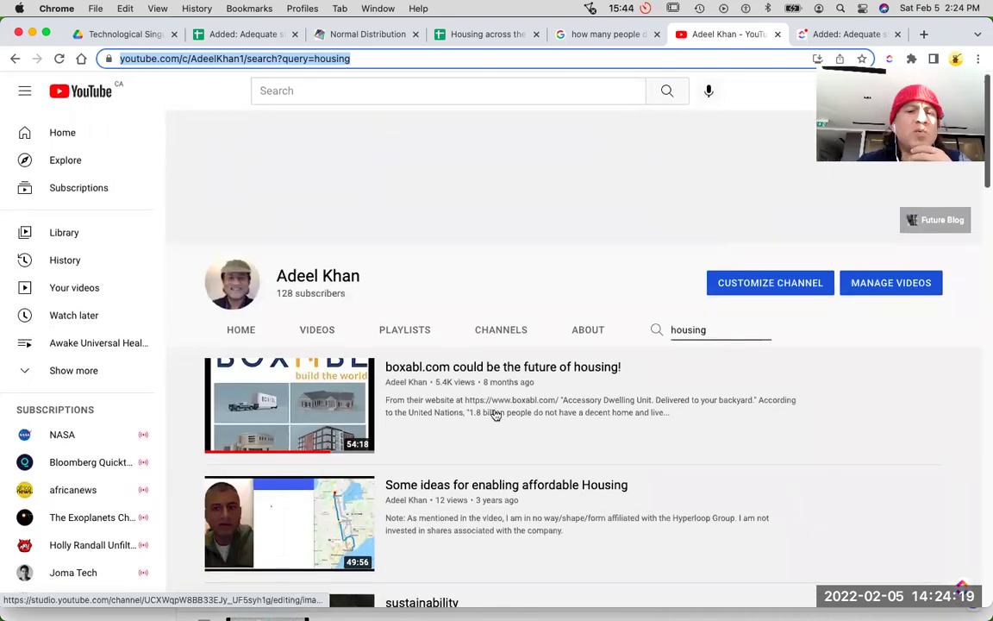
# Step: Open the video "boxabl.com could be the future of housing!" and pause its playback
pyautogui.moveTo(487, 377)
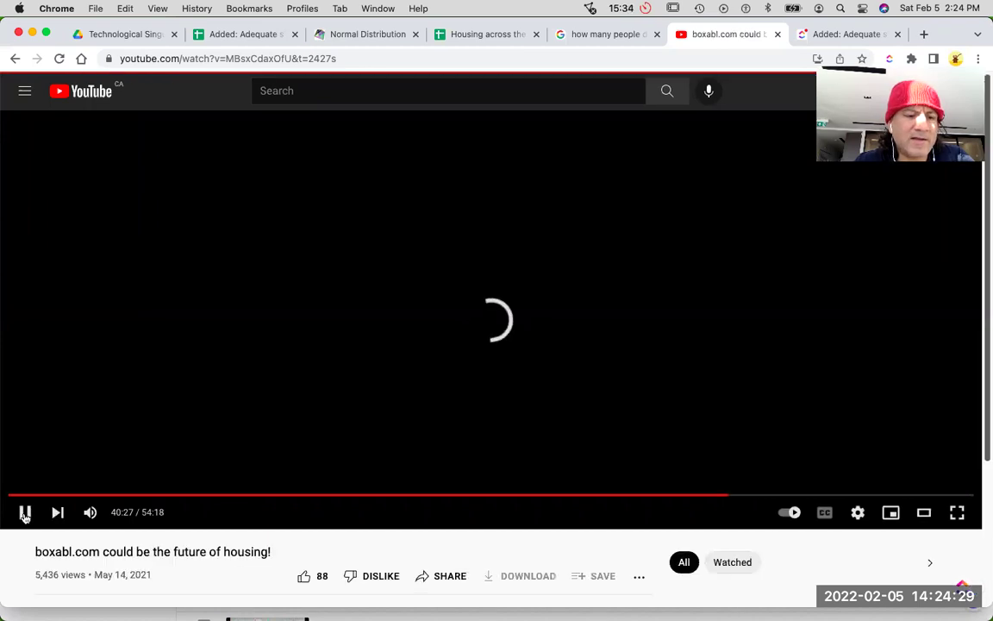
pyautogui.click(25, 513)
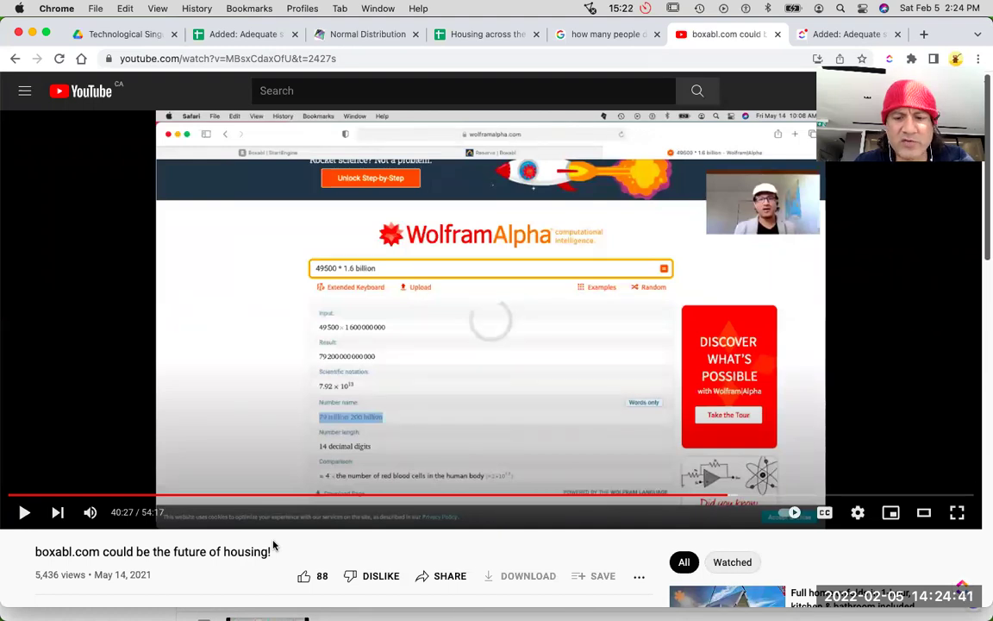
# Step: Expand the boxabl.com video's description, look through it to the end, and return to the paused frame
pyautogui.scroll(-1, 273, 545)
pyautogui.scroll(-1, 273, 545)
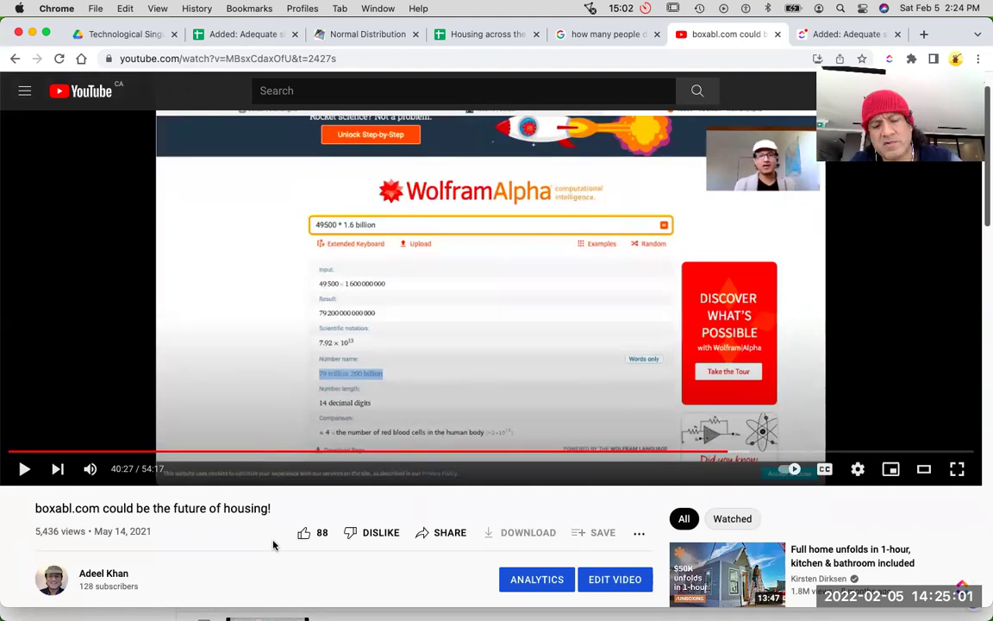
pyautogui.scroll(-2, 273, 545)
pyautogui.scroll(-5, 273, 545)
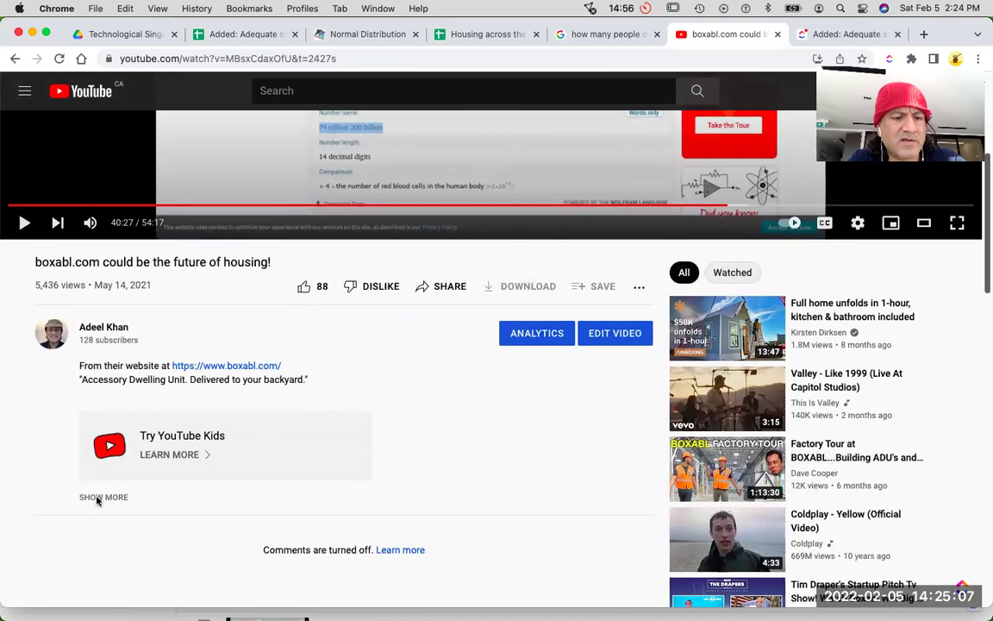
pyautogui.click(98, 498)
pyautogui.scroll(-2, 98, 499)
pyautogui.scroll(-10, 97, 500)
pyautogui.scroll(-2, 97, 500)
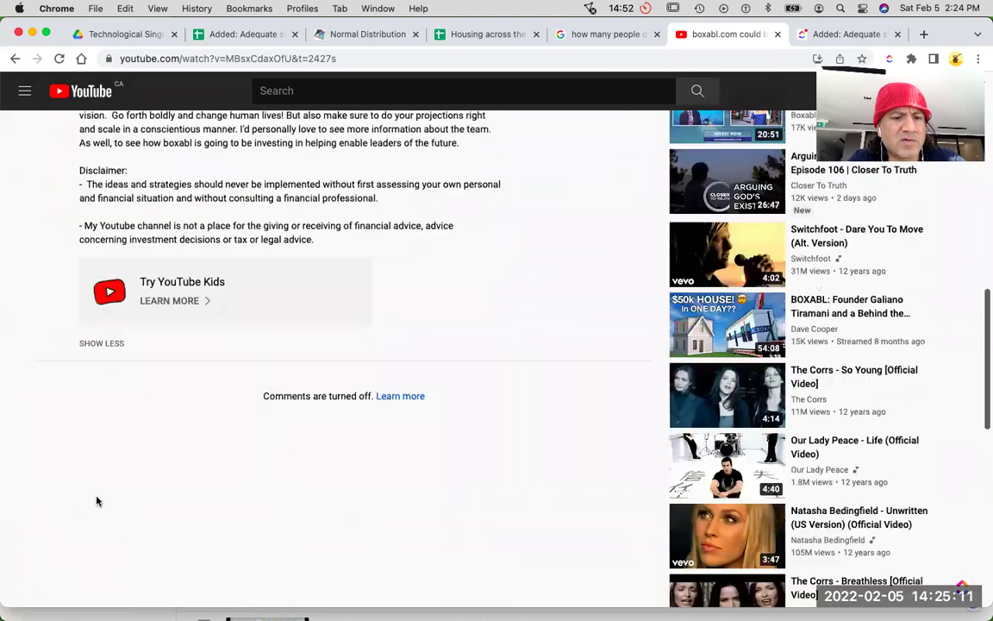
pyautogui.scroll(15, 97, 500)
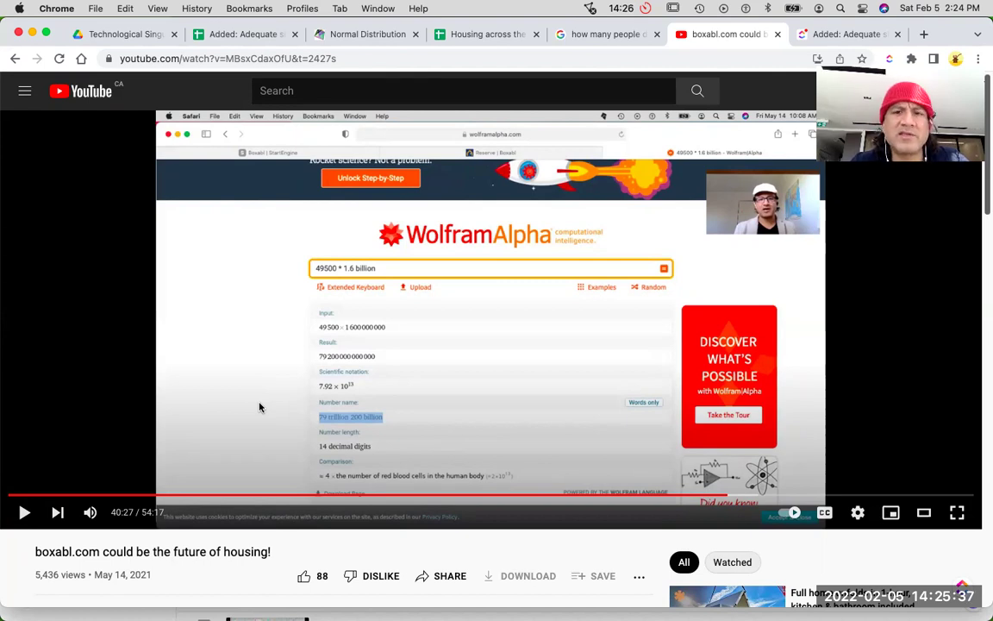
# Step: Review the adequate shelter search result, the housing spreadsheet and the normal distribution page on mathsisfun.com
pyautogui.click(597, 34)
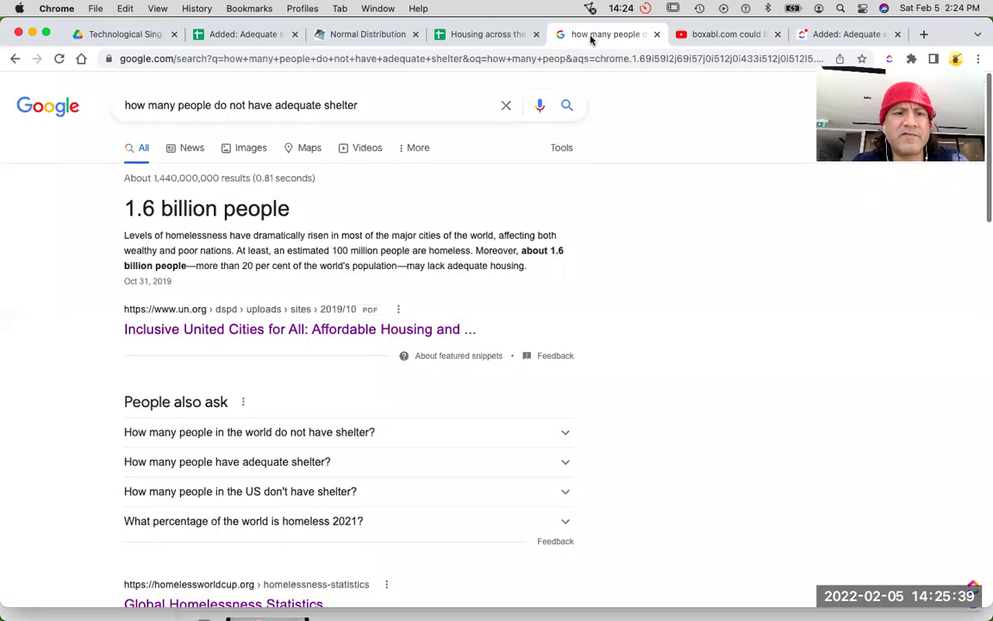
pyautogui.click(248, 35)
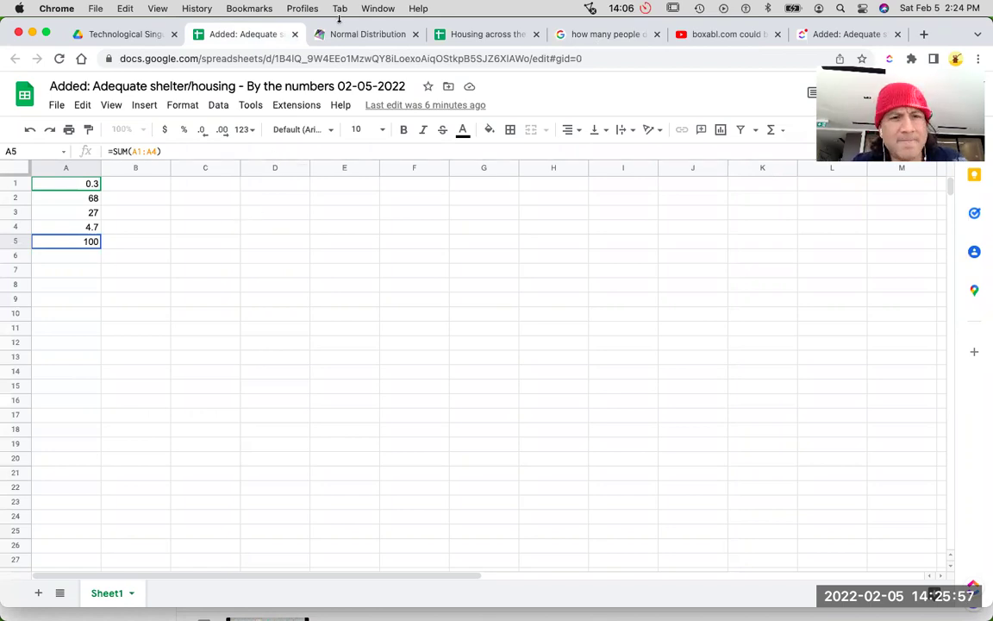
pyautogui.click(362, 34)
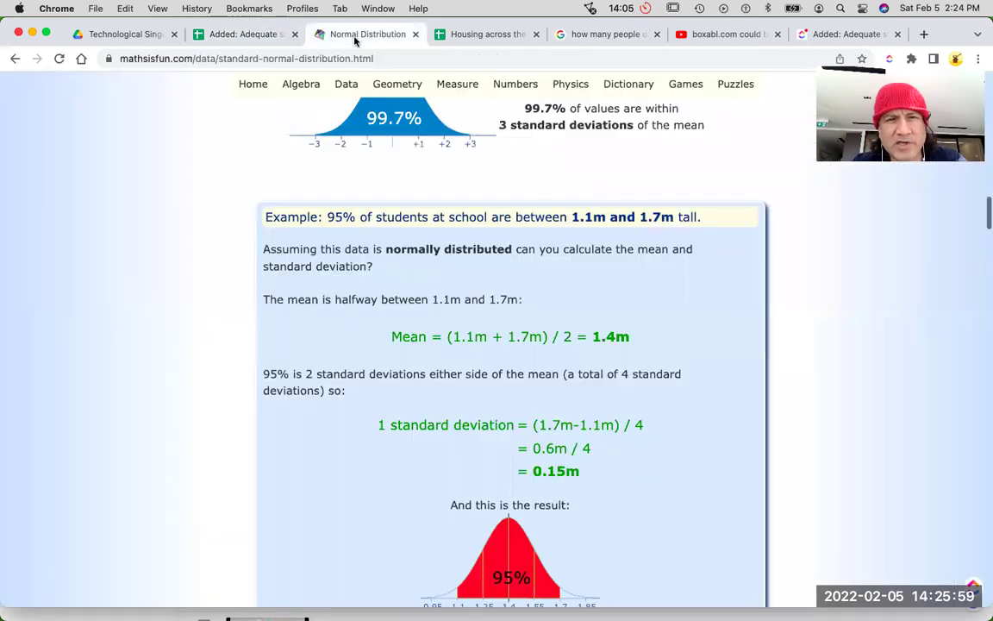
# Step: Open wolframalpha.com beside the housing spreadsheet and move the adequate shelter Google search next to it
pyautogui.click(246, 34)
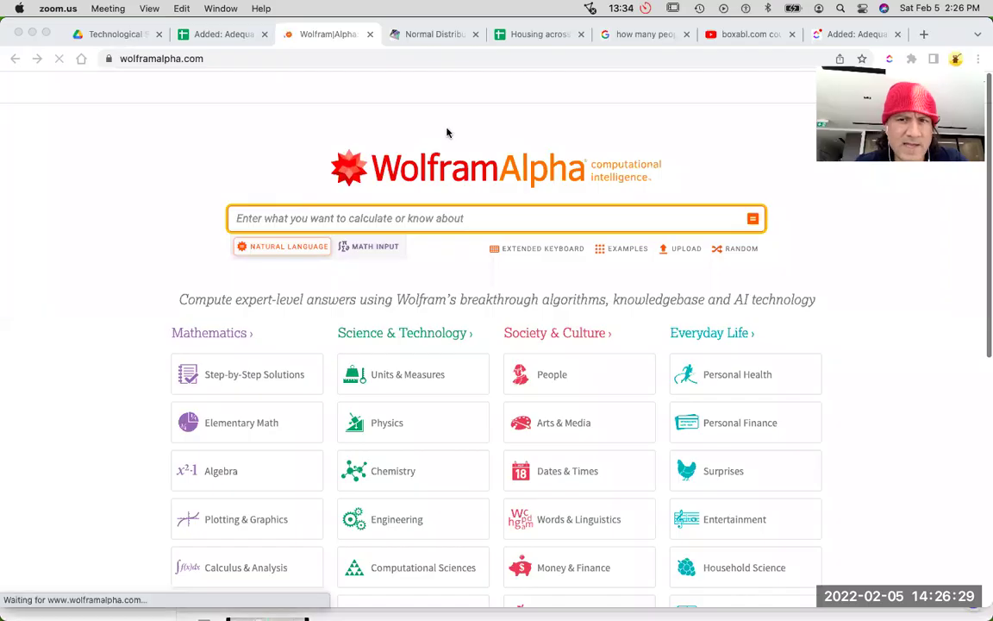
pyautogui.click(848, 34)
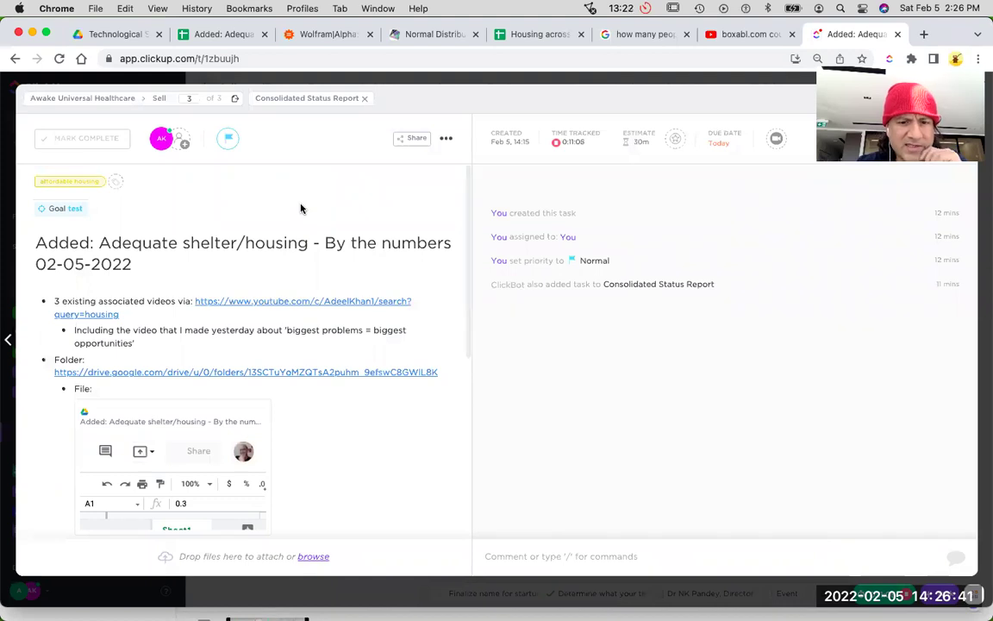
pyautogui.click(326, 34)
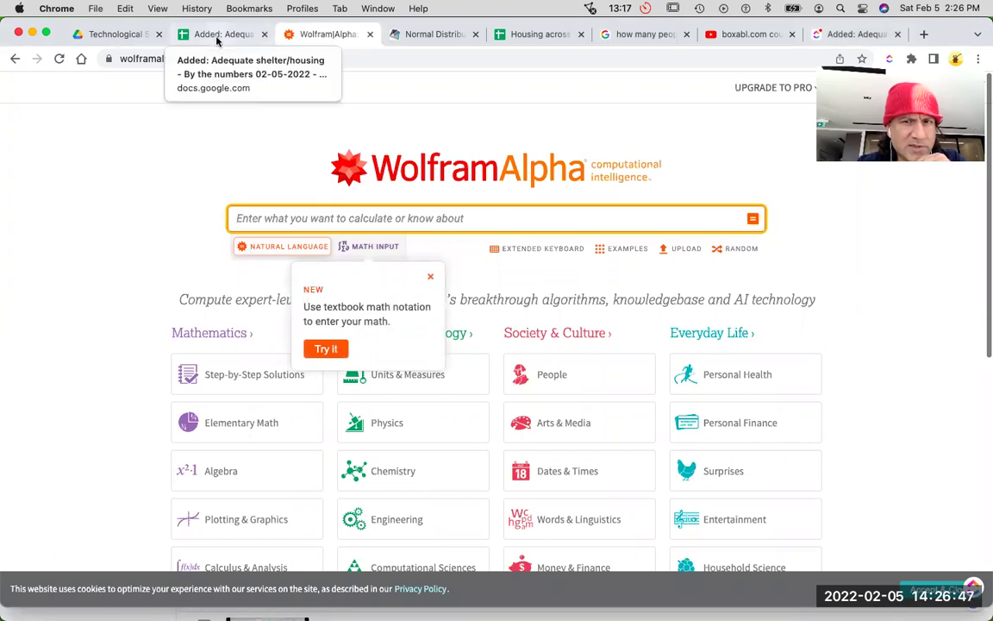
pyautogui.moveTo(647, 36); pyautogui.dragTo(412, 38)
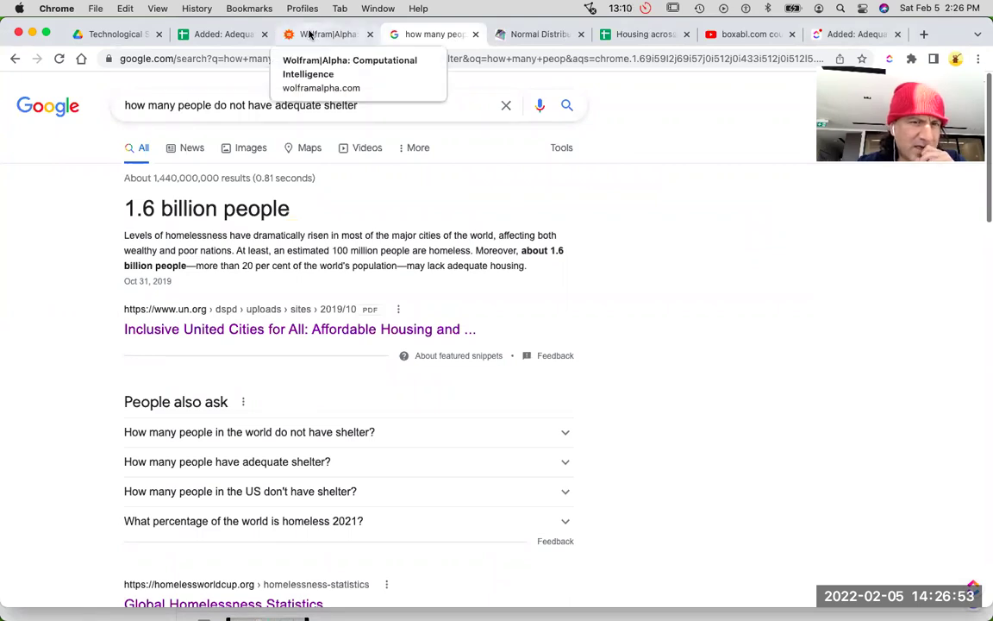
# Step: Return to the housing spreadsheet and check the individual values in cells A1 through A4
pyautogui.click(214, 35)
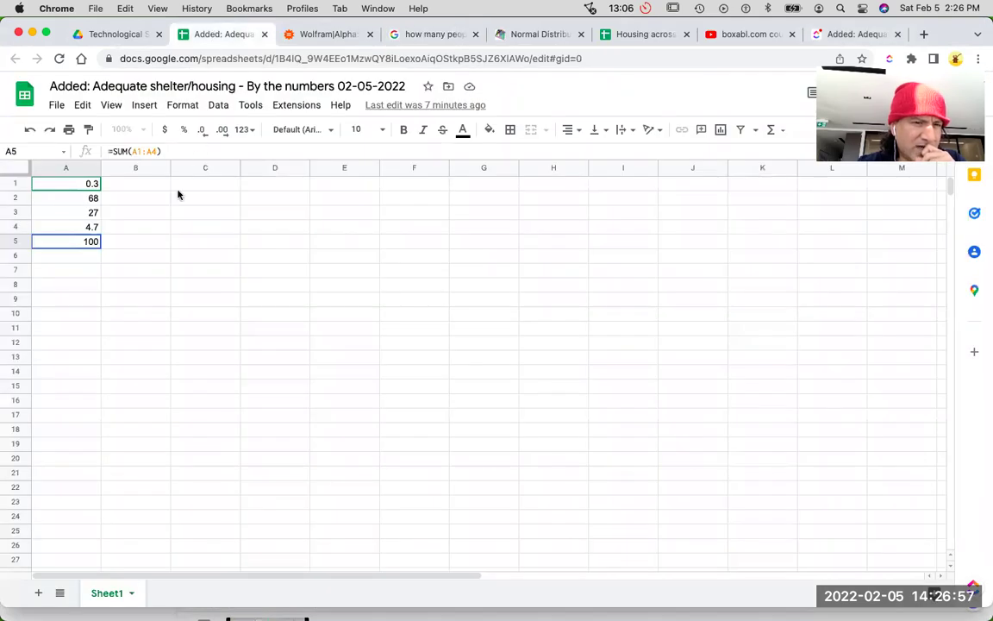
pyautogui.click(87, 201)
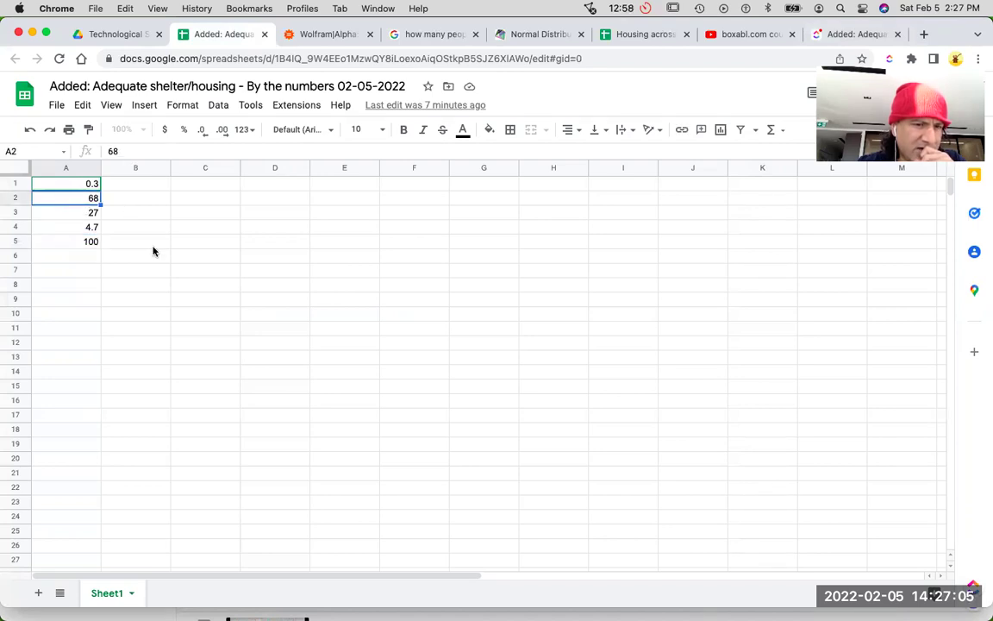
pyautogui.click(89, 215)
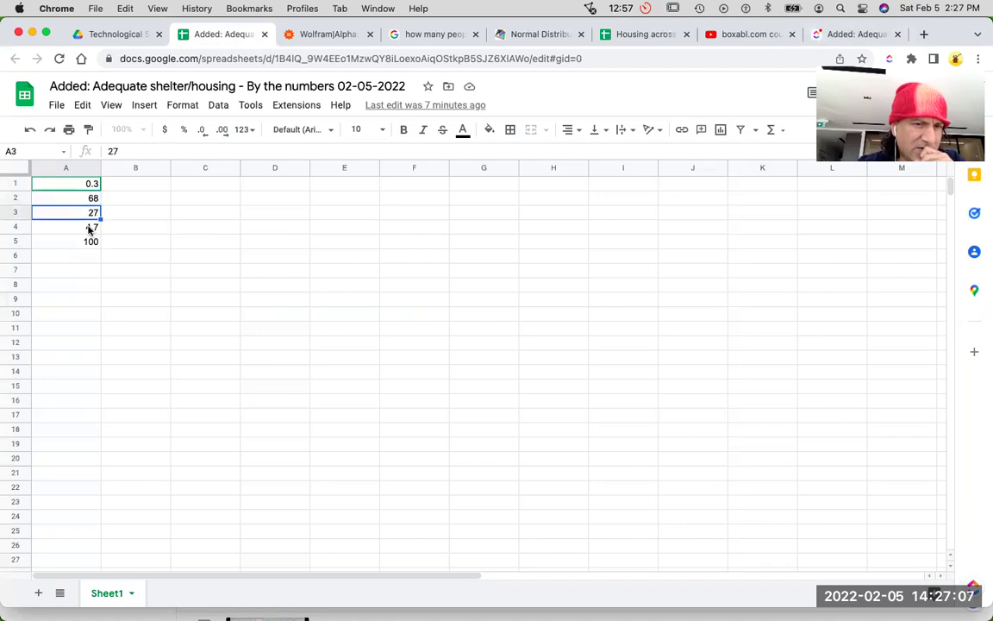
pyautogui.press('Down')
pyautogui.click(90, 186)
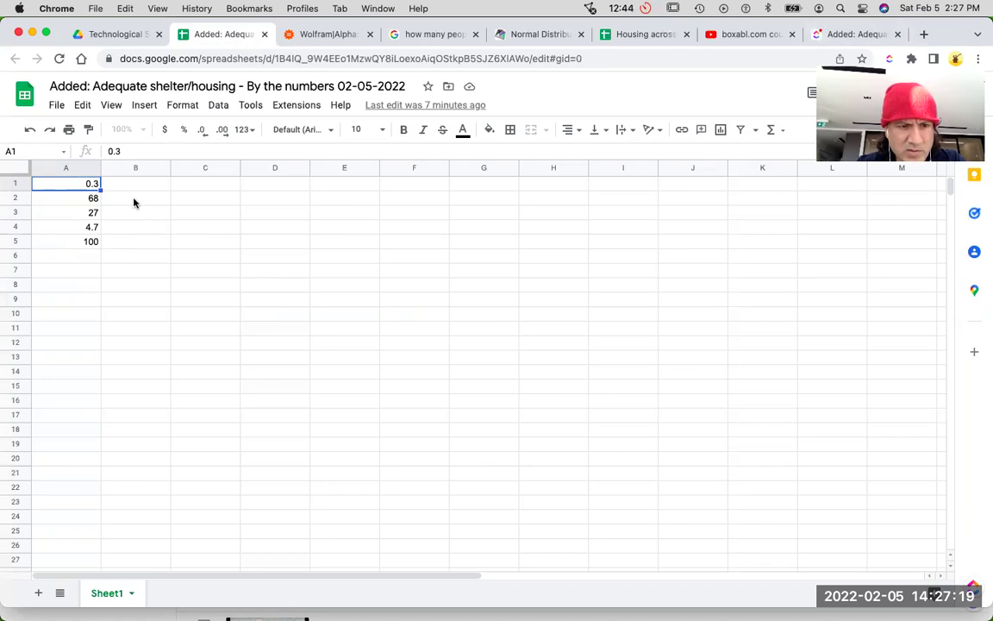
# Step: Sort the range A1:A4 by column A in ascending order (A to Z), leaving the total in A5 out
pyautogui.moveTo(91, 227); pyautogui.dragTo(91, 187)
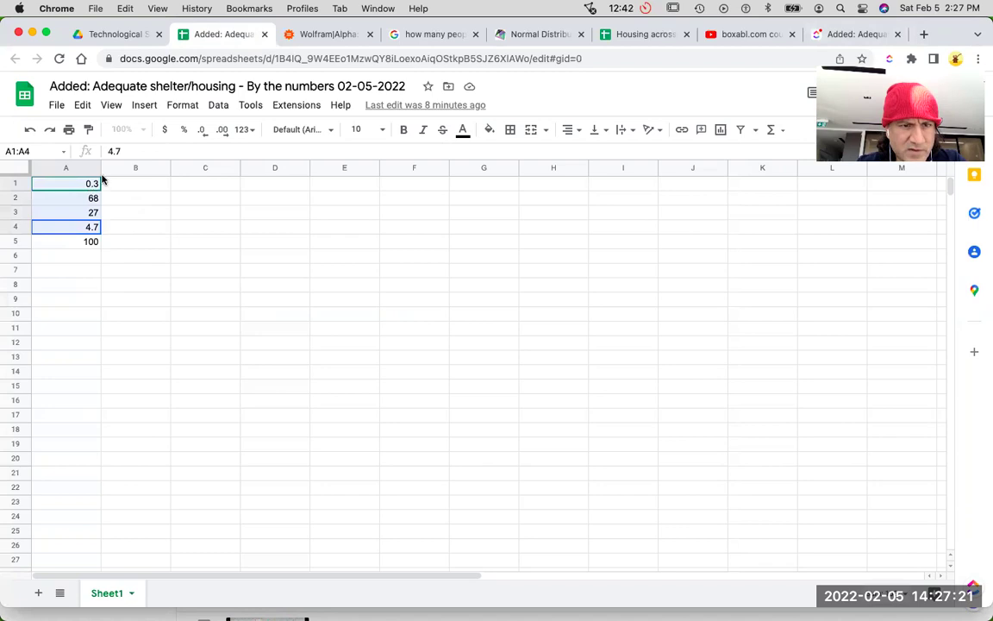
pyautogui.click(184, 105)
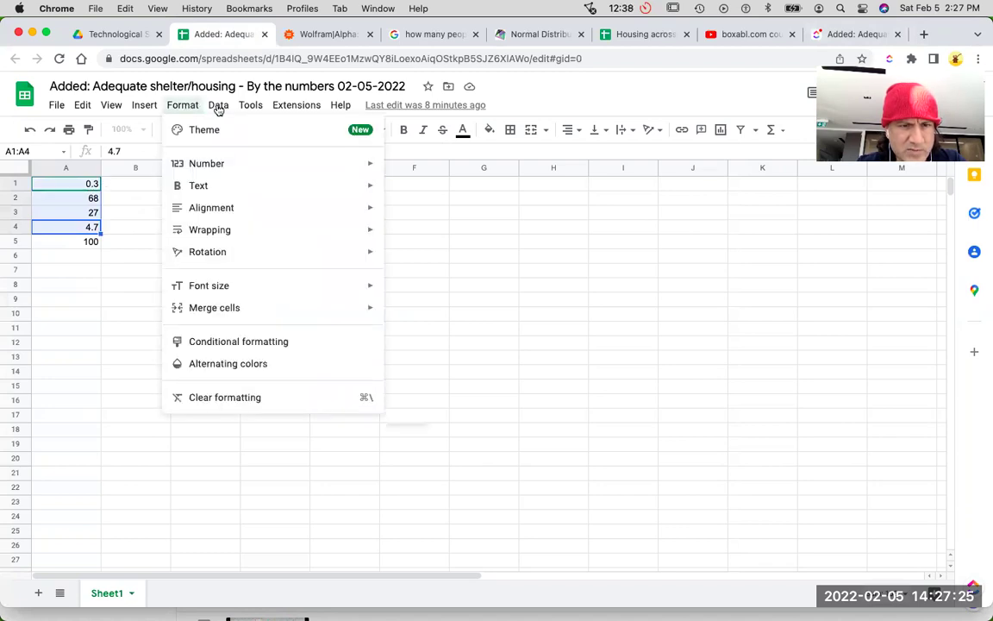
pyautogui.press('Escape')
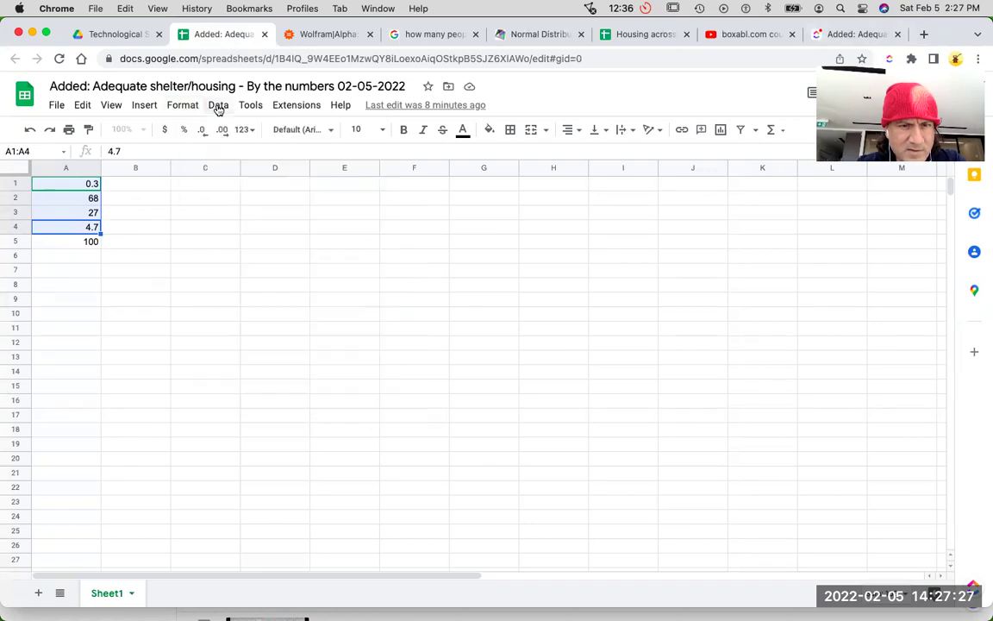
pyautogui.click(219, 107)
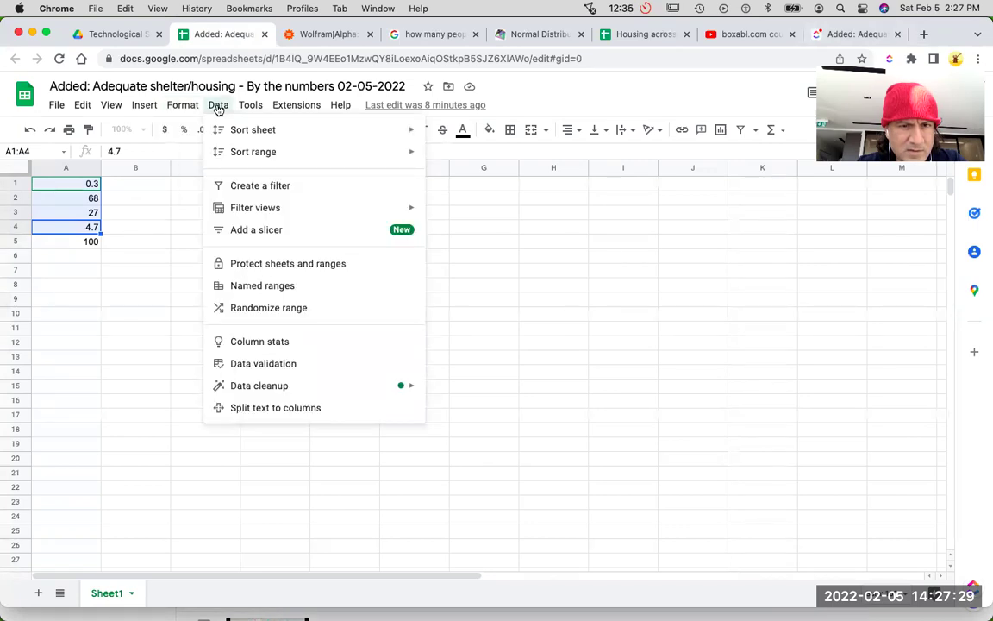
pyautogui.moveTo(315, 155)
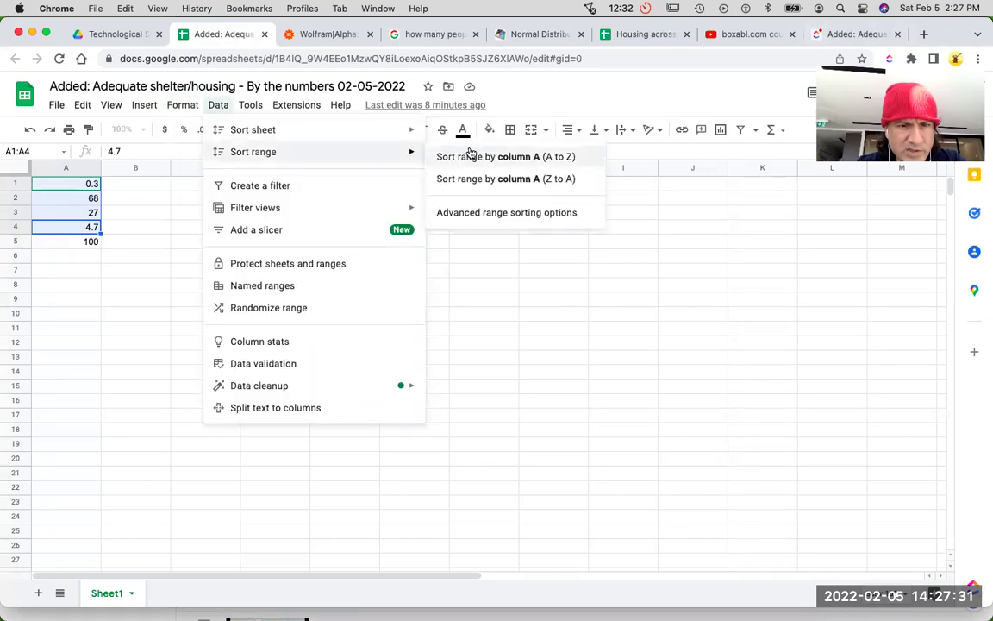
pyautogui.press('Return')
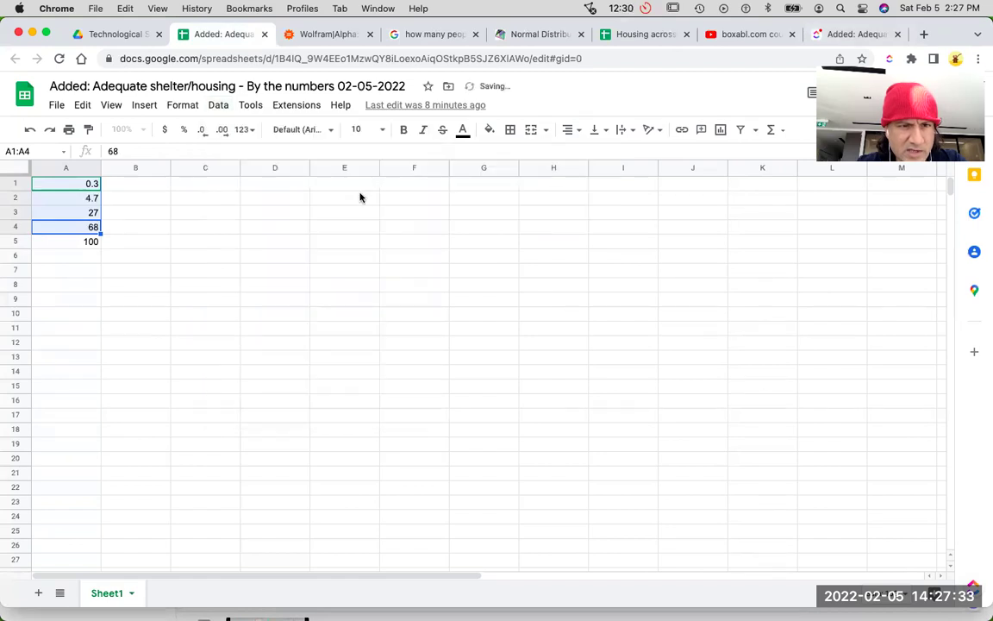
pyautogui.click(128, 230)
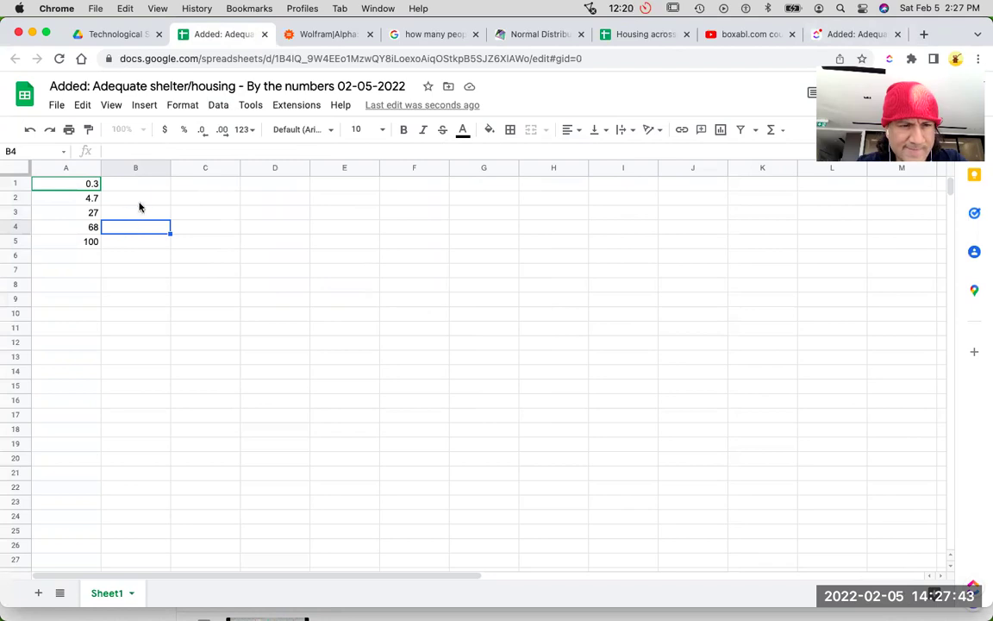
# Step: Enter the percentages 0.3, 4.7, 27 and 68 across row 2 in cells B2 through E2
pyautogui.click(142, 203)
pyautogui.write('0.3')
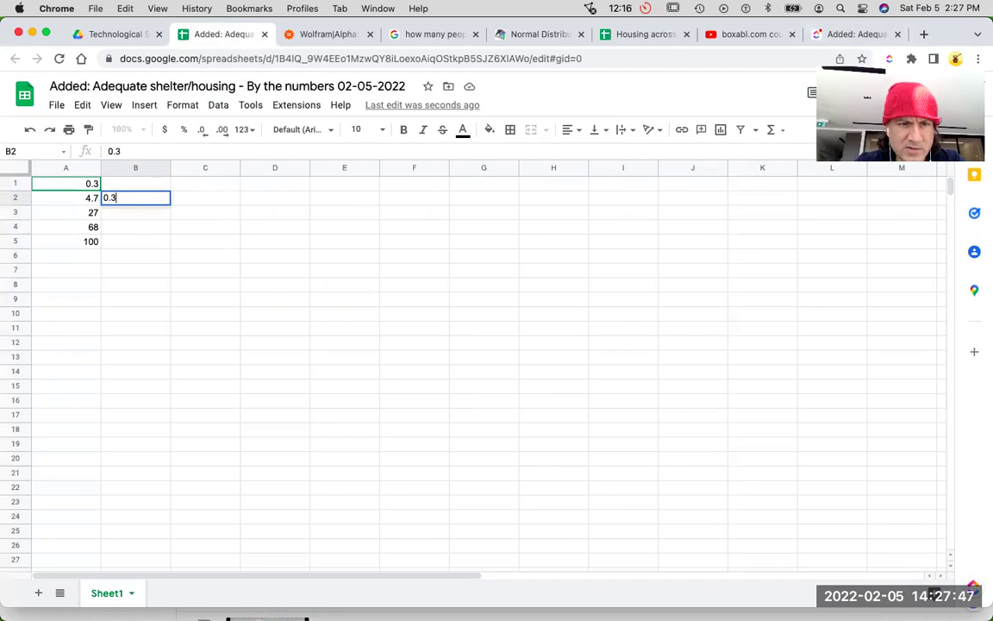
pyautogui.press('Tab')
pyautogui.write('4.7')
pyautogui.press('Tab')
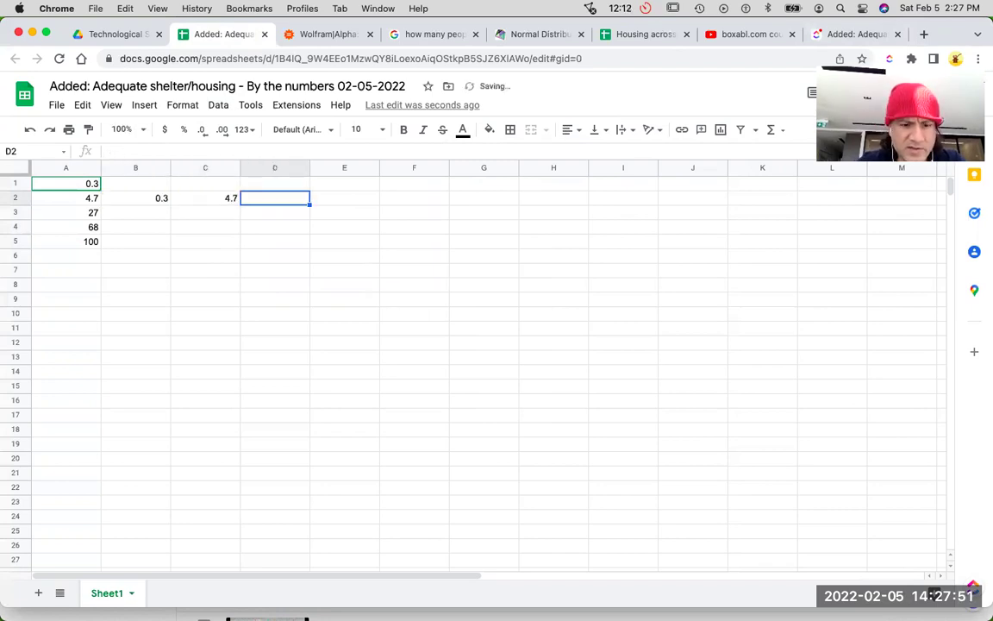
pyautogui.write('27')
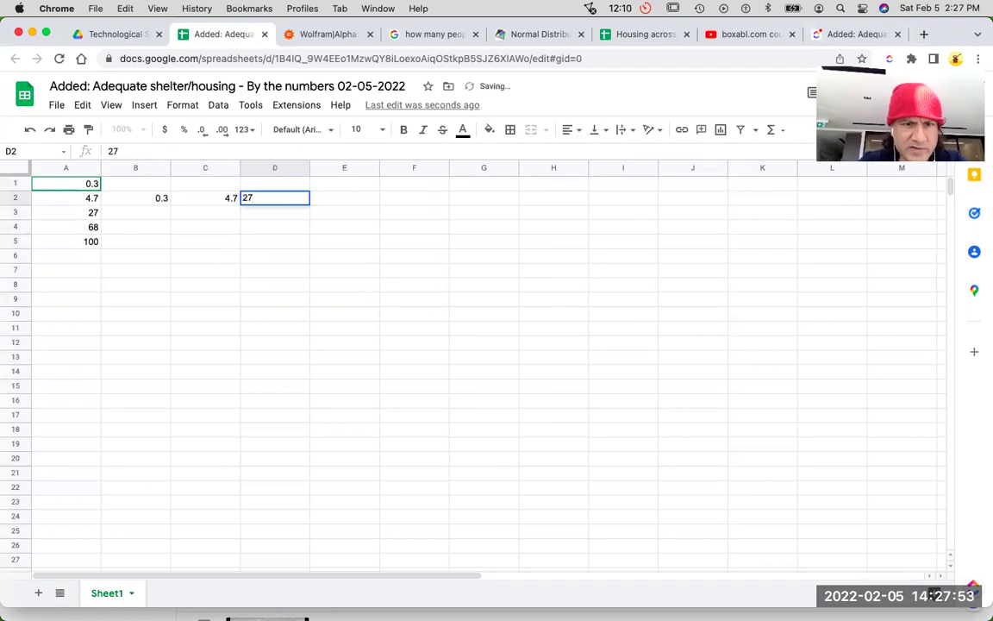
pyautogui.press('Tab')
pyautogui.write('68')
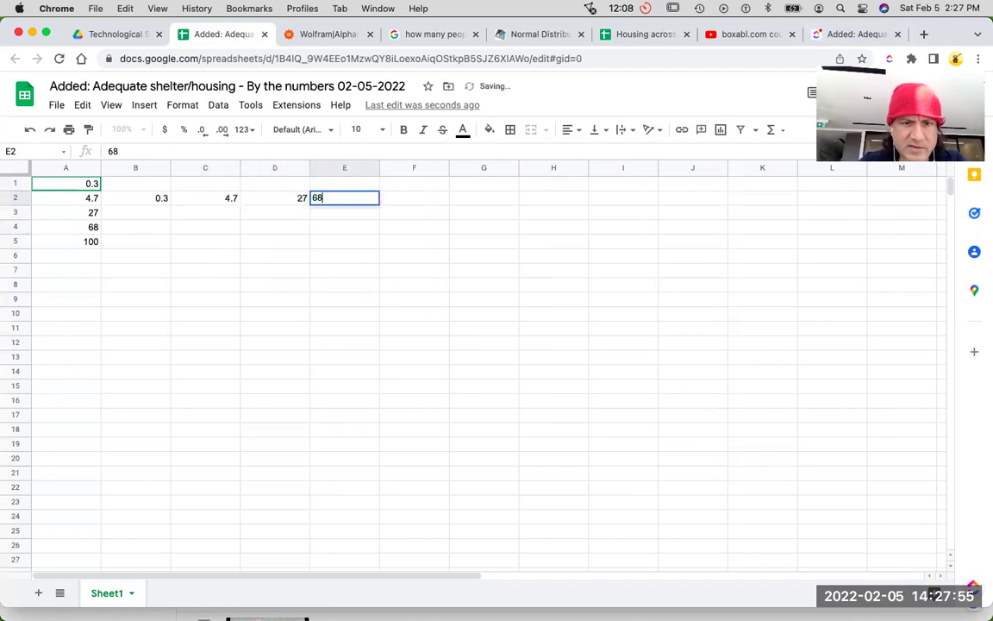
pyautogui.press('Tab')
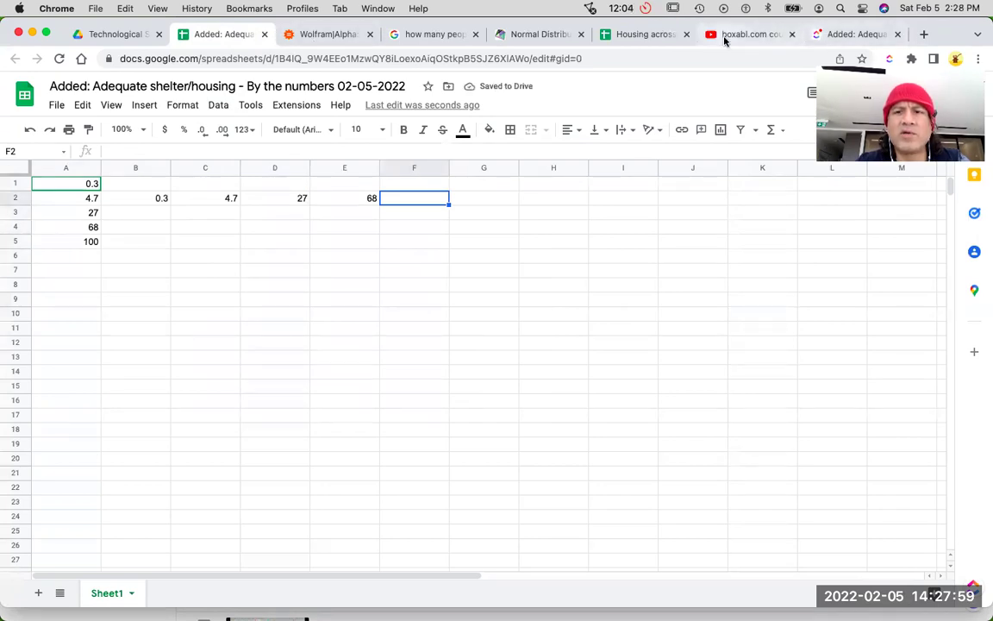
# Step: Move the boxabl.com YouTube video next to Wolfram|Alpha, then check the adequate shelter search result and return to the housing spreadsheet
pyautogui.moveTo(725, 39); pyautogui.dragTo(415, 39)
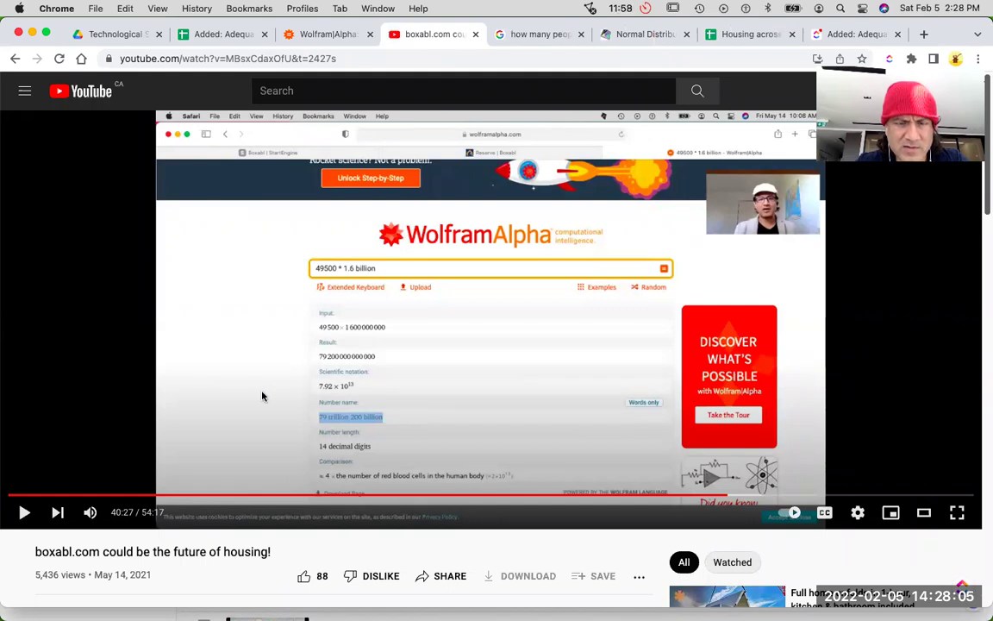
pyautogui.click(548, 36)
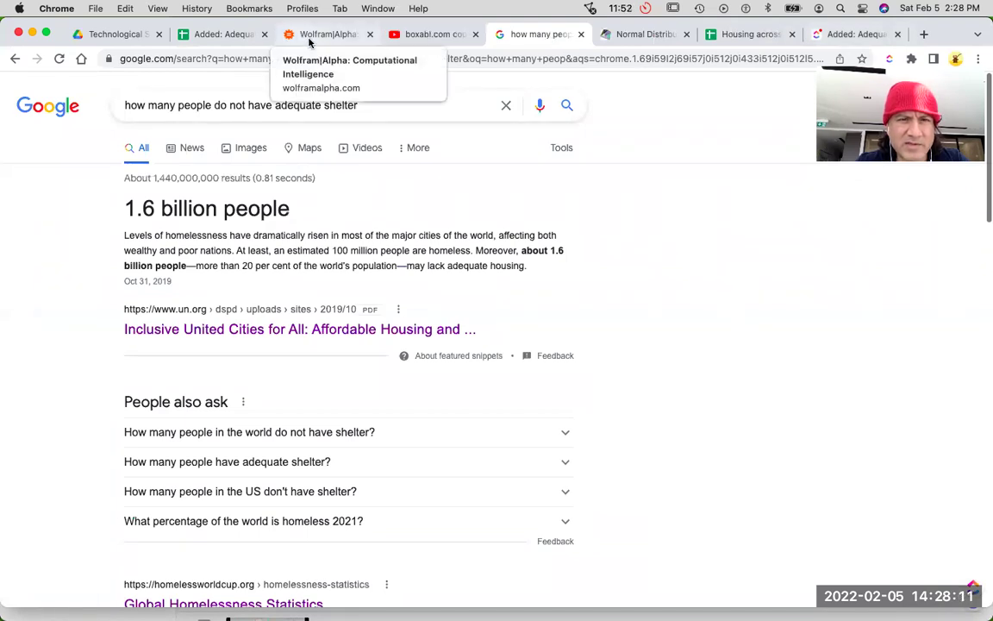
pyautogui.click(231, 35)
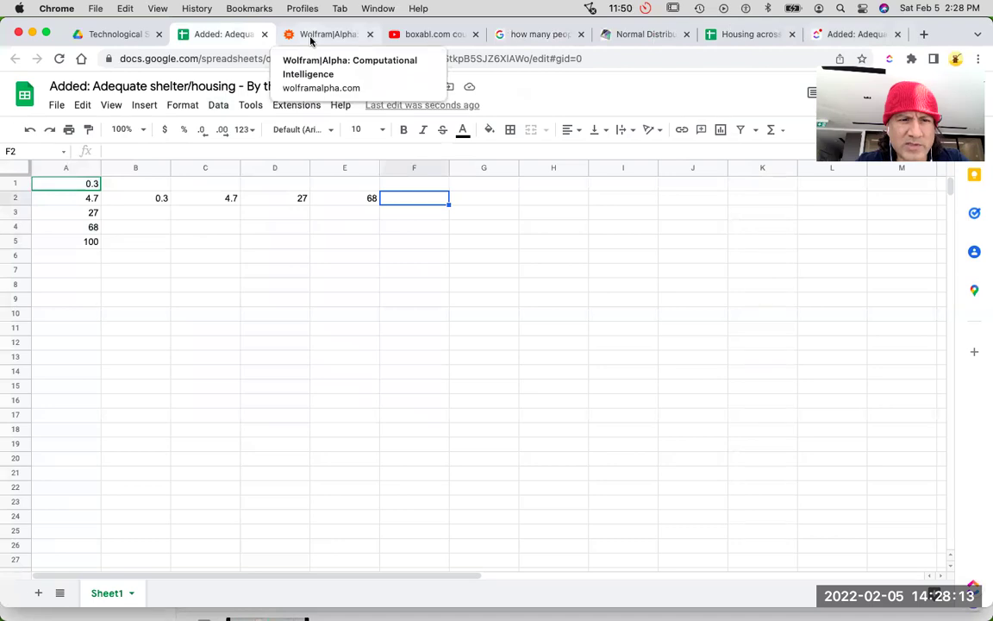
# Step: Switch to Wolfram|Alpha and run the query "what is 0.3% of 1.6 billion"
pyautogui.click(311, 36)
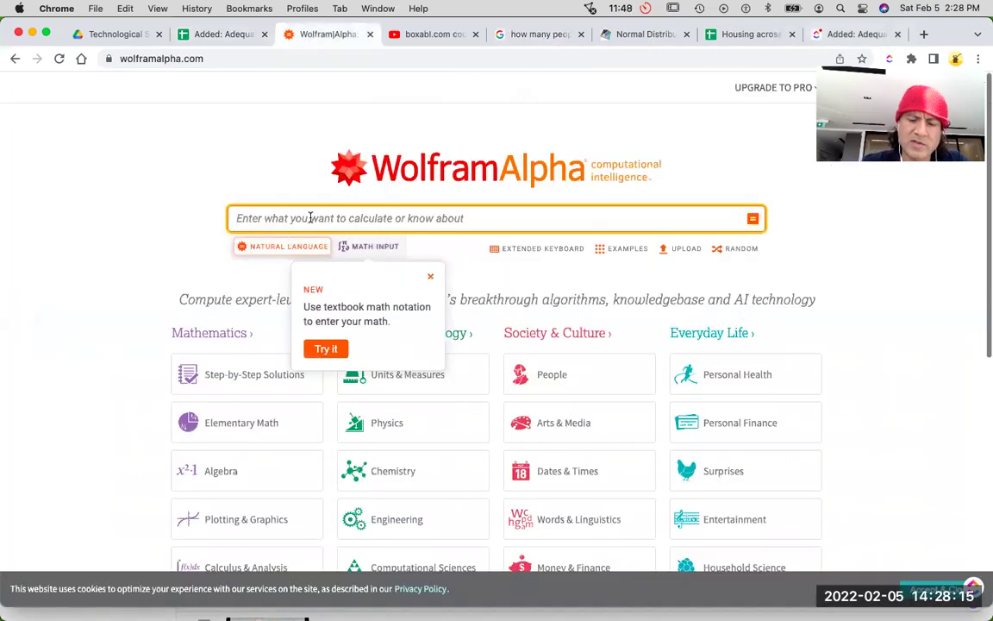
pyautogui.write('w')
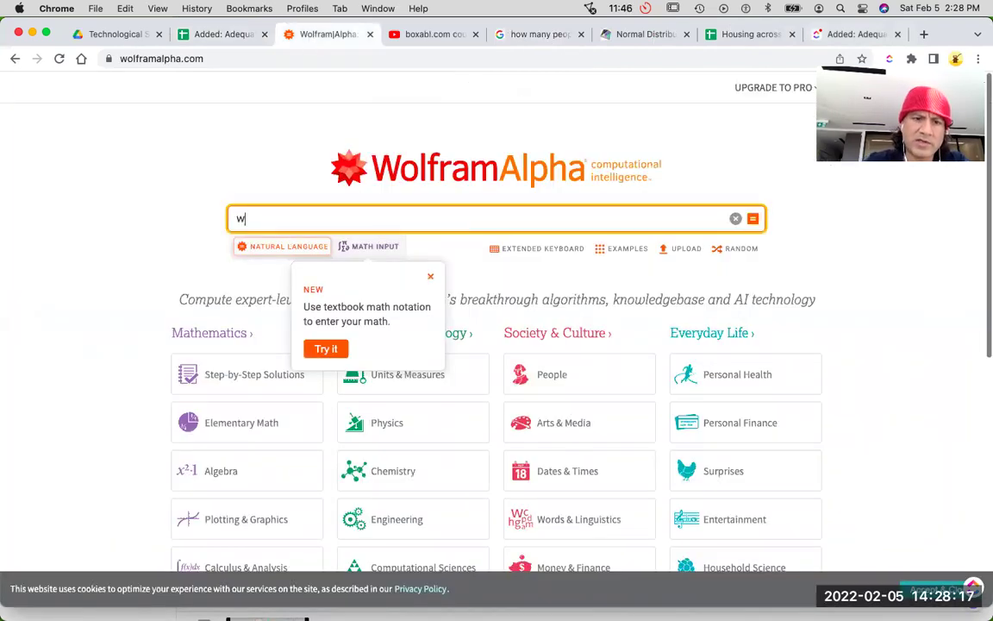
pyautogui.write('hat is 0.3')
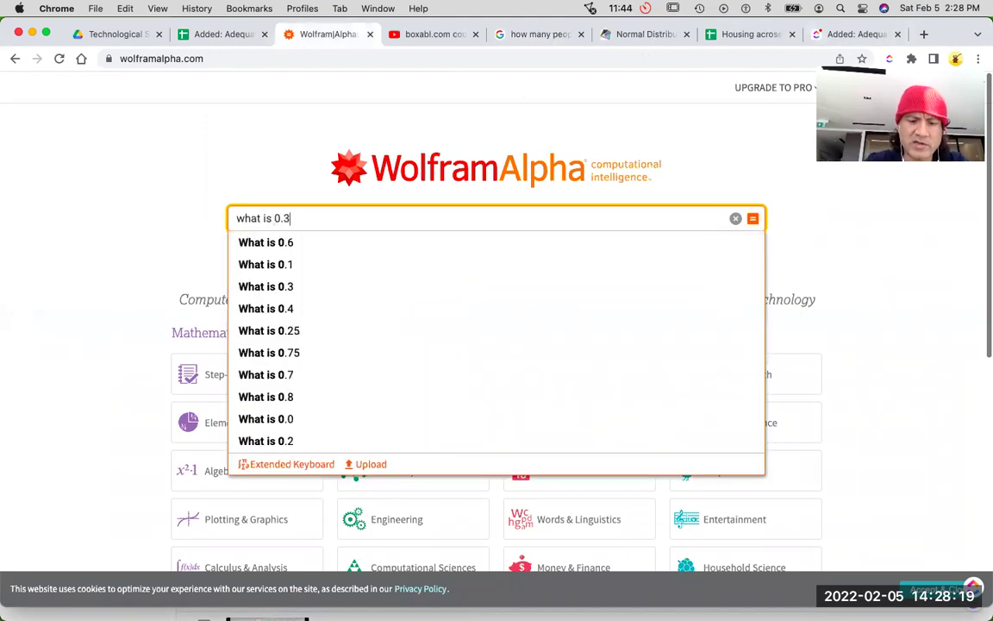
pyautogui.write('% ')
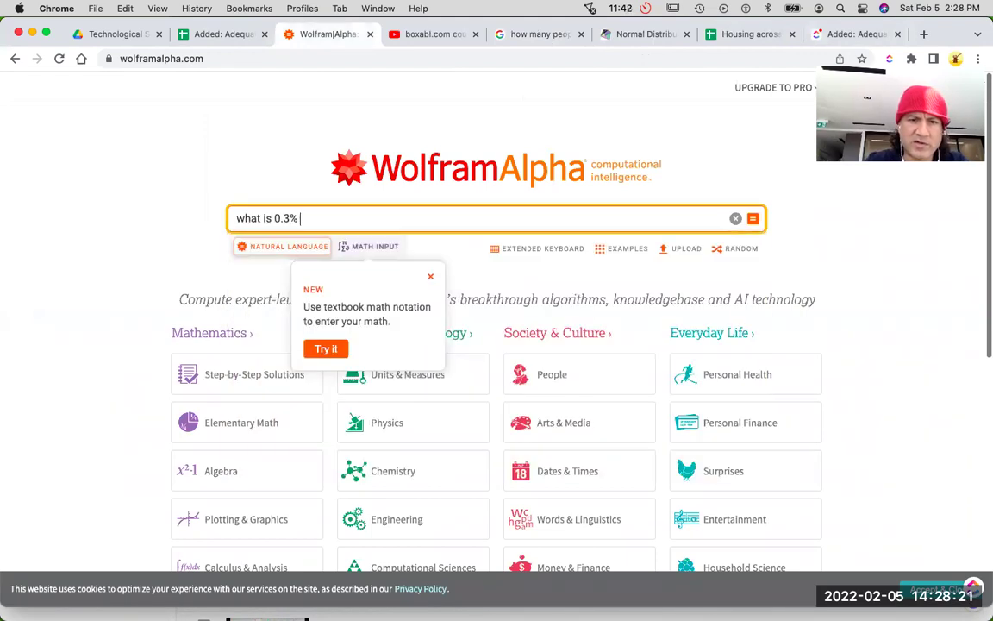
pyautogui.write('of 1.6 ')
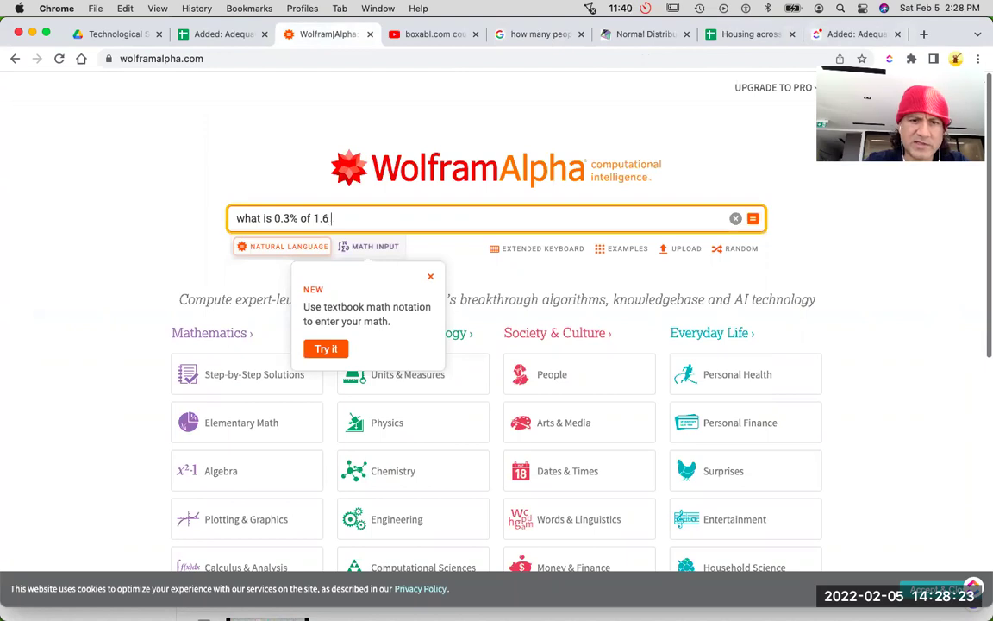
pyautogui.write('billion')
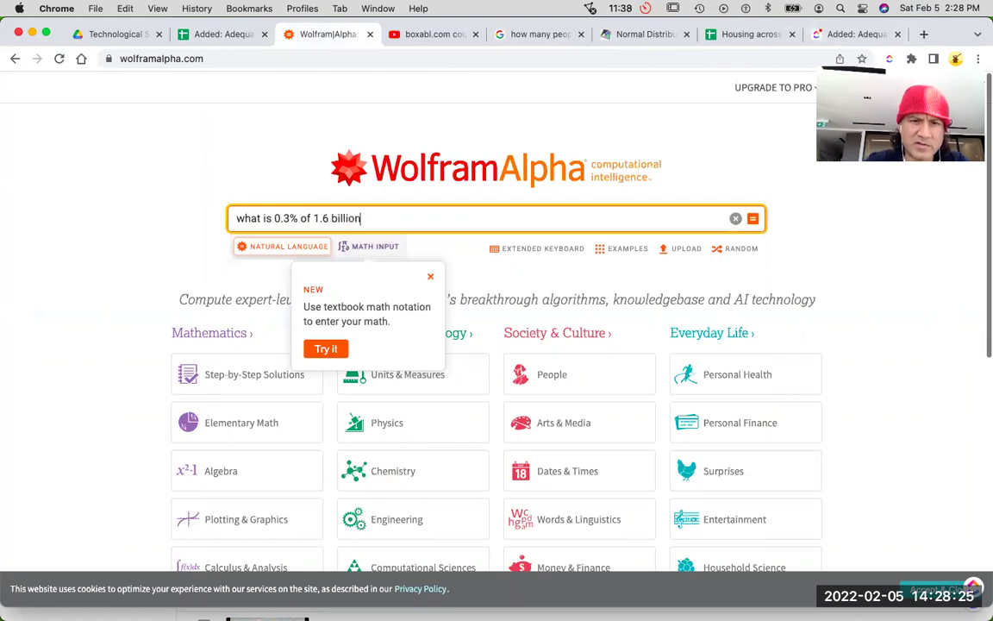
pyautogui.press('Return')
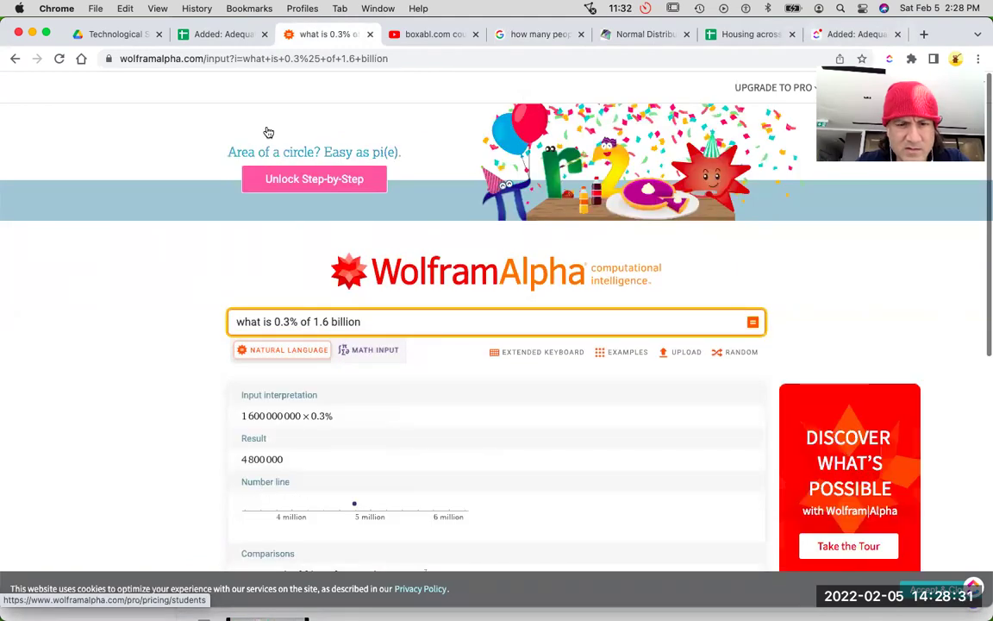
# Step: Copy the Wolfram|Alpha result as plain text and enter 4800000 in cell B3 of the housing spreadsheet
pyautogui.scroll(-3, 268, 131)
pyautogui.scroll(-1, 268, 132)
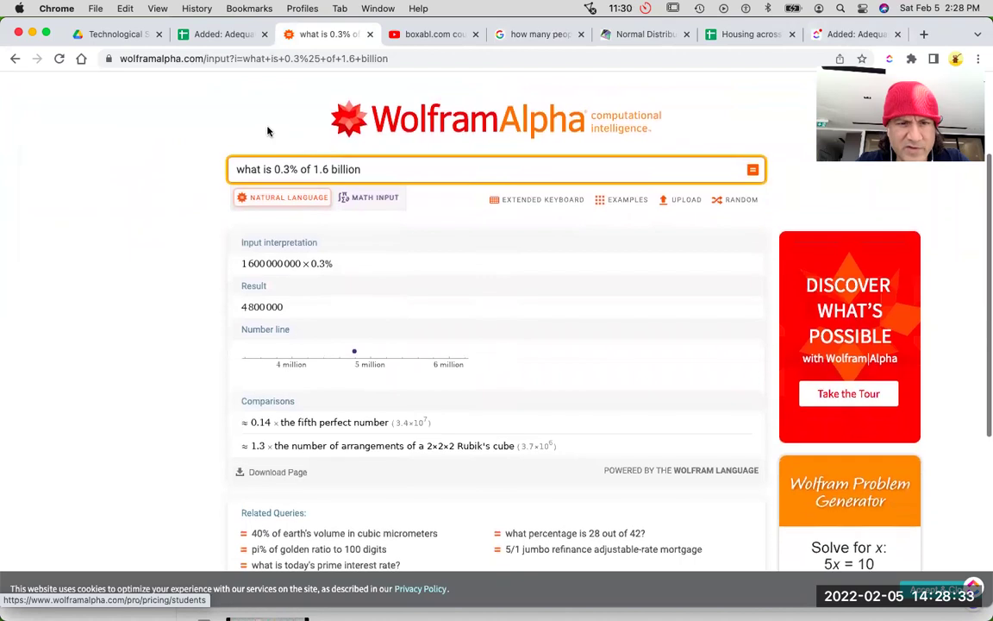
pyautogui.moveTo(282, 307)
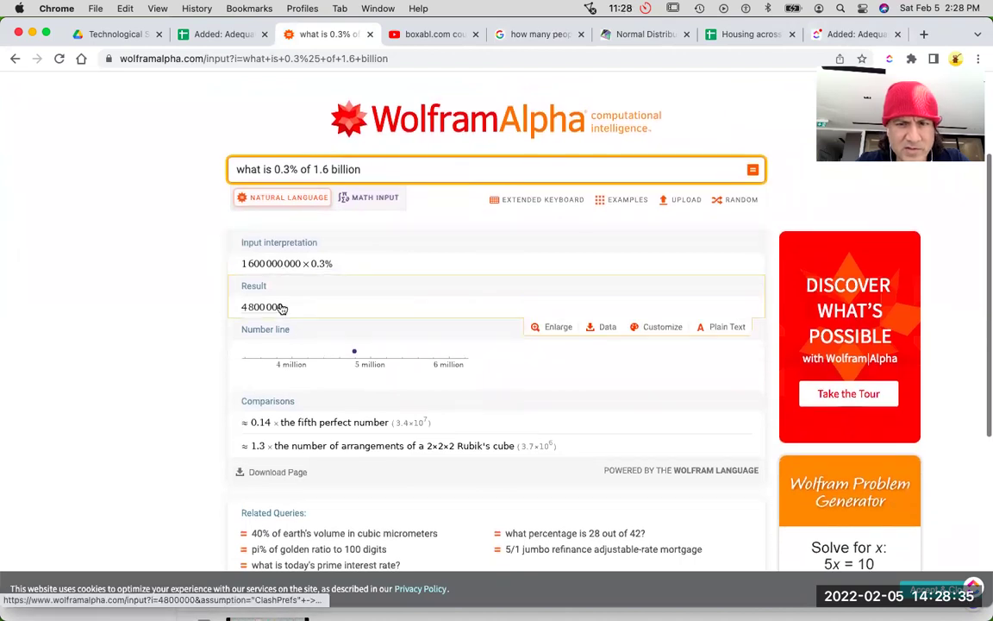
pyautogui.click(712, 328)
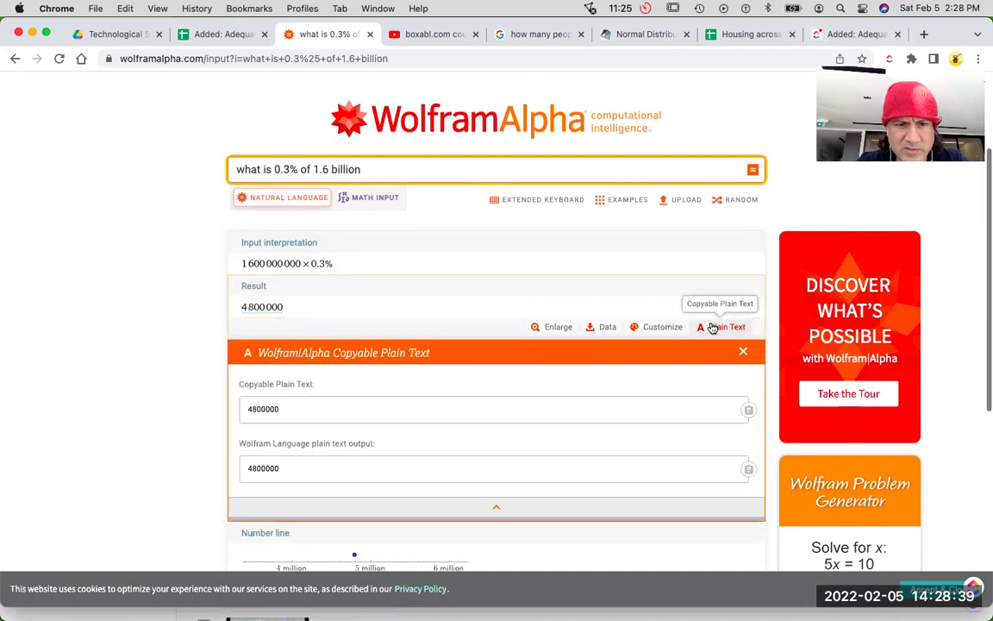
pyautogui.click(577, 406)
pyautogui.click(233, 34)
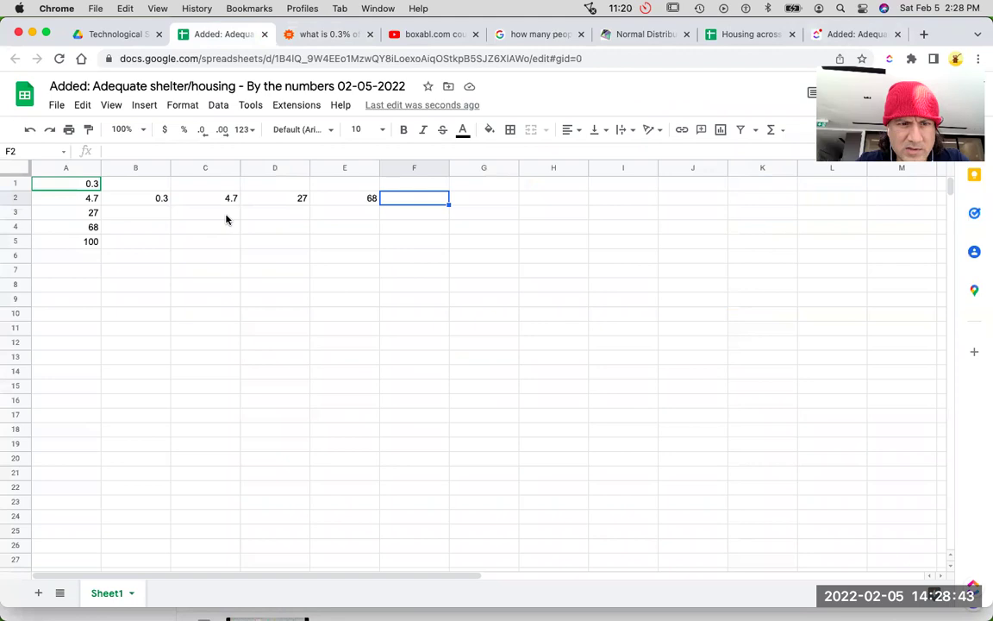
pyautogui.click(146, 212)
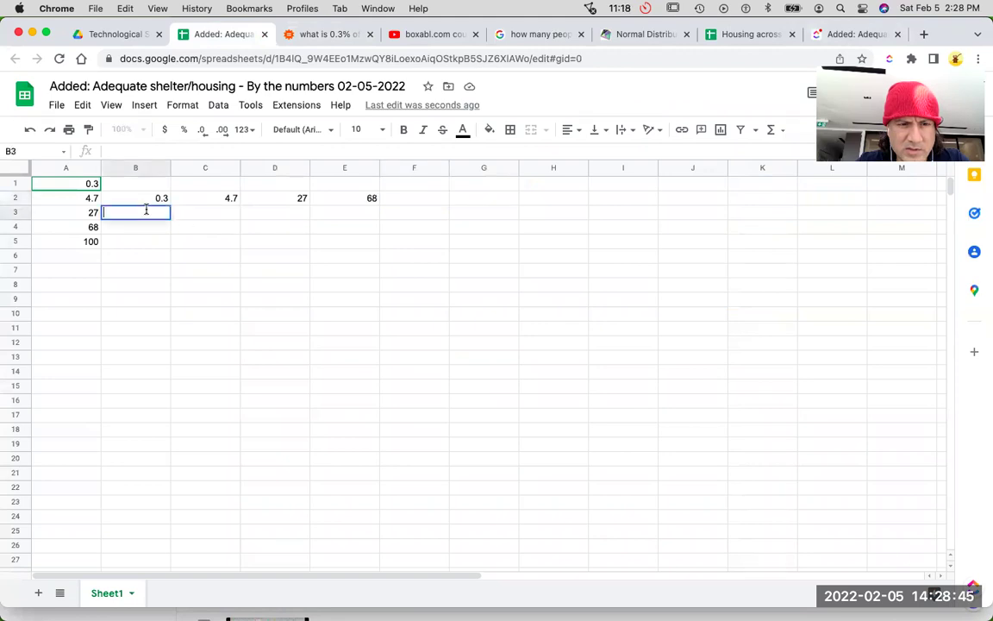
pyautogui.doubleClick(146, 211)
pyautogui.write('4800000')
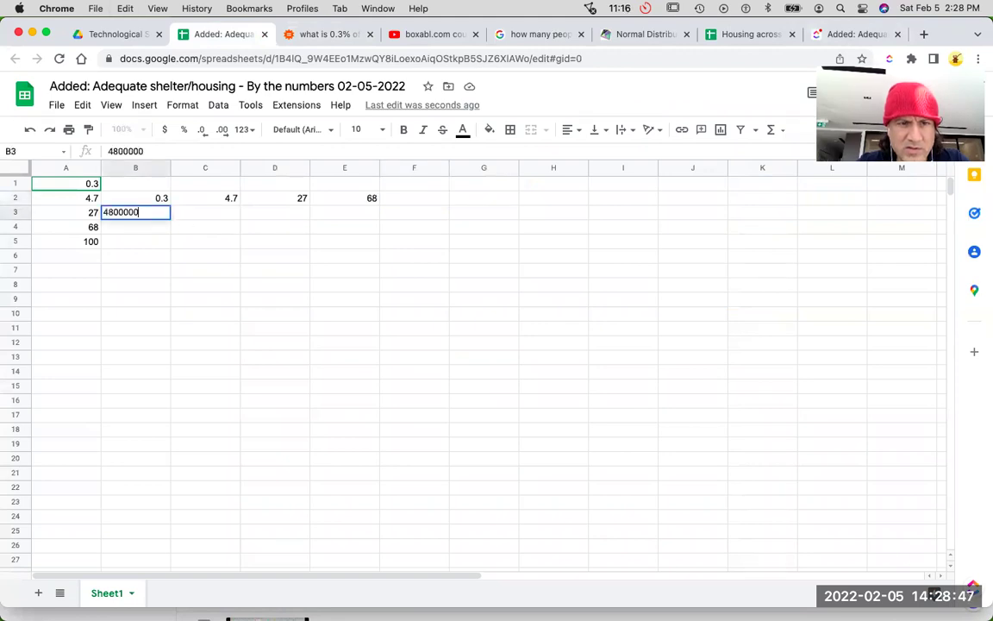
pyautogui.press('Return')
# Step: Copy the web address of the Wolfram|Alpha result page for 0.3% of 1.6 billion and return to the spreadsheet
pyautogui.click(319, 34)
pyautogui.click(324, 54)
pyautogui.press('super+c')
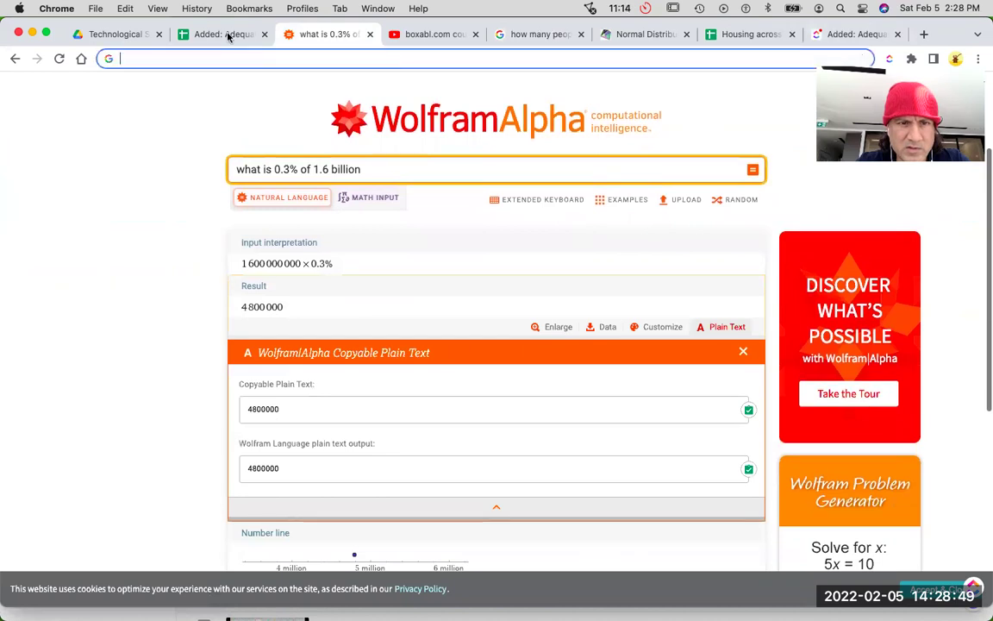
pyautogui.press('super+alt+Left')
# Step: Link the value in cell B3 to the copied wolframalpha.com address of the 0.3% calculation
pyautogui.click(151, 216)
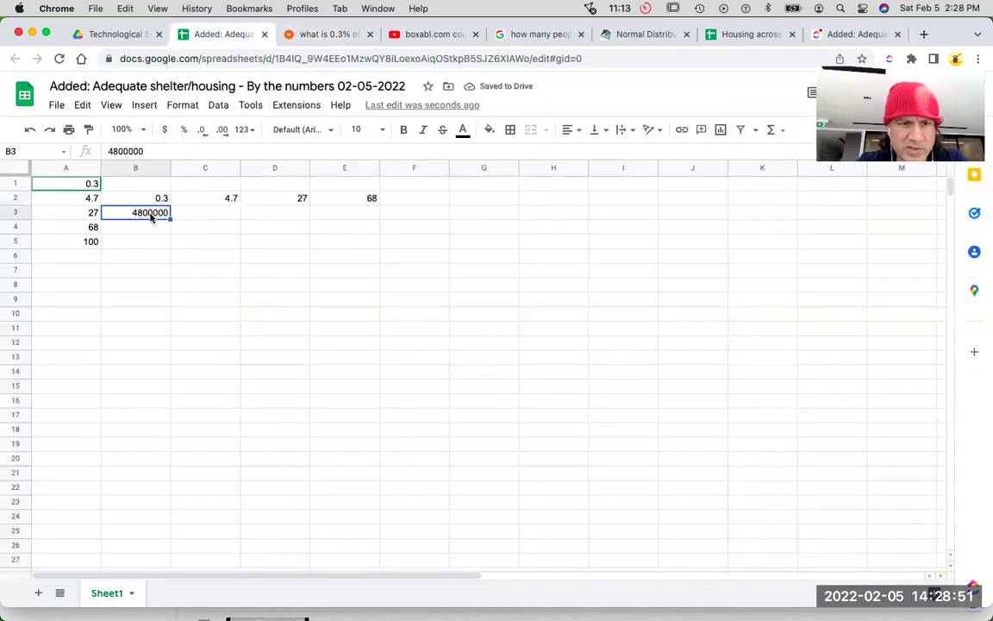
pyautogui.click(143, 105)
pyautogui.moveTo(173, 327)
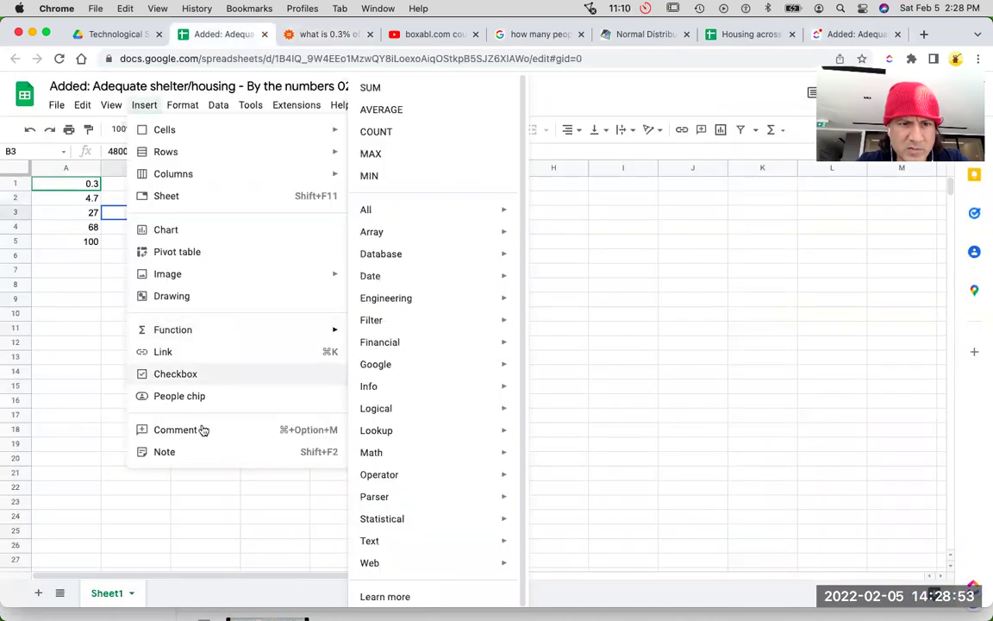
pyautogui.click(195, 353)
pyautogui.press('super+v')
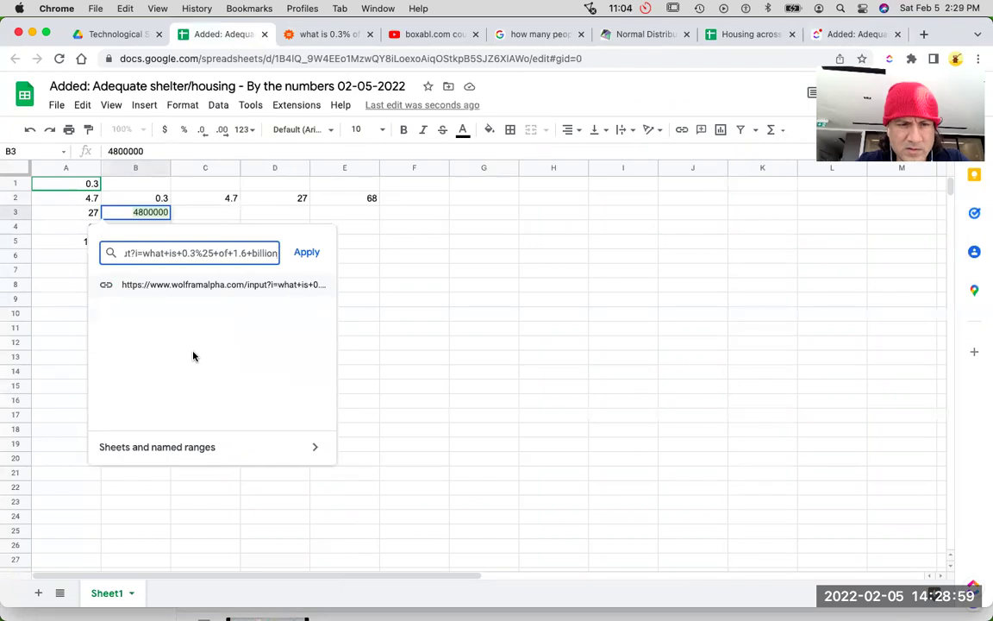
pyautogui.press('super+a')
pyautogui.press('BackSpace')
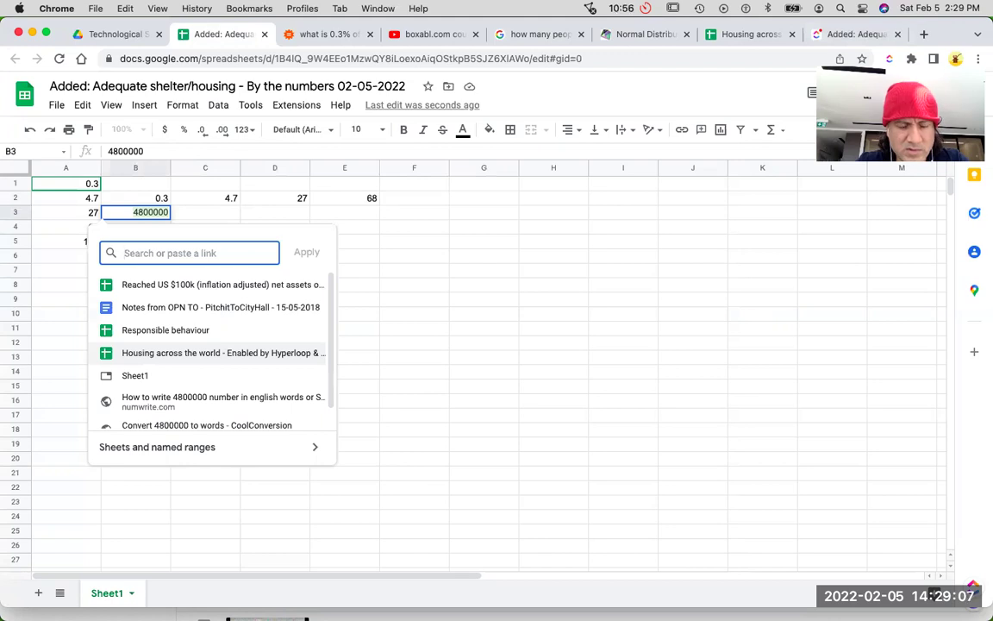
pyautogui.press('super+v')
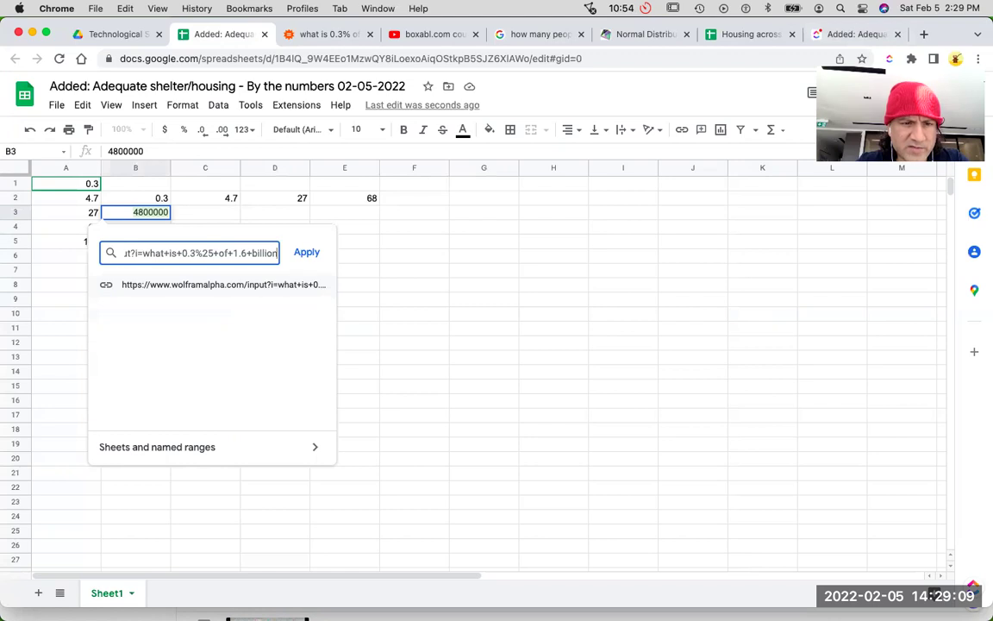
pyautogui.press('Return')
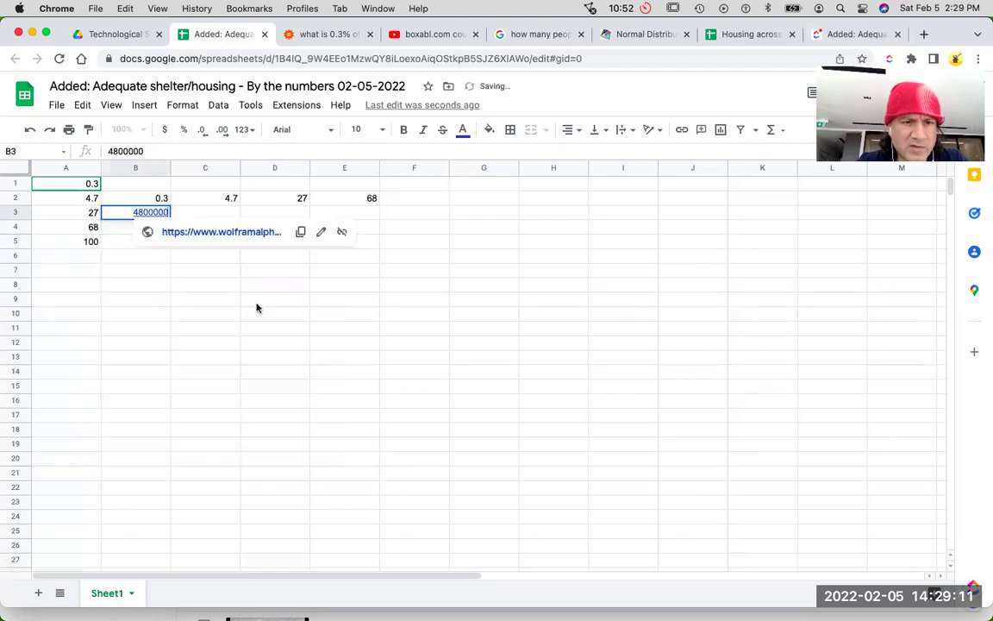
pyautogui.click(250, 299)
# Step: Change the Wolfram|Alpha query to "what is 4.7% of 1.6 billion", run it and open the result as copyable plain text
pyautogui.click(218, 221)
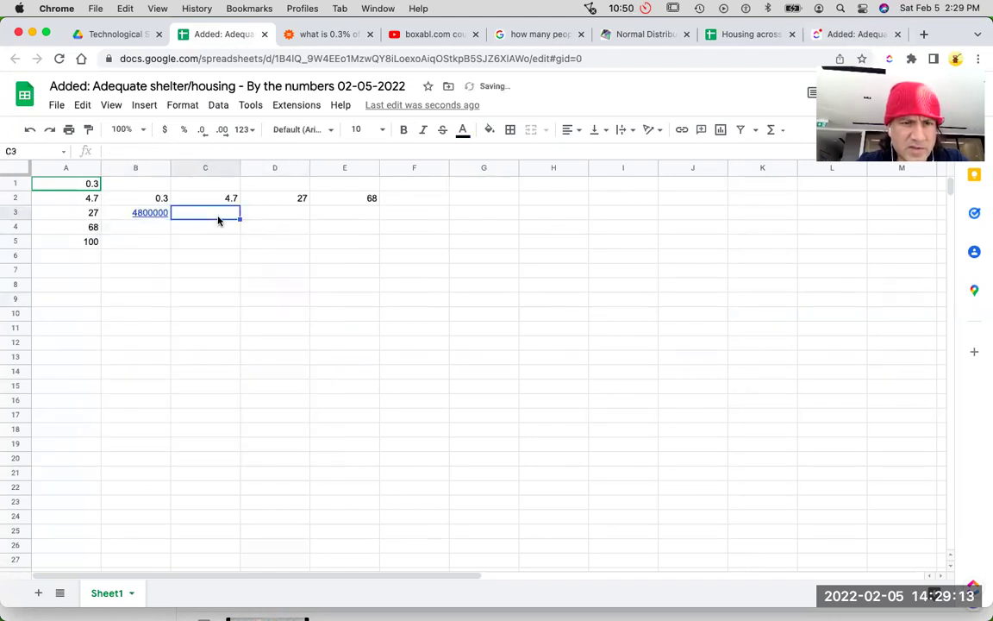
pyautogui.click(323, 34)
pyautogui.doubleClick(282, 169)
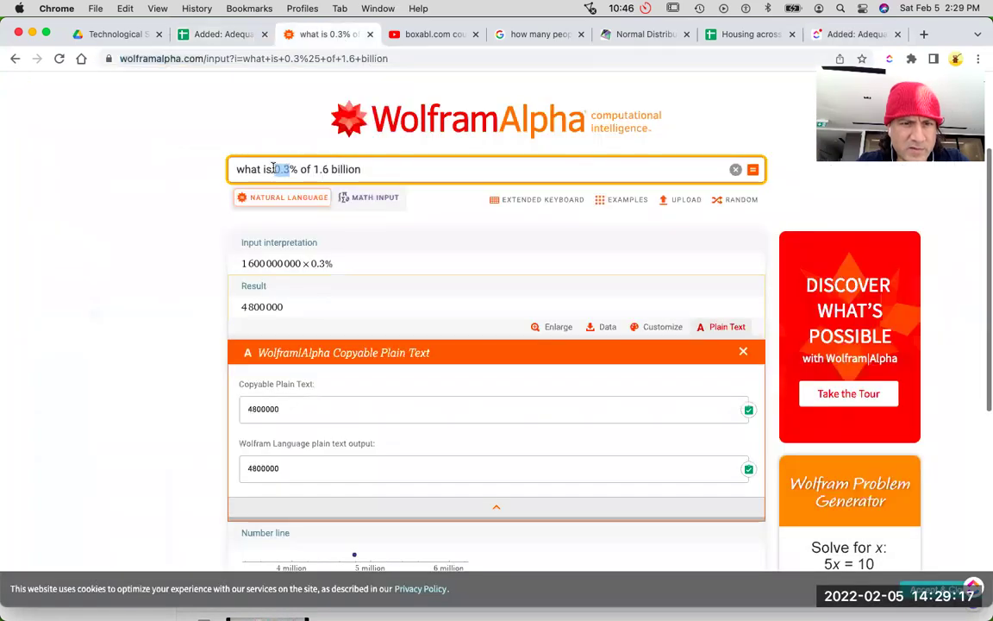
pyautogui.click(220, 34)
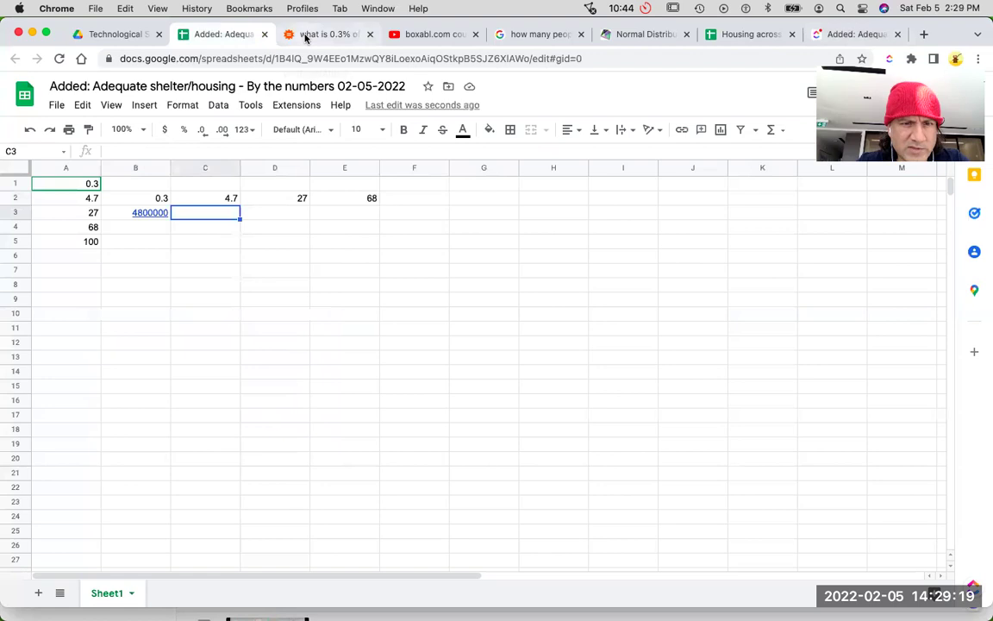
pyautogui.click(304, 36)
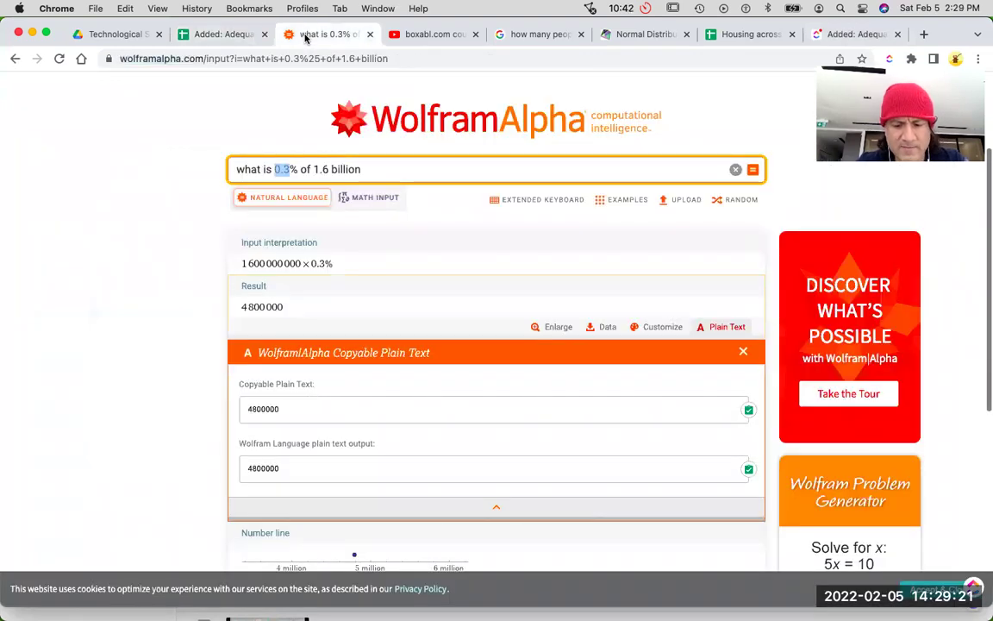
pyautogui.write('4.7')
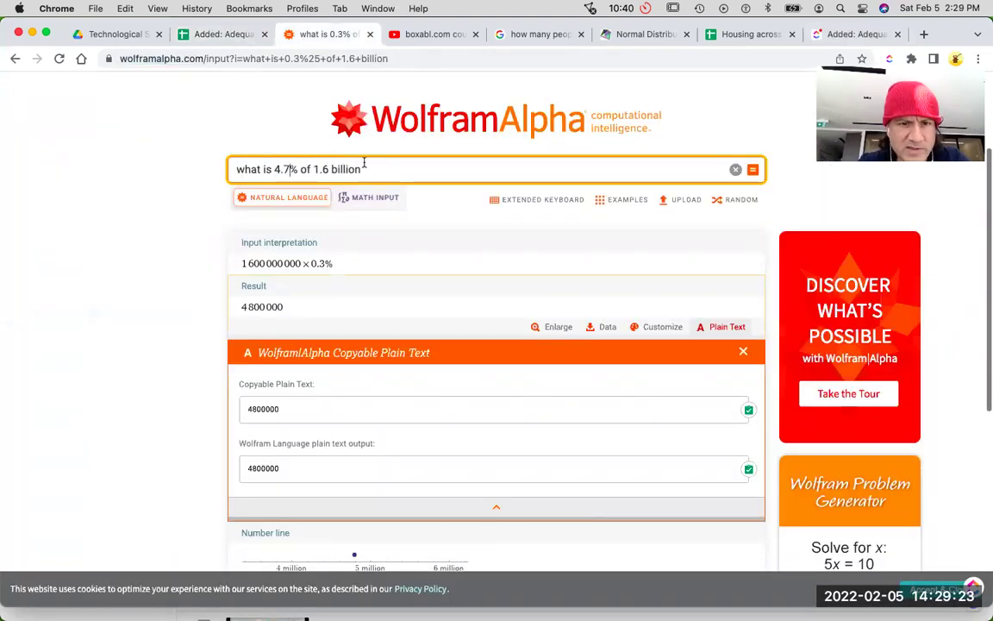
pyautogui.press('Return')
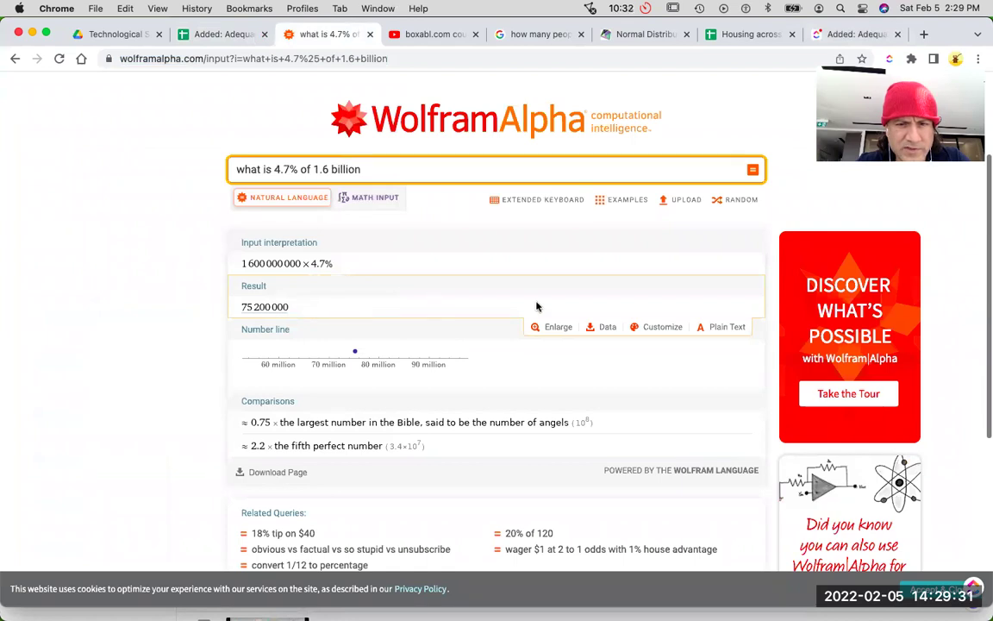
pyautogui.click(716, 327)
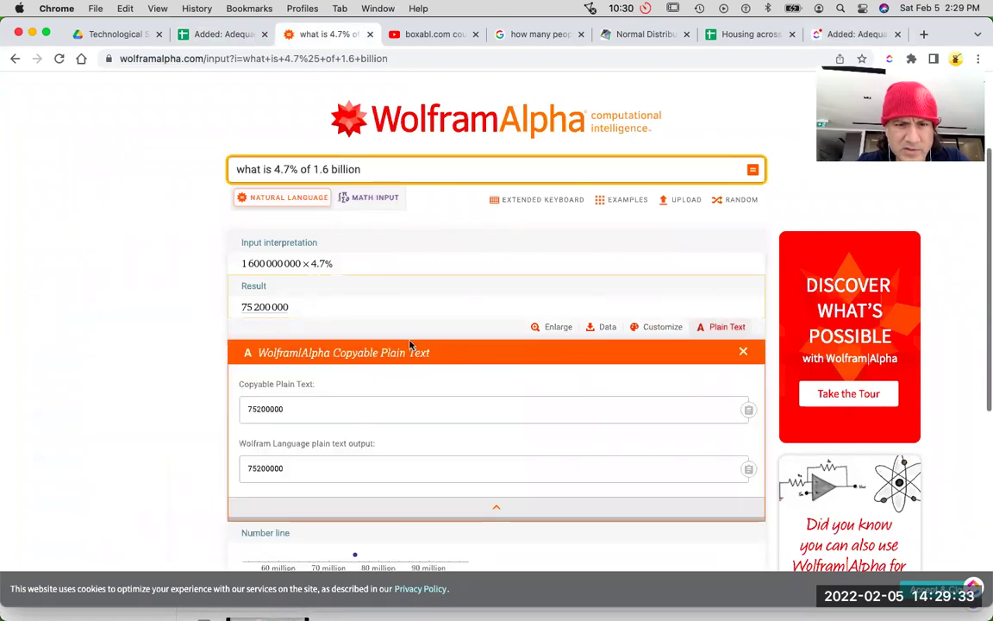
# Step: Copy the plain-text result of the 4.7% calculation and enter 75200000 in cell C3 of the housing spreadsheet
pyautogui.click(225, 36)
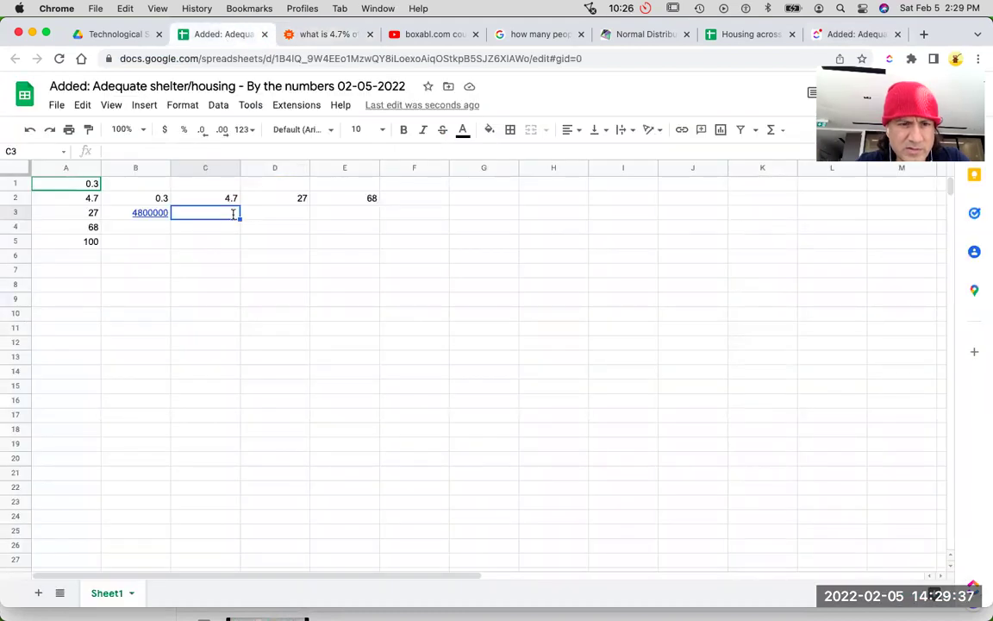
pyautogui.write('75200000')
pyautogui.press('Return')
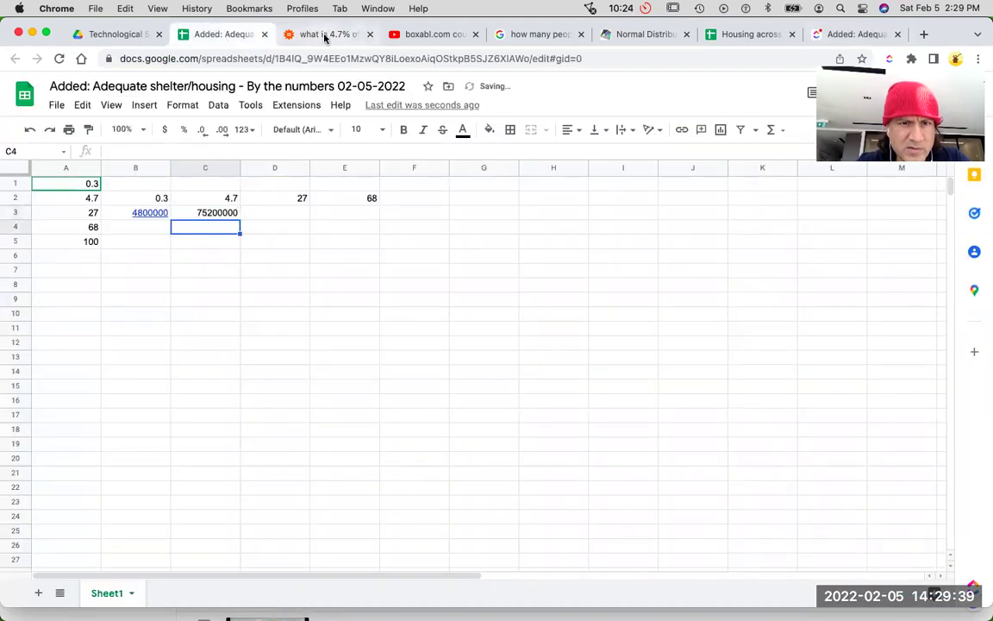
# Step: Copy the web address of the Wolfram|Alpha result page for 4.7% of 1.6 billion and return to the housing spreadsheet
pyautogui.click(327, 35)
pyautogui.click(317, 59)
pyautogui.press('super+c')
pyautogui.press('BackSpace')
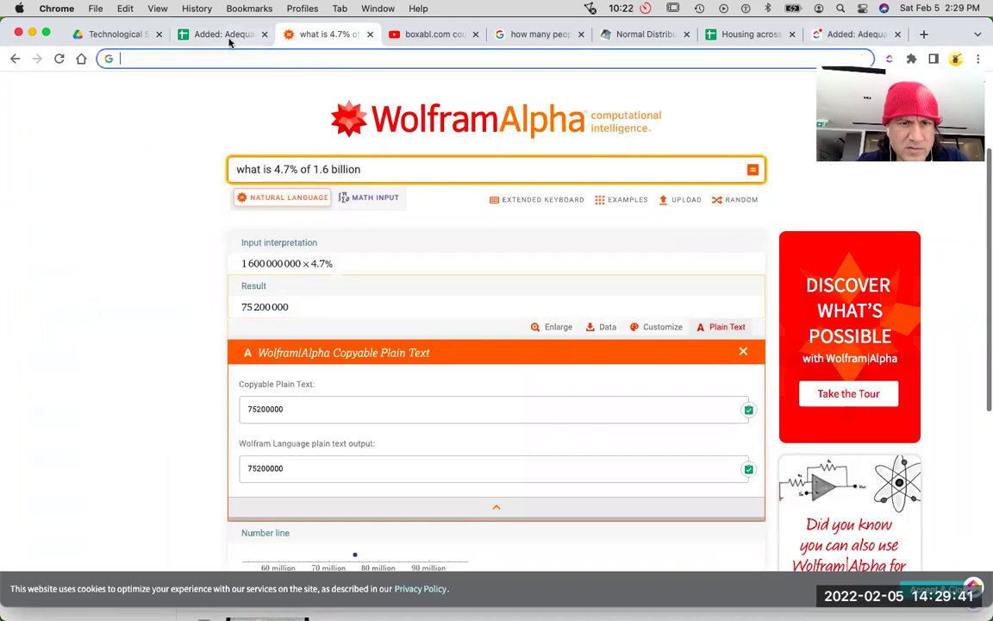
pyautogui.click(229, 37)
# Step: Link the value in cell C3 to the copied wolframalpha.com address of the 4.7% calculation
pyautogui.click(221, 216)
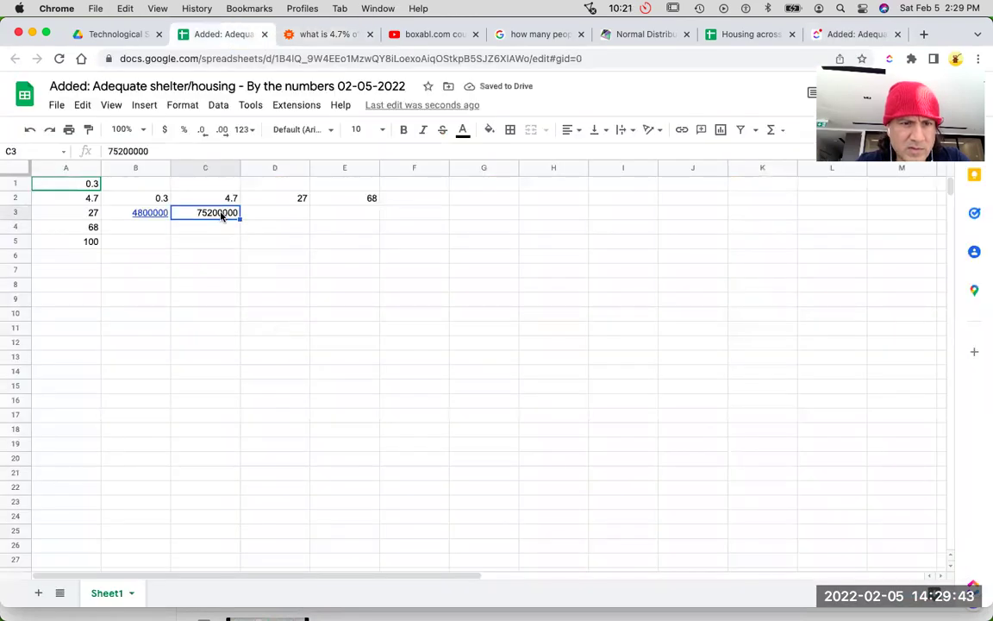
pyautogui.click(141, 105)
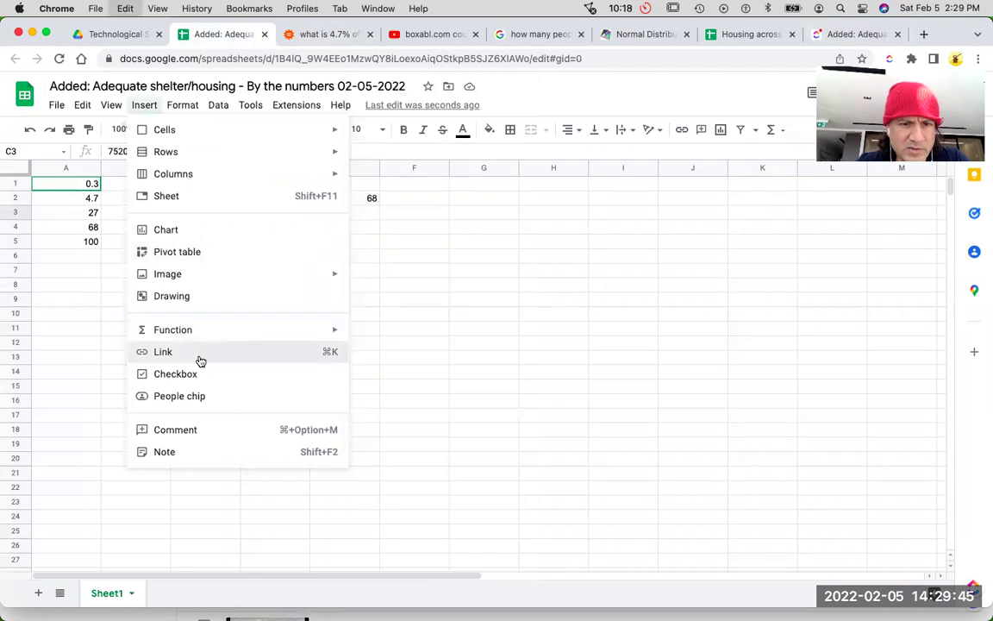
pyautogui.click(200, 354)
pyautogui.press('super+v')
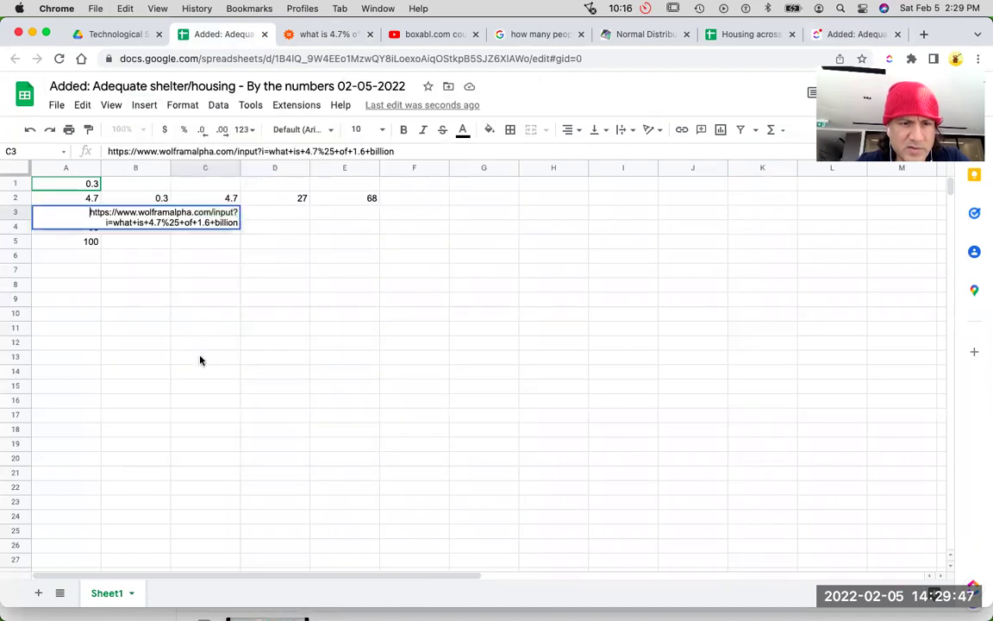
pyautogui.press('Escape')
pyautogui.press('super+k')
pyautogui.press('super+v')
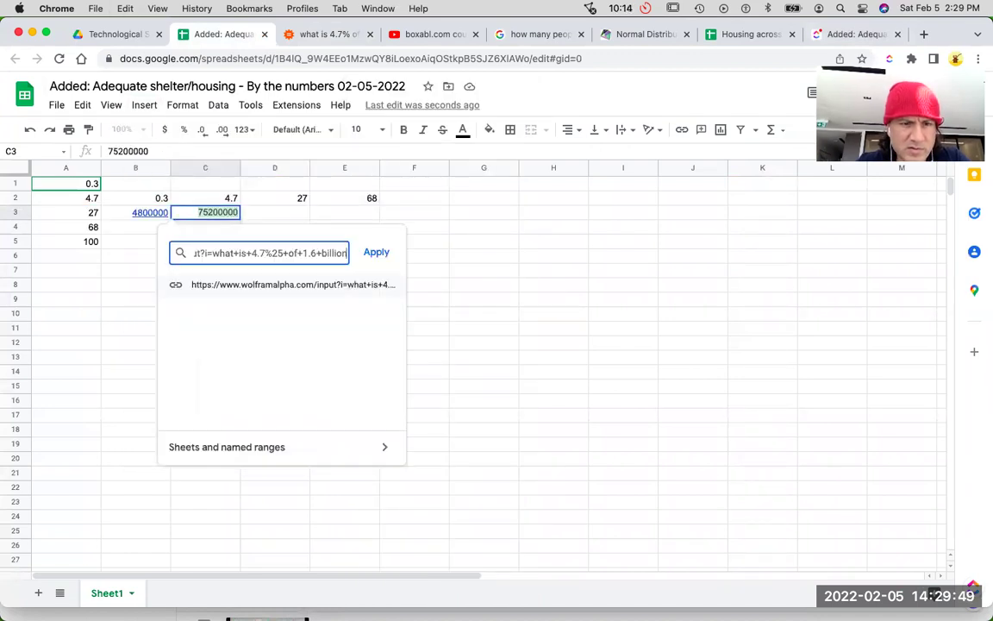
pyautogui.press('Return')
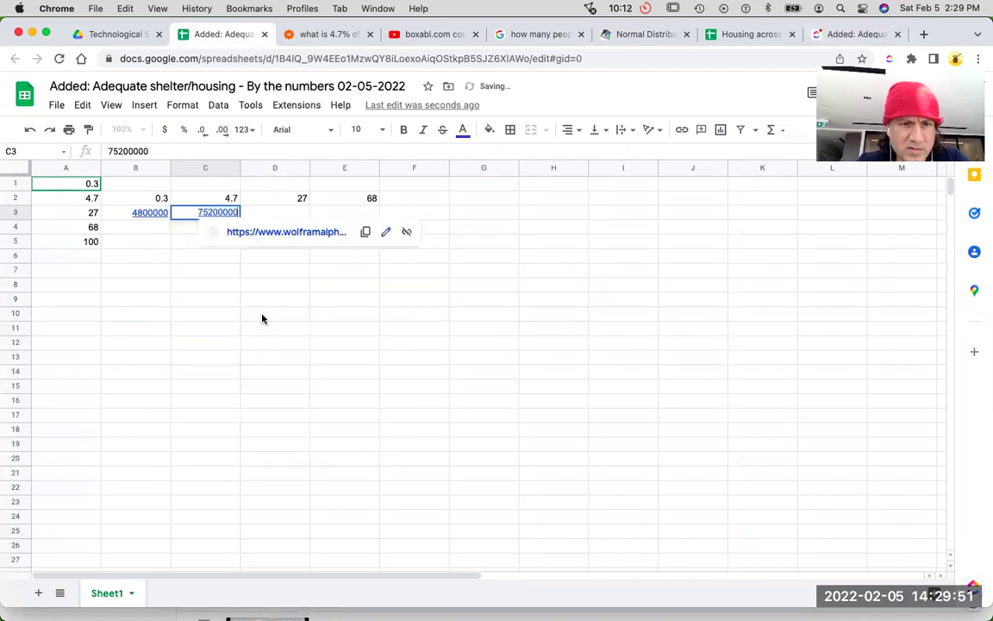
# Step: Change the Wolfram|Alpha query to "what is 27% of 1.6 billion" and run it
pyautogui.click(272, 213)
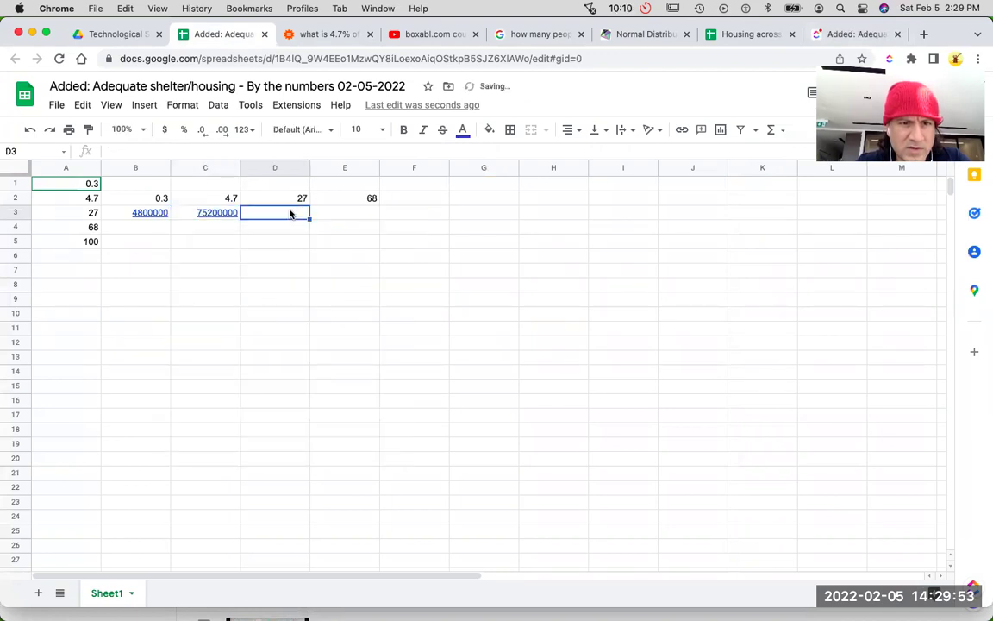
pyautogui.click(323, 35)
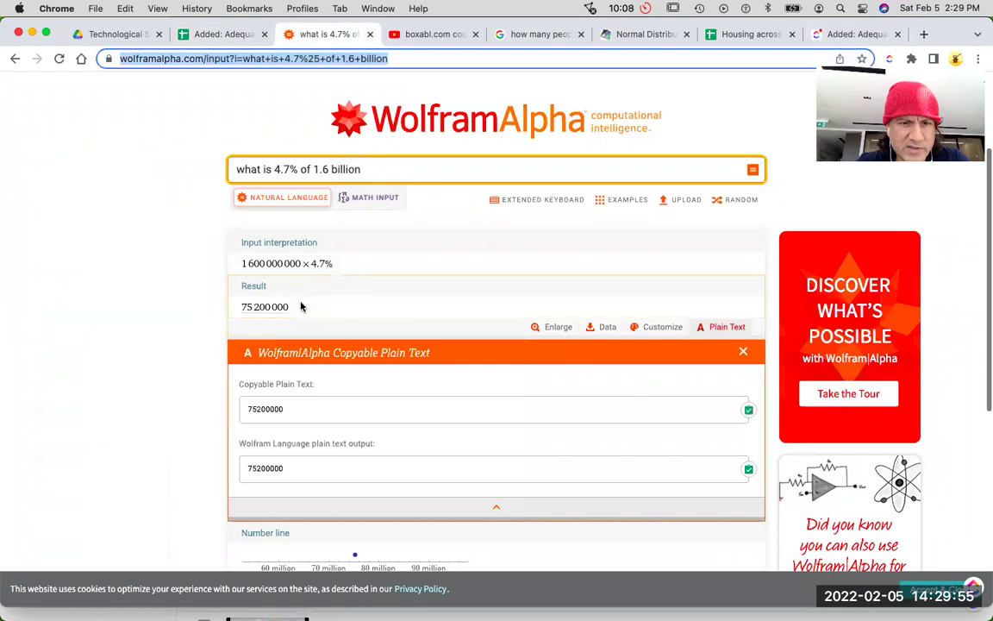
pyautogui.moveTo(275, 169); pyautogui.dragTo(293, 169)
pyautogui.write('27')
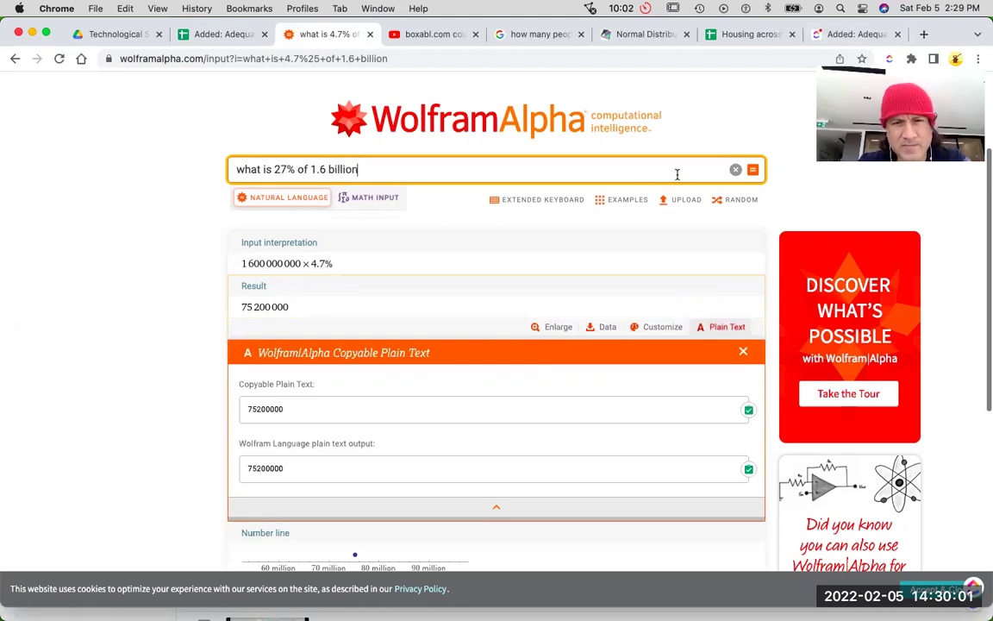
pyautogui.press('Return')
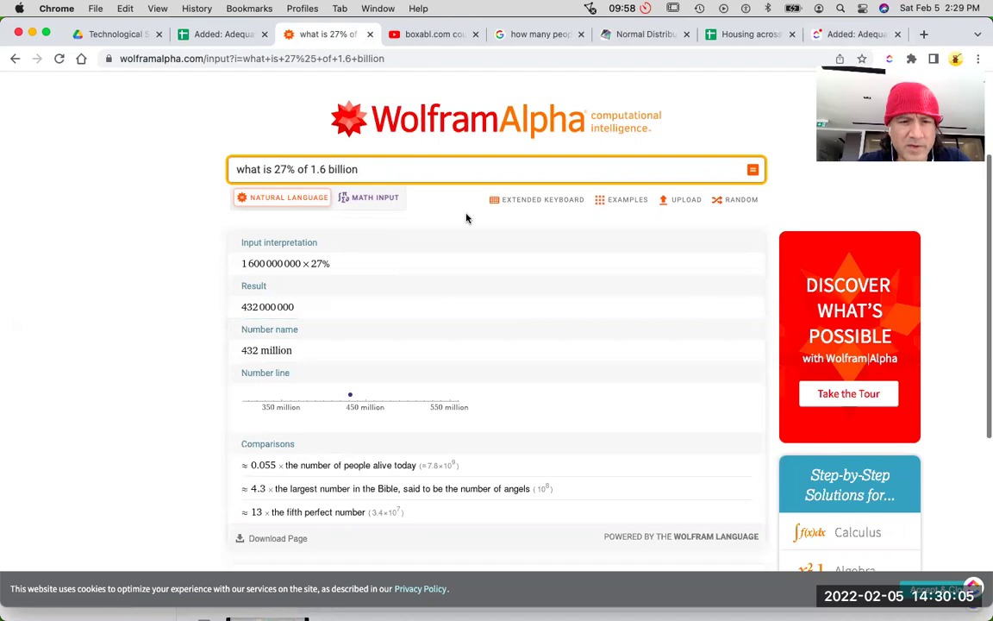
pyautogui.scroll(-1, 469, 310)
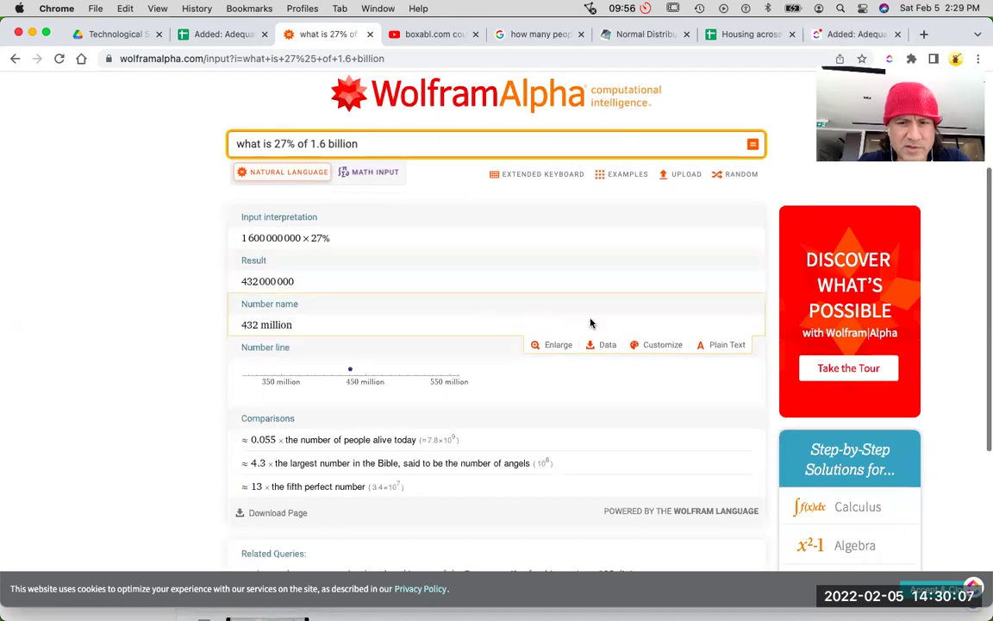
# Step: Copy the number name "432 million" as plain text and paste it into cell D3 of the housing spreadsheet
pyautogui.click(714, 347)
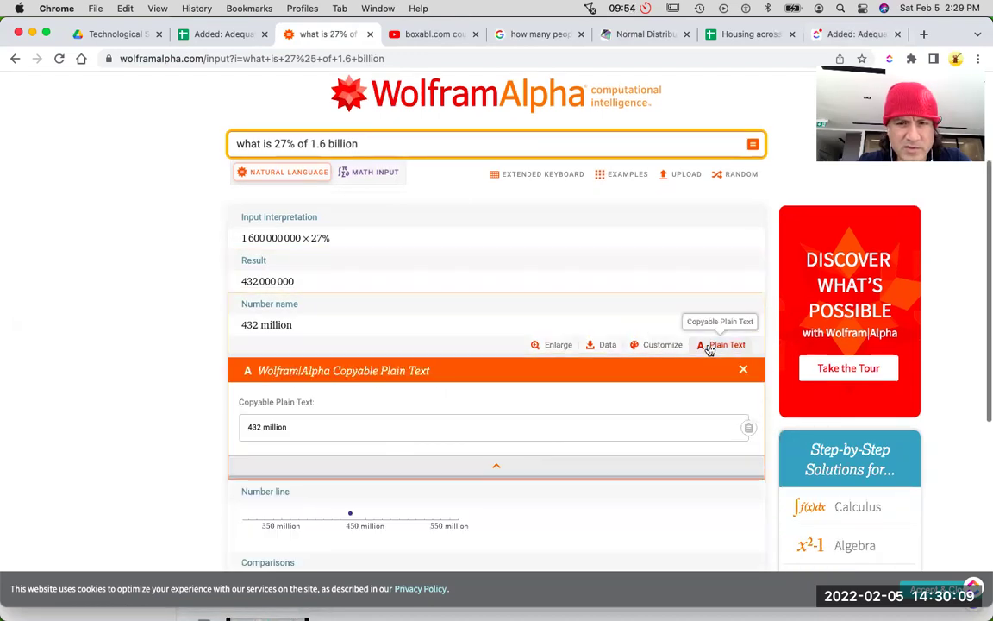
pyautogui.click(501, 422)
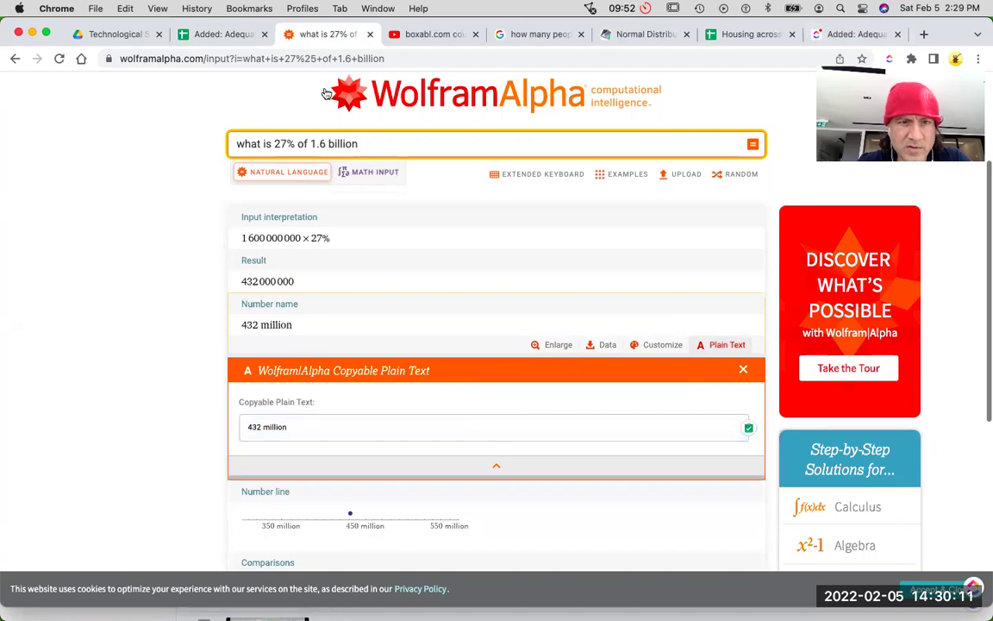
pyautogui.click(222, 34)
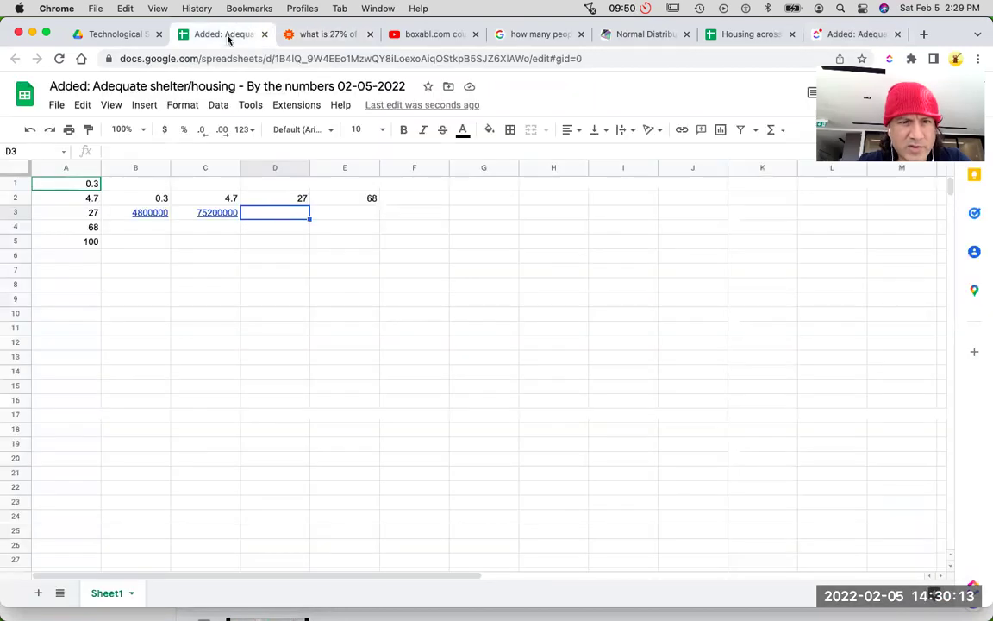
pyautogui.doubleClick(295, 212)
pyautogui.press('super+v')
# Step: Copy the numeric Wolfram|Alpha result 432000000 as plain text and return to the housing spreadsheet
pyautogui.click(297, 34)
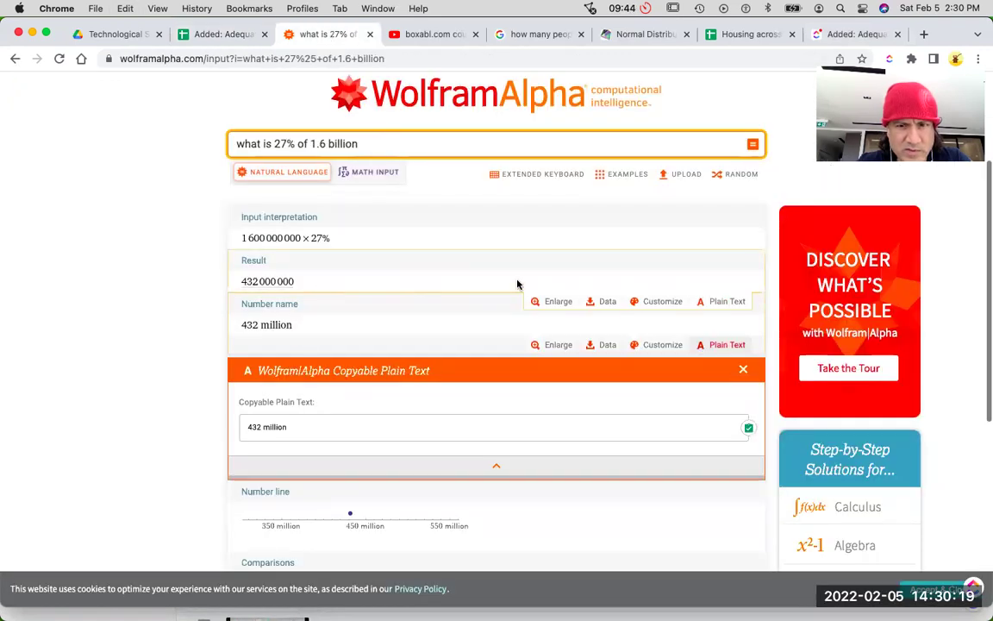
pyautogui.click(725, 299)
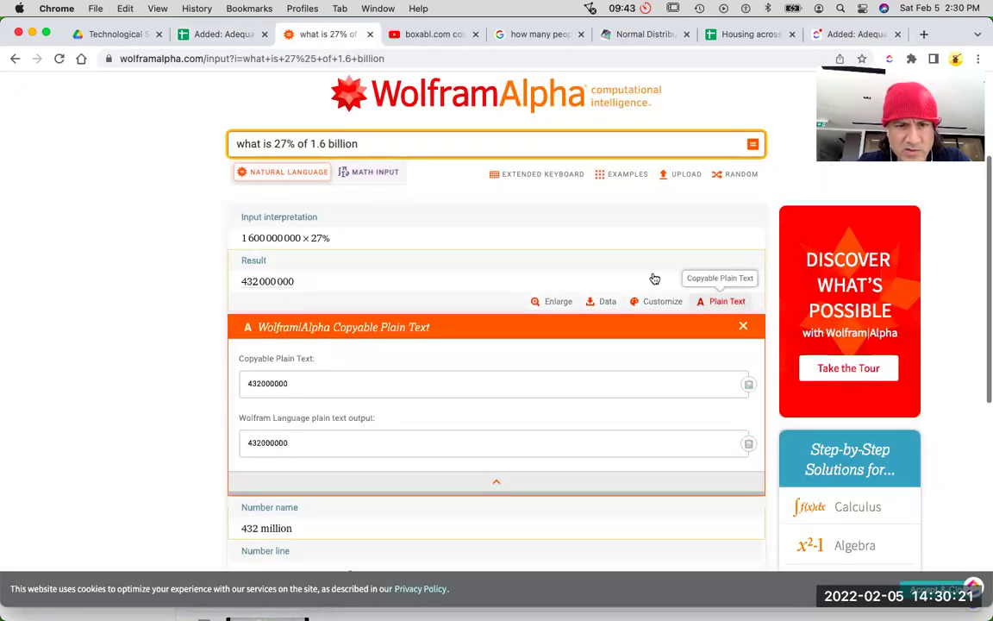
pyautogui.click(493, 386)
pyautogui.click(221, 35)
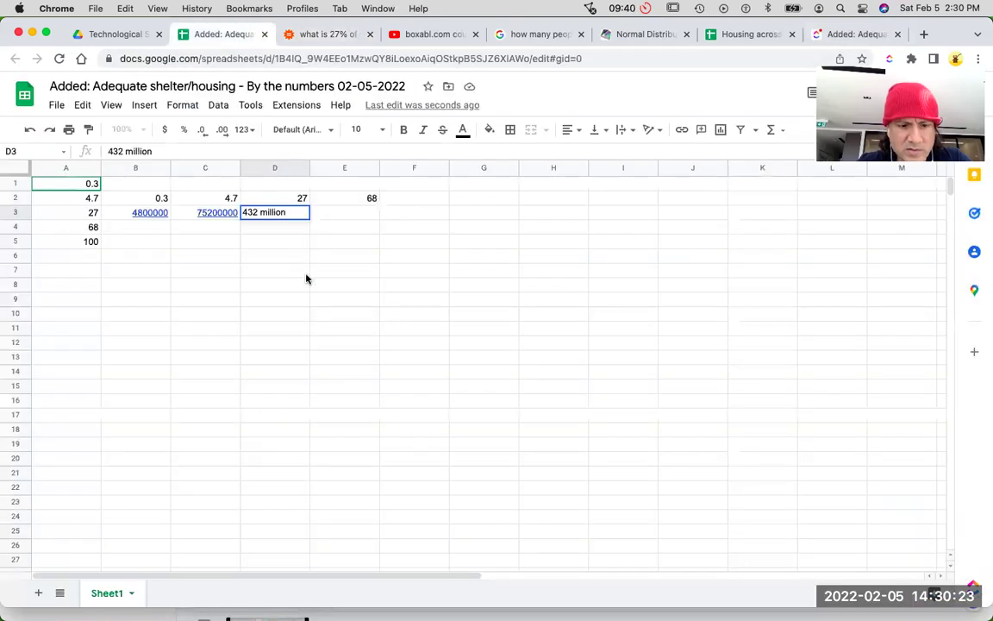
# Step: Discard the pending "432 million" text in cell D3 and enter the copied 432000000 there
pyautogui.press('Escape')
pyautogui.click(326, 296)
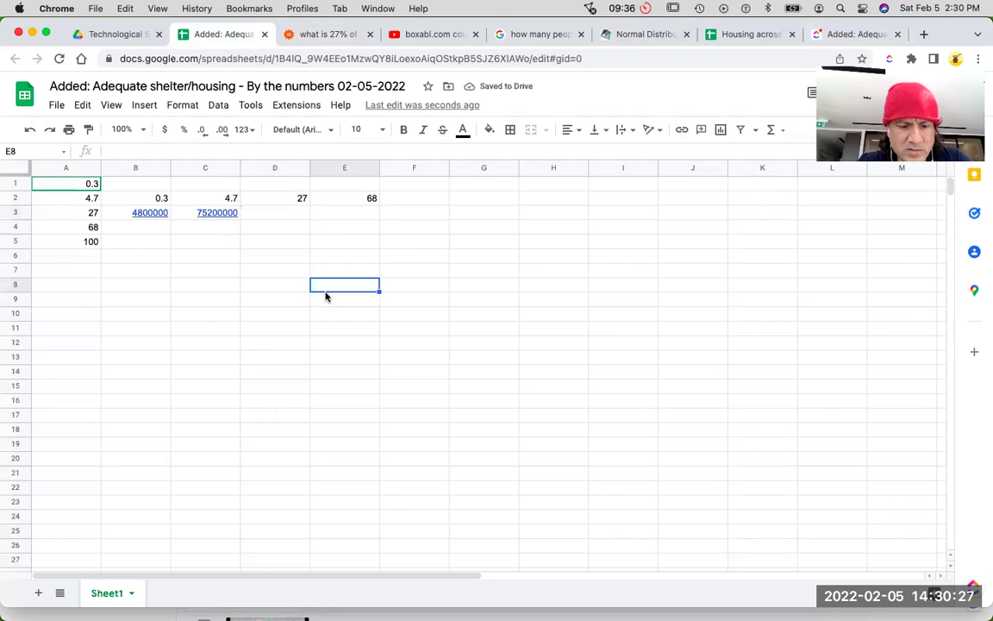
pyautogui.press('super+z')
pyautogui.click(327, 290)
pyautogui.press('super+z')
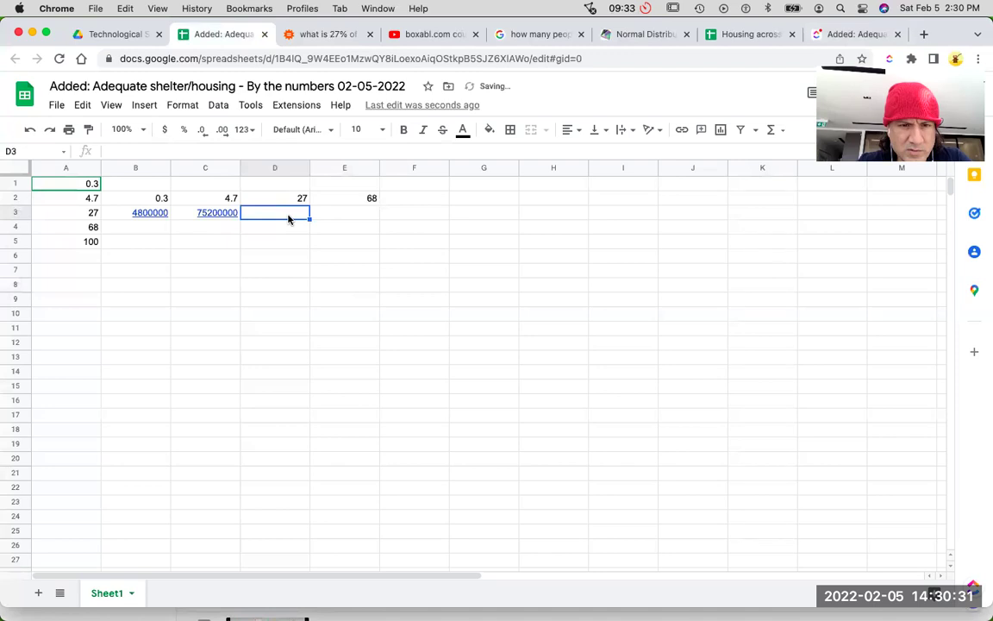
pyautogui.doubleClick(289, 215)
pyautogui.press('super+v')
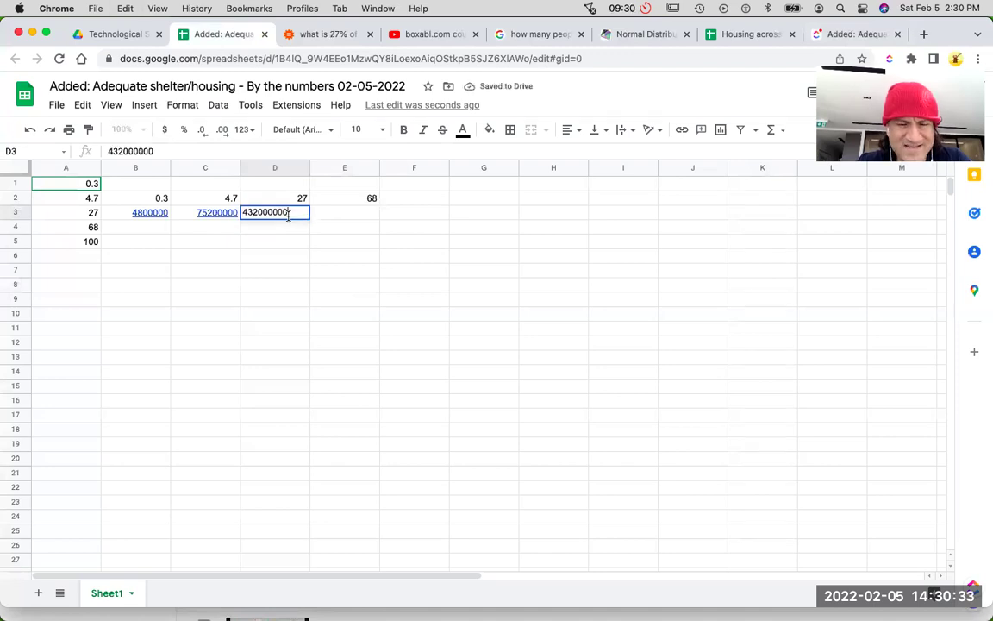
pyautogui.press('Return')
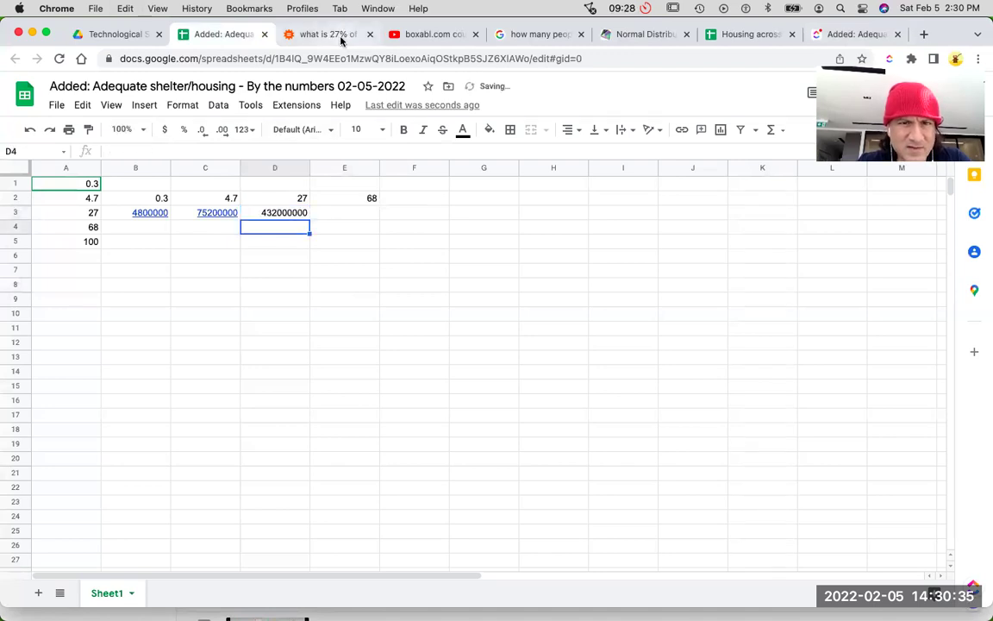
# Step: Copy the web address of the Wolfram|Alpha result page for 27% of 1.6 billion and return to the housing spreadsheet
pyautogui.click(330, 34)
pyautogui.click(348, 60)
pyautogui.press('BackSpace')
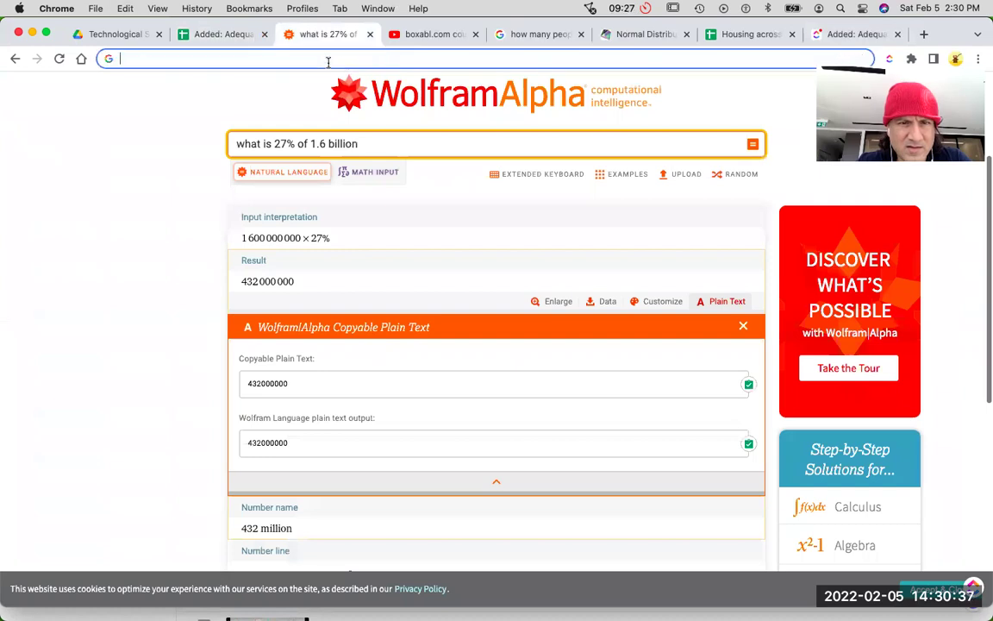
pyautogui.click(222, 34)
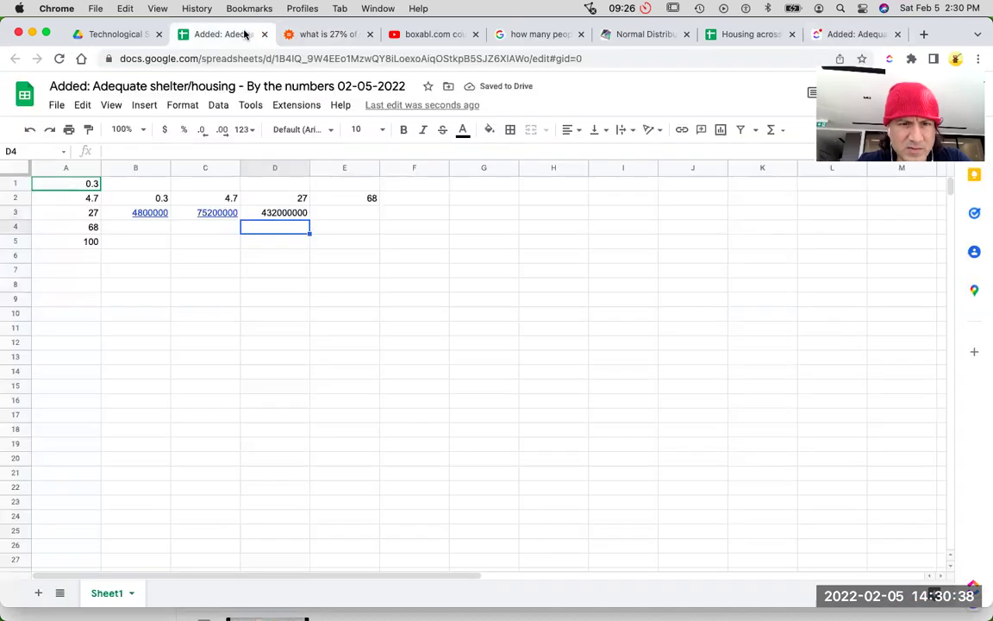
# Step: Link the value in cell D3 to the copied wolframalpha.com address of the 27% calculation
pyautogui.click(284, 213)
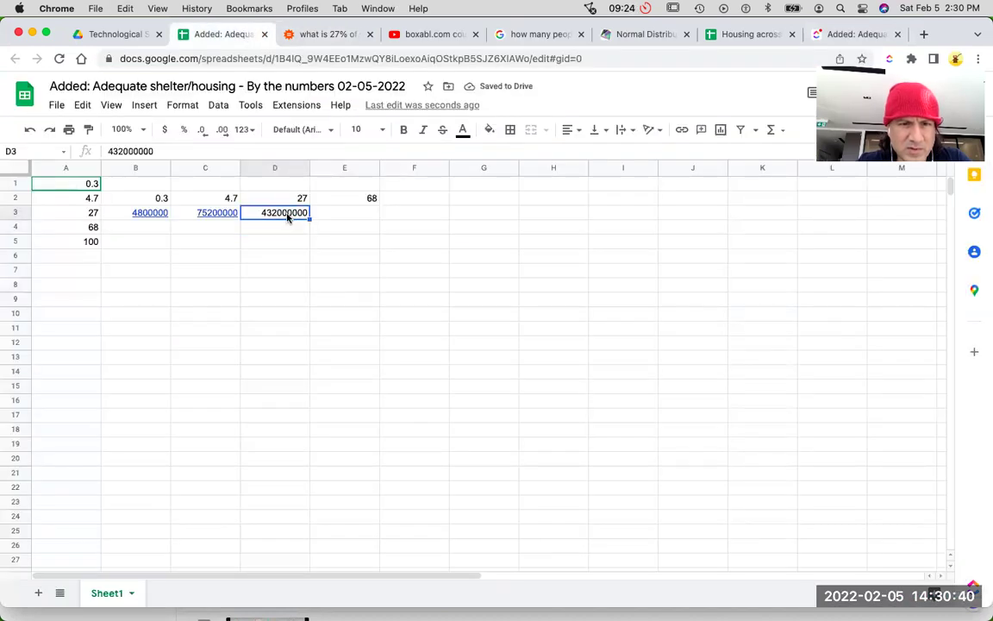
pyautogui.click(143, 104)
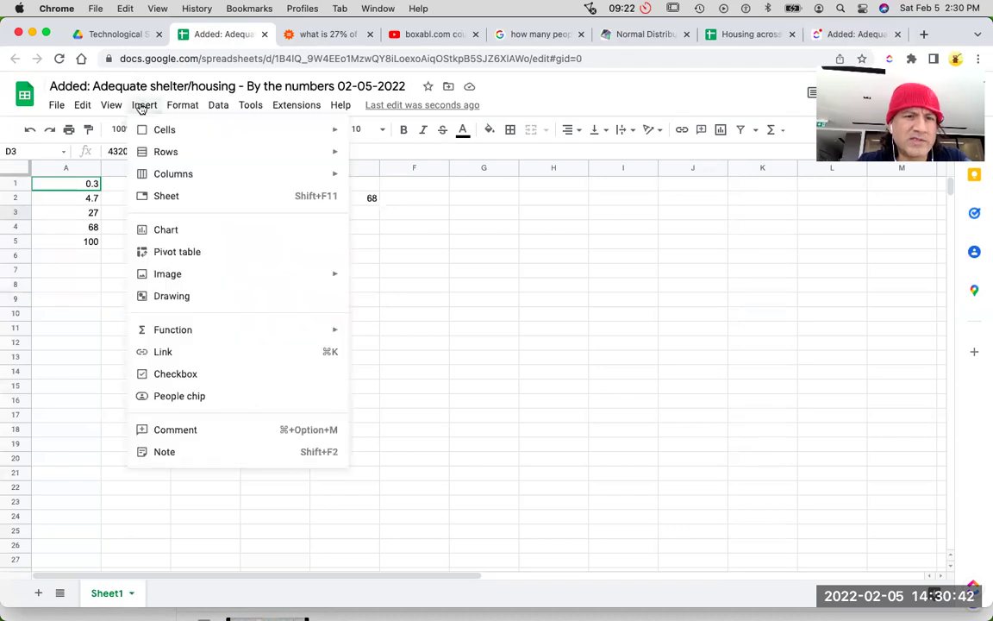
pyautogui.click(208, 352)
pyautogui.press('super+v')
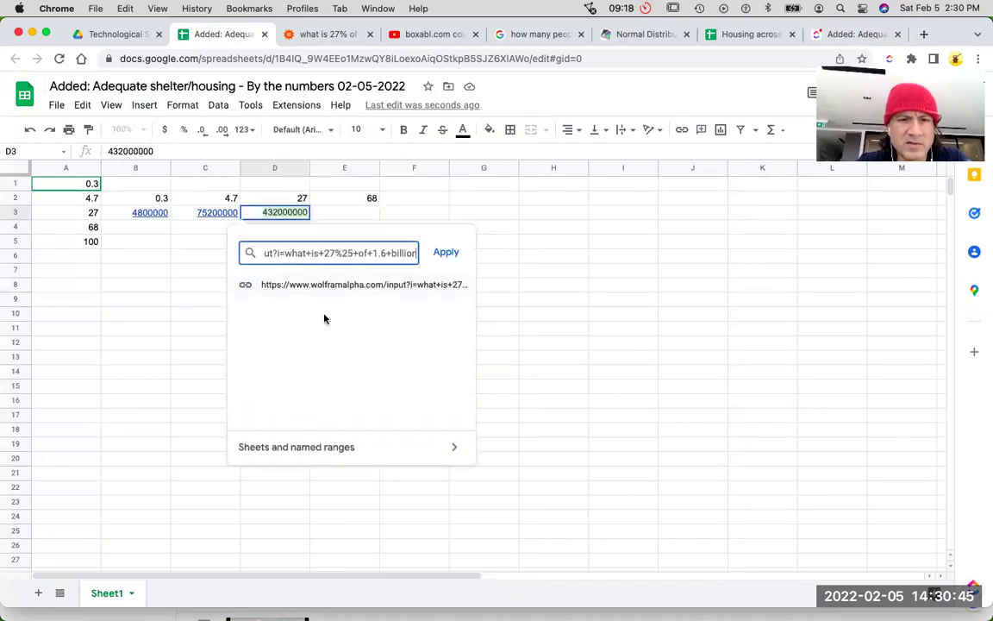
pyautogui.press('Return')
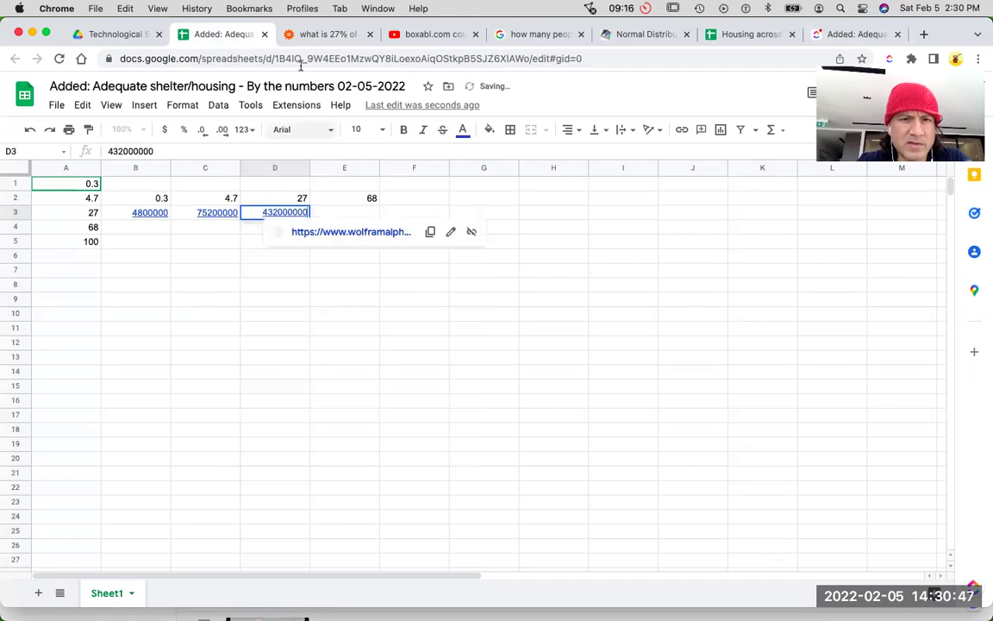
pyautogui.click(326, 35)
pyautogui.moveTo(287, 143); pyautogui.dragTo(276, 143)
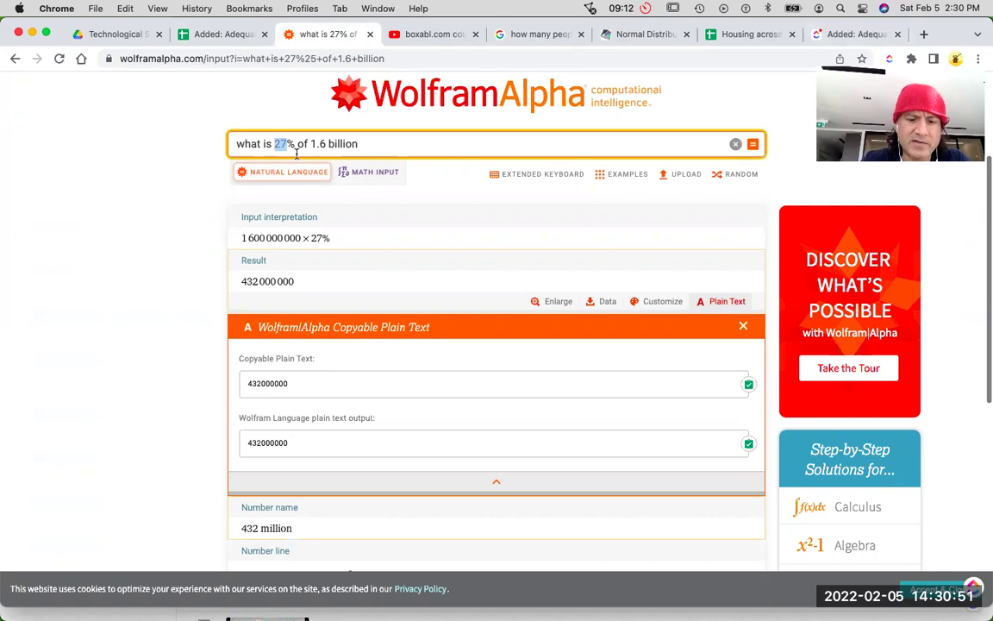
pyautogui.write('68')
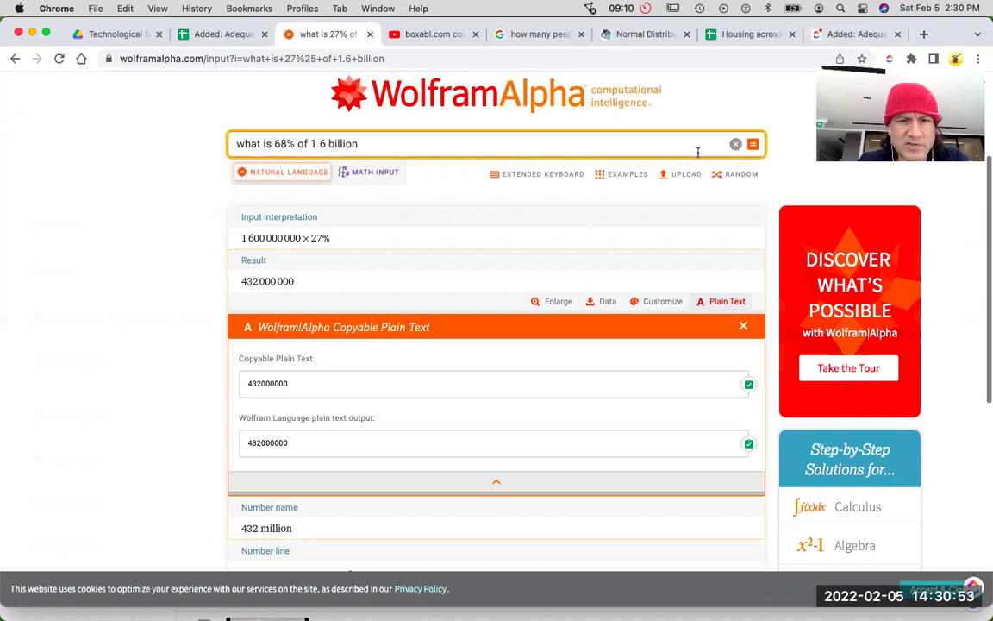
pyautogui.click(752, 145)
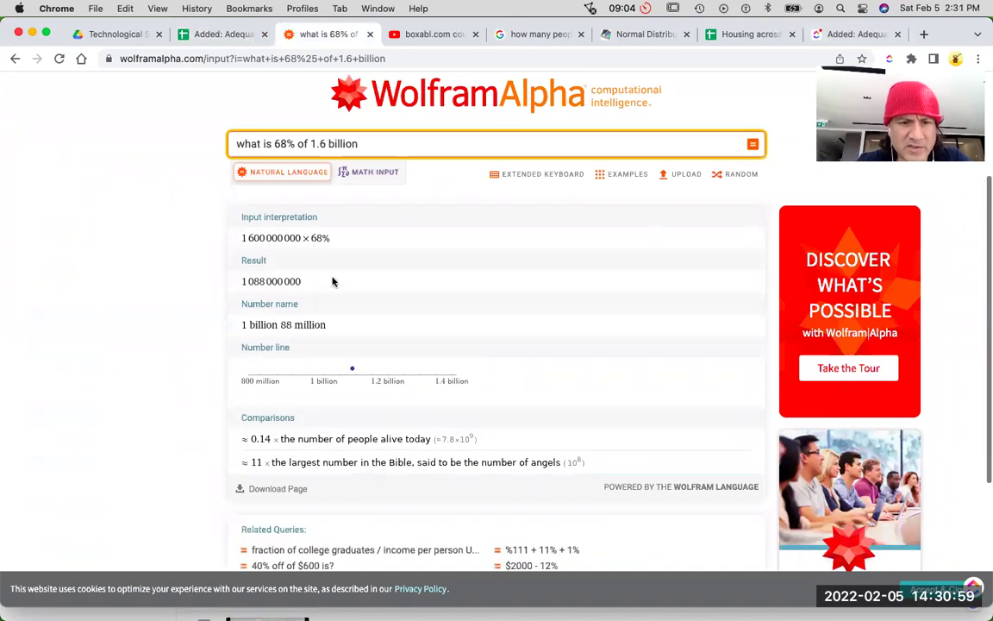
pyautogui.moveTo(353, 244)
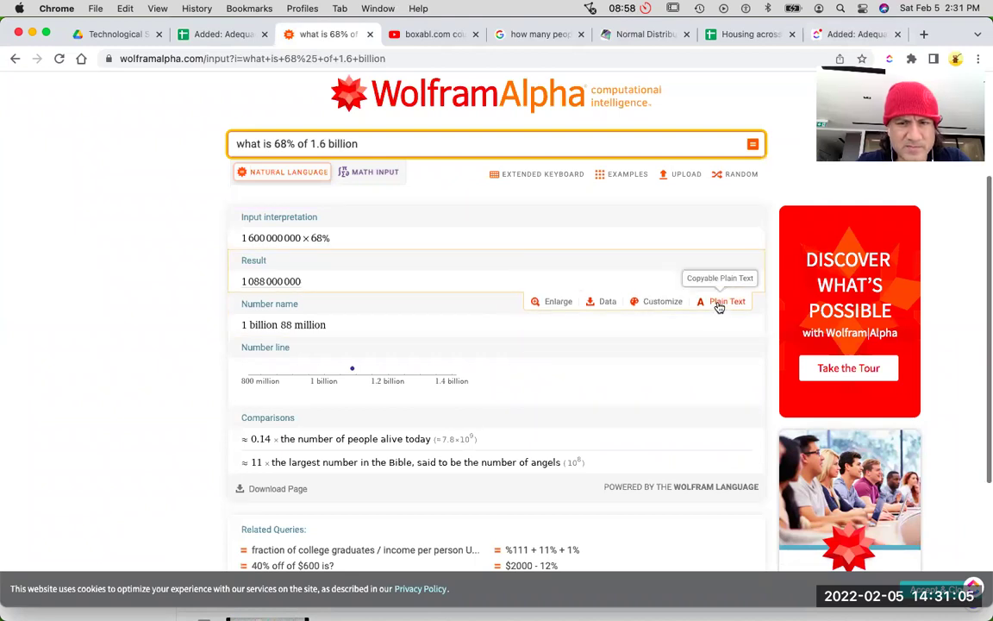
pyautogui.click(719, 304)
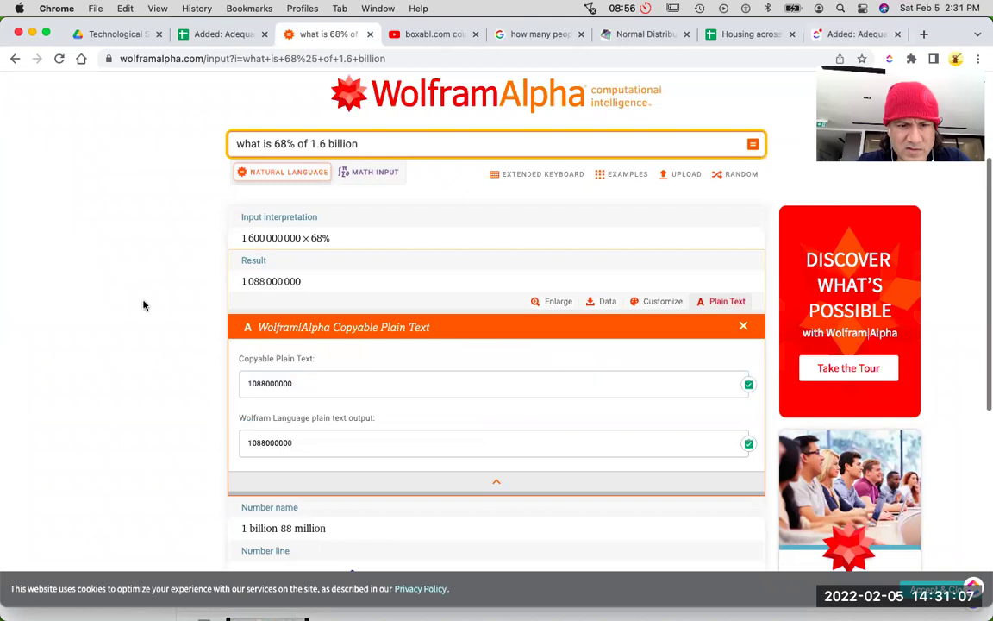
pyautogui.scroll(-3, 144, 304)
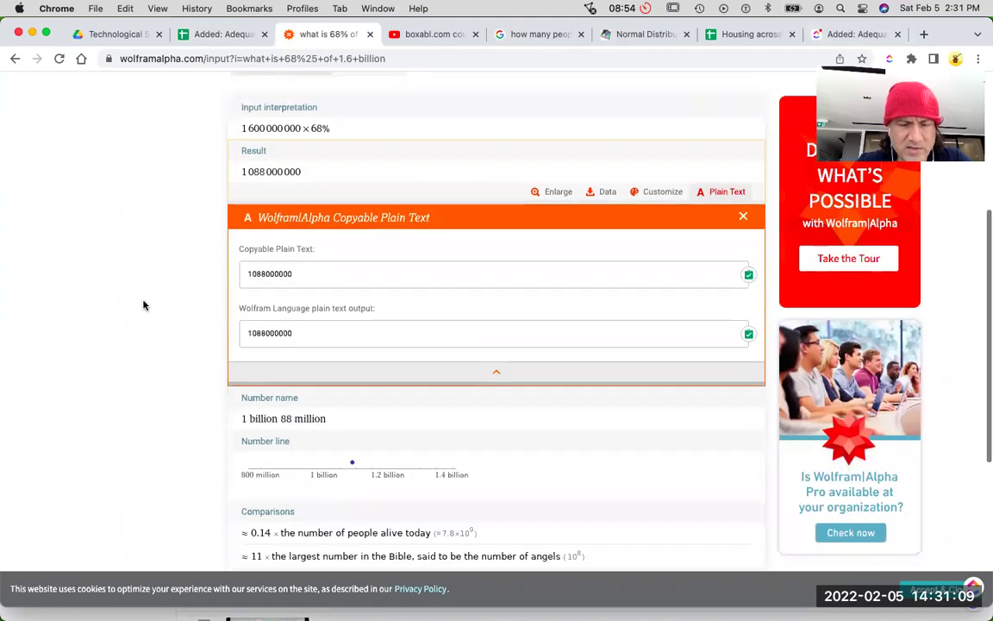
pyautogui.click(203, 34)
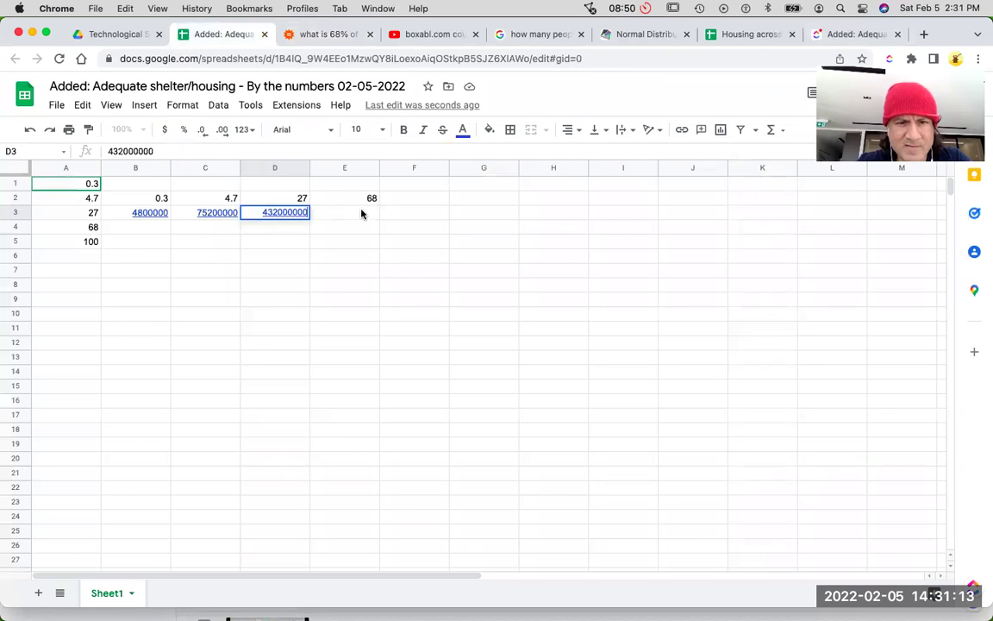
pyautogui.doubleClick(361, 213)
pyautogui.press('super+v')
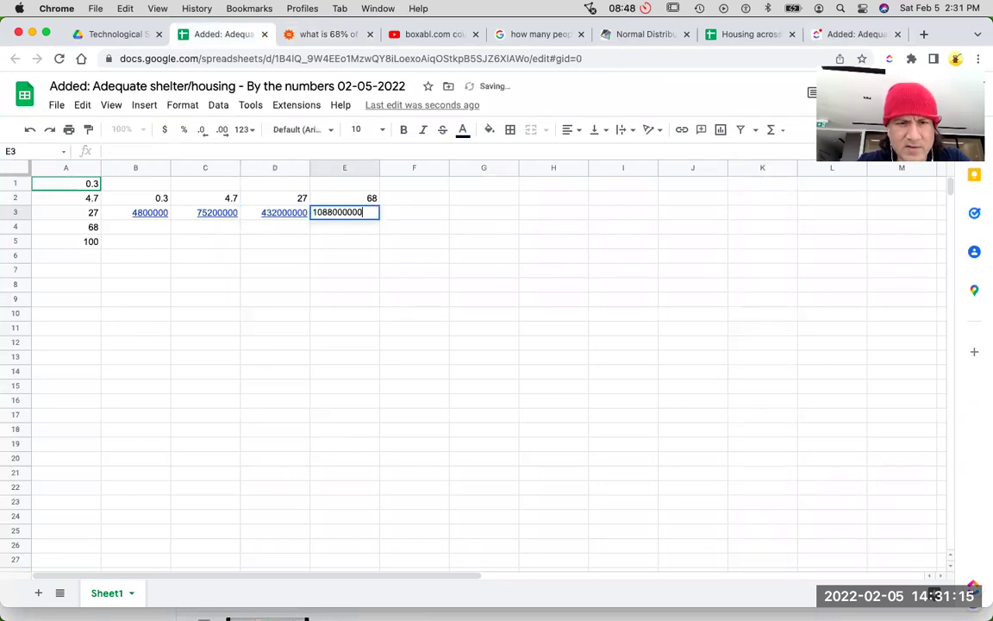
pyautogui.click(332, 35)
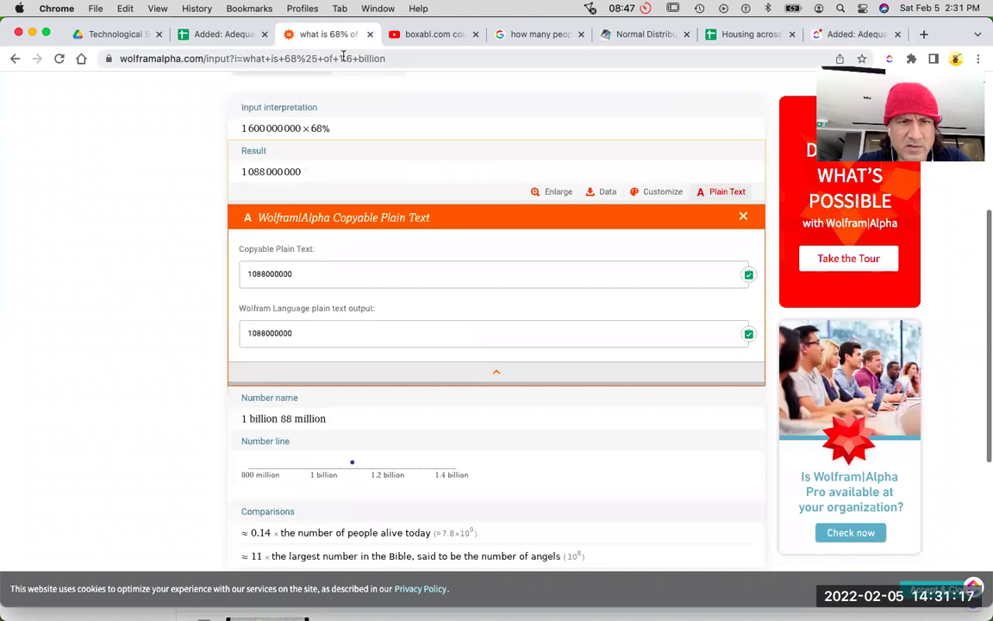
pyautogui.click(237, 36)
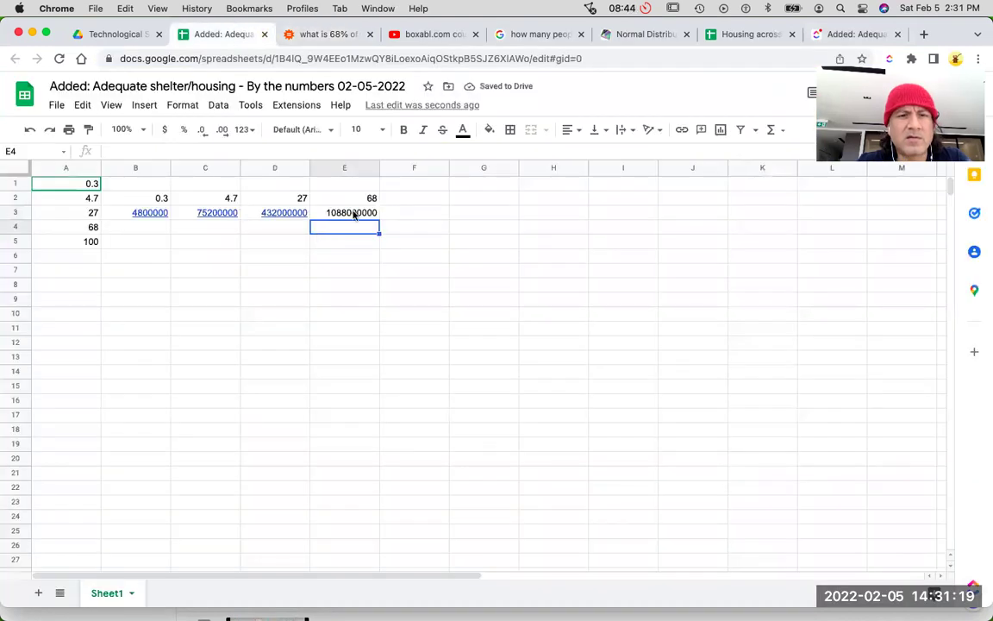
pyautogui.click(354, 214)
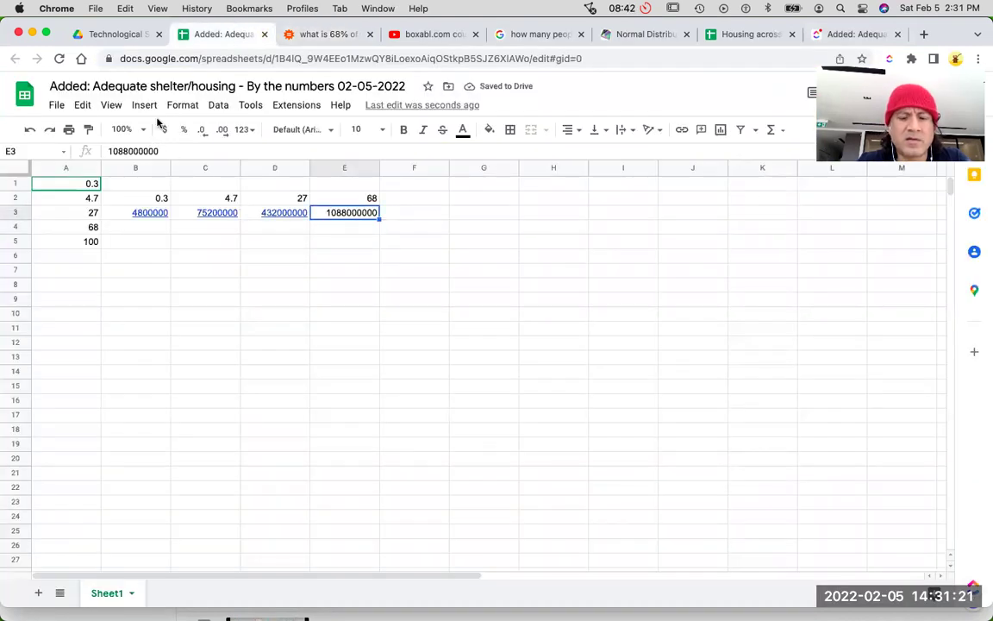
pyautogui.write('https://www.wolframalpha.com/input?i=what+is+68%25+of+1.6+billion')
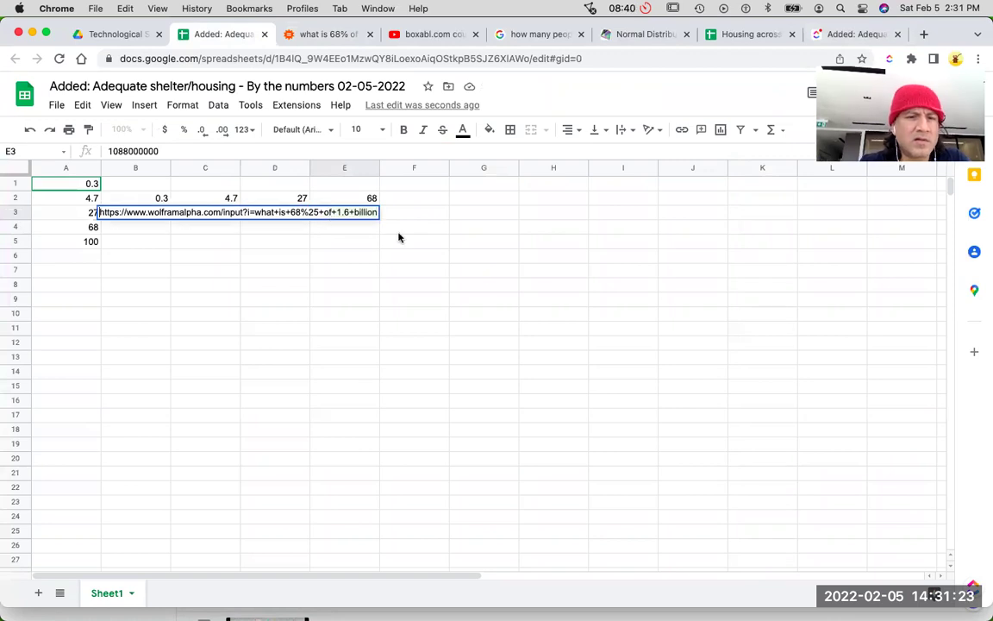
pyautogui.press('Return')
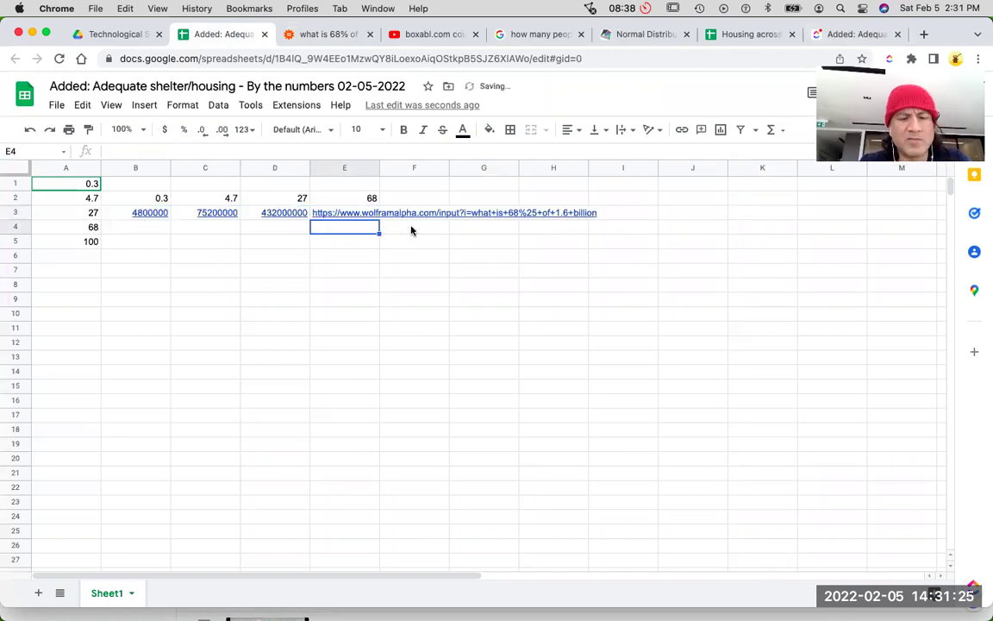
pyautogui.press('super+z')
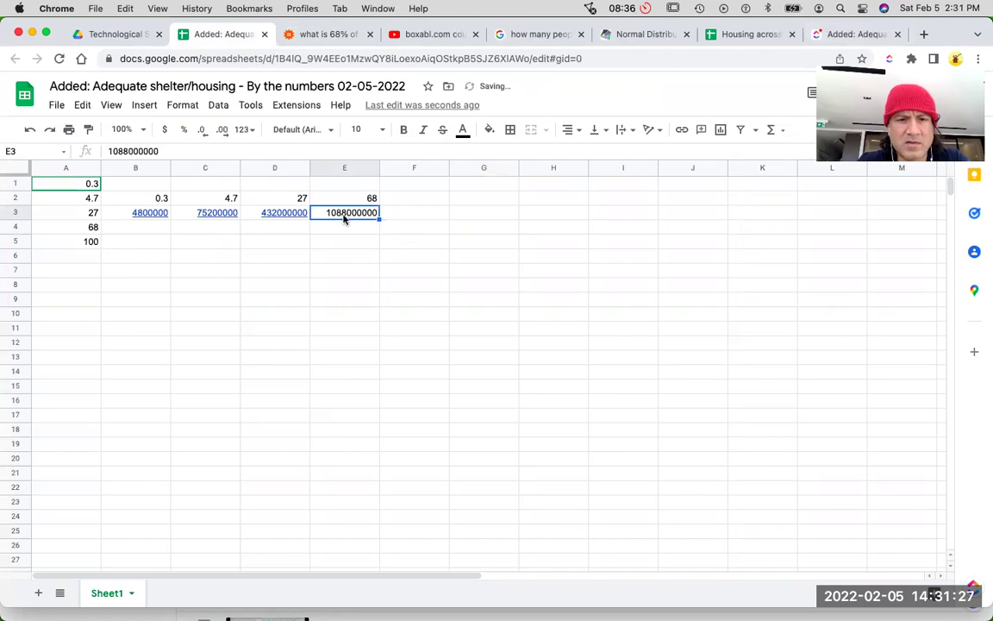
pyautogui.write('https://www.wolframalpha.com/input?i=what+is+68%25+of+1.6+billion')
pyautogui.press('Escape')
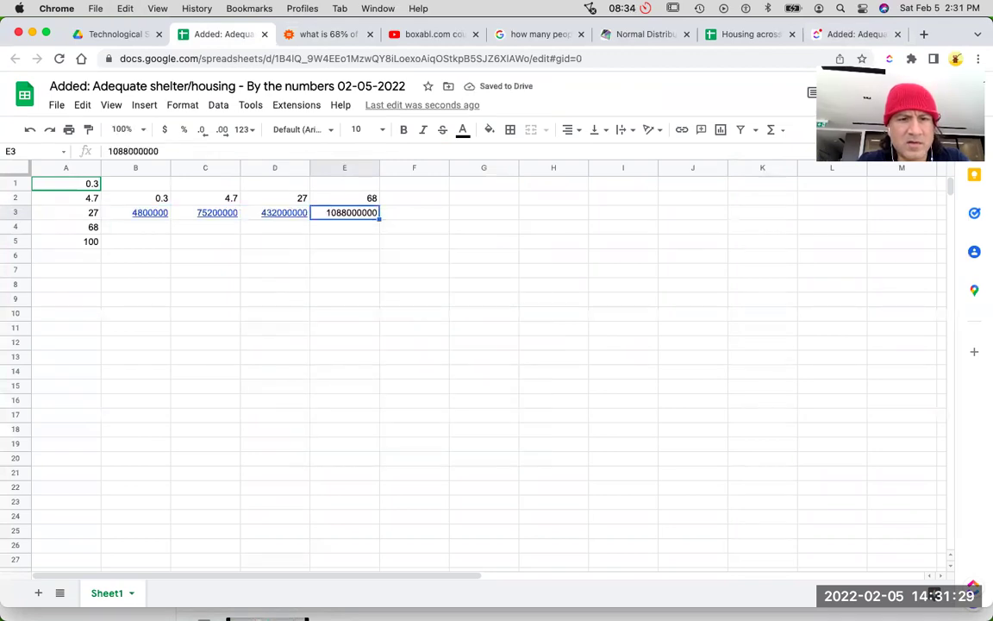
# Step: Link the value in cell E3 to the copied wolframalpha.com address of the 68% calculation
pyautogui.press('super+k')
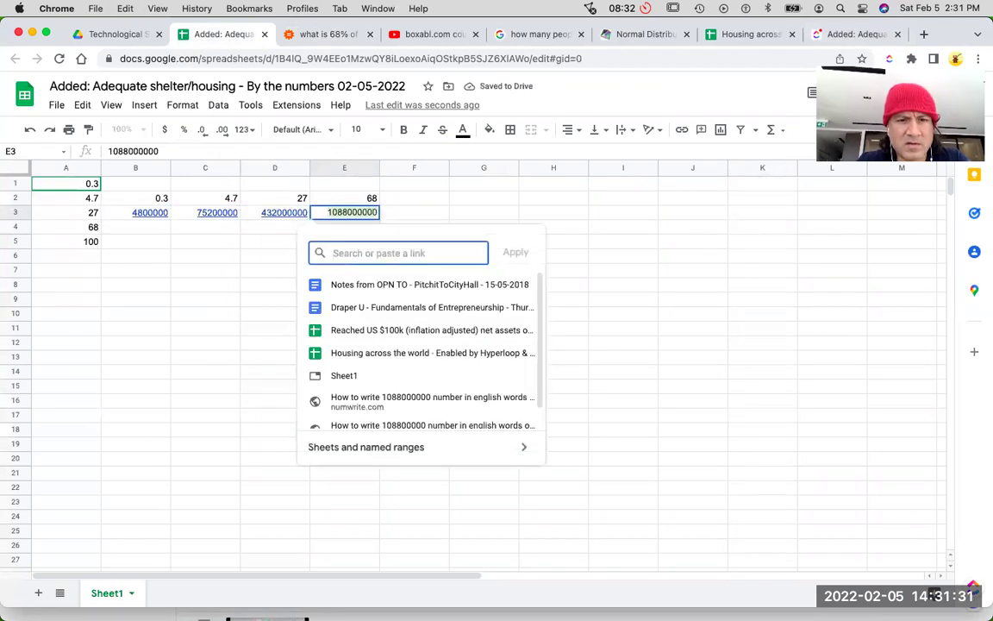
pyautogui.press('super+v')
pyautogui.press('Return')
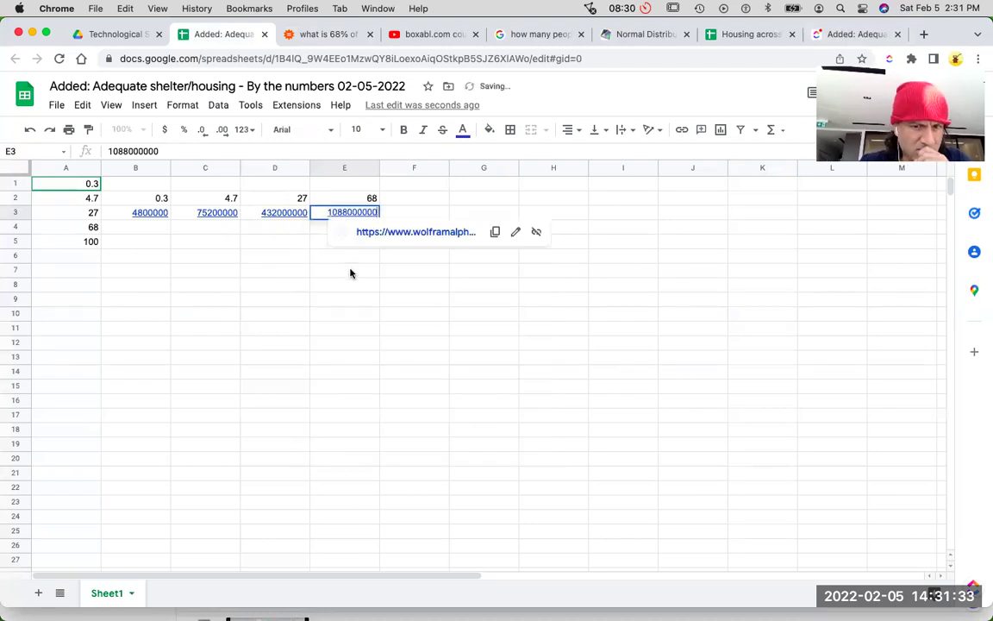
pyautogui.click(430, 264)
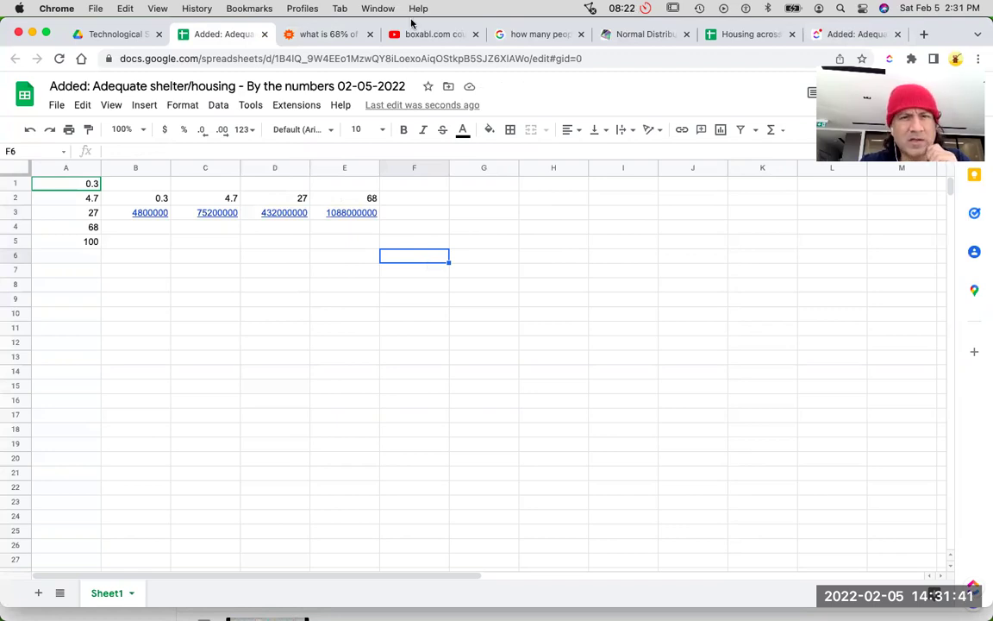
# Step: Run the Wolfram|Alpha query "10% of 50000" in place of the 68% query
pyautogui.click(414, 36)
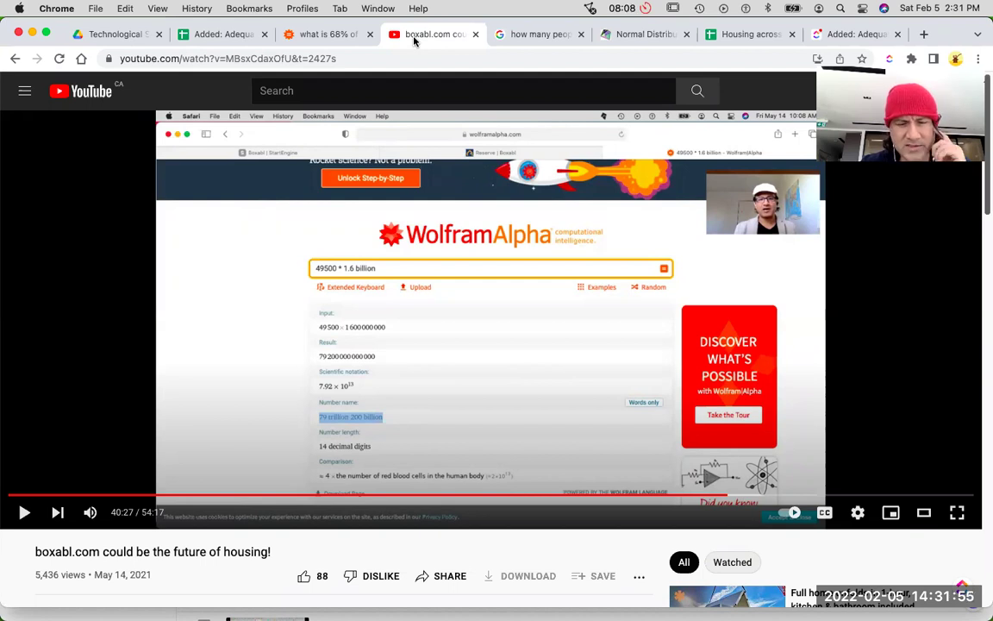
pyautogui.click(324, 36)
pyautogui.scroll(5, 306, 172)
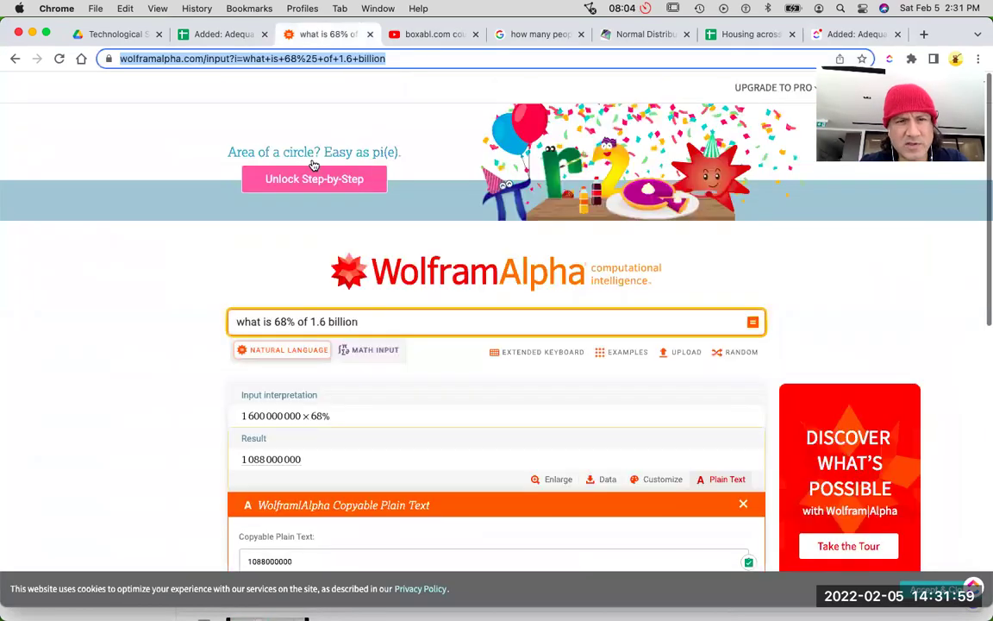
pyautogui.moveTo(370, 323); pyautogui.dragTo(159, 308)
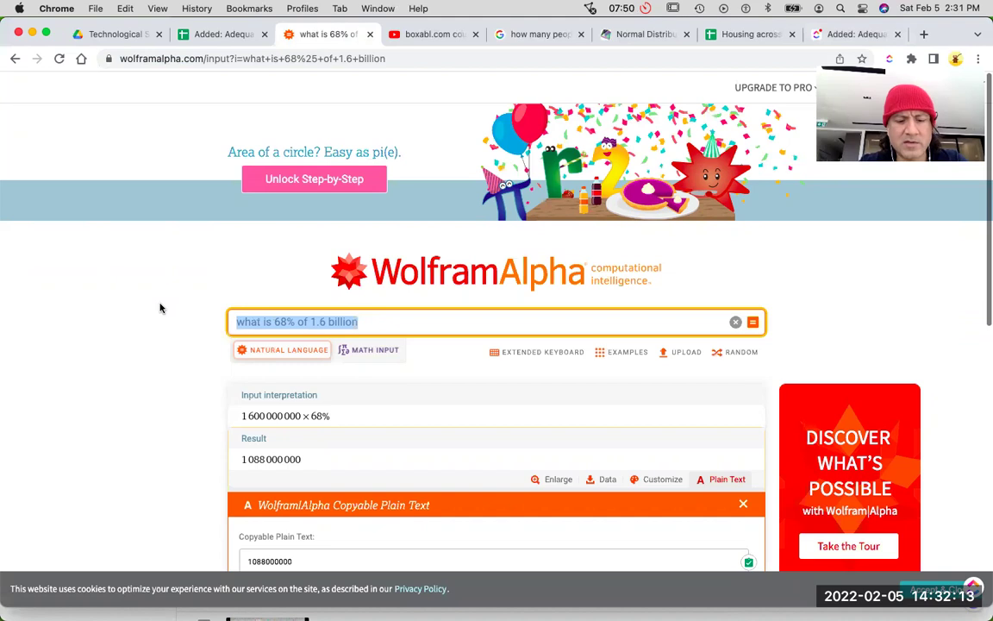
pyautogui.write('10%')
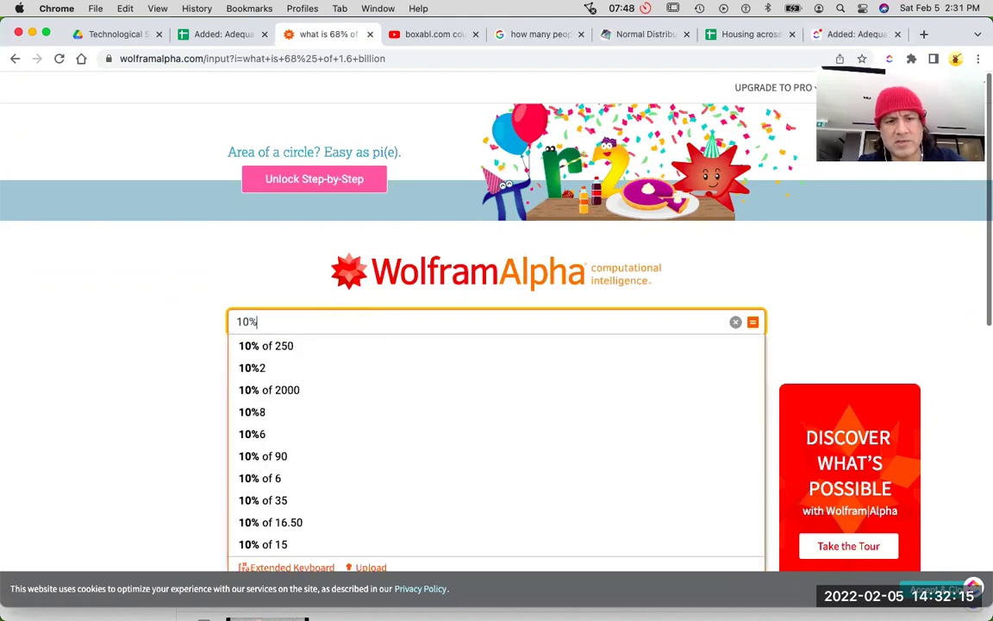
pyautogui.write(' of ')
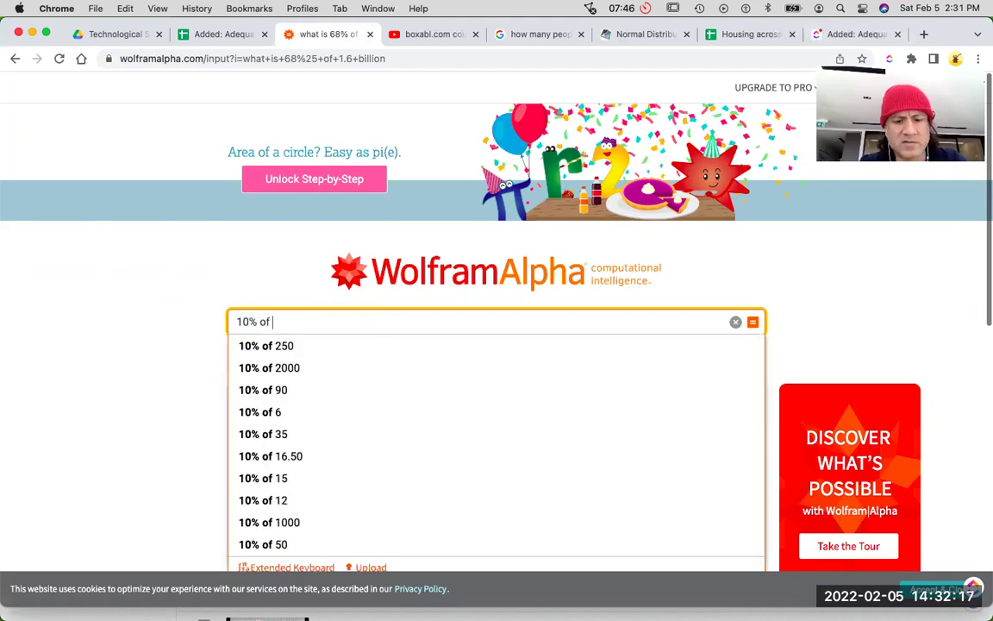
pyautogui.write('50000')
pyautogui.press('Return')
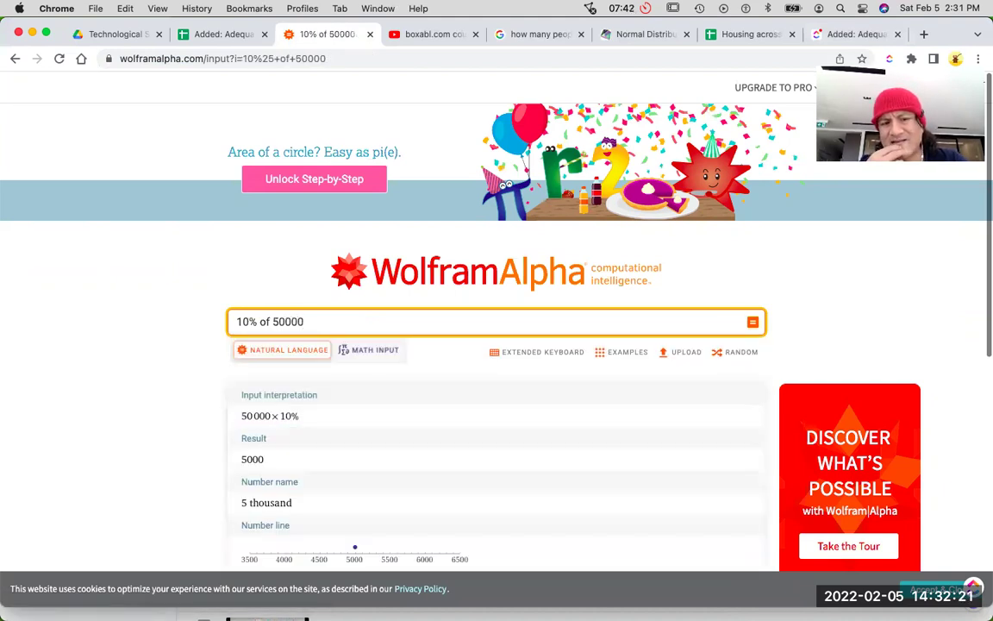
pyautogui.scroll(-1, 497, 319)
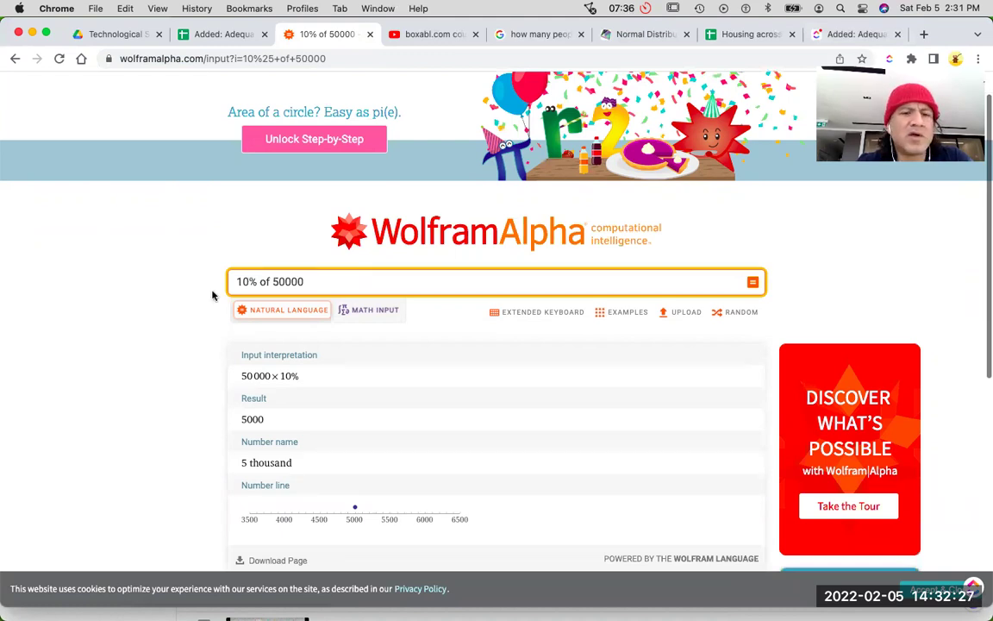
# Step: Switch to Calculator, clear the old entry and multiply 300 by 12
pyautogui.click(310, 283)
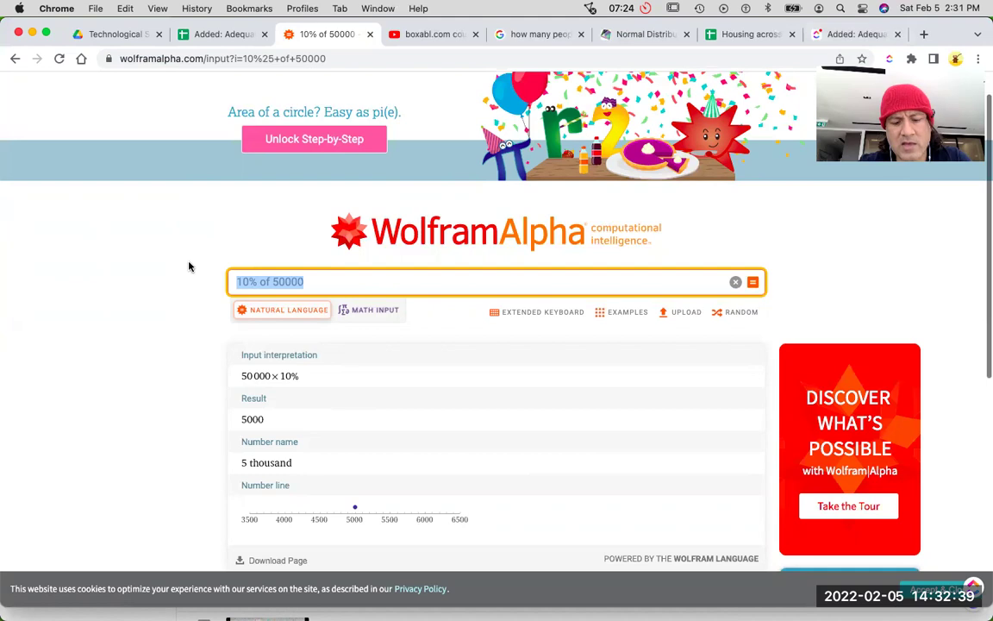
pyautogui.press('super+Tab')
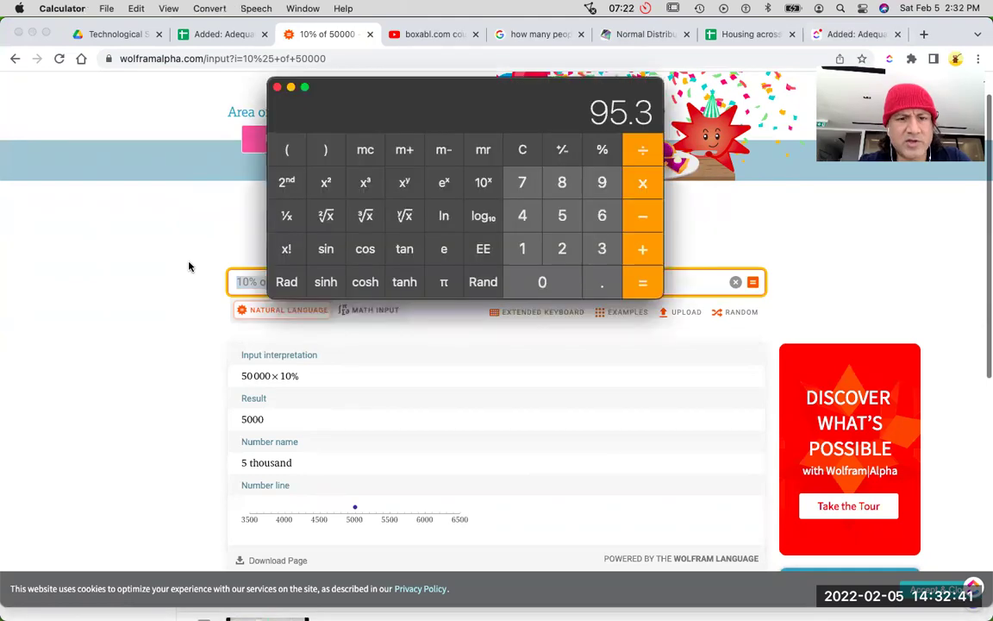
pyautogui.press('Escape')
pyautogui.write('45000')
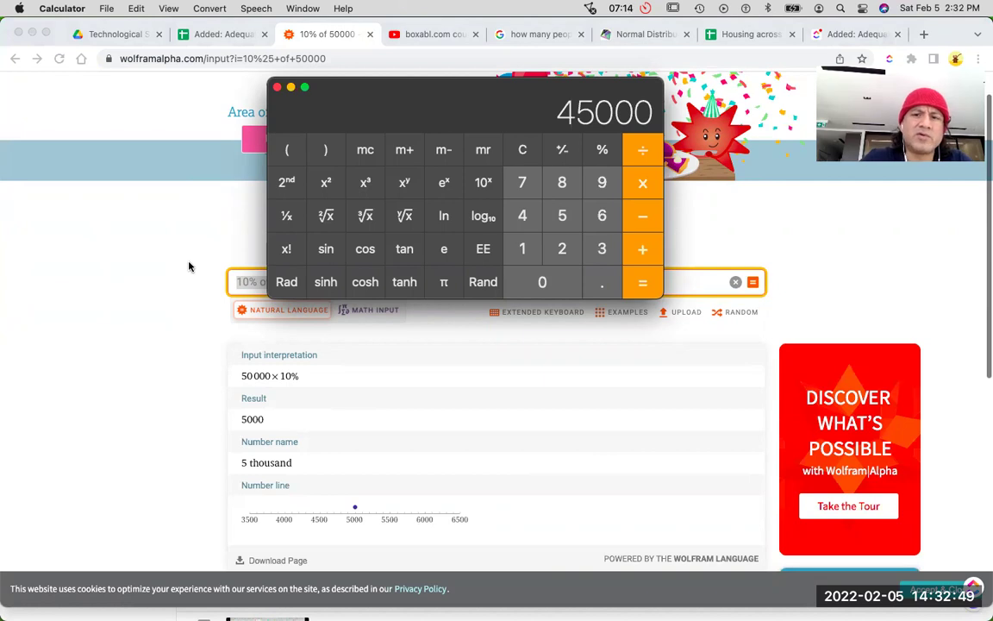
pyautogui.press('Escape')
pyautogui.write('300')
pyautogui.press('shift')
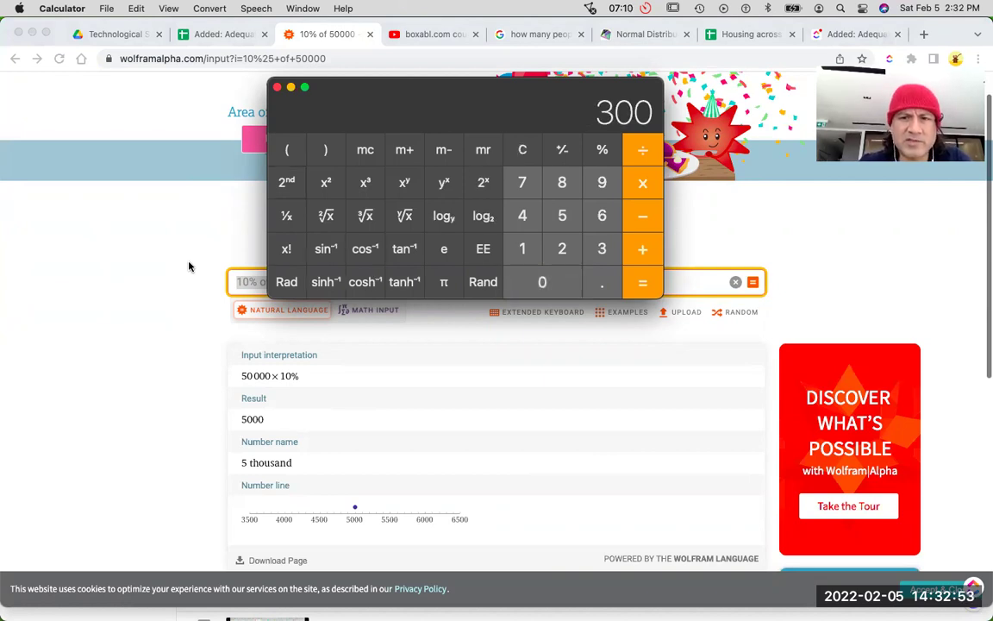
pyautogui.write('*12=')
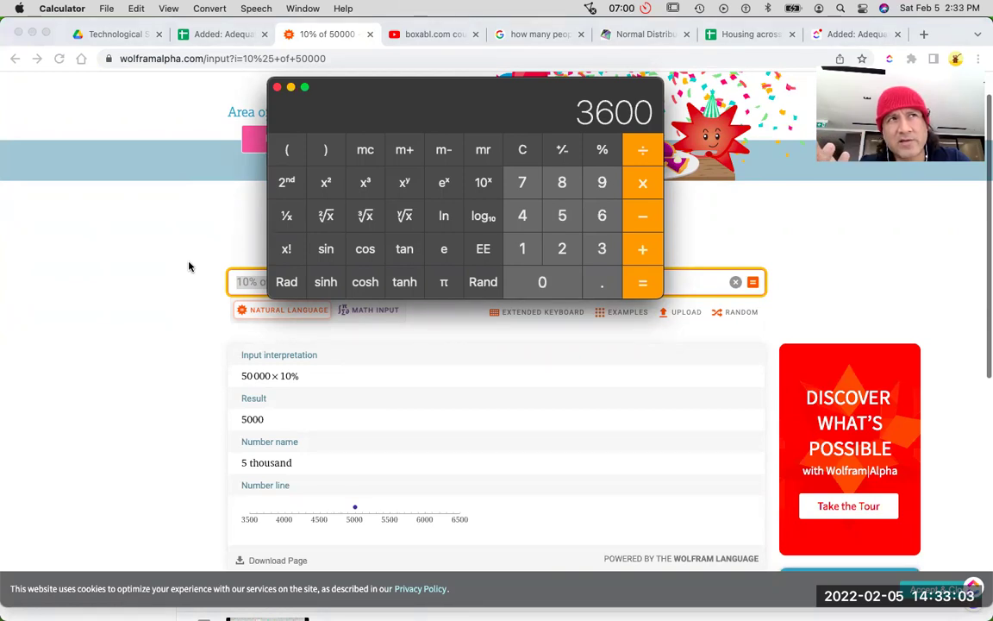
pyautogui.write('0')
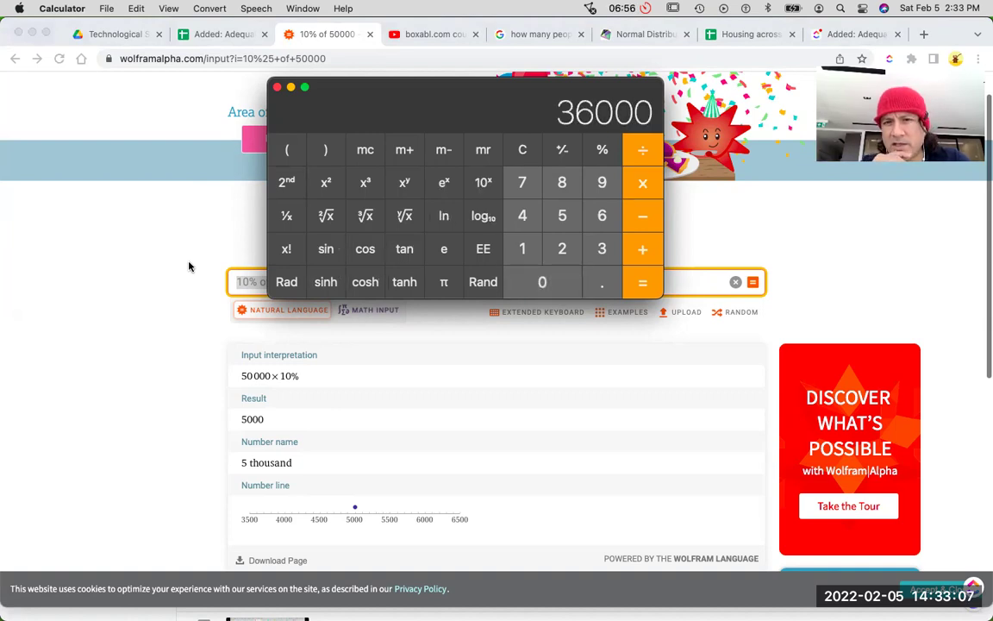
pyautogui.press('Escape')
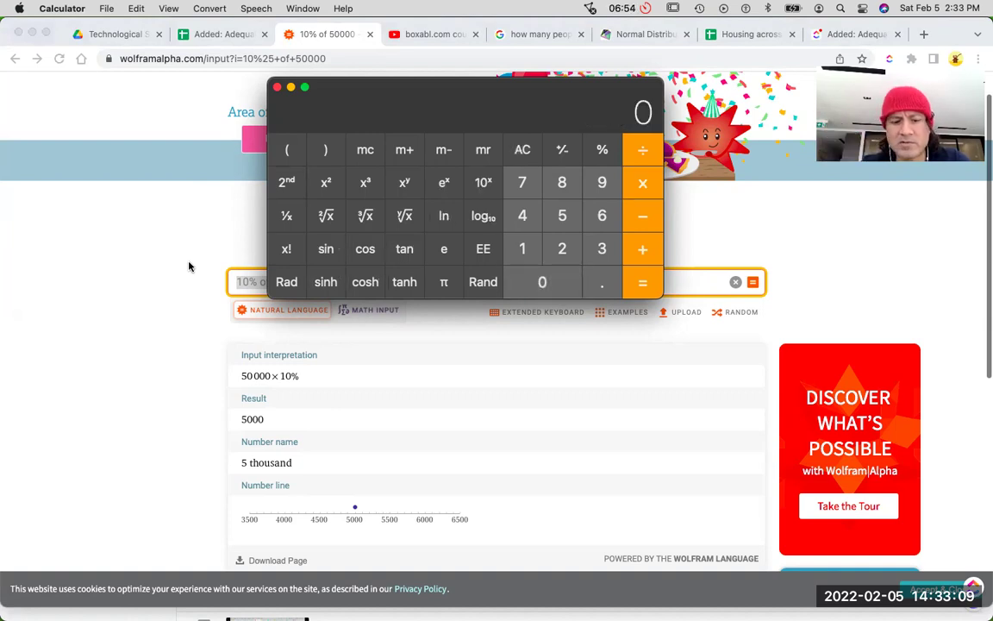
pyautogui.write('2')
pyautogui.press('Escape')
# Step: Multiply 3600 by 15 in Calculator, clearing the display and repeating the calculation once
pyautogui.write('3600*15')
pyautogui.press('Return')
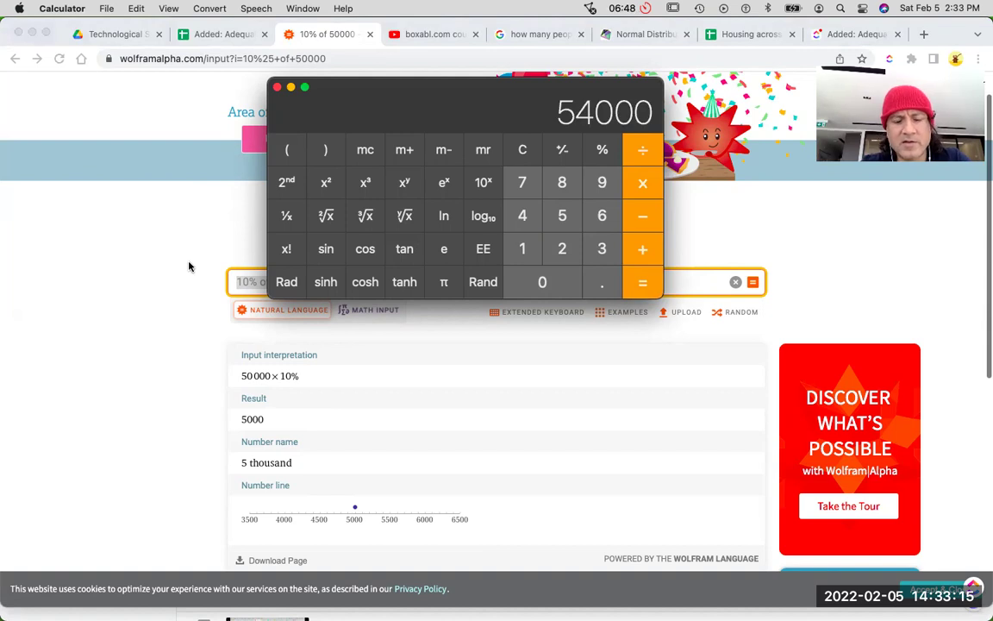
pyautogui.press('Escape')
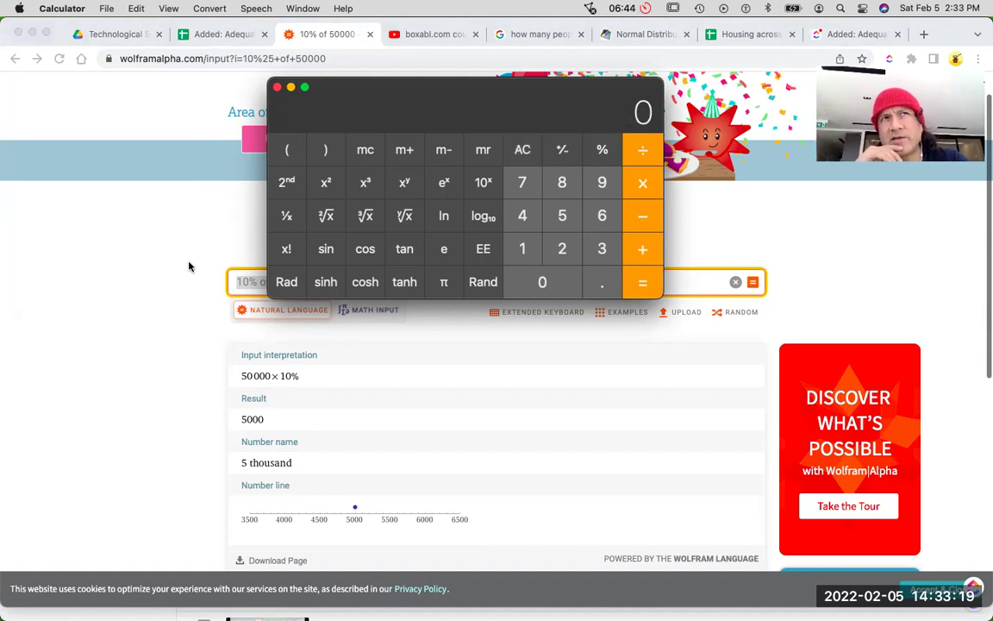
pyautogui.write('3600*15')
pyautogui.press('Return')
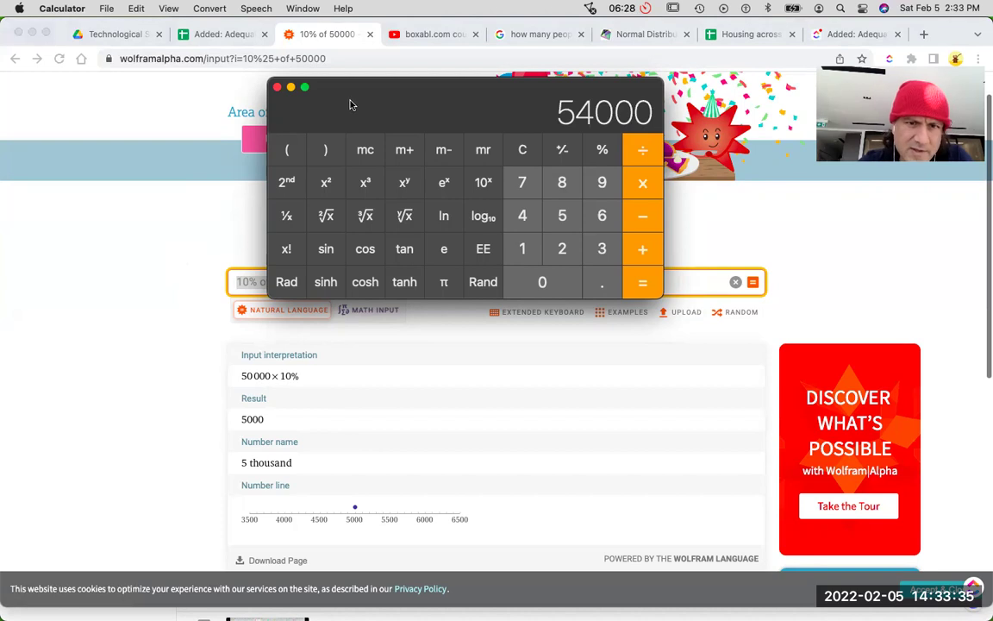
# Step: Switch to the housing spreadsheet in Chrome and enter the label "Distribution" in cells F2 and F3
pyautogui.press('super+Tab')
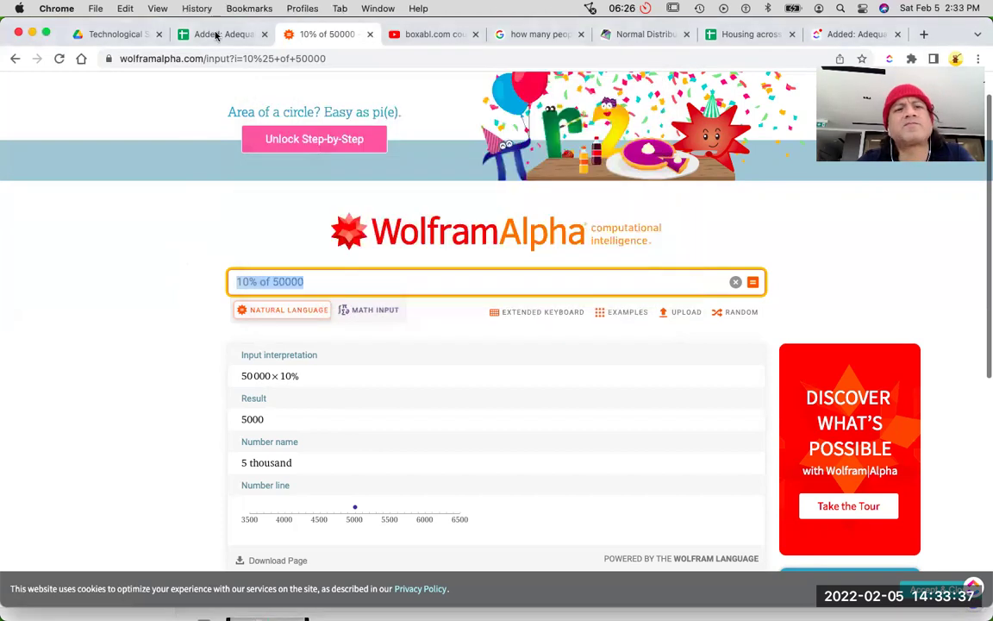
pyautogui.click(217, 35)
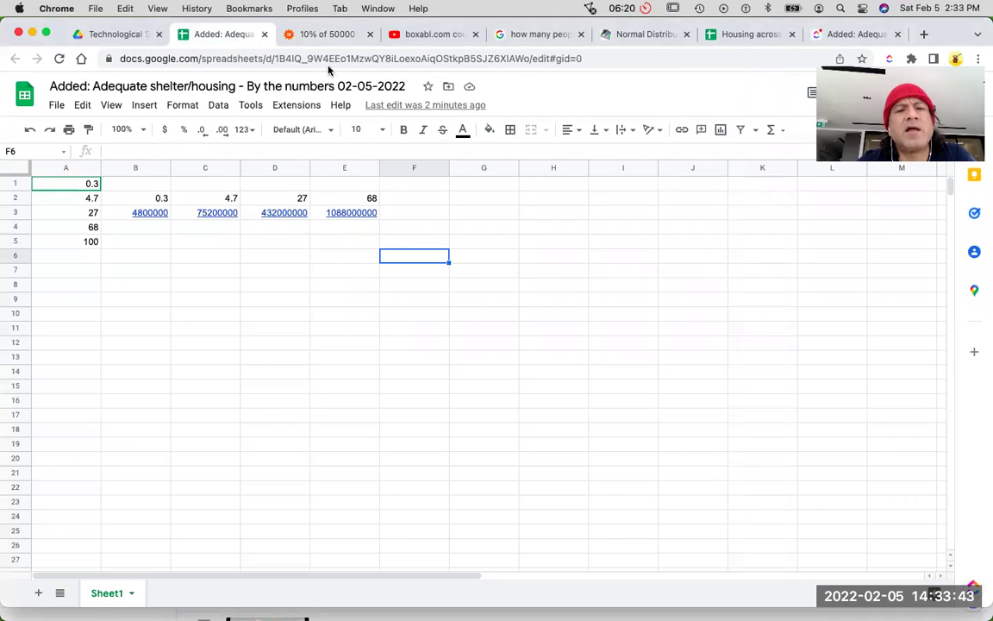
pyautogui.click(329, 37)
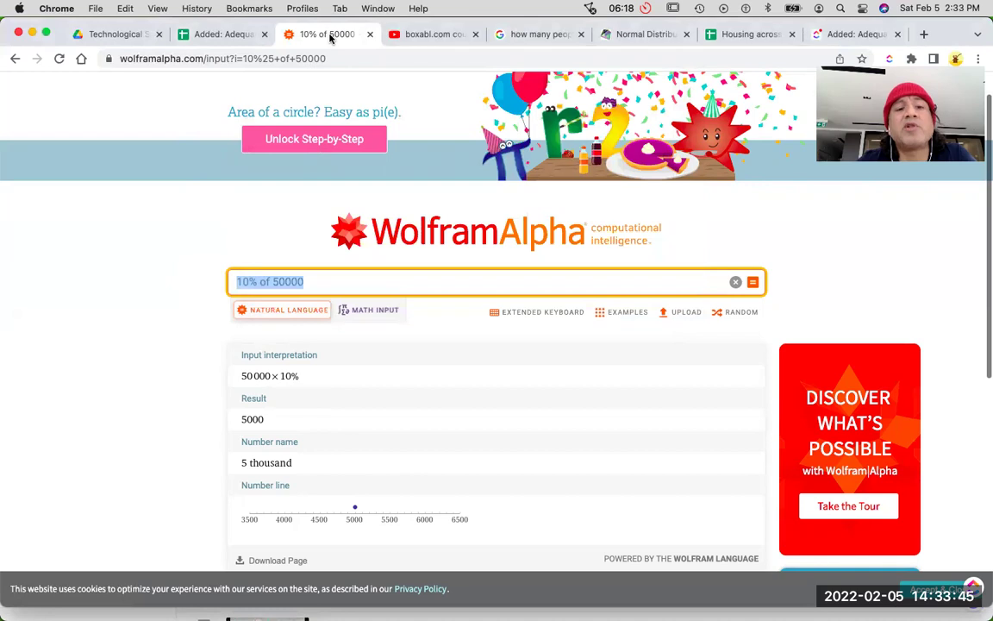
pyautogui.click(226, 37)
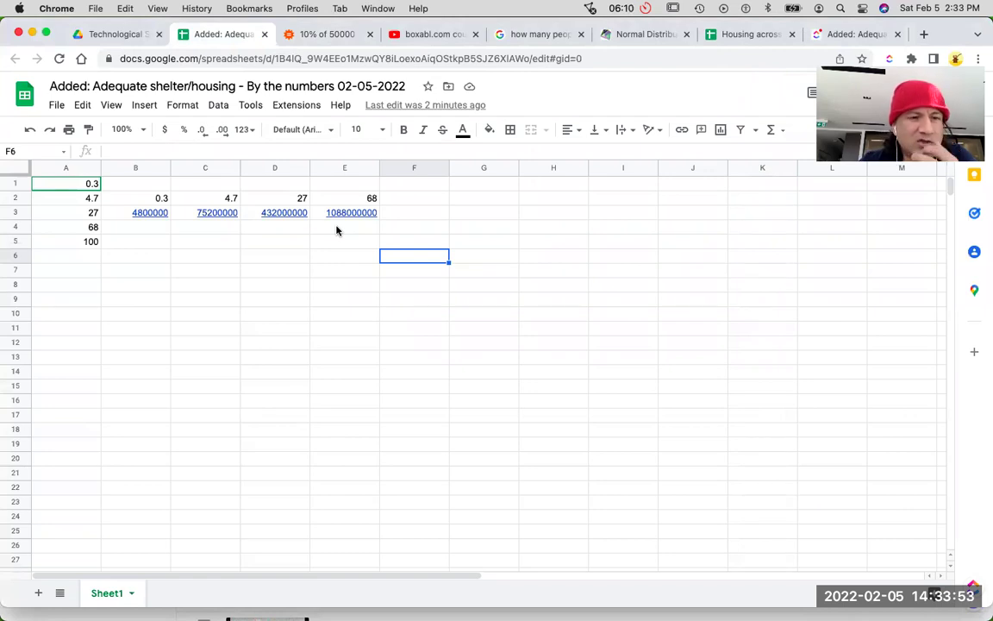
pyautogui.click(423, 203)
pyautogui.write('Distribution')
pyautogui.press('Return')
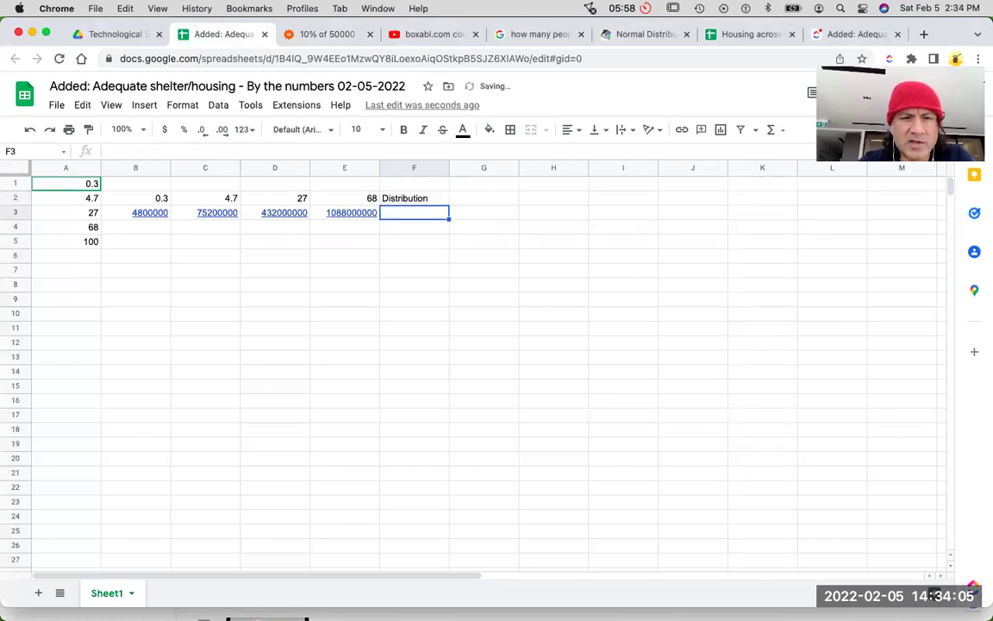
pyautogui.write('Distribution')
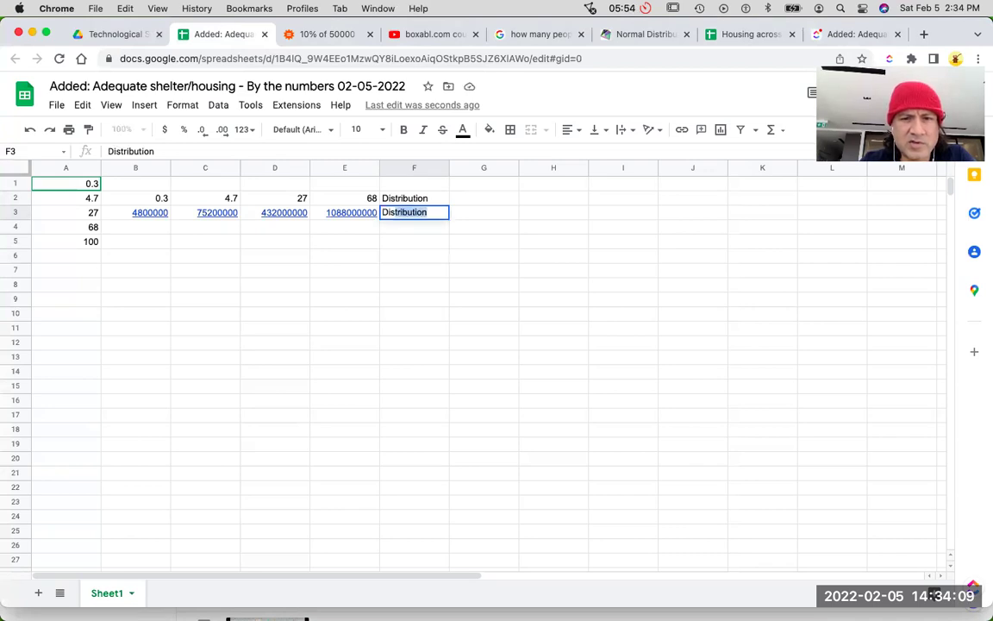
pyautogui.press('Tab')
pyautogui.press('Left')
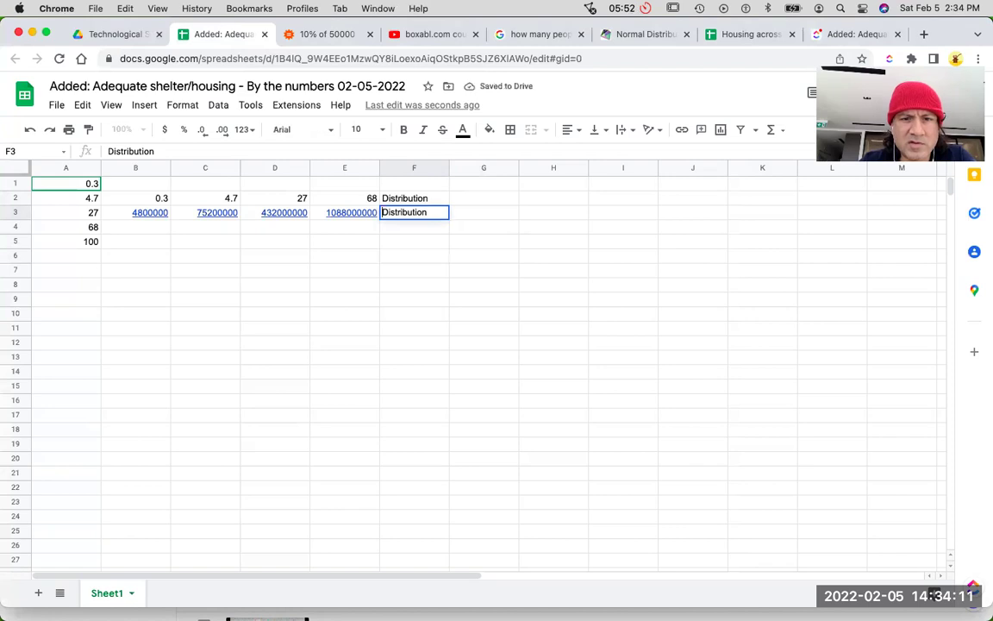
# Step: Extend the label in cell F2 to "Distribution by %"
pyautogui.press('Down')
pyautogui.press('Up')
pyautogui.press('Up')
pyautogui.press('Return')
pyautogui.write('by %')
pyautogui.press('Return')
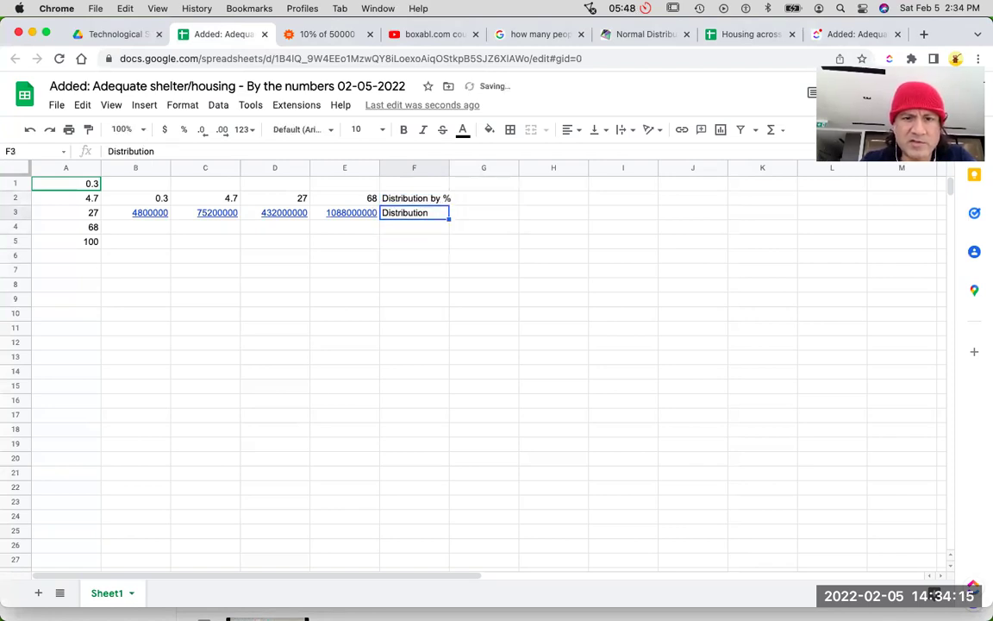
pyautogui.press('Return')
pyautogui.write('by ')
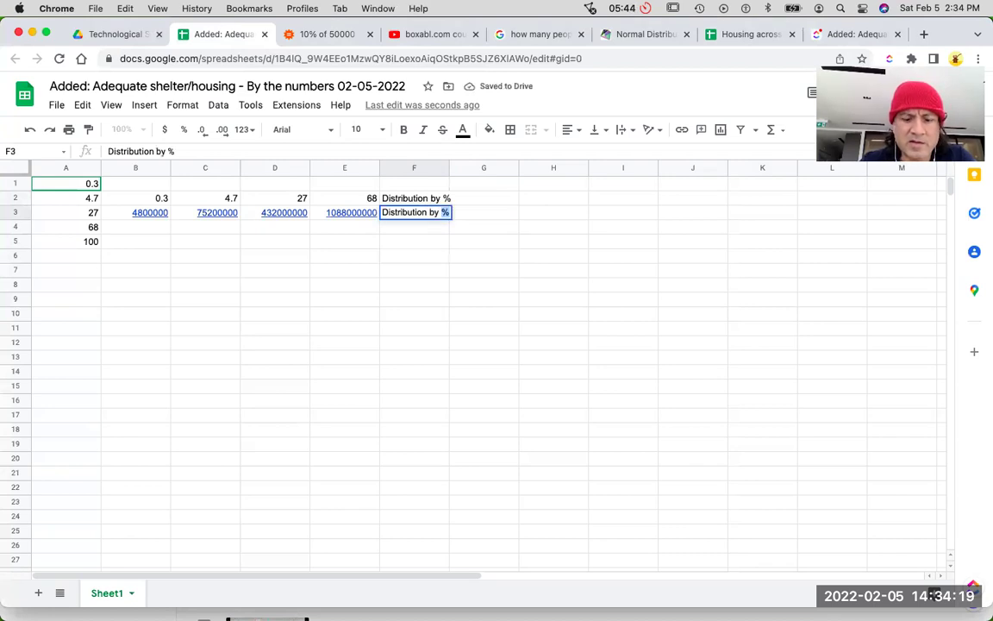
pyautogui.write('people')
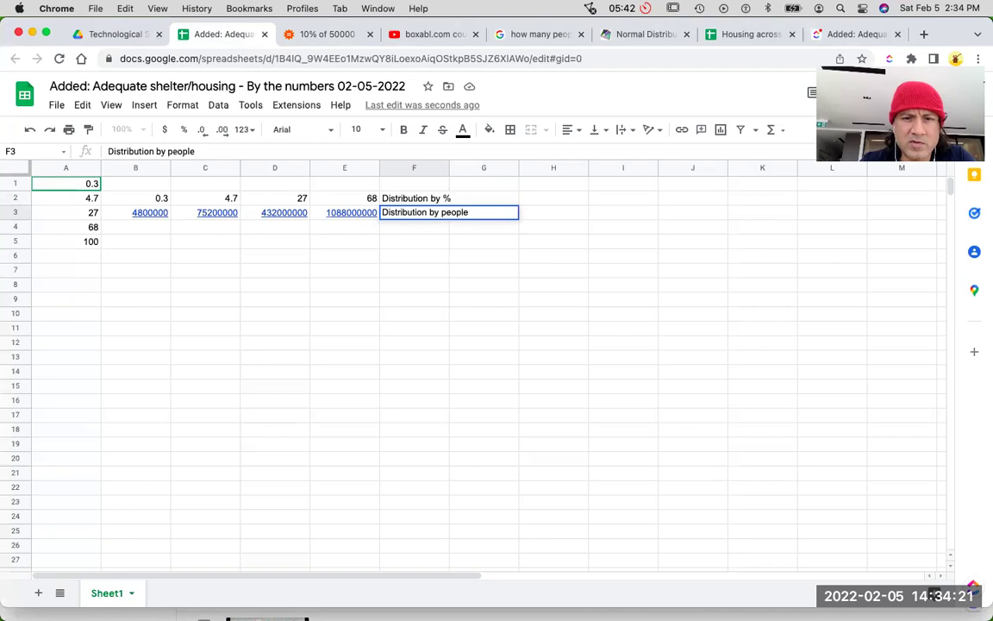
pyautogui.write(' without ade')
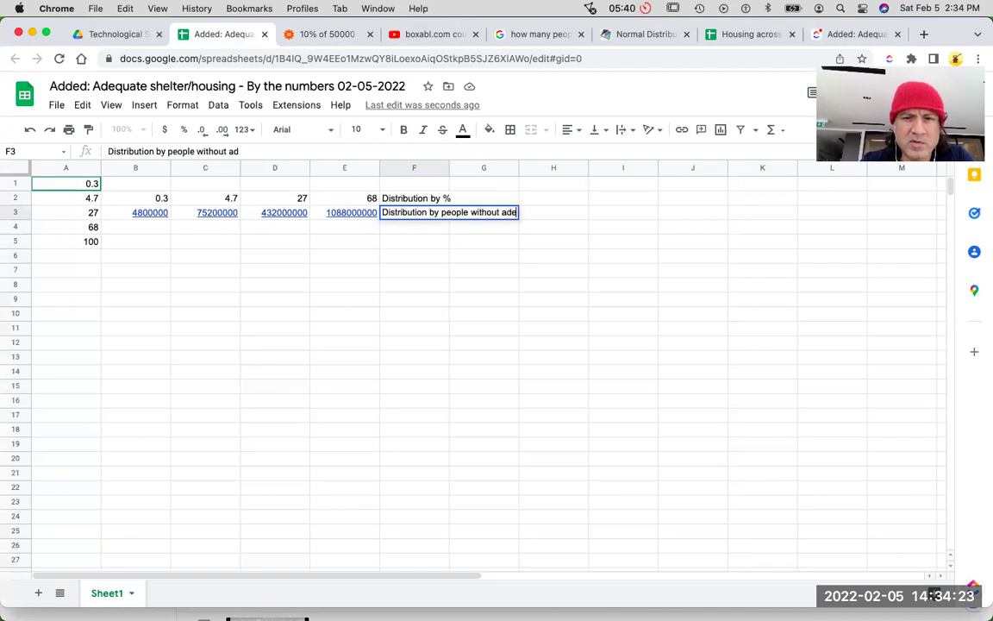
pyautogui.write('quate')
pyautogui.press('BackSpace')
pyautogui.press('BackSpace')
pyautogui.press('BackSpace')
pyautogui.press('BackSpace')
pyautogui.press('BackSpace')
pyautogui.press('BackSpace')
pyautogui.press('BackSpace')
pyautogui.press('BackSpace')
pyautogui.press('BackSpace')
pyautogui.press('BackSpace')
pyautogui.press('BackSpace')
pyautogui.press('BackSpace')
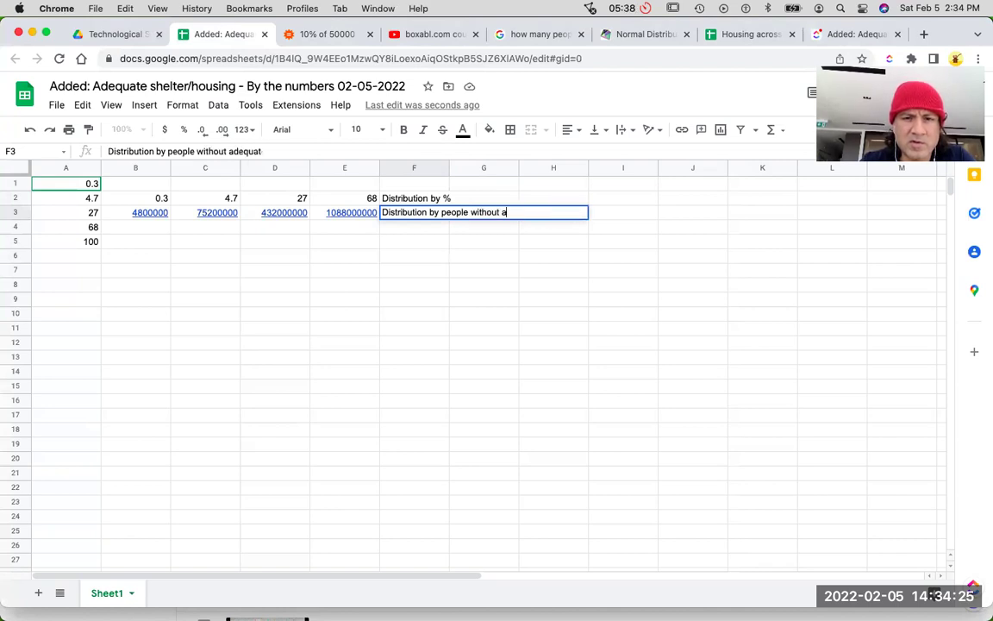
pyautogui.press('BackSpace')
pyautogui.press('BackSpace')
pyautogui.press('BackSpace')
pyautogui.press('BackSpace')
pyautogui.press('BackSpace')
pyautogui.press('BackSpace')
pyautogui.press('BackSpace')
pyautogui.press('BackSpace')
pyautogui.press('BackSpace')
pyautogui.press('BackSpace')
pyautogui.press('BackSpace')
pyautogui.press('BackSpace')
pyautogui.press('BackSpace')
pyautogui.press('BackSpace')
pyautogui.press('BackSpace')
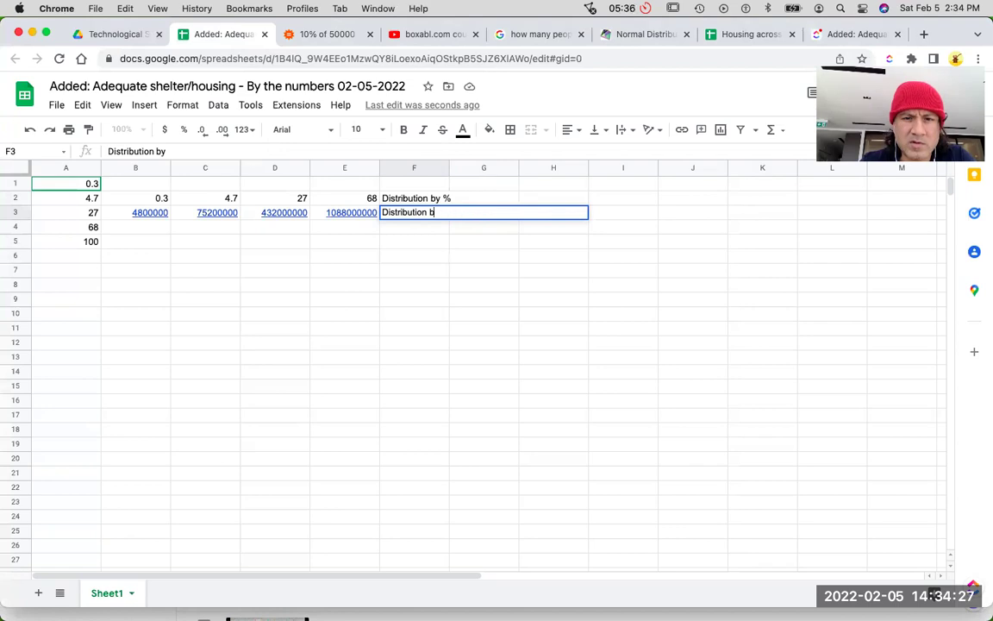
# Step: Complete the label in cell F3 as "Distribution - People moving into adequate shelter"
pyautogui.write('- People ')
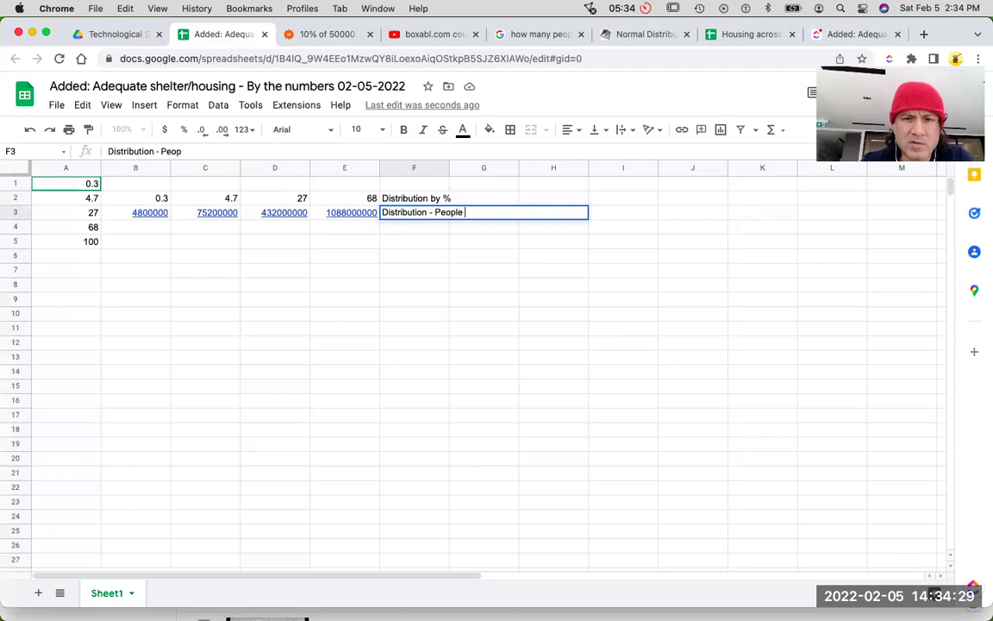
pyautogui.write('moving into a')
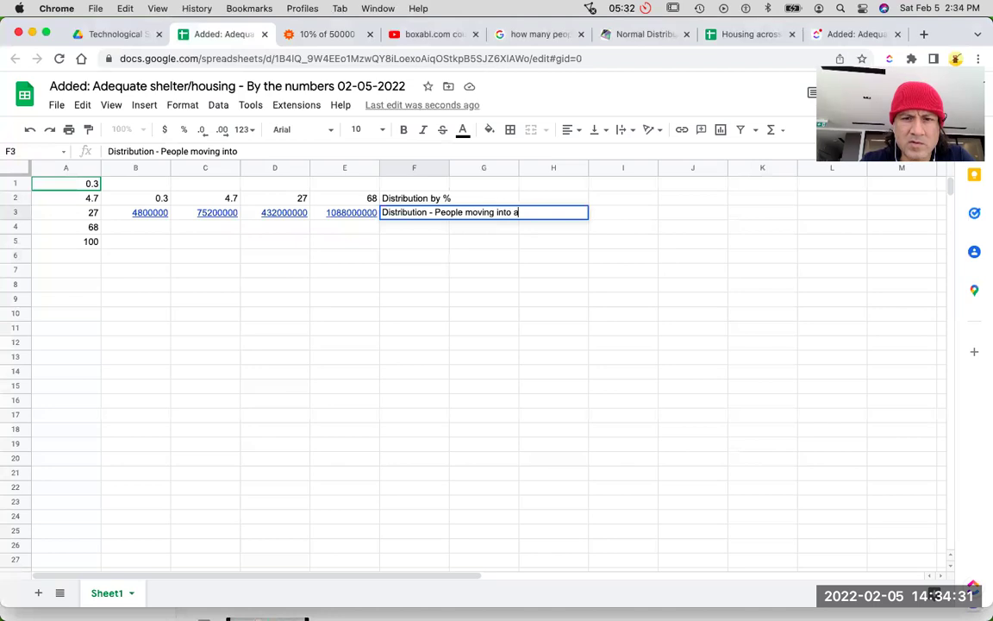
pyautogui.write('dequate shelter')
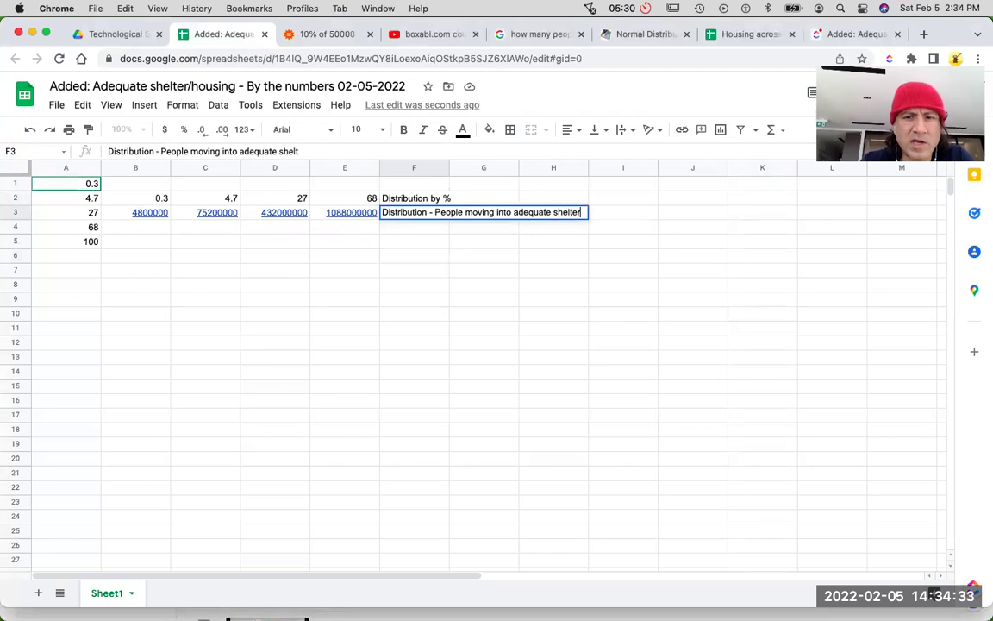
pyautogui.press('Return')
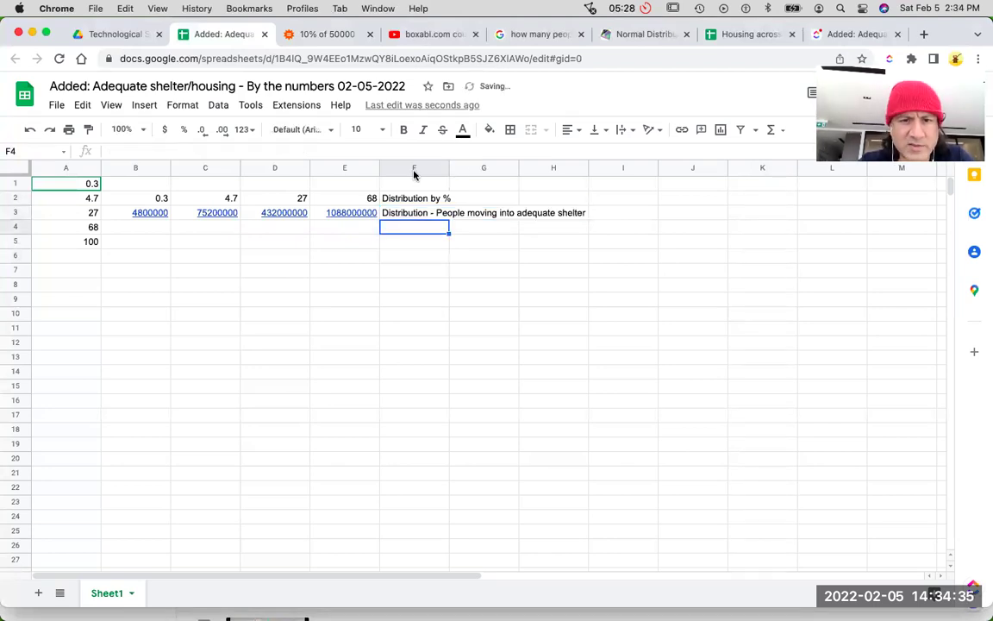
# Step: Set the text in column F to wrap and widen the column slightly
pyautogui.click(414, 170)
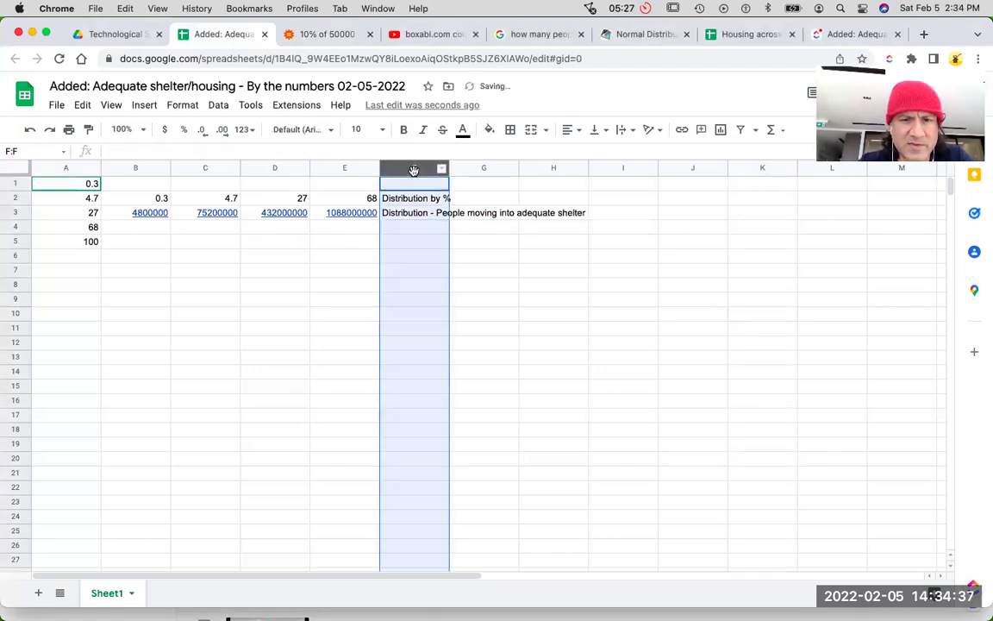
pyautogui.click(184, 105)
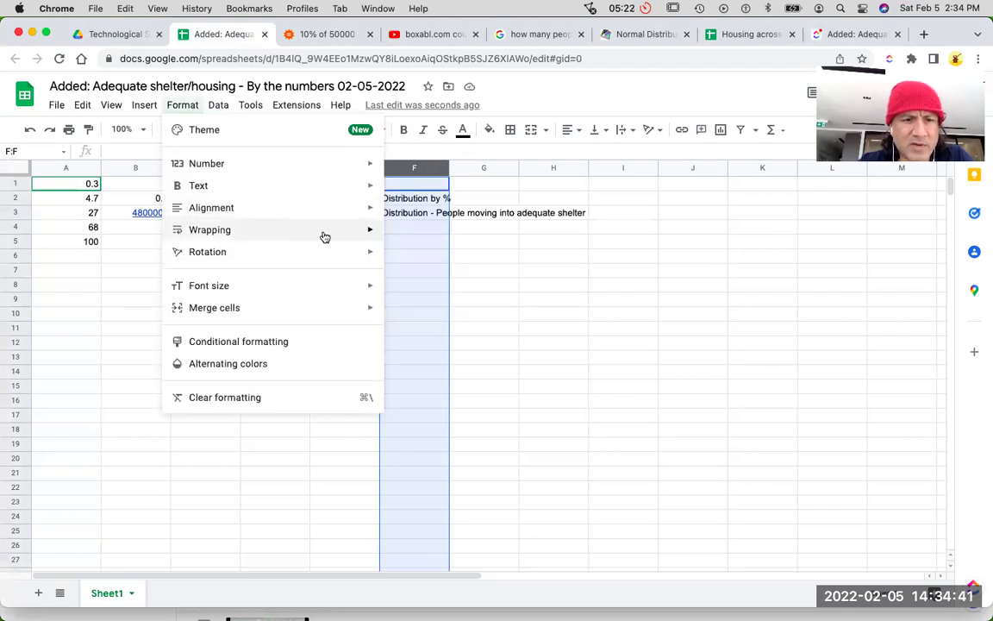
pyautogui.moveTo(339, 236)
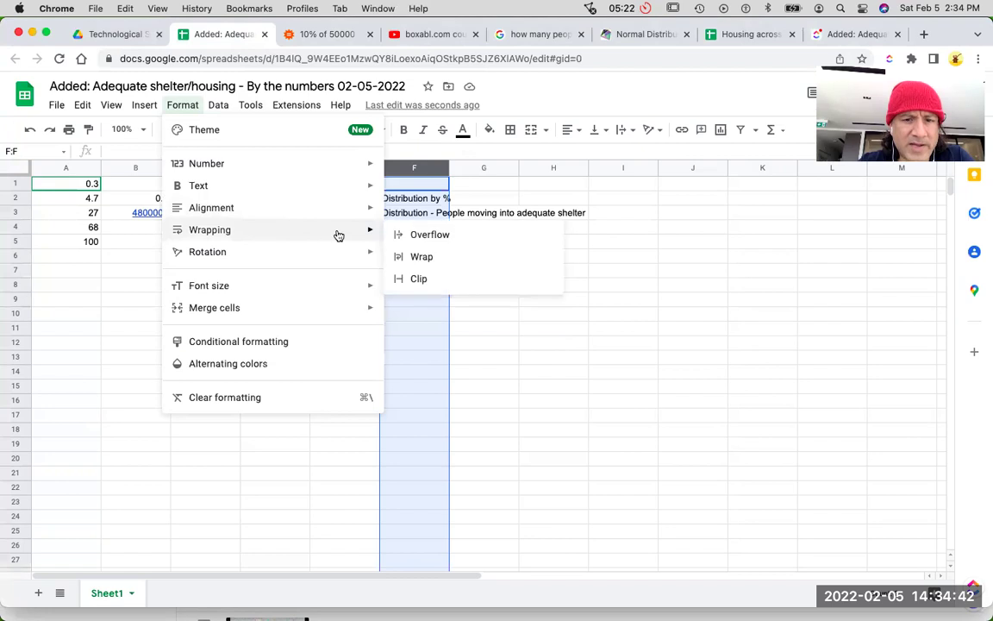
pyautogui.click(482, 263)
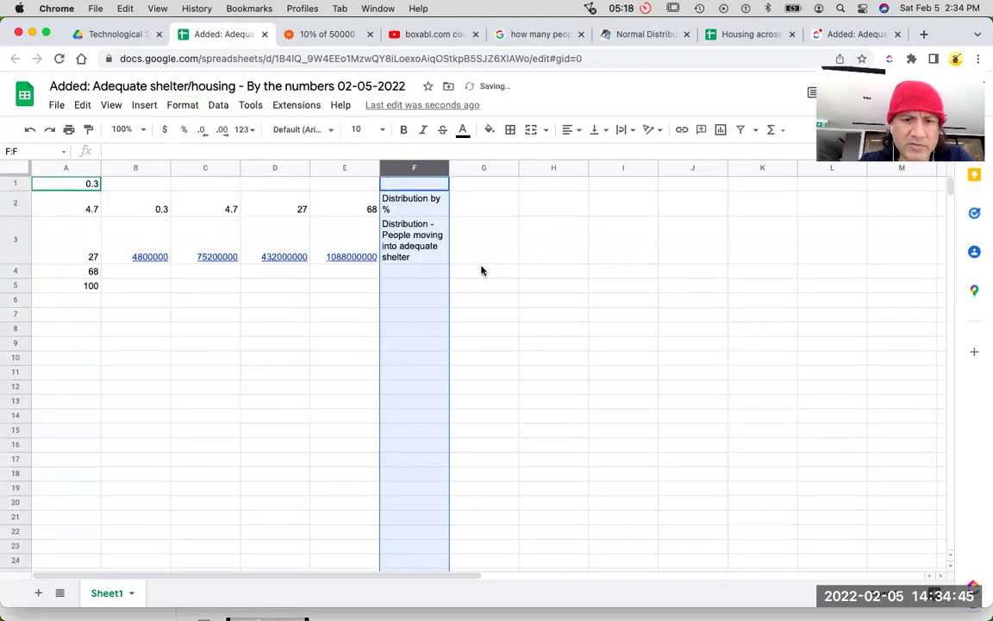
pyautogui.click(482, 272)
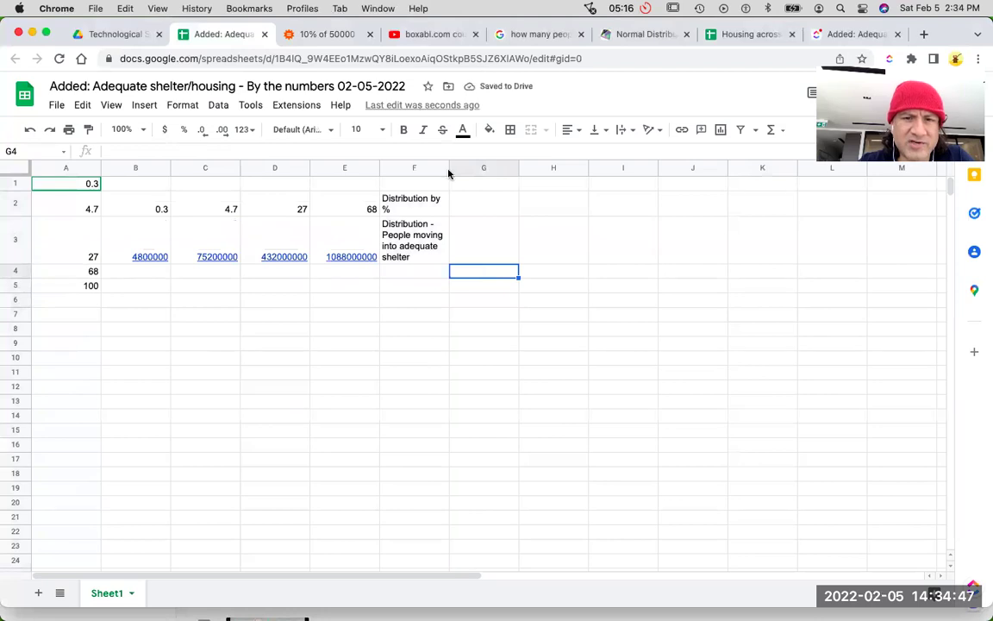
pyautogui.moveTo(449, 168); pyautogui.dragTo(471, 169)
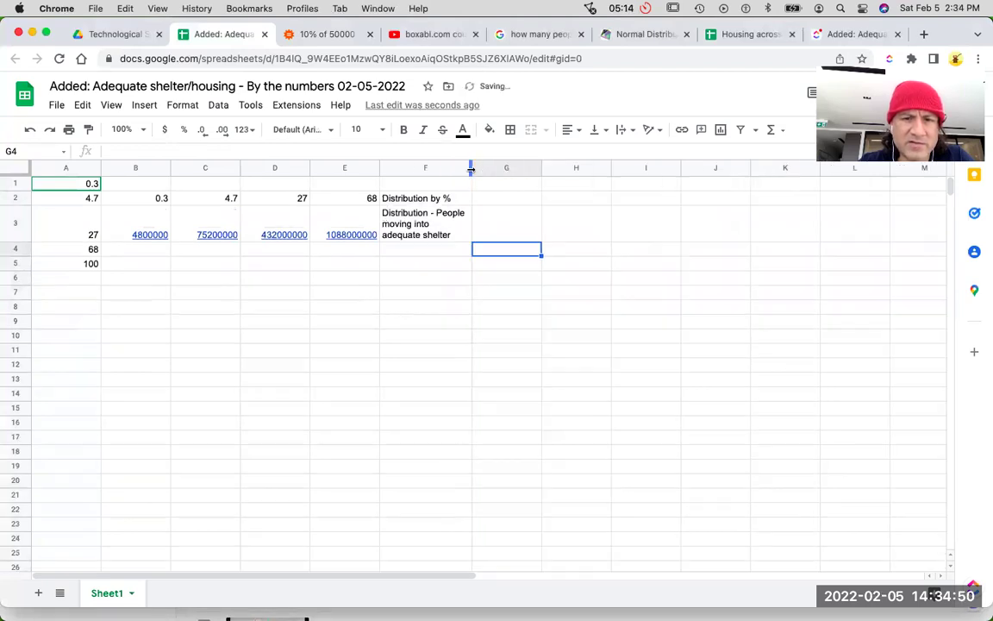
# Step: Enter the label "Price point" in cell F4, below the people distribution label
pyautogui.click(408, 256)
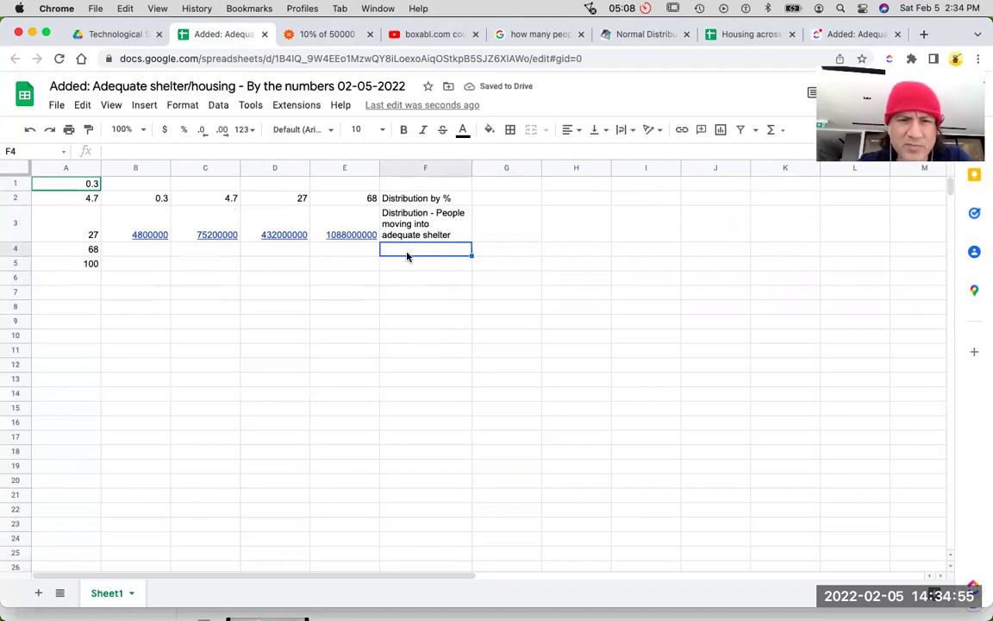
pyautogui.press('Left')
pyautogui.press('Right')
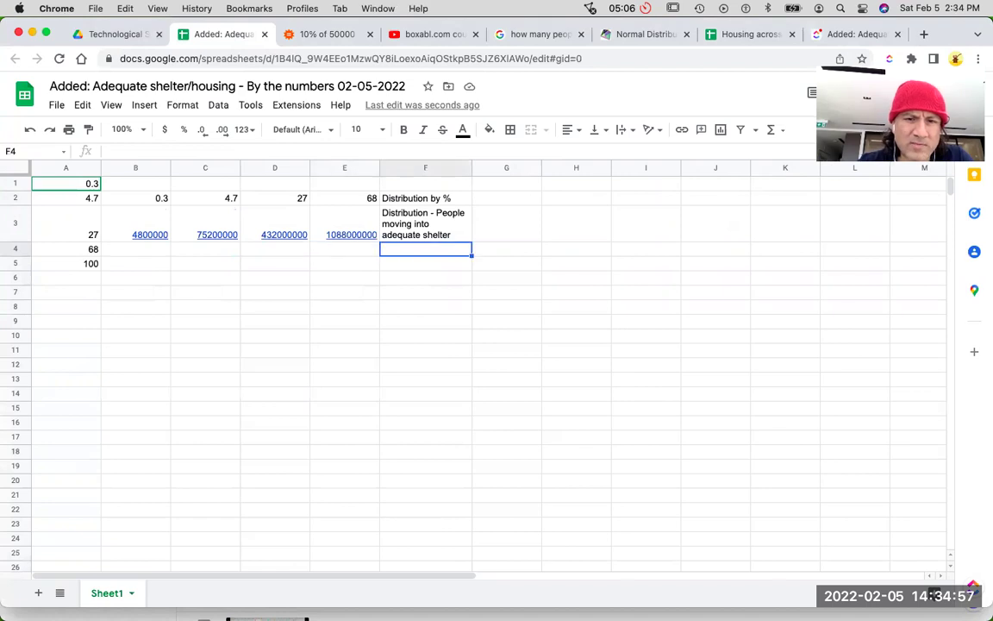
pyautogui.write('Price point')
pyautogui.hotkey('ctrl', 'Return')
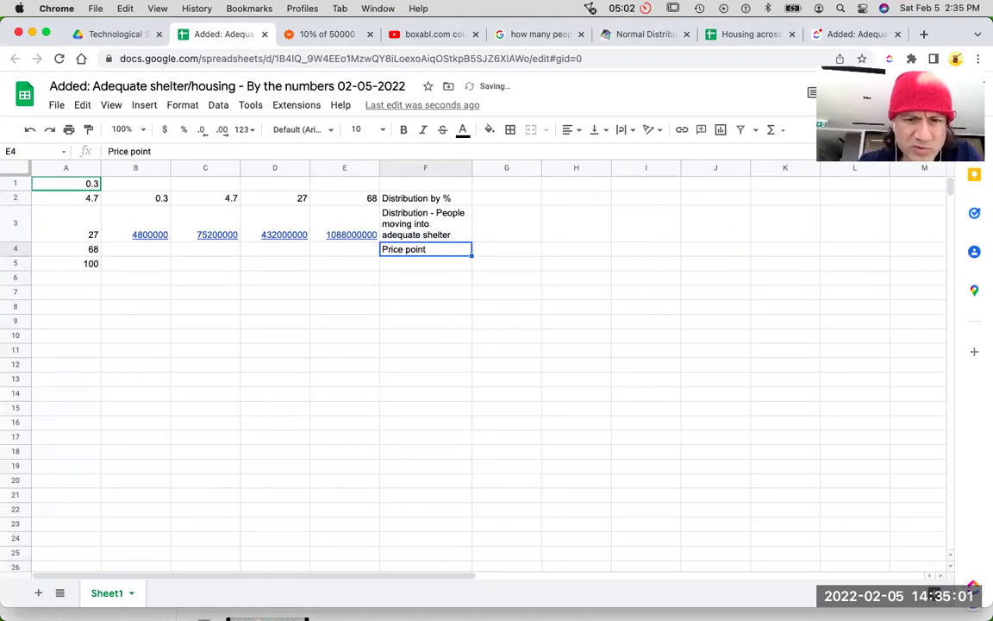
# Step: Enter 50000 in cell E4 as the price point for the 68% group
pyautogui.click(344, 249)
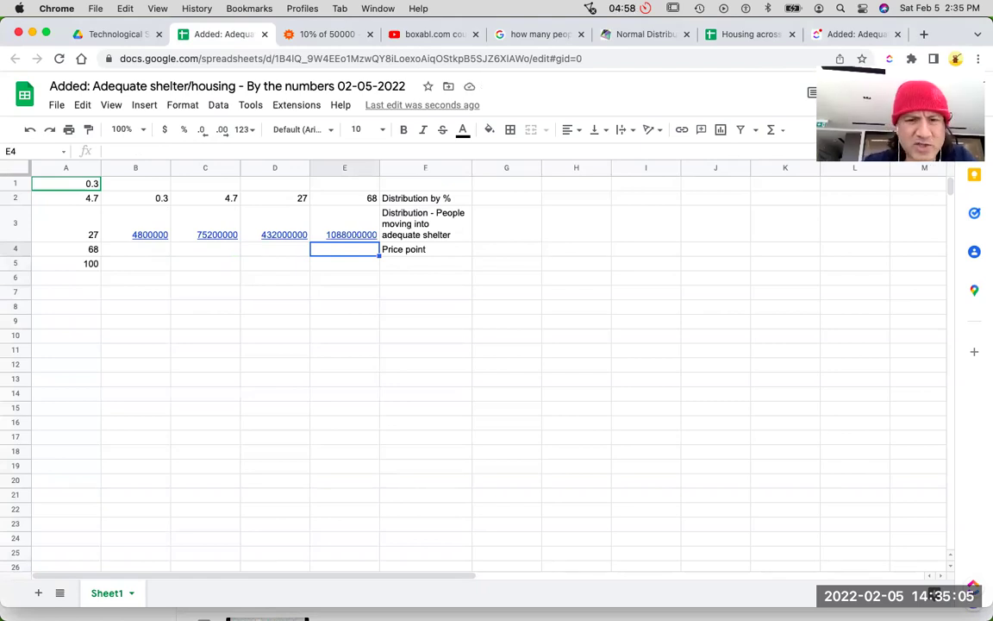
pyautogui.write('50')
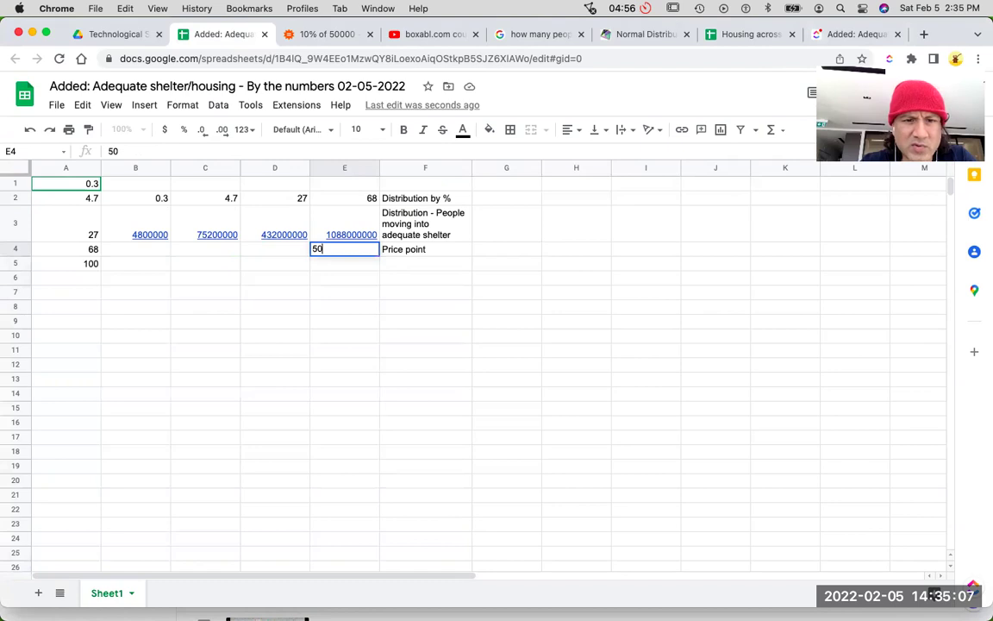
pyautogui.write('000')
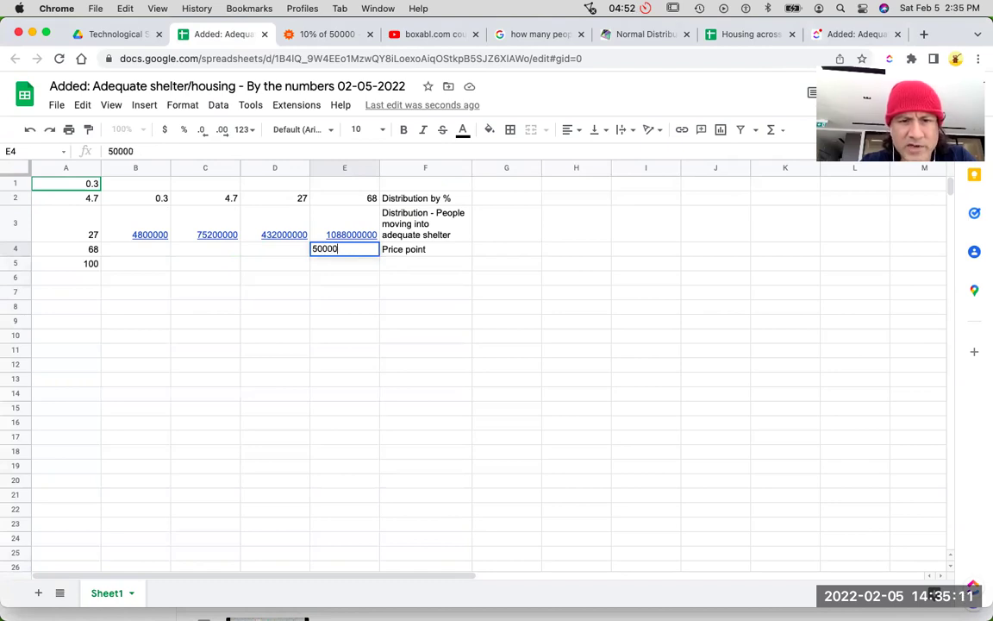
pyautogui.press('Return')
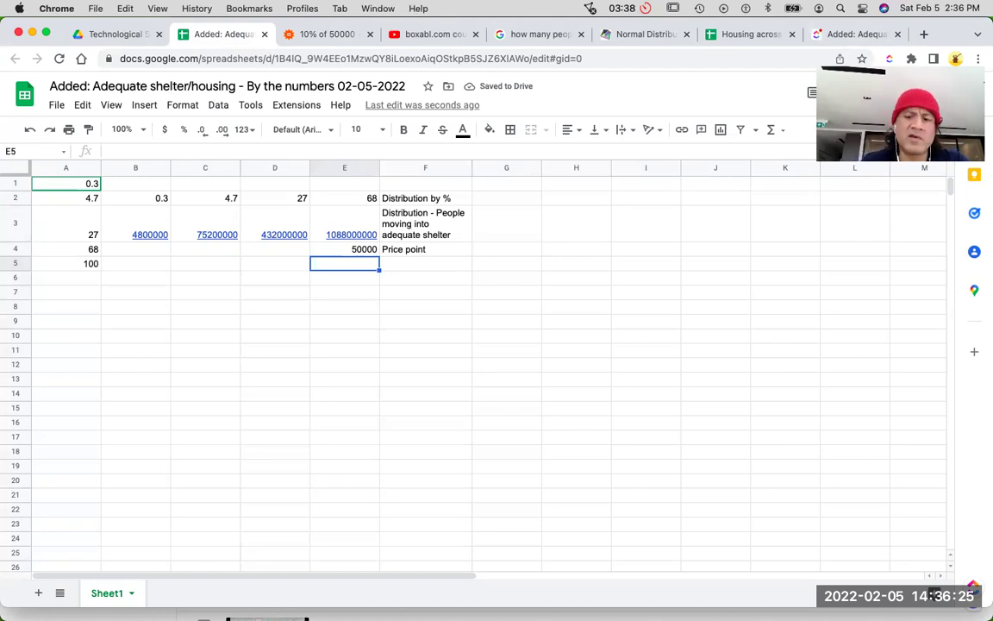
# Step: Review the percentage, people count and price point cells of the 68% group and compare them with the 27% group's column
pyautogui.click(345, 249)
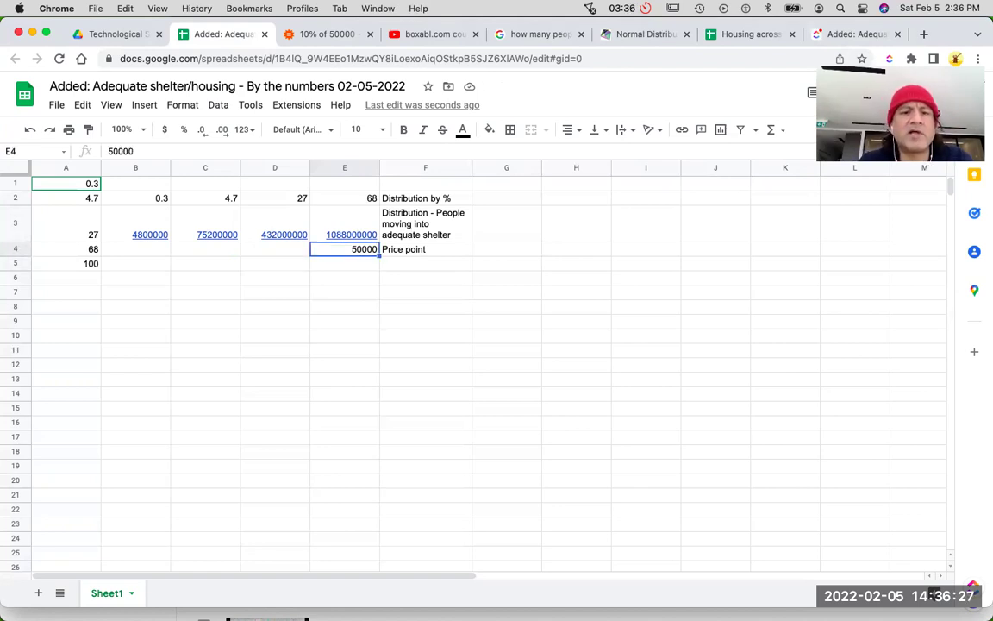
pyautogui.write('E2')
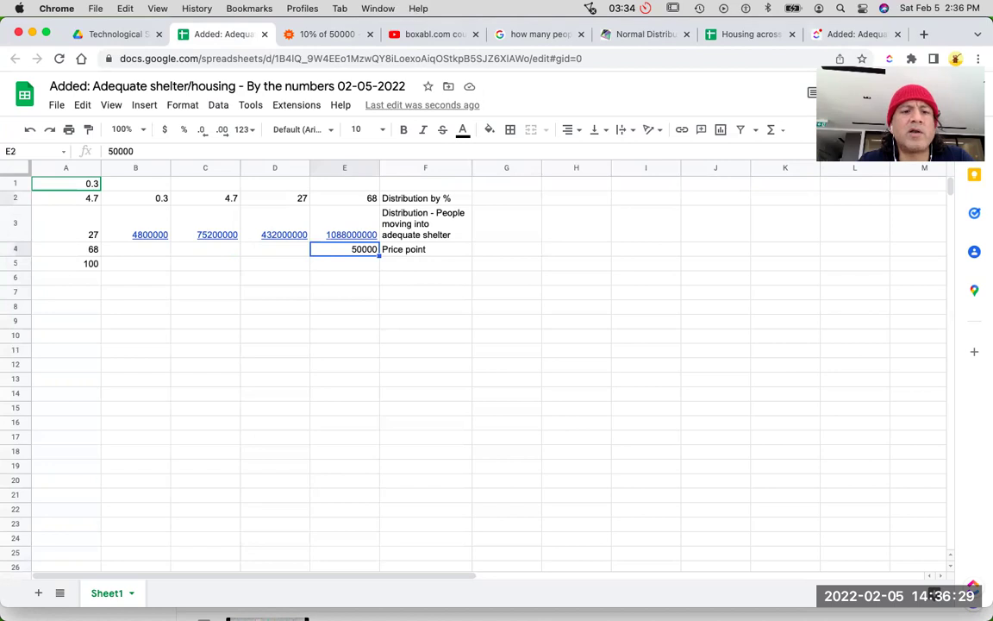
pyautogui.press('Return')
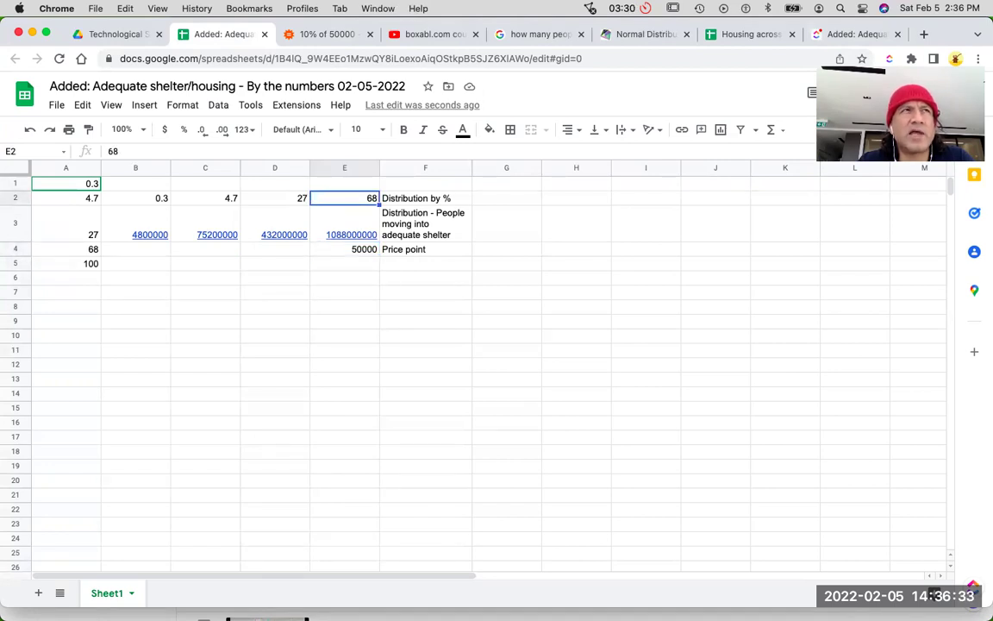
pyautogui.click(344, 222)
pyautogui.click(275, 197)
pyautogui.click(345, 198)
pyautogui.click(345, 223)
pyautogui.click(345, 249)
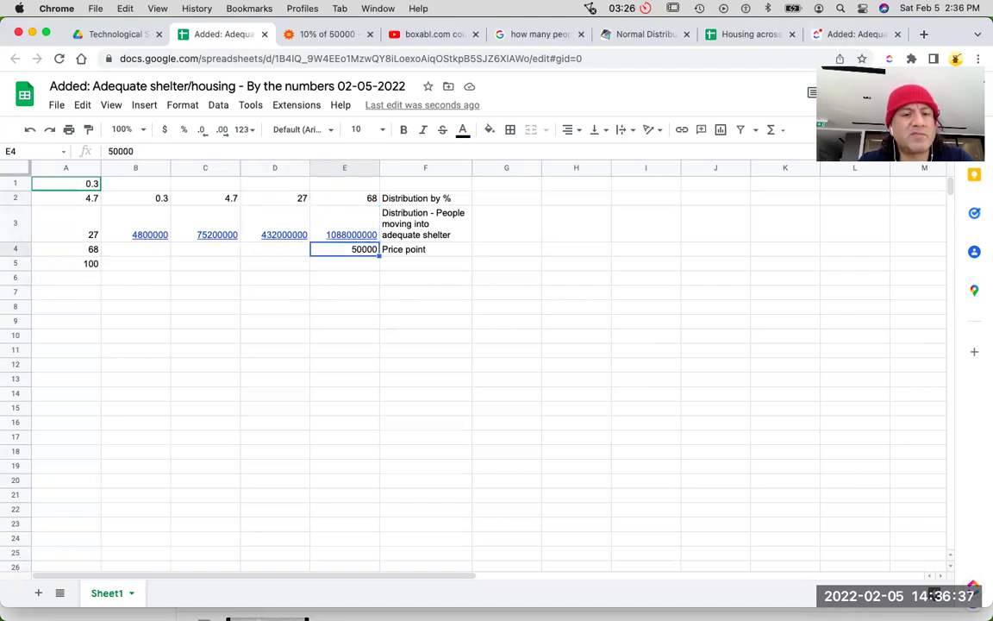
pyautogui.click(275, 249)
pyautogui.click(275, 223)
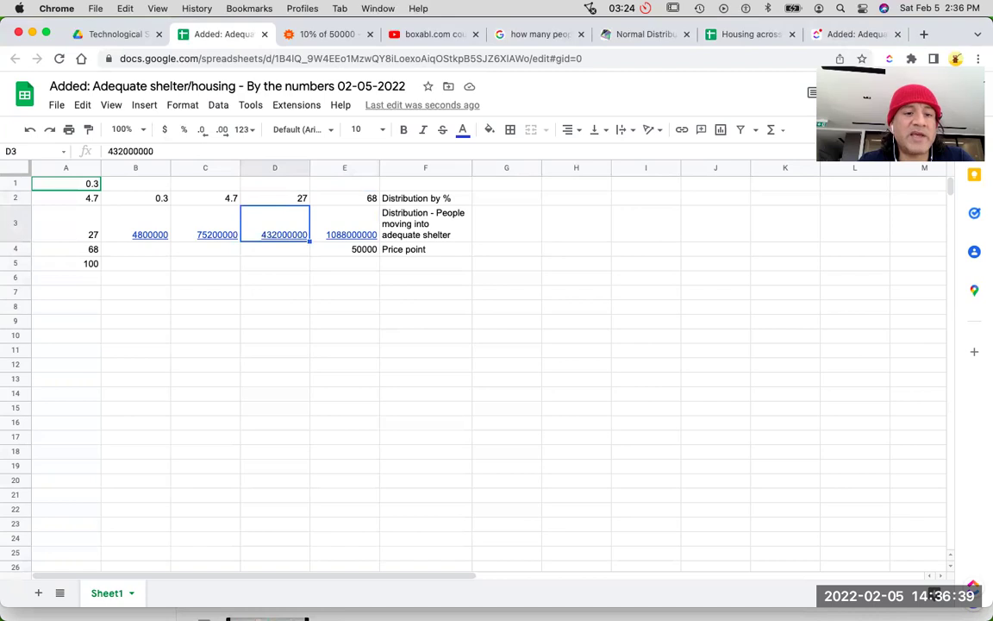
# Step: Review the percentage, people count and empty price point cells of the 27% group against the 68% group's price point
pyautogui.click(275, 183)
pyautogui.click(275, 197)
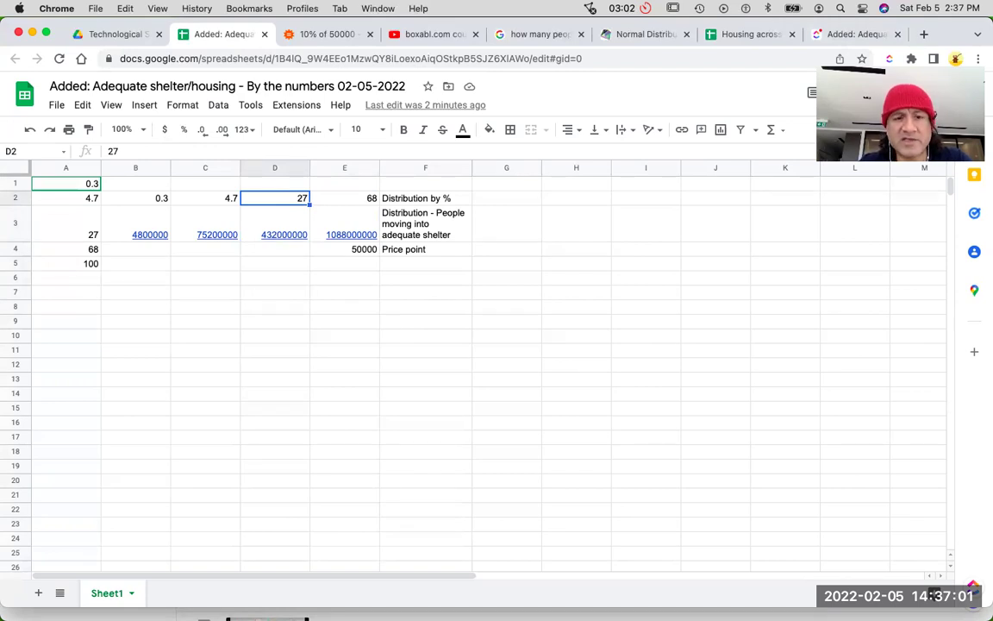
pyautogui.click(275, 227)
pyautogui.click(275, 198)
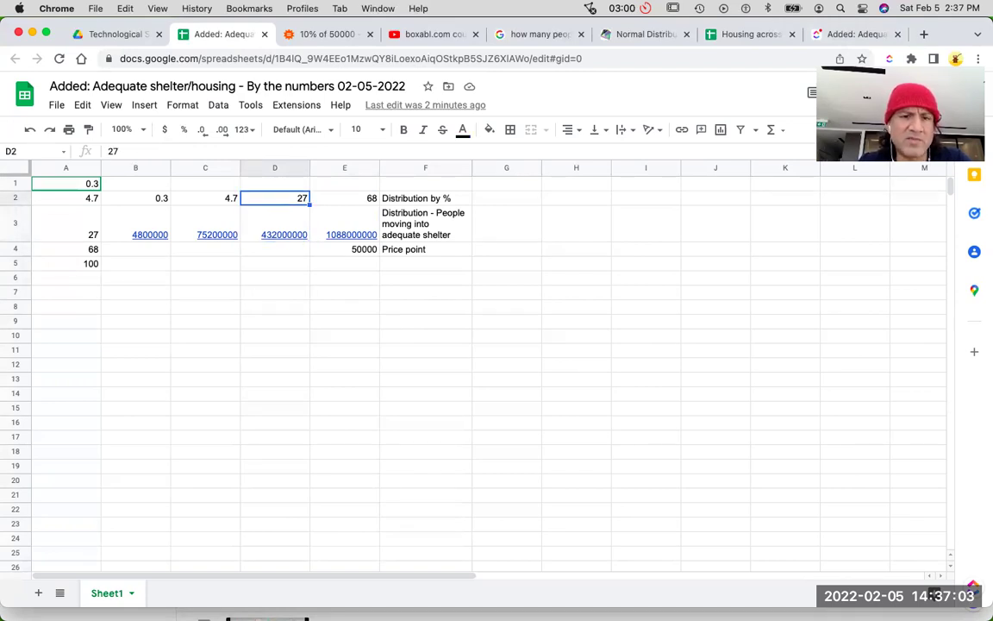
pyautogui.click(275, 228)
pyautogui.click(275, 249)
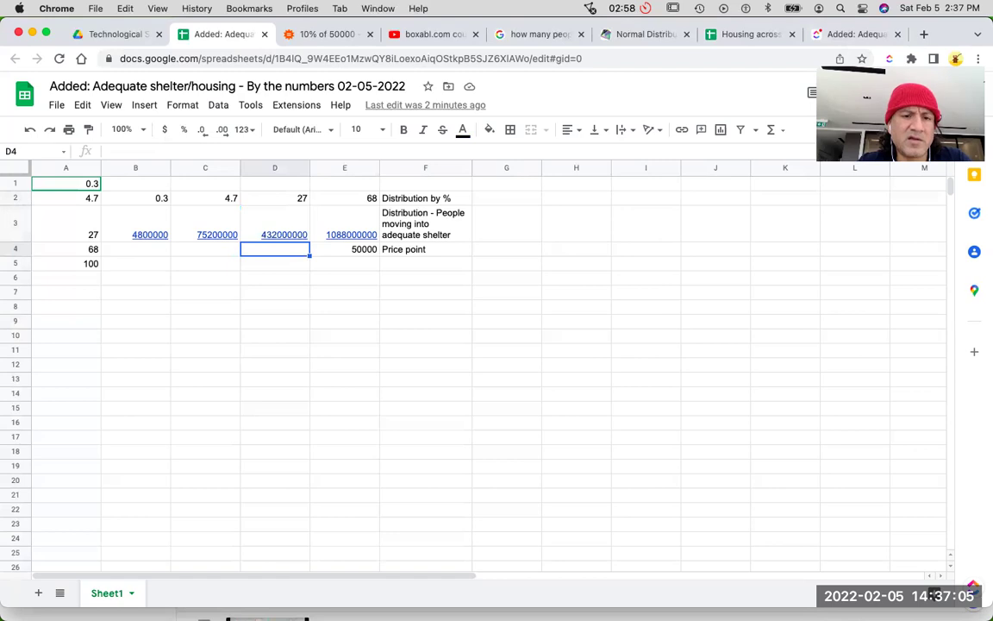
pyautogui.click(344, 249)
pyautogui.click(275, 250)
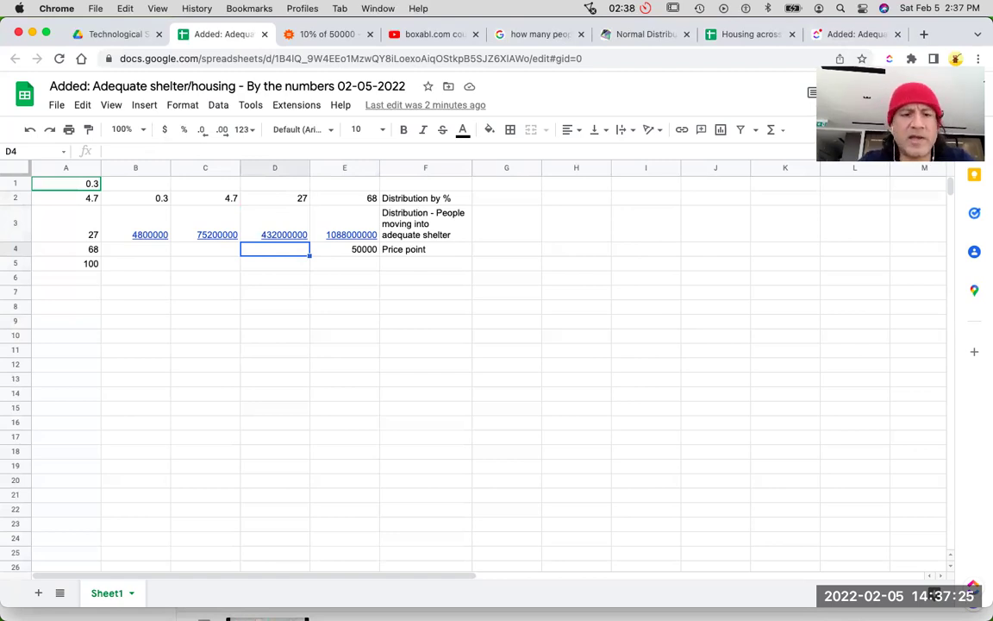
pyautogui.click(344, 250)
# Step: Enter 150000 in cell D4 as the price point for the 27% group
pyautogui.click(274, 249)
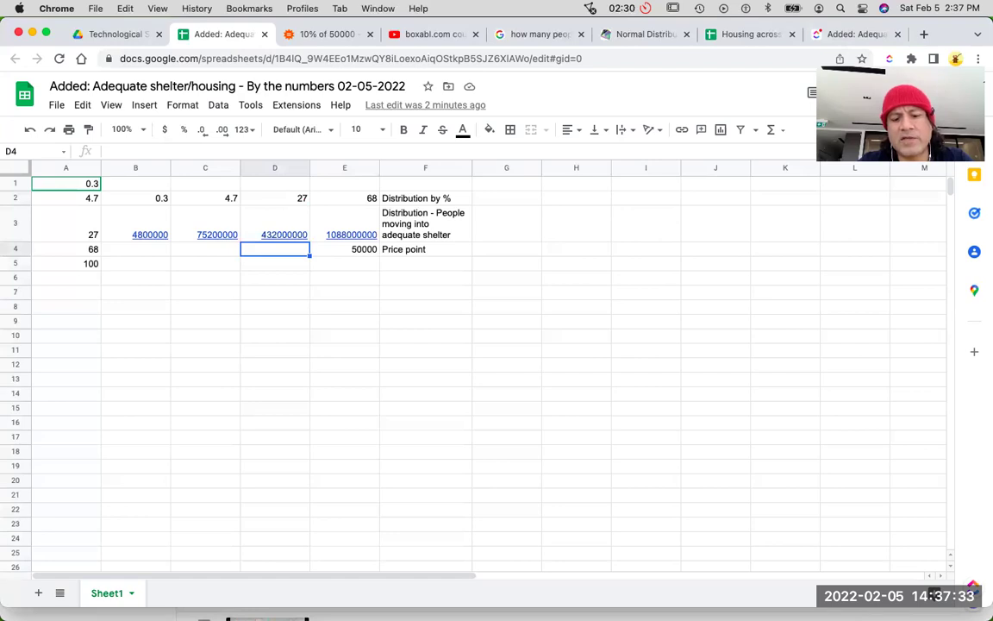
pyautogui.write('150')
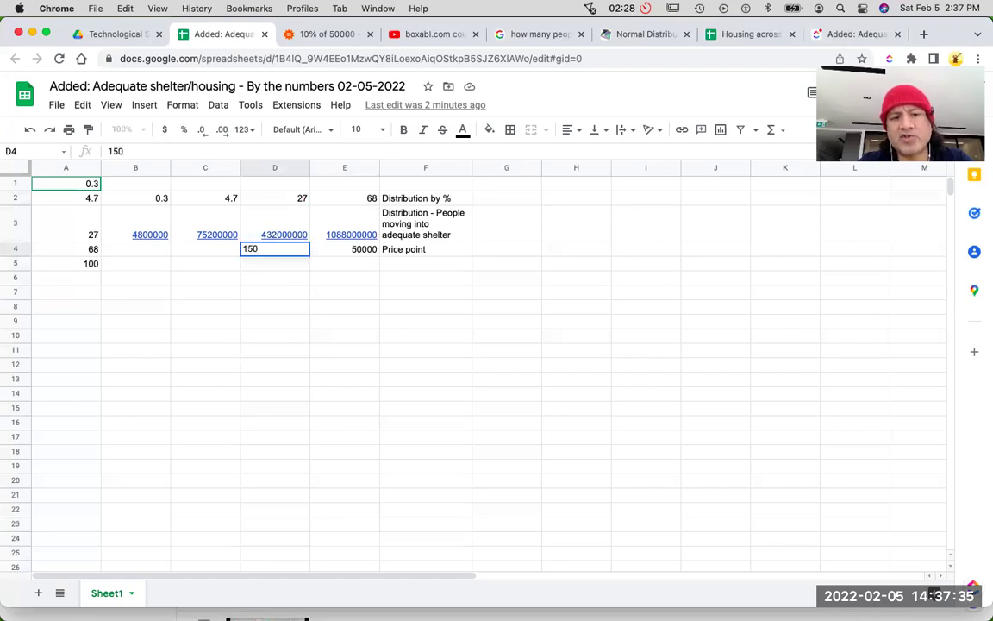
pyautogui.write('000')
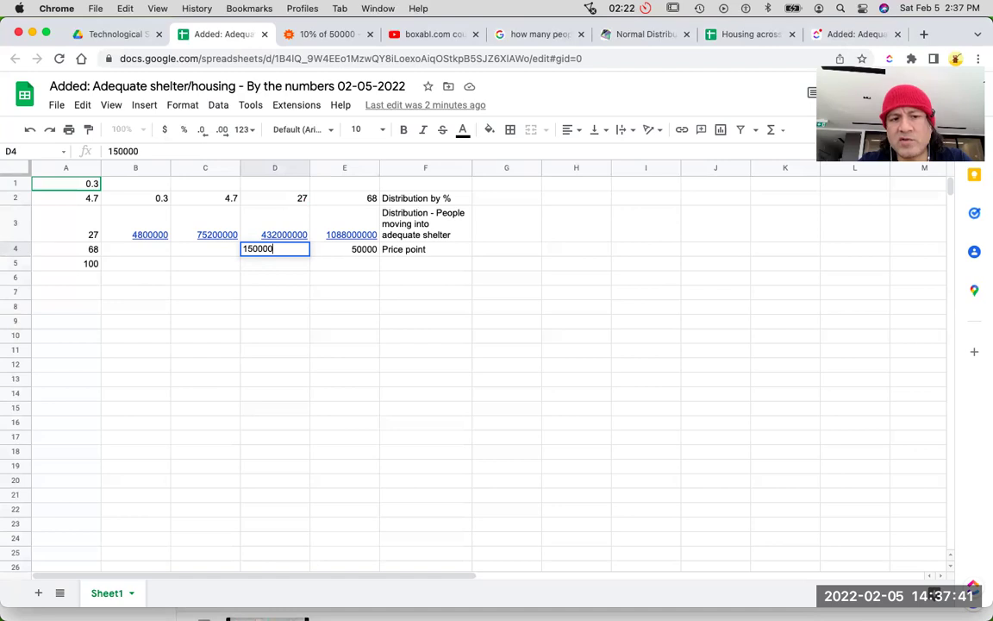
pyautogui.press('Return')
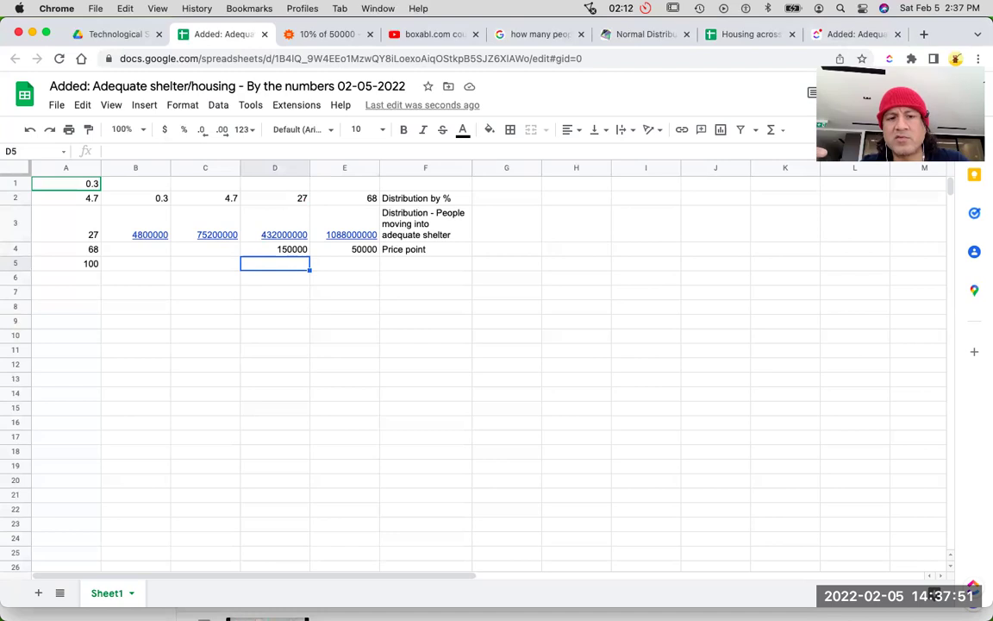
# Step: Enter 300000 in cell C4 as the price point for the 4.7% group
pyautogui.click(369, 200)
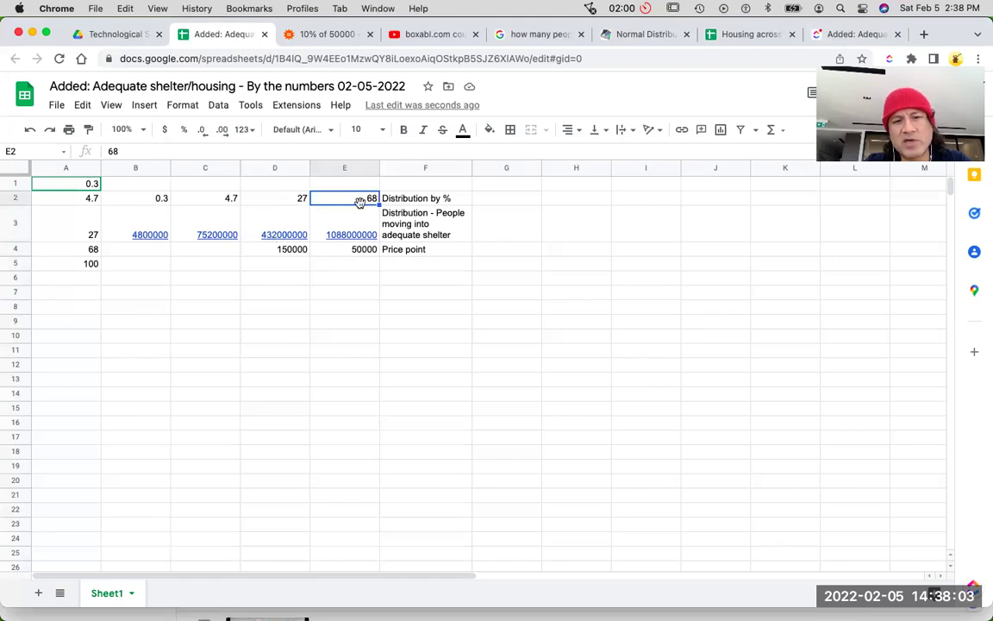
pyautogui.moveTo(338, 216)
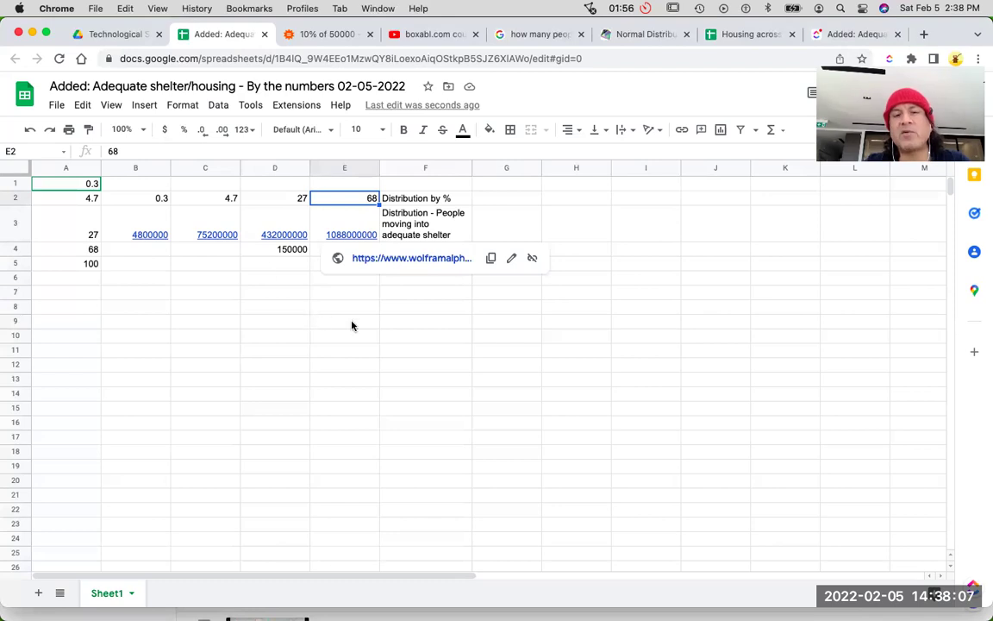
pyautogui.click(360, 295)
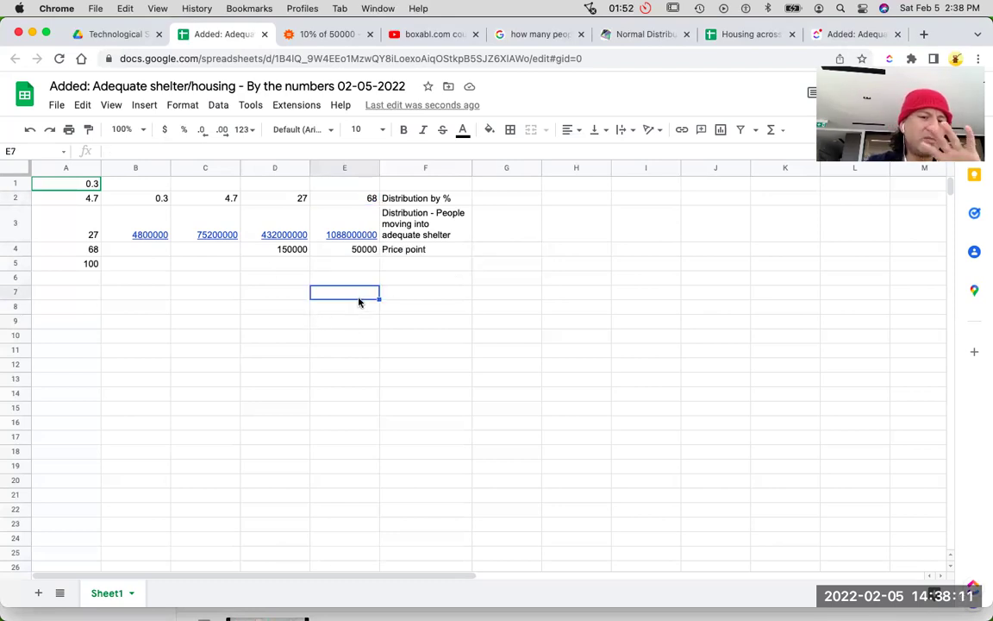
pyautogui.click(294, 249)
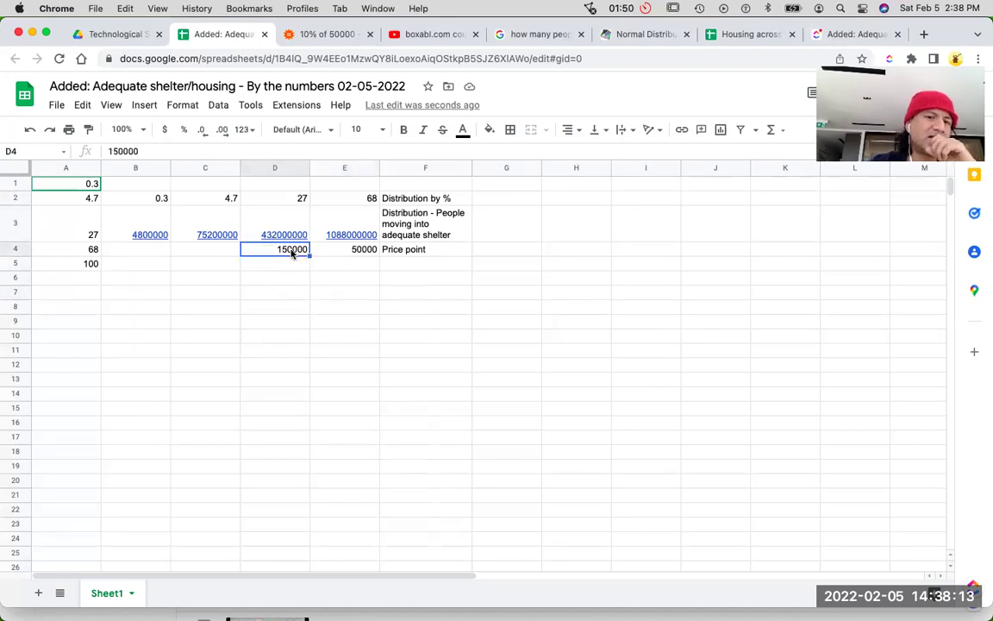
pyautogui.click(205, 249)
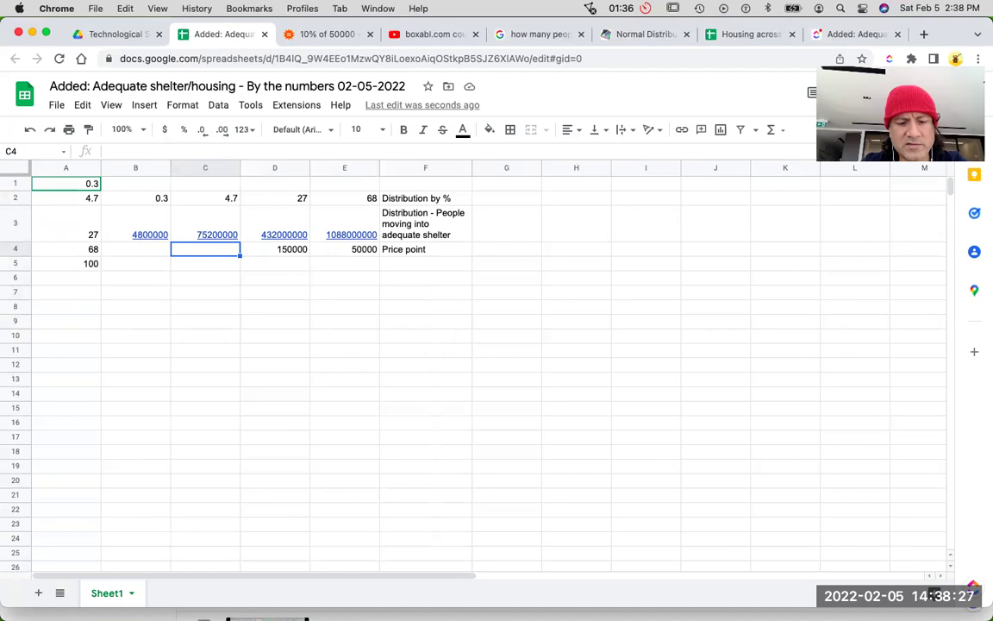
pyautogui.write('300')
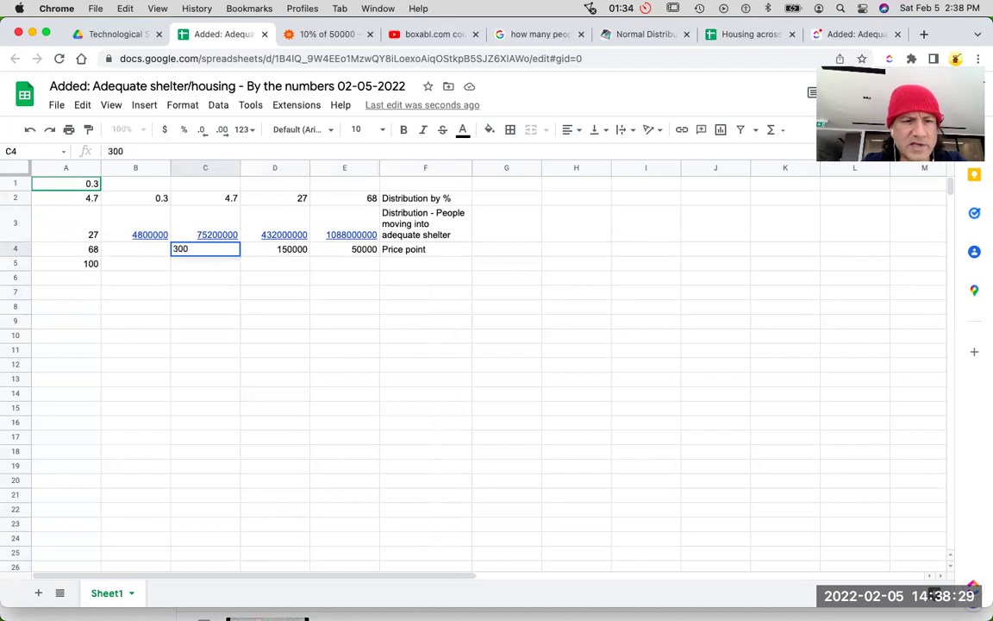
pyautogui.write('000')
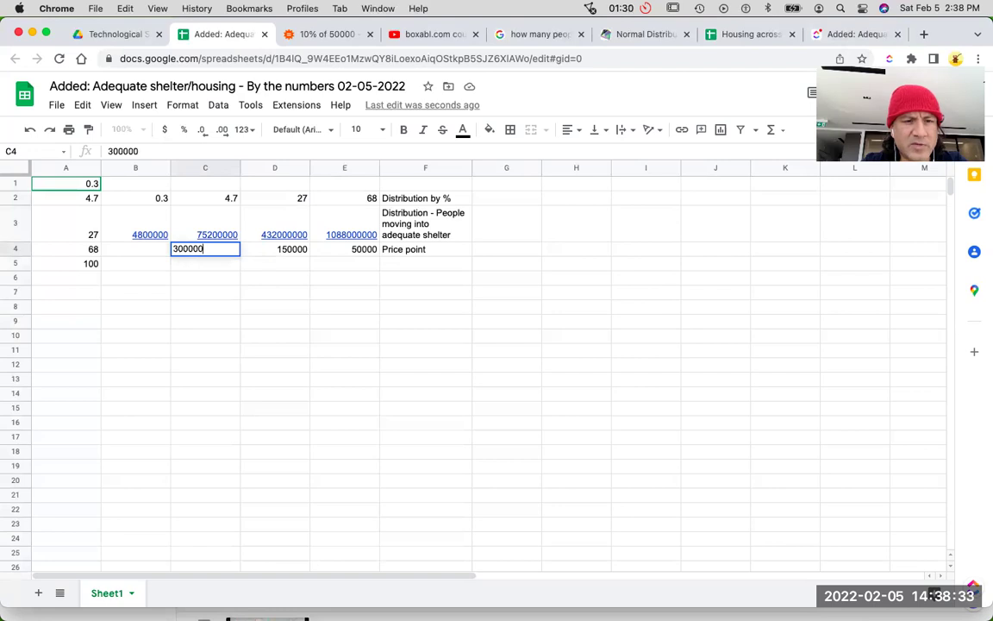
pyautogui.press('Return')
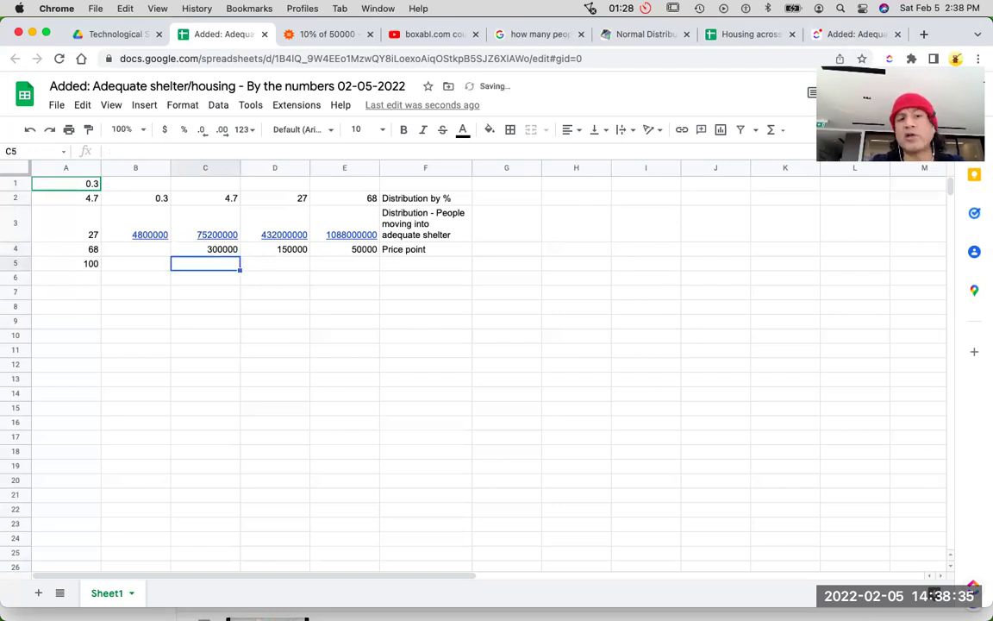
# Step: Enter 1000000 in cell B4 as the price point for the 0.3% group
pyautogui.press('Up')
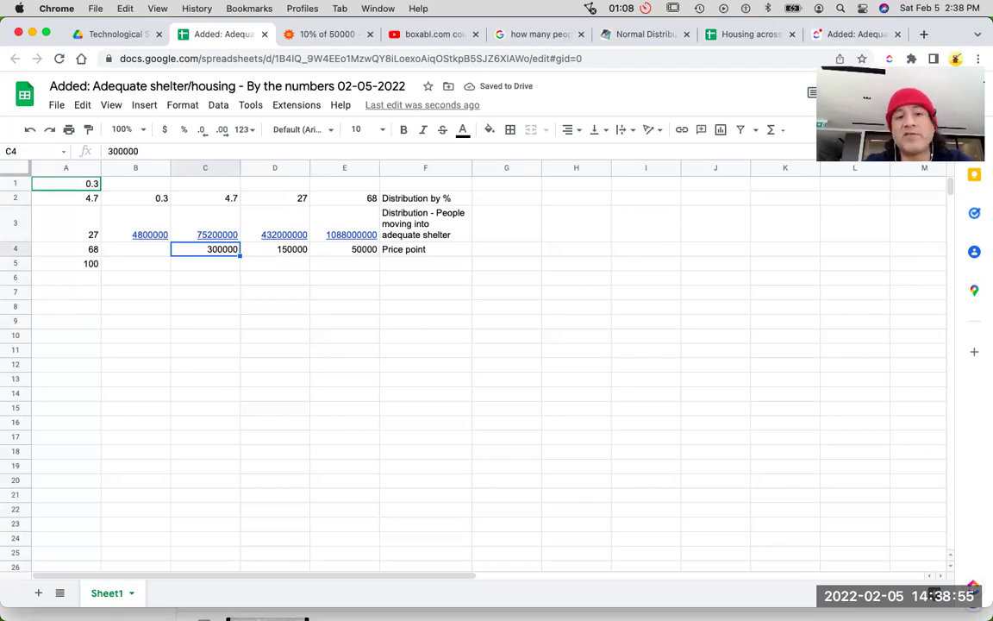
pyautogui.click(276, 250)
pyautogui.click(206, 250)
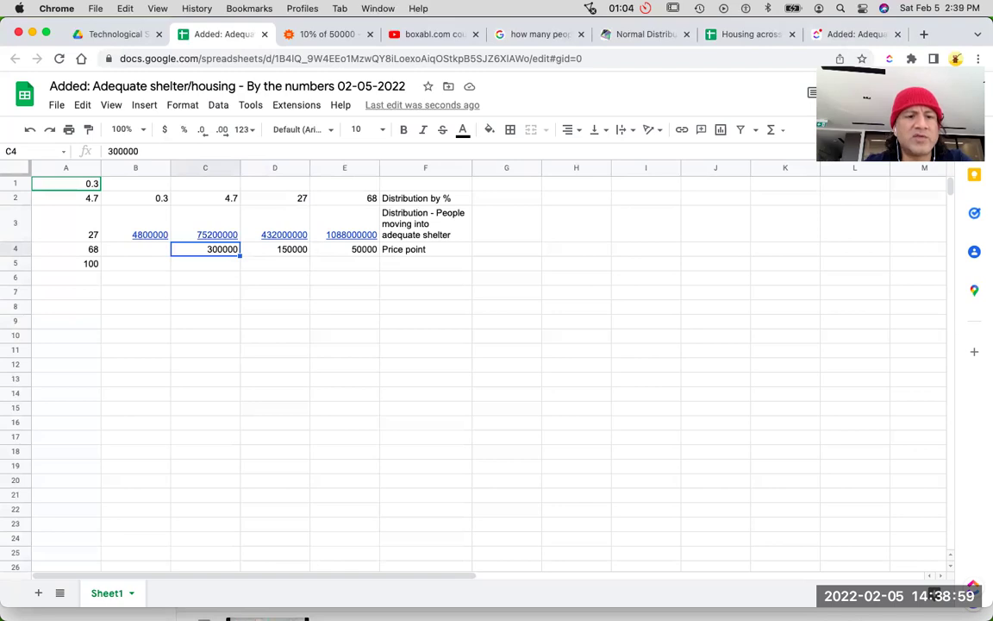
pyautogui.click(135, 249)
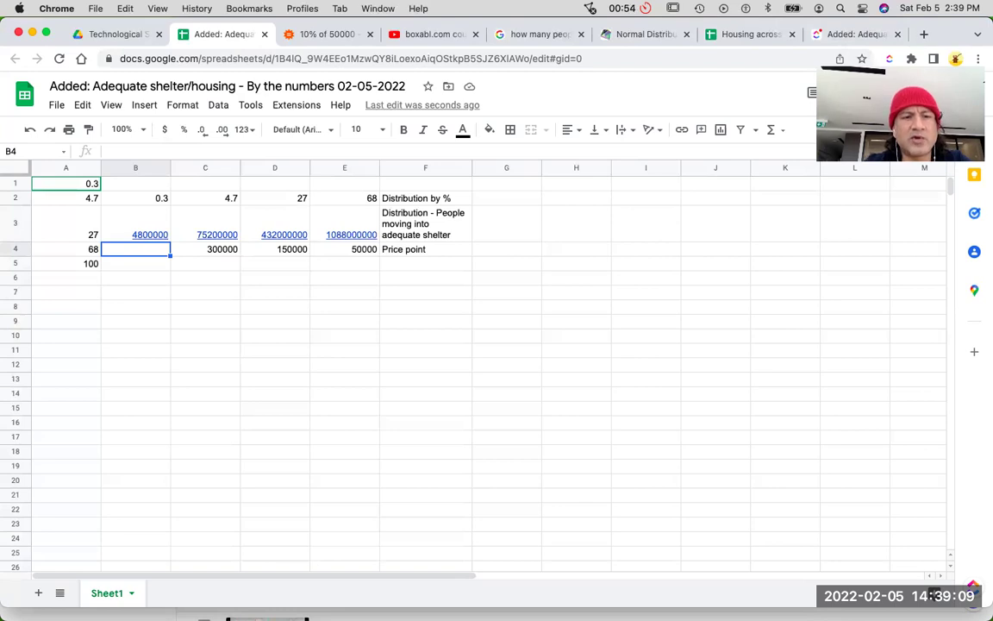
pyautogui.write('10')
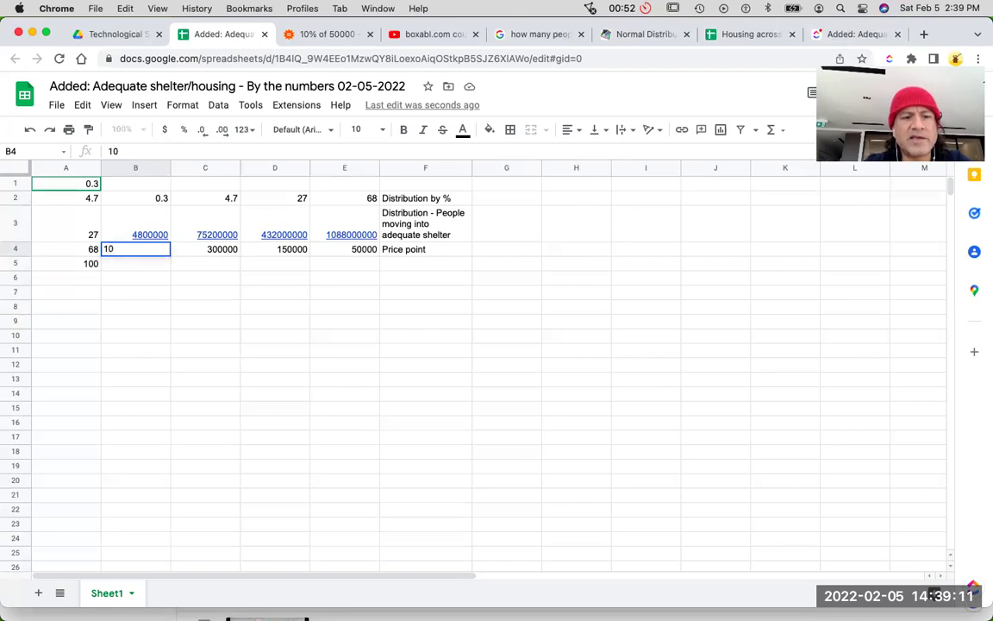
pyautogui.write('0000')
pyautogui.press('Return')
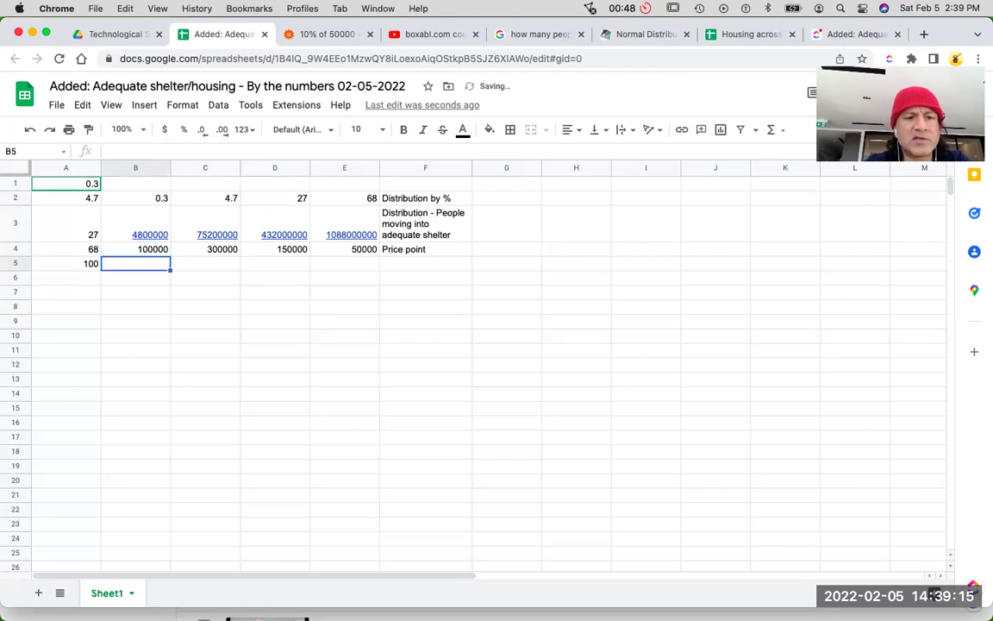
pyautogui.press('Up')
pyautogui.press('Return')
pyautogui.write('0')
pyautogui.press('Return')
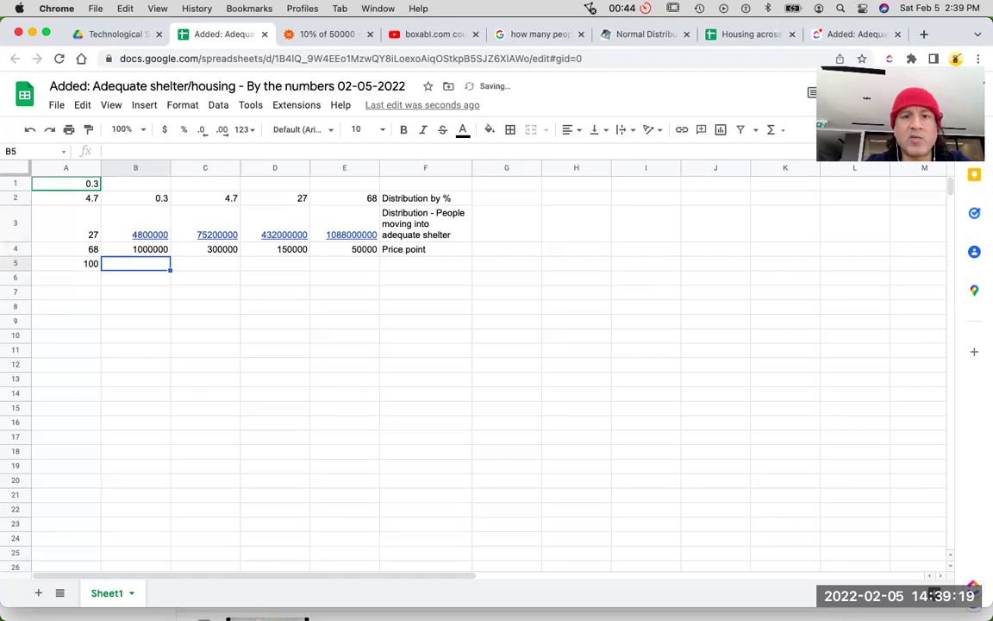
# Step: Check the search results on people without adequate shelter and re-enter 1000000 as the price point in cell B4
pyautogui.click(557, 36)
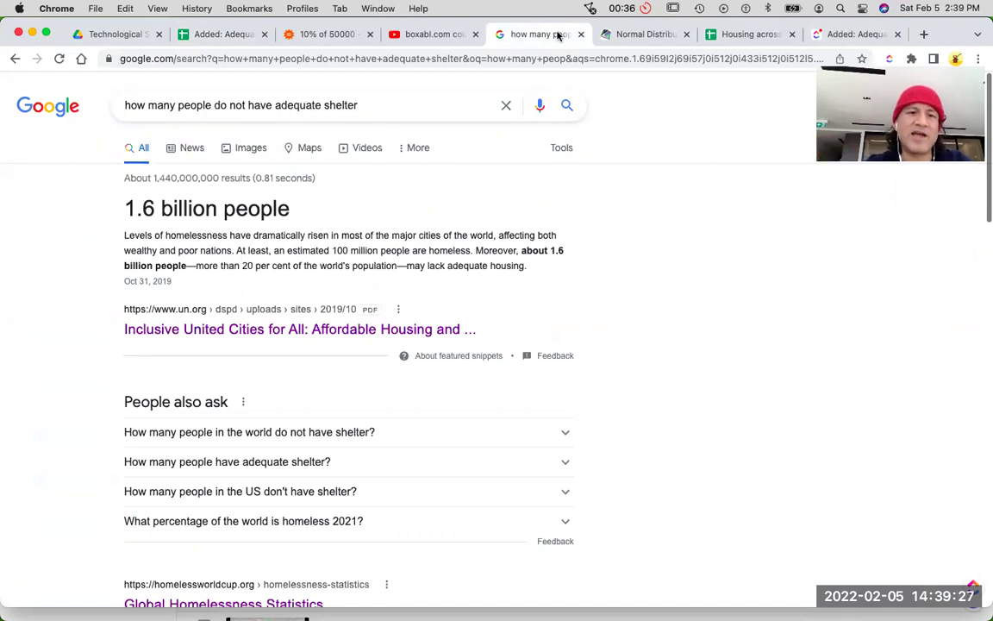
pyautogui.click(210, 35)
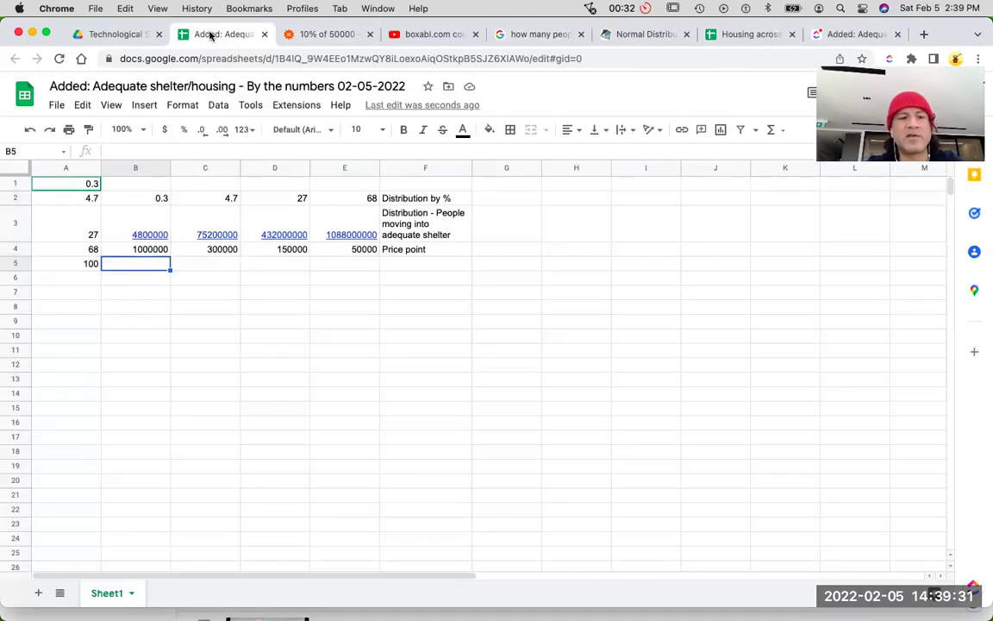
pyautogui.click(161, 253)
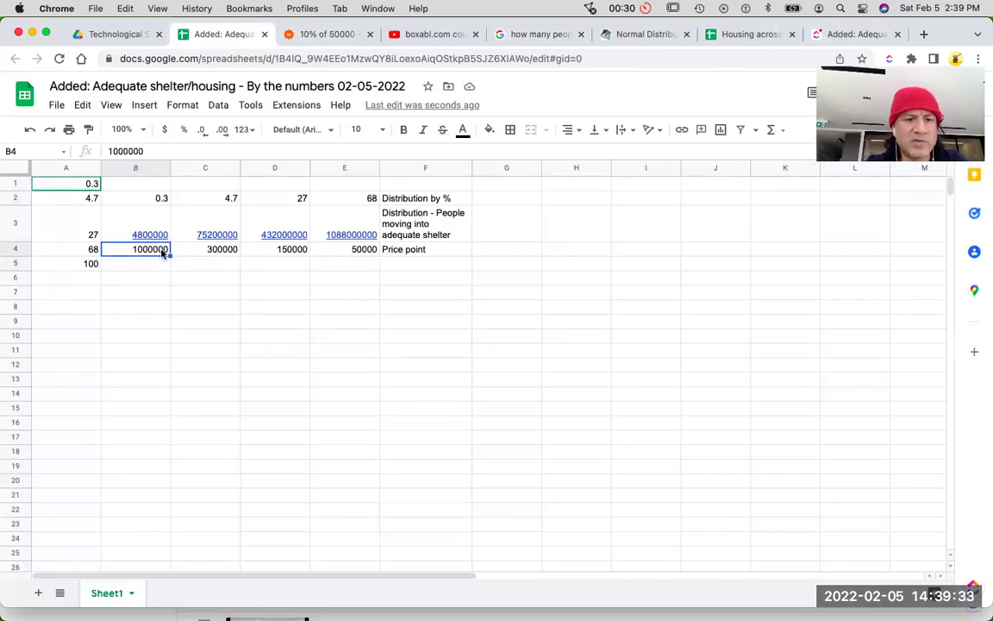
pyautogui.doubleClick(161, 252)
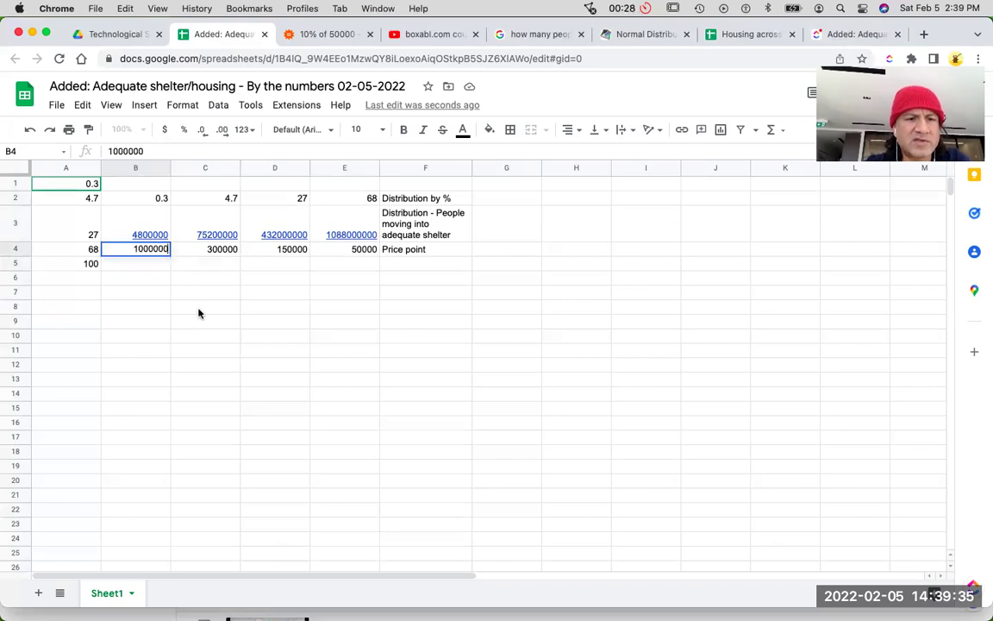
pyautogui.press('BackSpace')
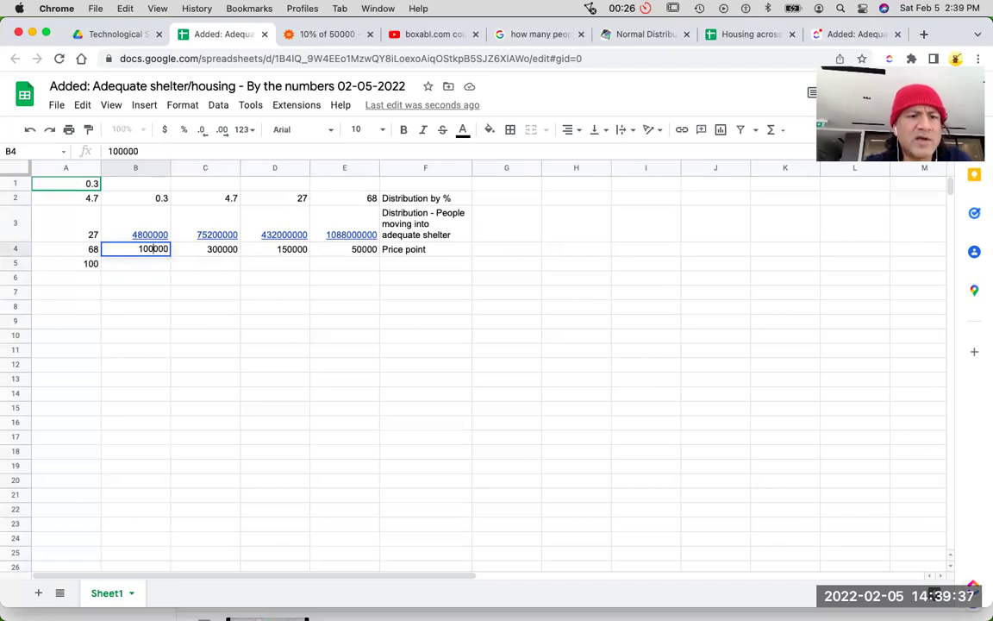
pyautogui.write('0')
pyautogui.press('Return')
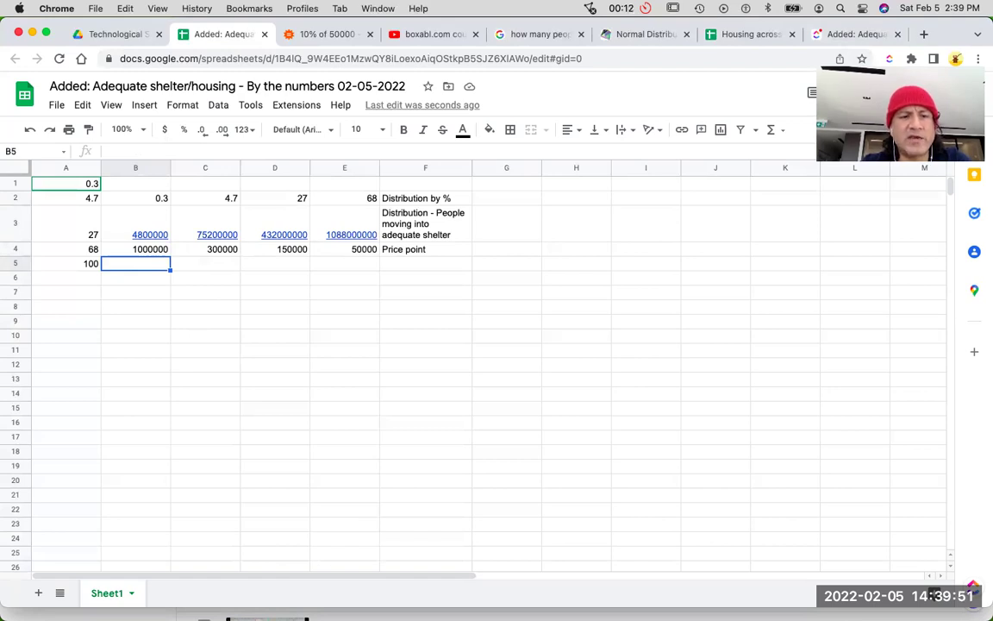
# Step: Calculate the total value of the 68% group in cell E5 with the formula =E3*E4
pyautogui.click(435, 34)
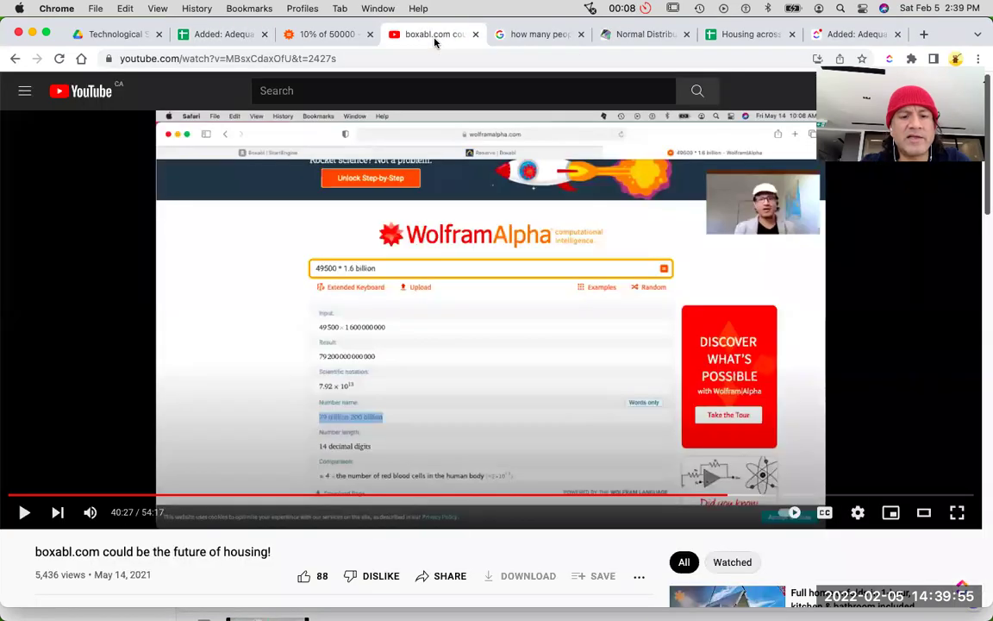
pyautogui.click(215, 36)
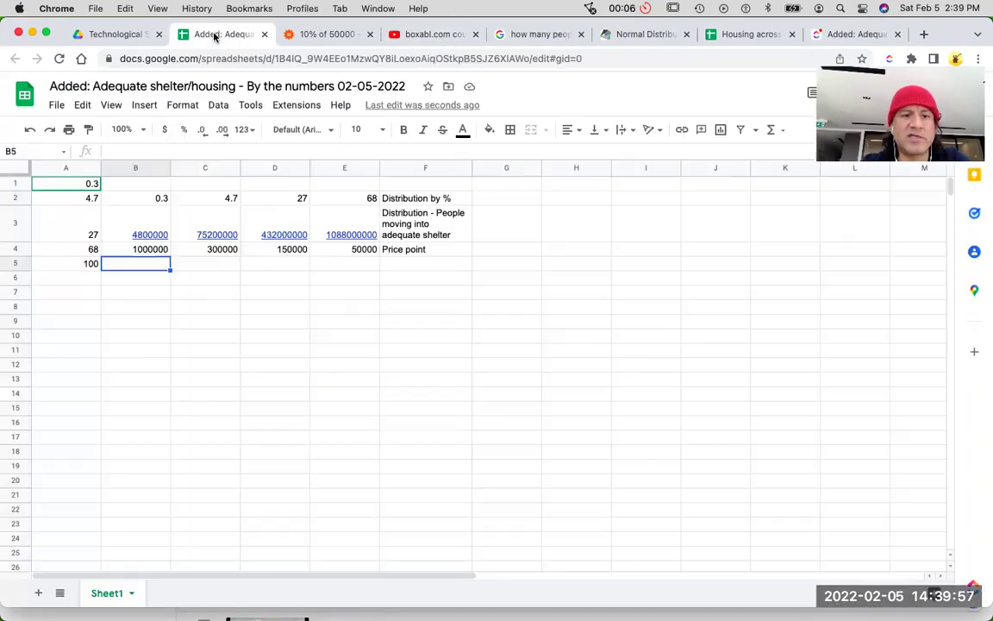
pyautogui.click(328, 264)
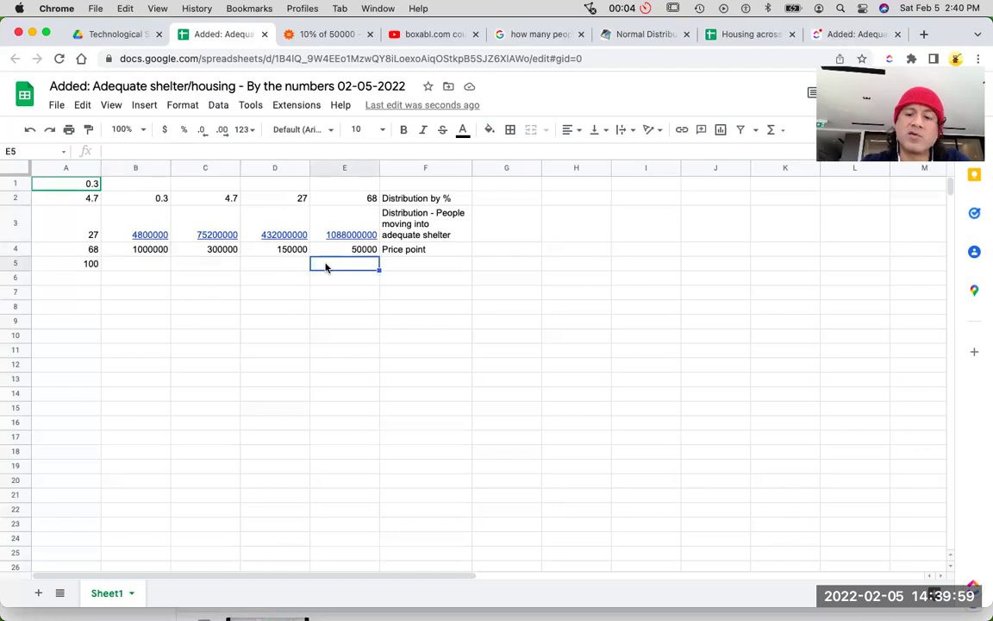
pyautogui.write('=')
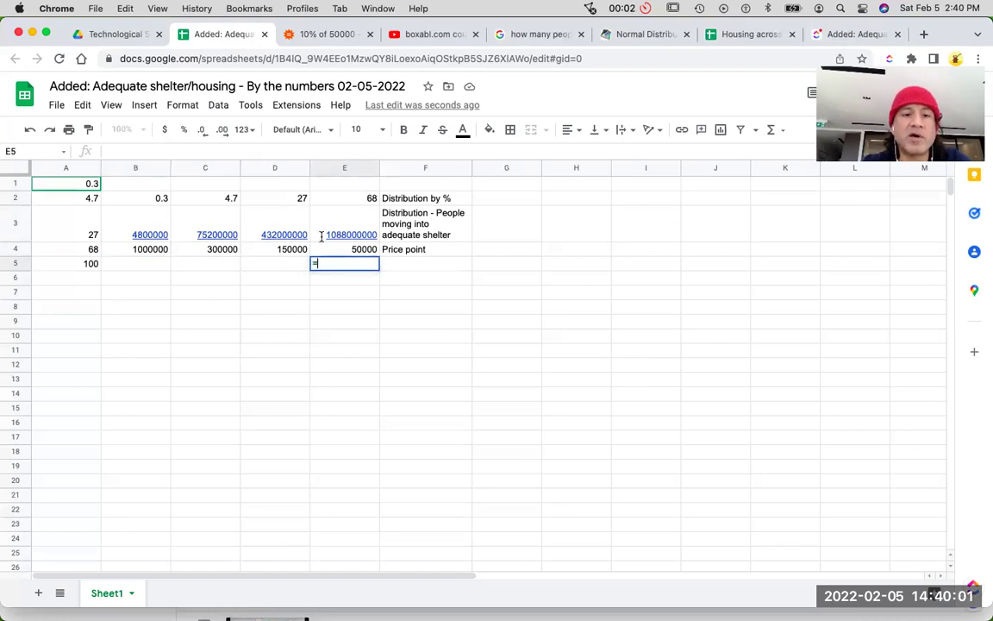
pyautogui.click(324, 238)
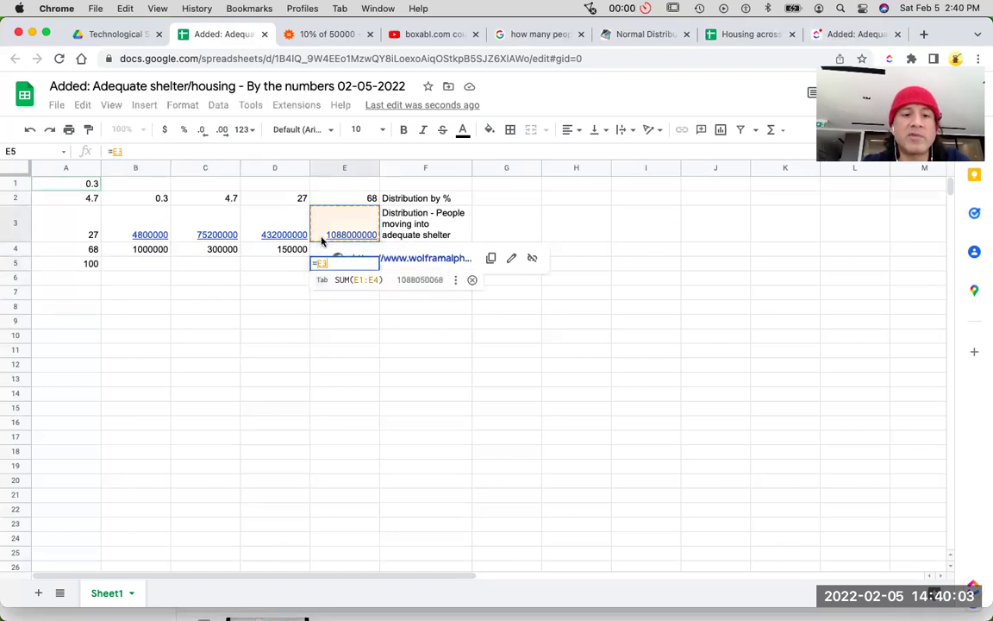
pyautogui.write('*')
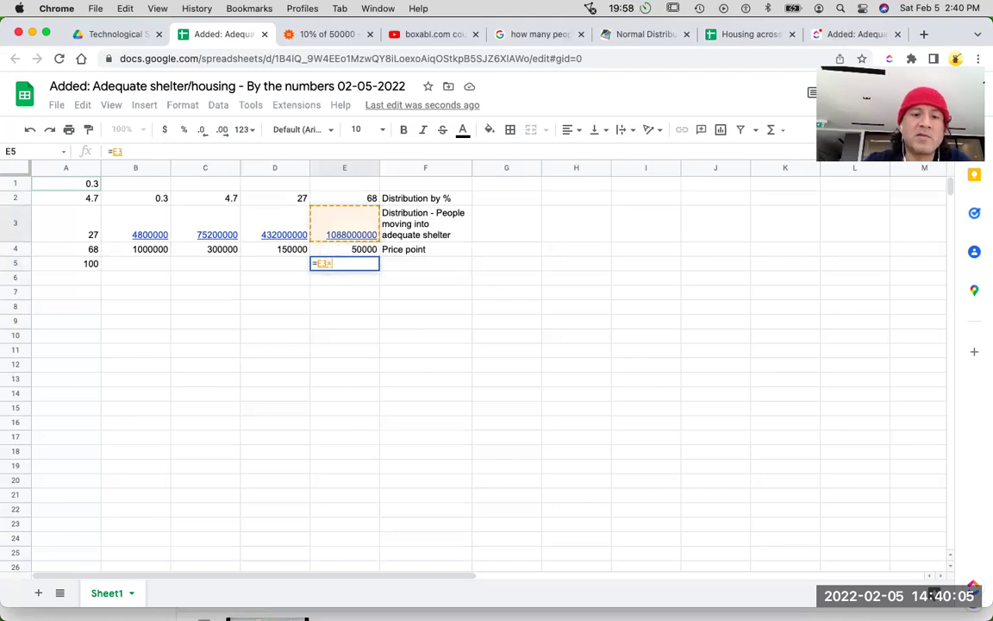
pyautogui.click(340, 250)
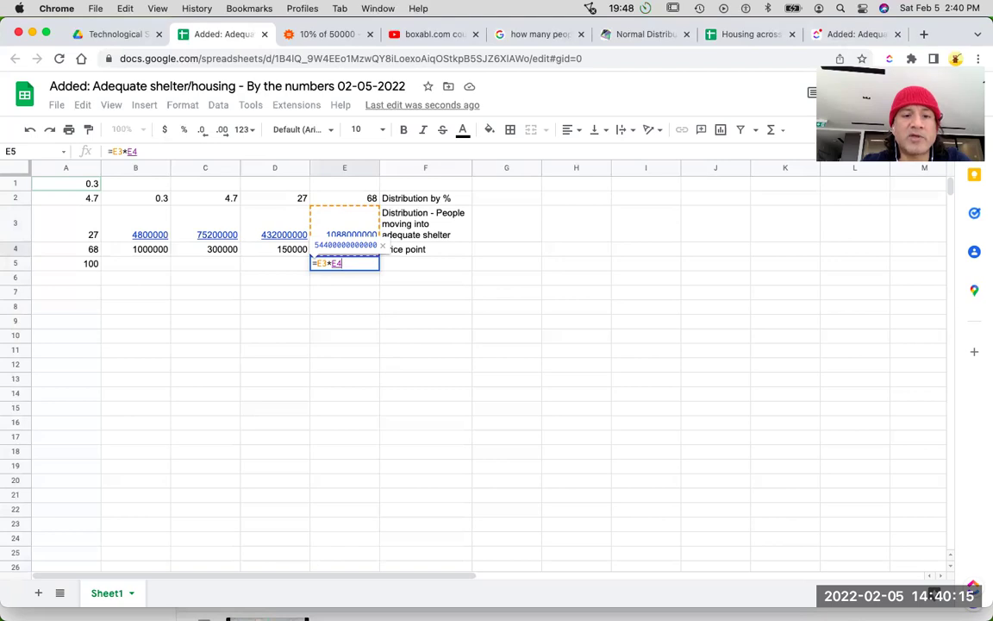
pyautogui.press('Return')
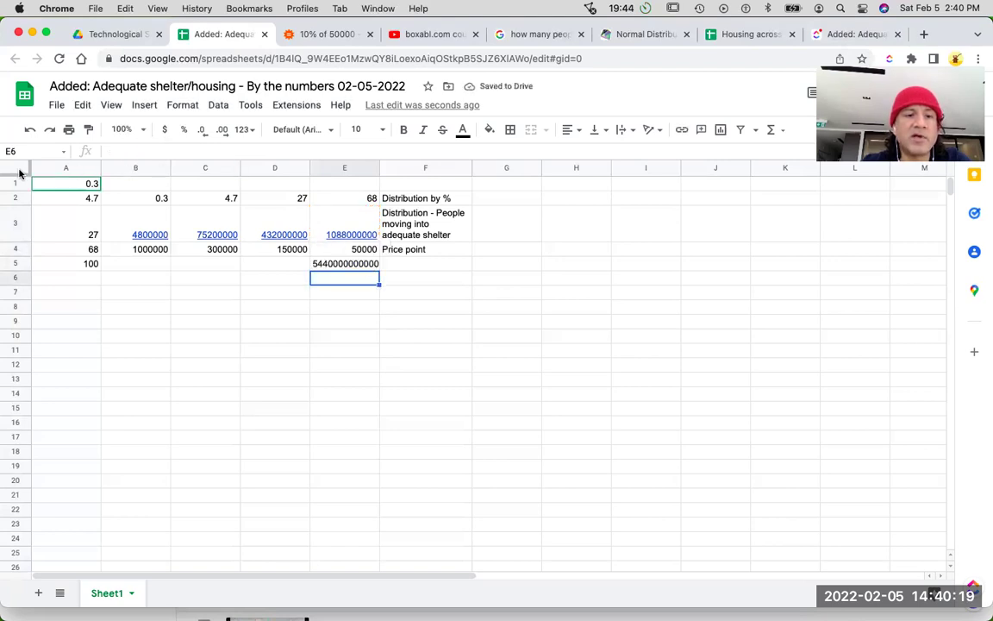
# Step: Fill the multiplication formula from cell E5 across to cell B5 for the other three groups
pyautogui.click(617, 8)
pyautogui.click(621, 8)
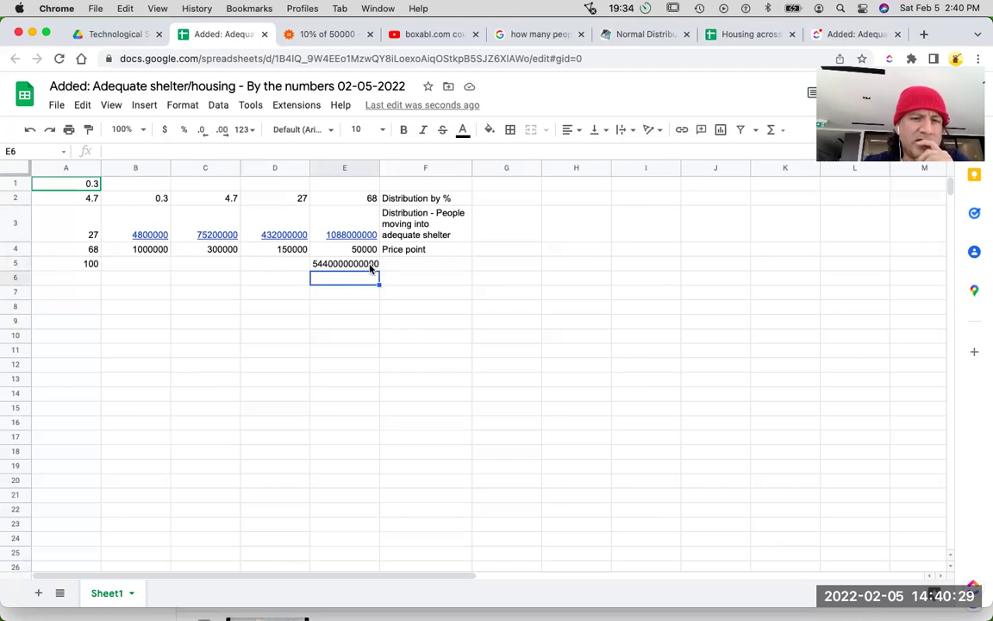
pyautogui.click(372, 268)
pyautogui.moveTo(381, 270); pyautogui.dragTo(145, 263)
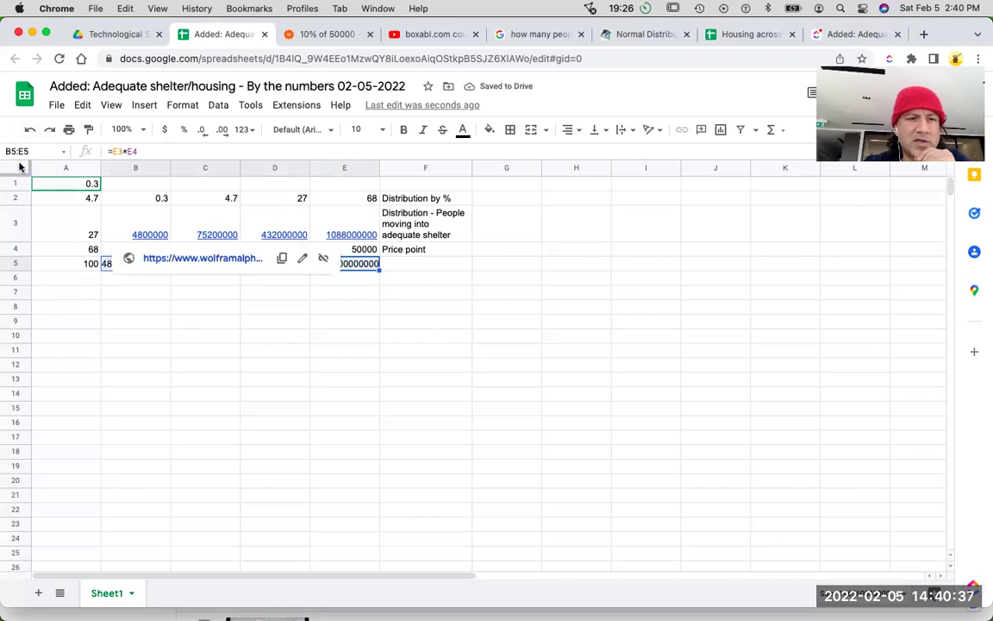
# Step: Fit the widths of all columns in the sheet to their contents
pyautogui.click(20, 167)
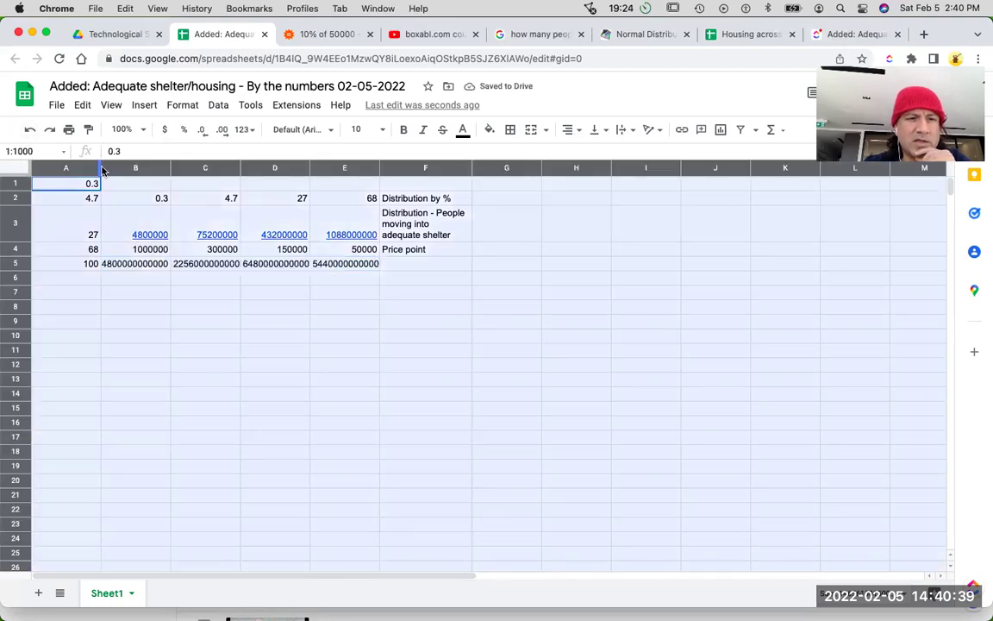
pyautogui.moveTo(102, 170); pyautogui.dragTo(100, 168)
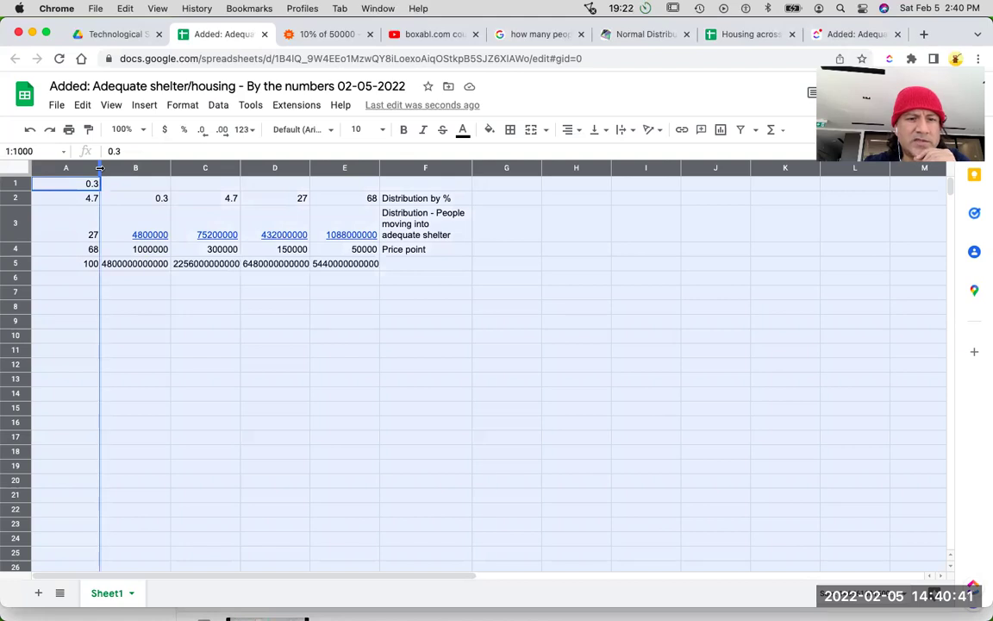
pyautogui.doubleClick(100, 168)
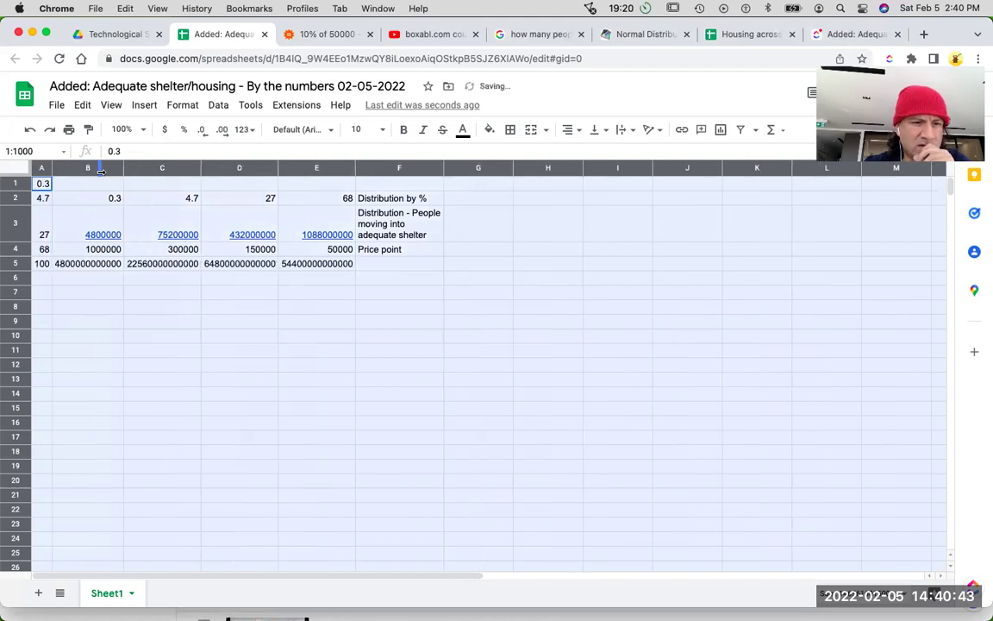
pyautogui.click(93, 186)
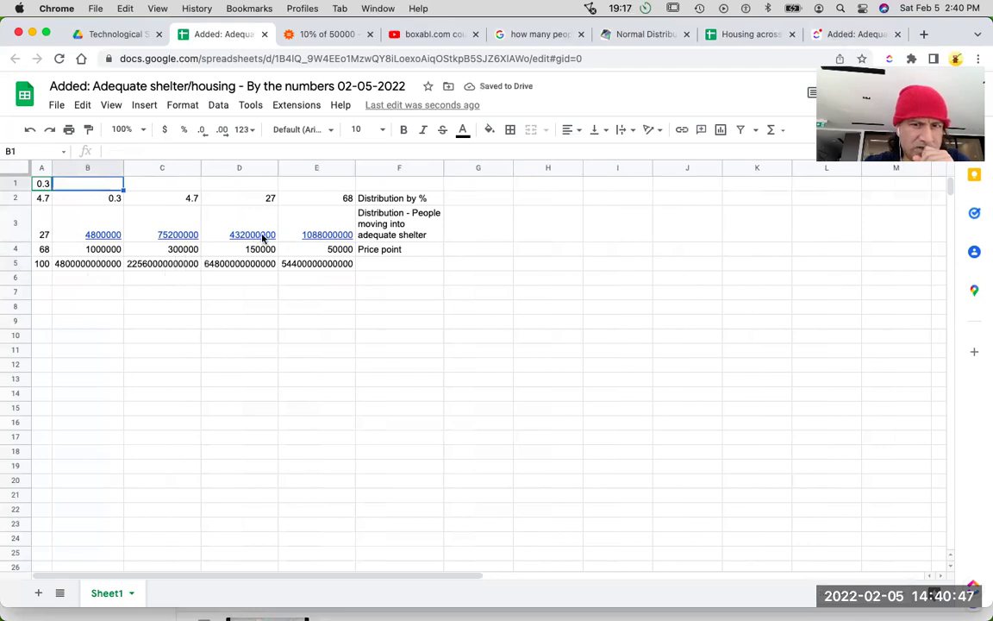
# Step: Insert one empty column before column B to make room for the row labels
pyautogui.moveTo(263, 238)
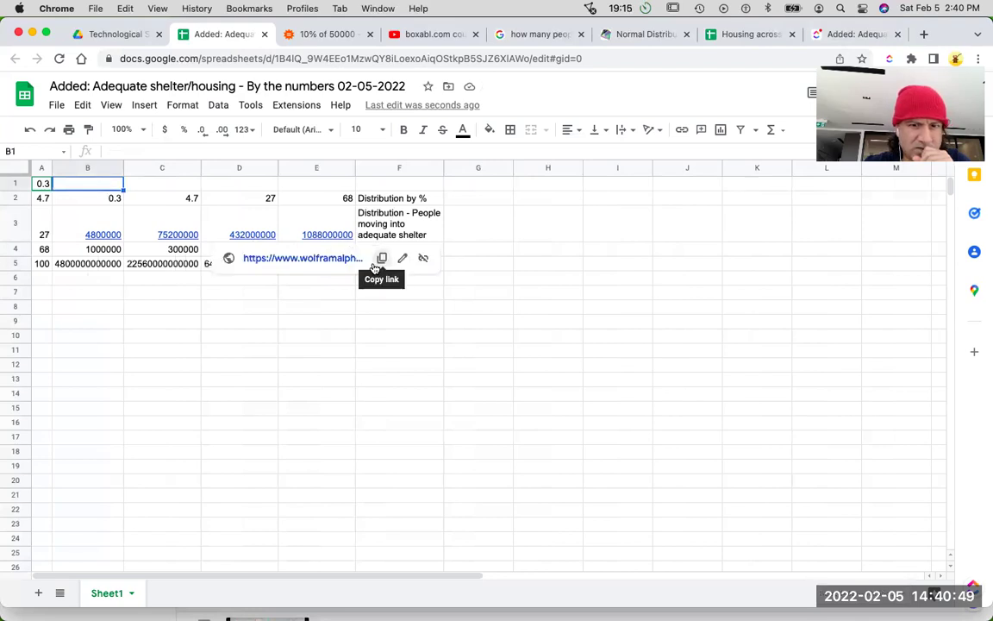
pyautogui.click(379, 197)
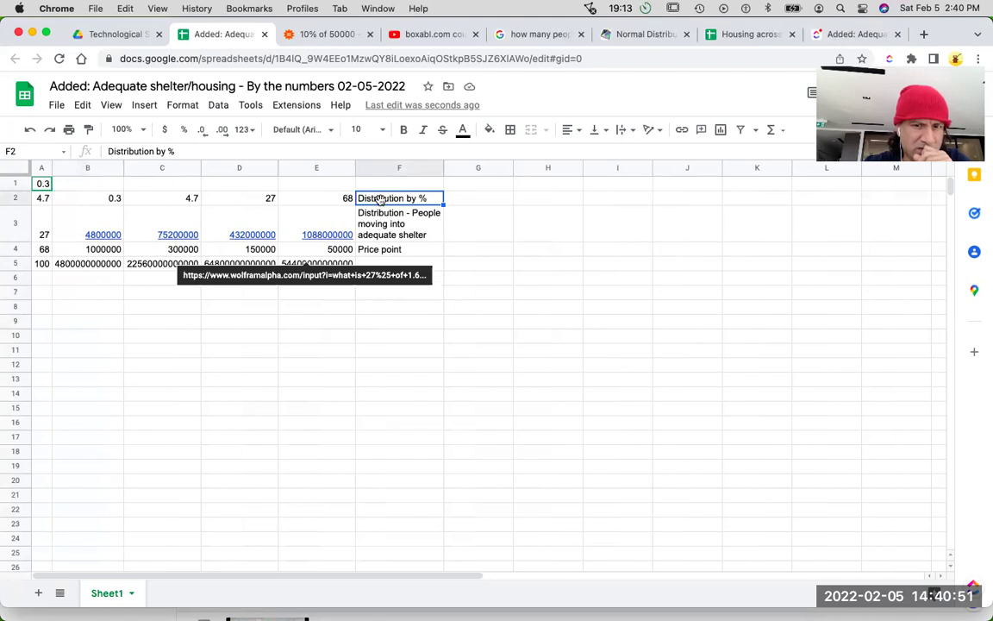
pyautogui.press('Down')
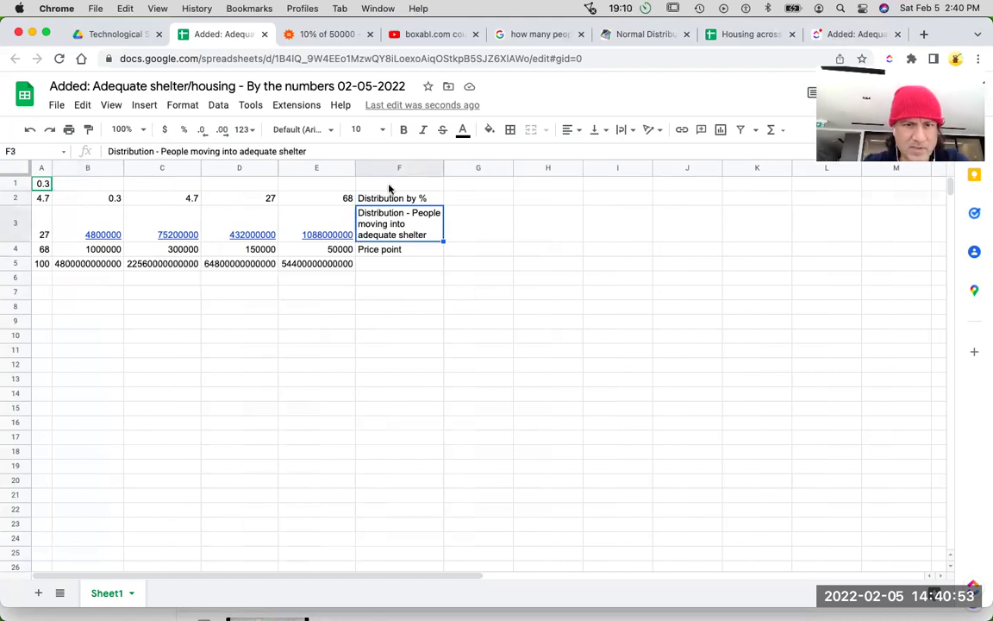
pyautogui.click(88, 167)
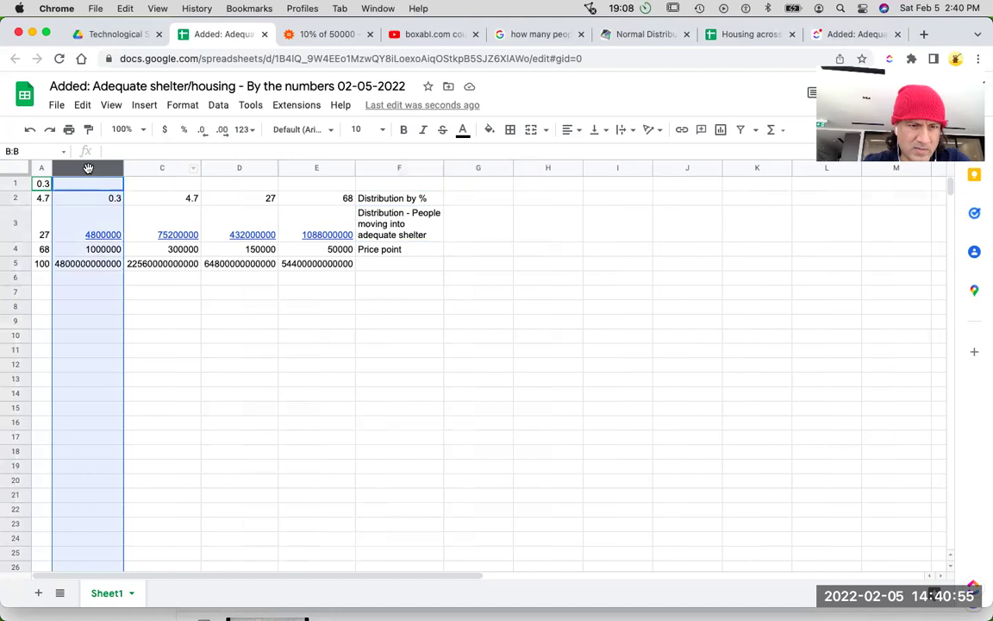
pyautogui.rightClick(88, 169)
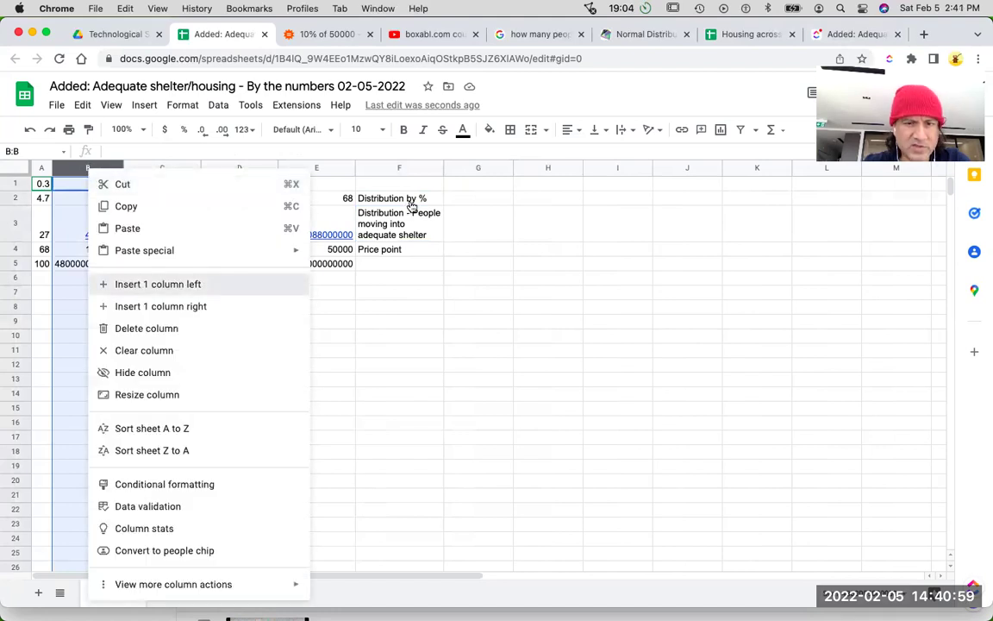
pyautogui.press('Return')
# Step: Move the three row labels from G2:G4 into the empty column at B2:B4
pyautogui.moveTo(466, 200); pyautogui.dragTo(462, 248)
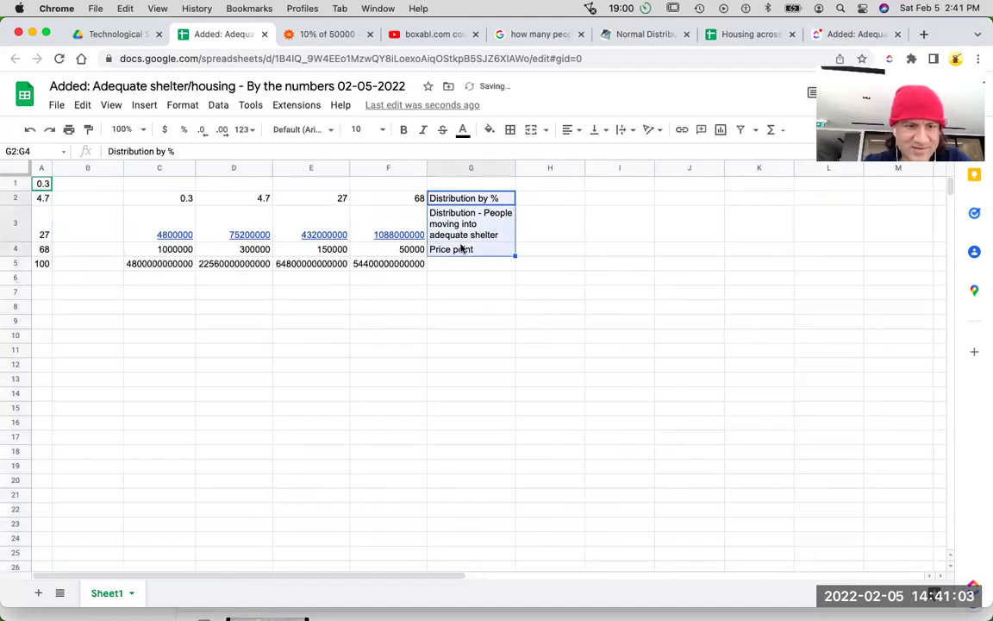
pyautogui.press('super+c')
pyautogui.click(111, 198)
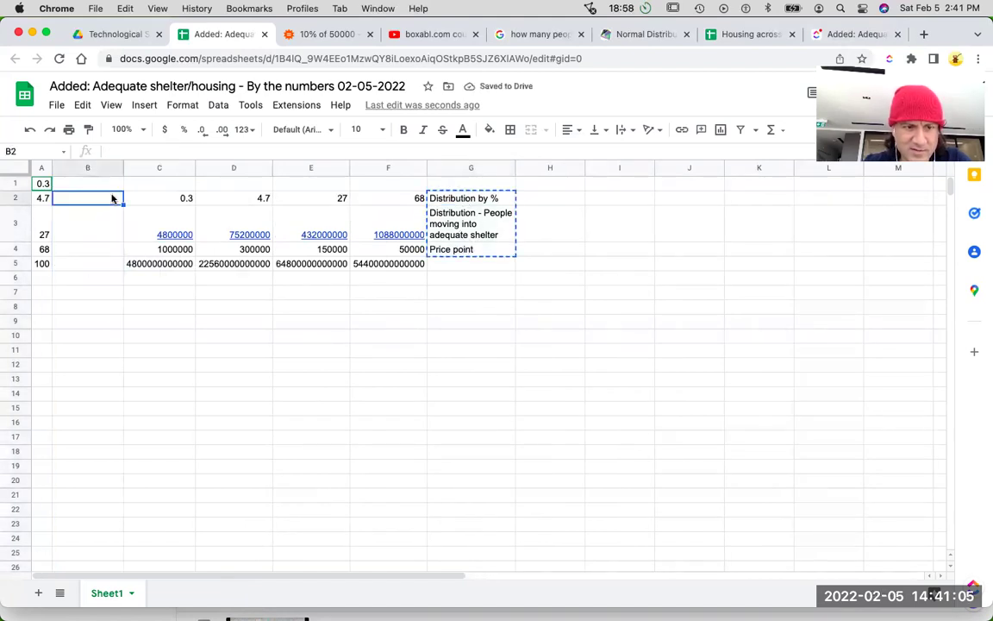
pyautogui.press('super+v')
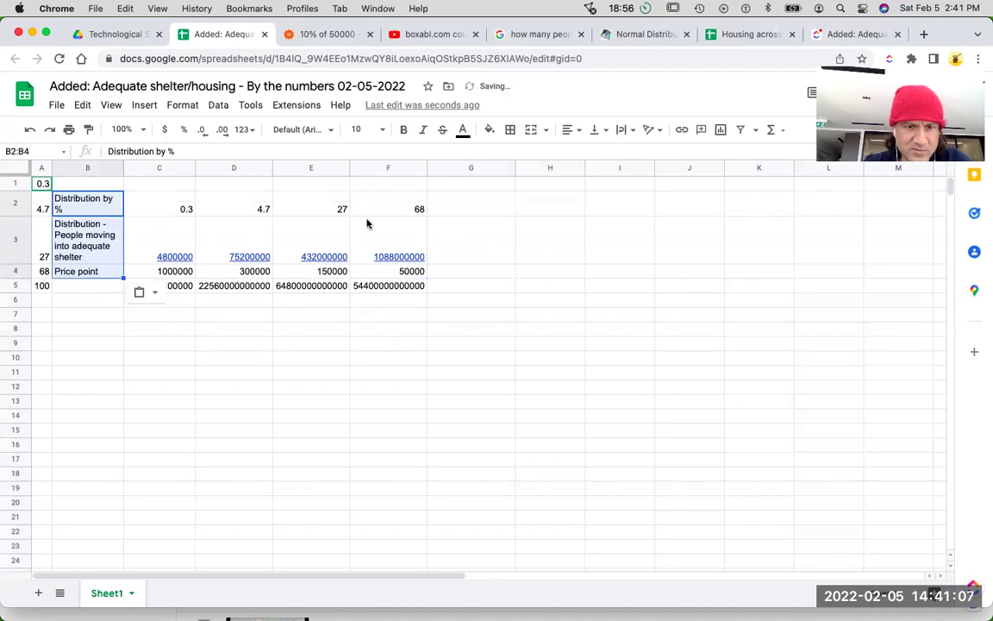
pyautogui.click(460, 246)
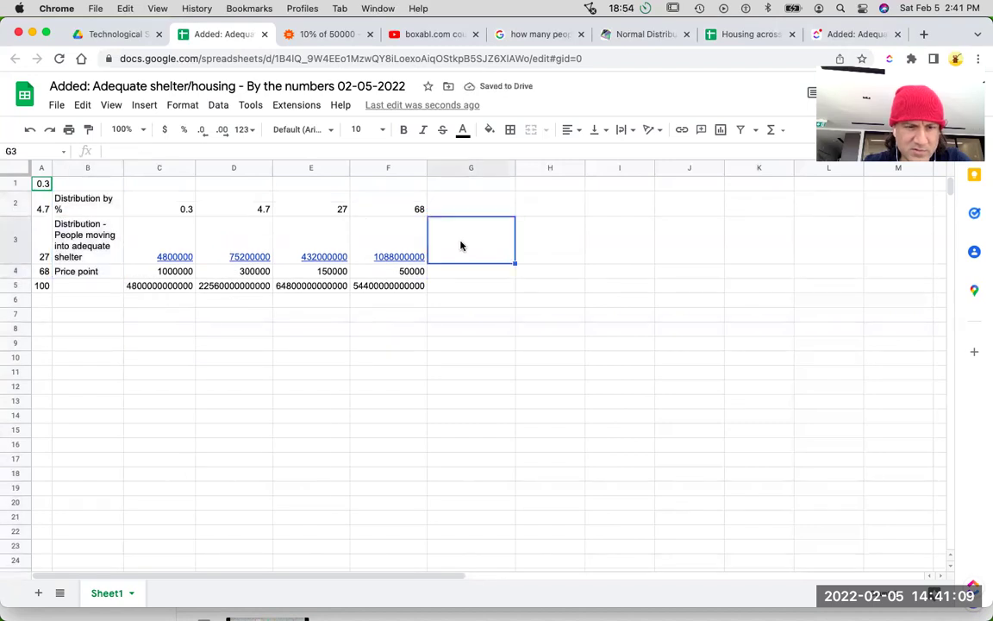
# Step: Label the row of calculated values "$ value figure" in cell B5
pyautogui.click(77, 292)
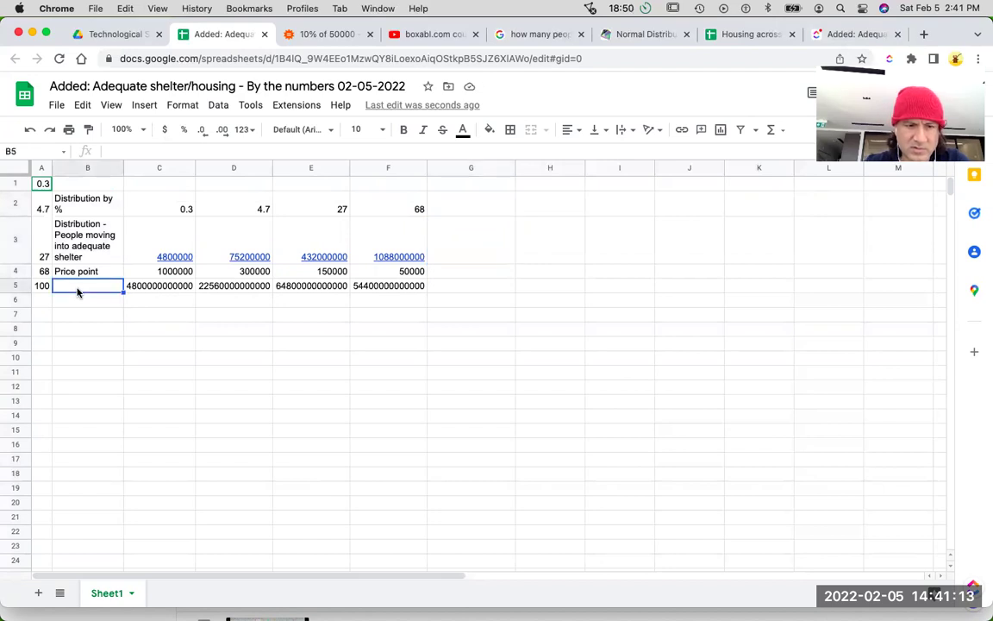
pyautogui.write('$ value')
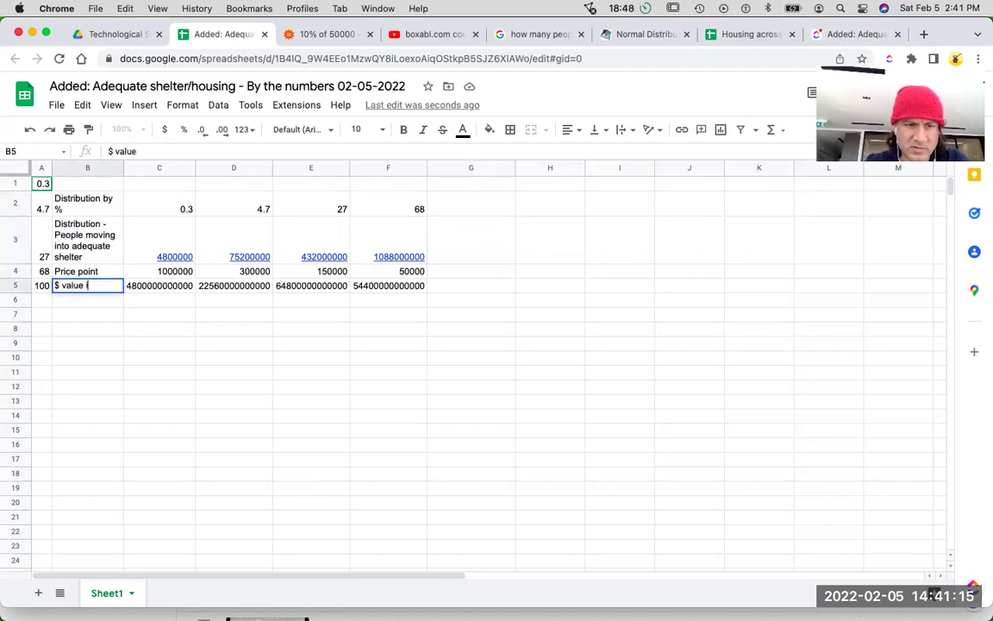
pyautogui.write(' figure')
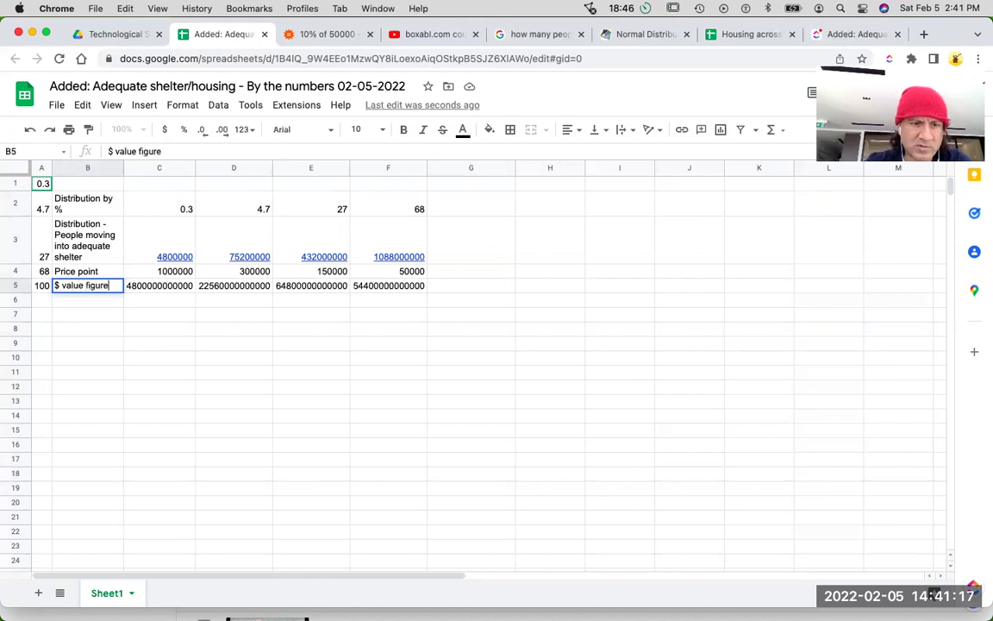
pyautogui.press('Return')
pyautogui.click(155, 286)
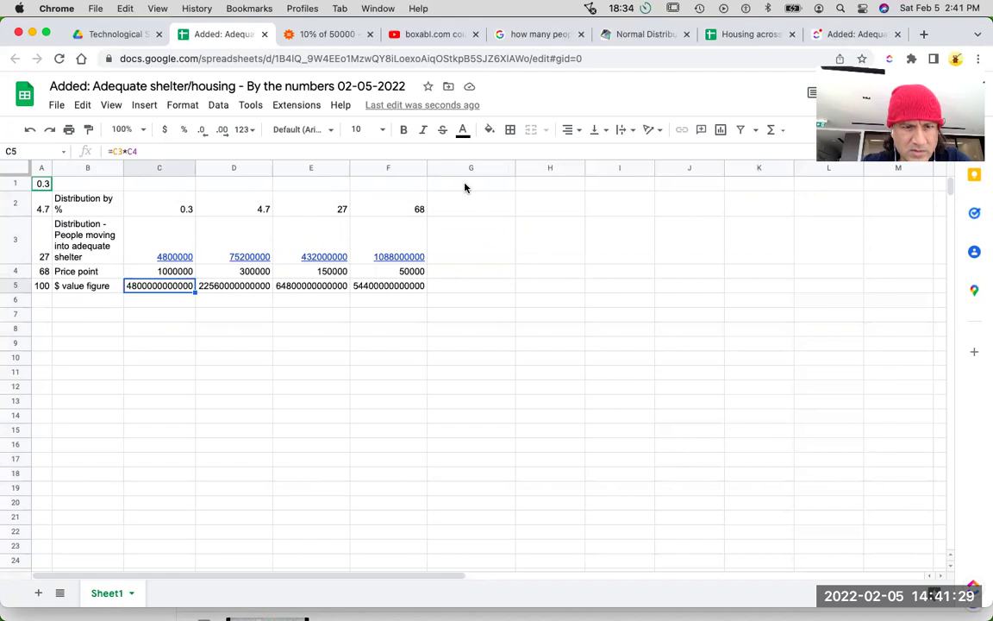
# Step: Enter the heading "Total" in cell G1 above the column following the 68% group
pyautogui.click(464, 187)
pyautogui.write('Total')
pyautogui.press('Return')
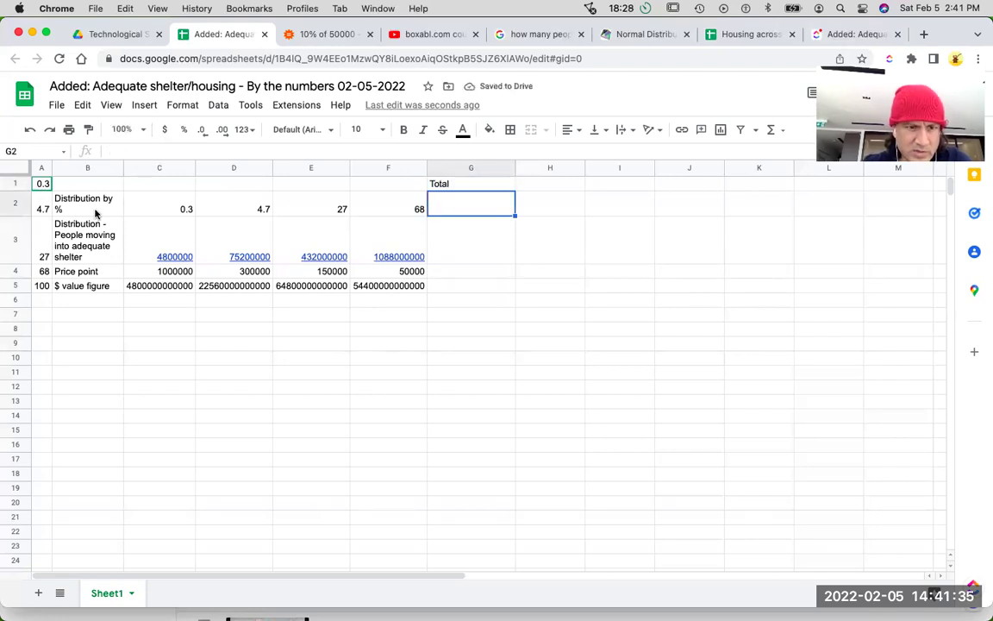
# Step: Delete column A with the leftover list of percentages
pyautogui.click(43, 169)
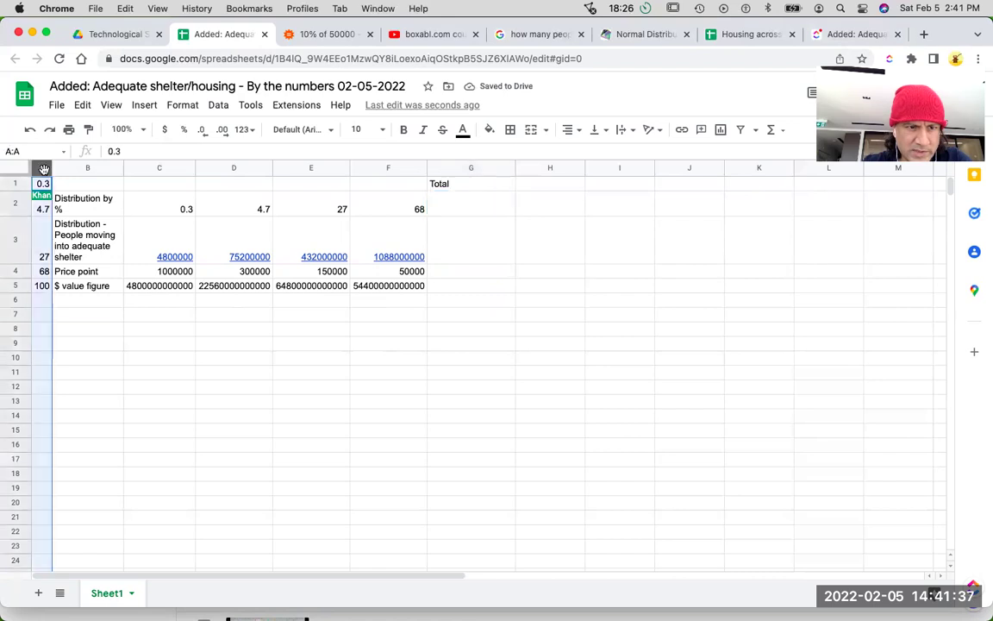
pyautogui.rightClick(43, 169)
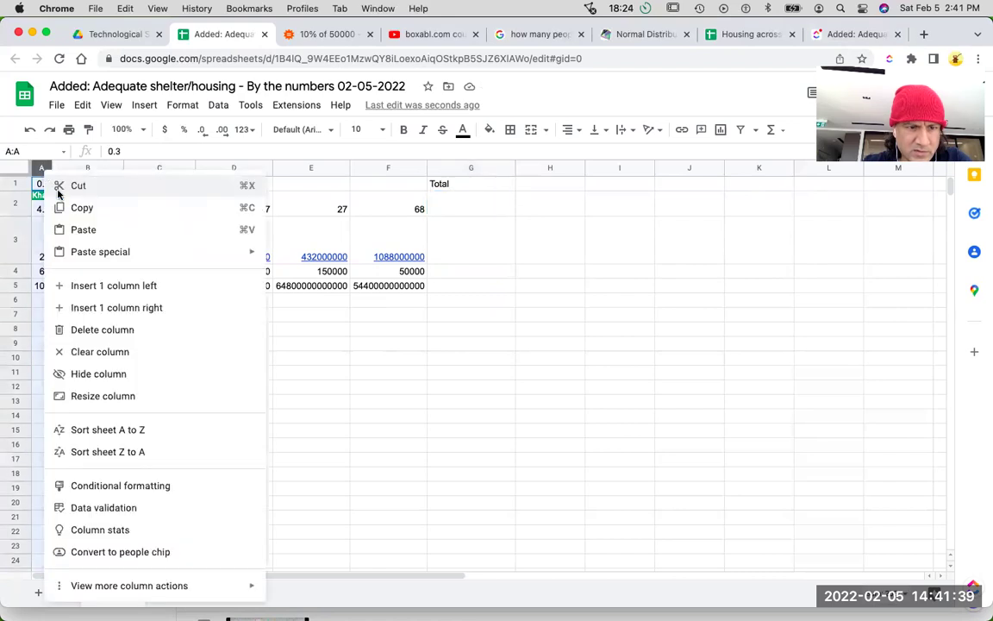
pyautogui.click(84, 330)
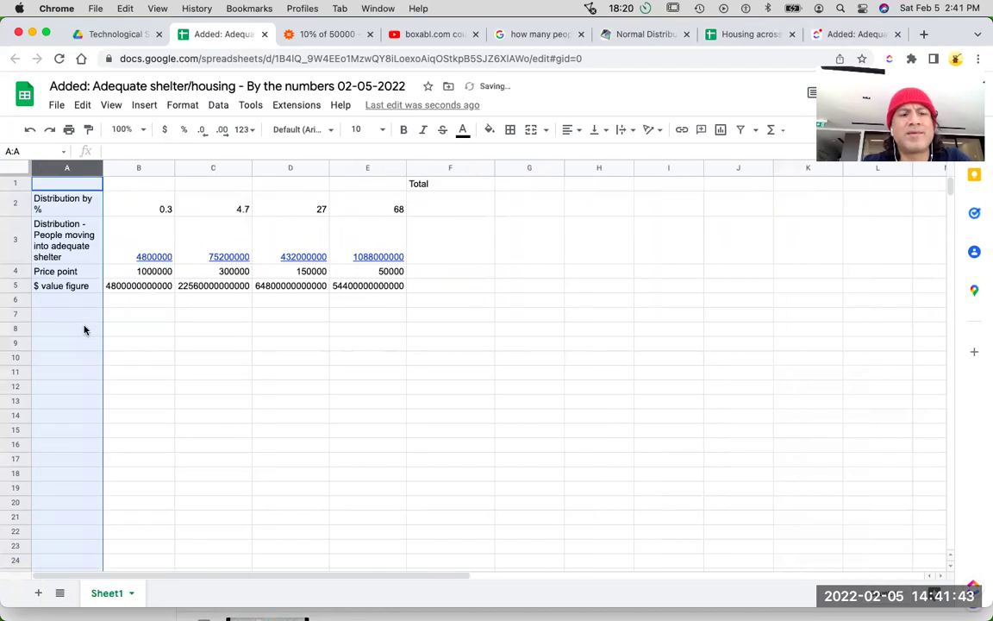
# Step: Total the distribution percentages in cell F2 with the formula =SUM(B2:E2)
pyautogui.click(429, 208)
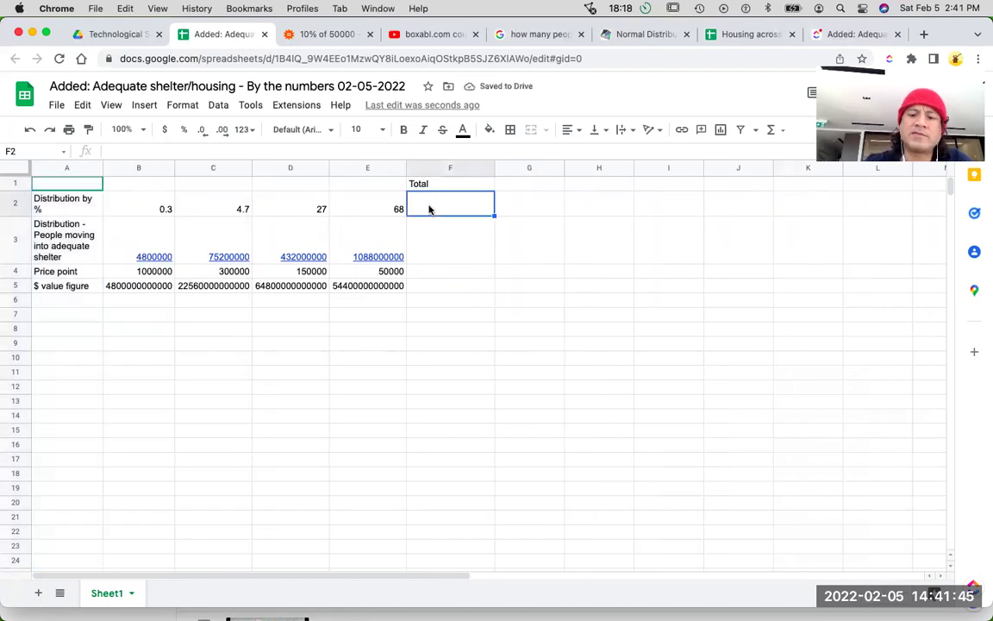
pyautogui.write('=sum')
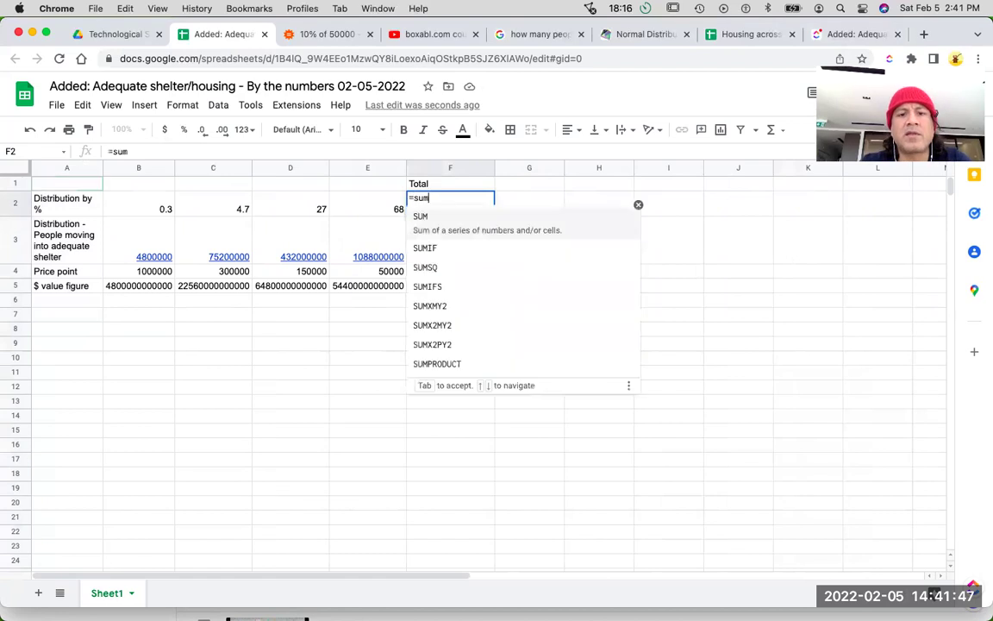
pyautogui.click(431, 230)
pyautogui.moveTo(163, 210); pyautogui.dragTo(345, 211)
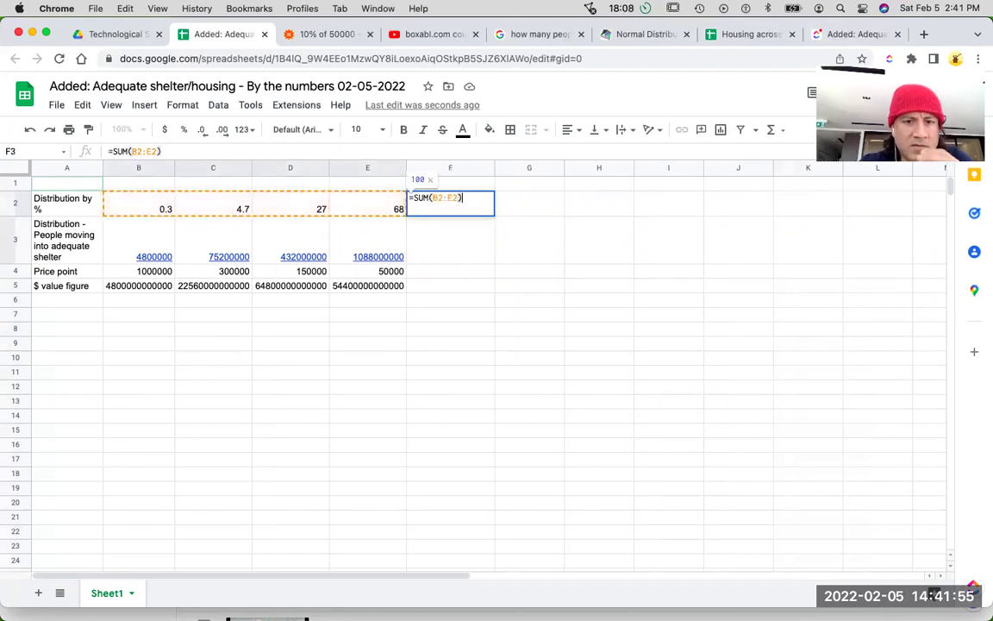
pyautogui.press('Return')
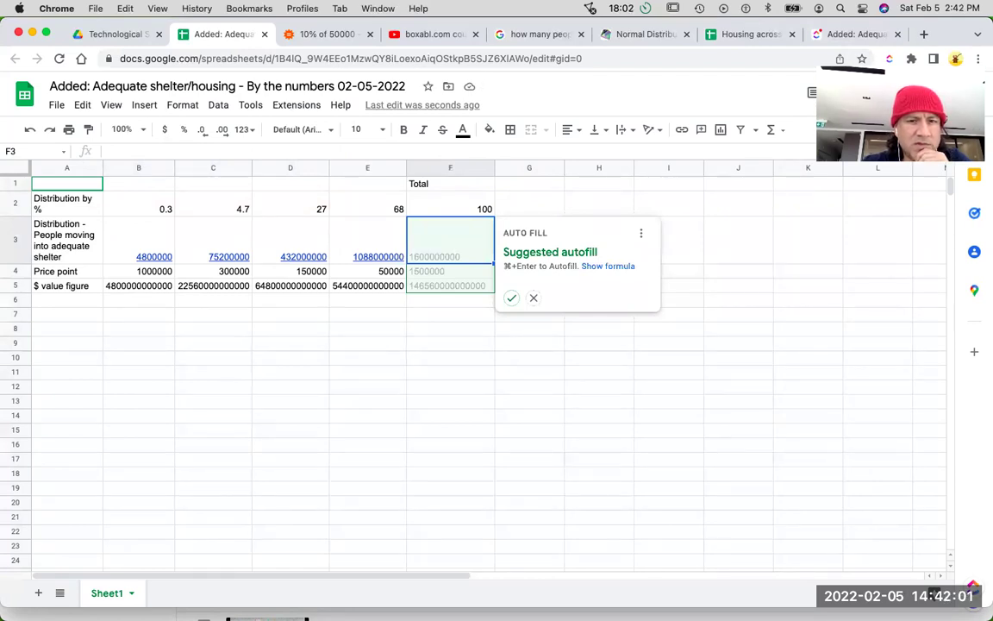
# Step: Fill F3:F5 with the suggested sums of the people, price point and $ value rows
pyautogui.click(512, 298)
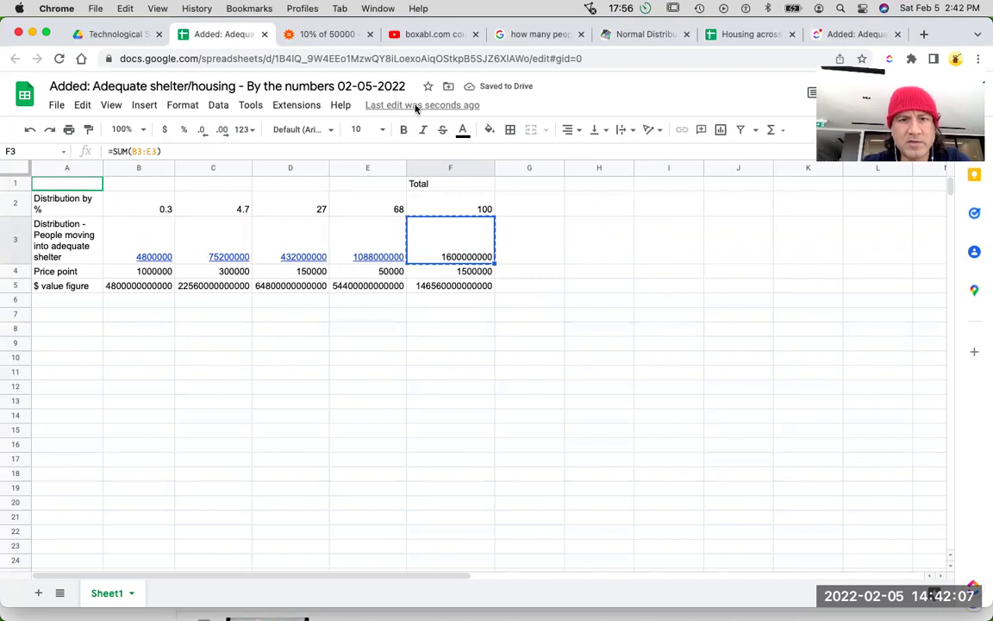
pyautogui.click(335, 37)
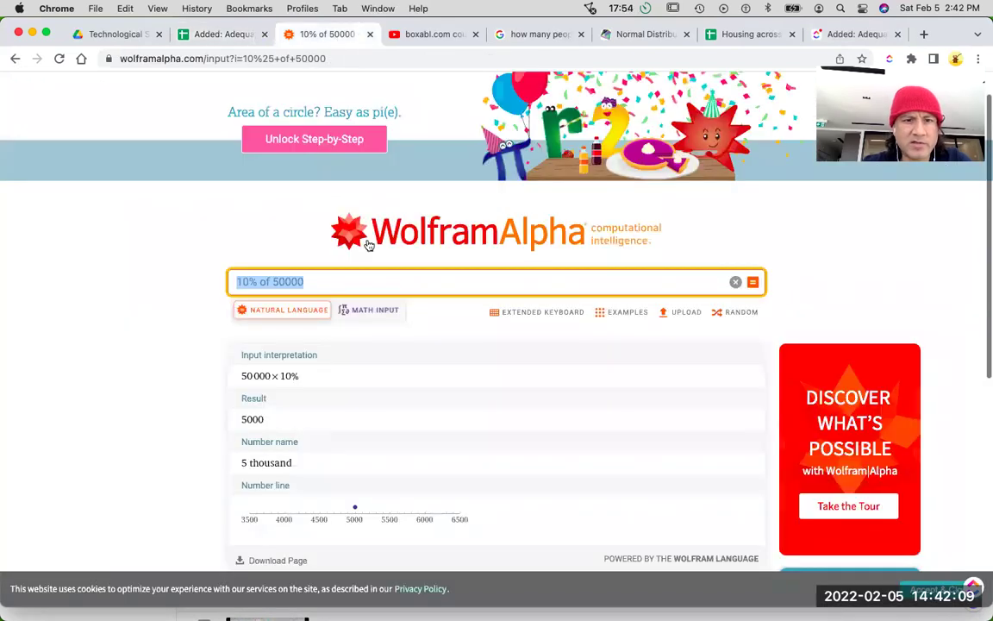
pyautogui.press('super+v')
pyautogui.press('Return')
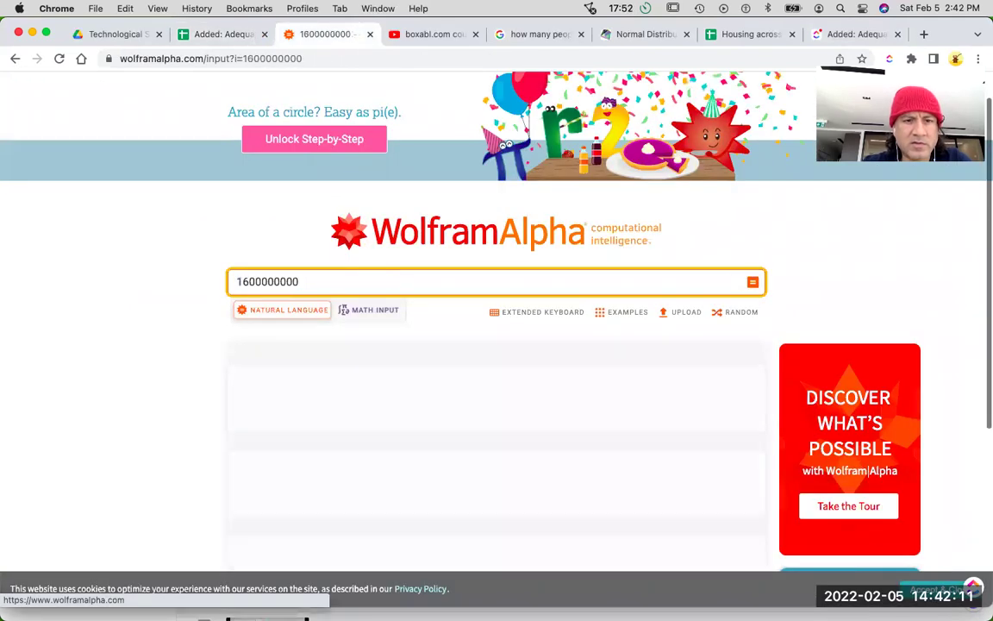
pyautogui.click(332, 57)
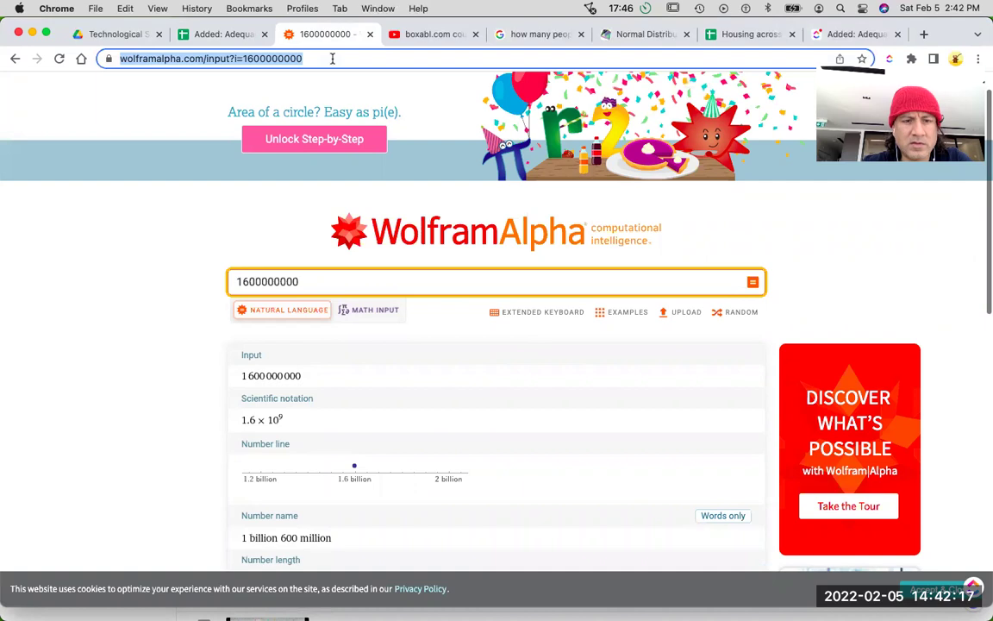
pyautogui.press('BackSpace')
# Step: Return to the housing sheet and try to link the people total in F3 to the WolframAlpha result page
pyautogui.click(222, 36)
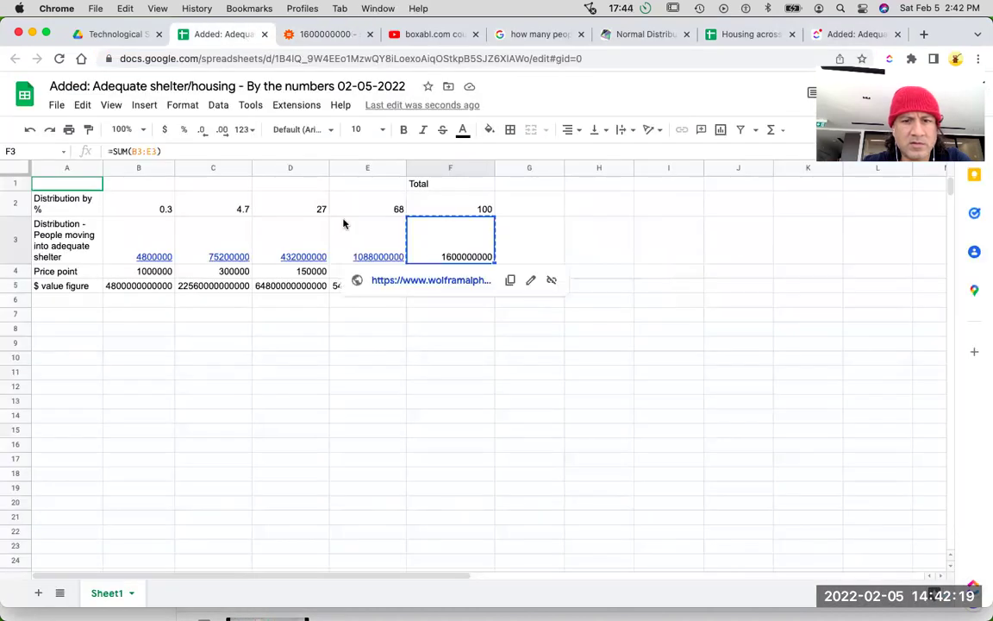
pyautogui.hotkey('ctrl', 'k')
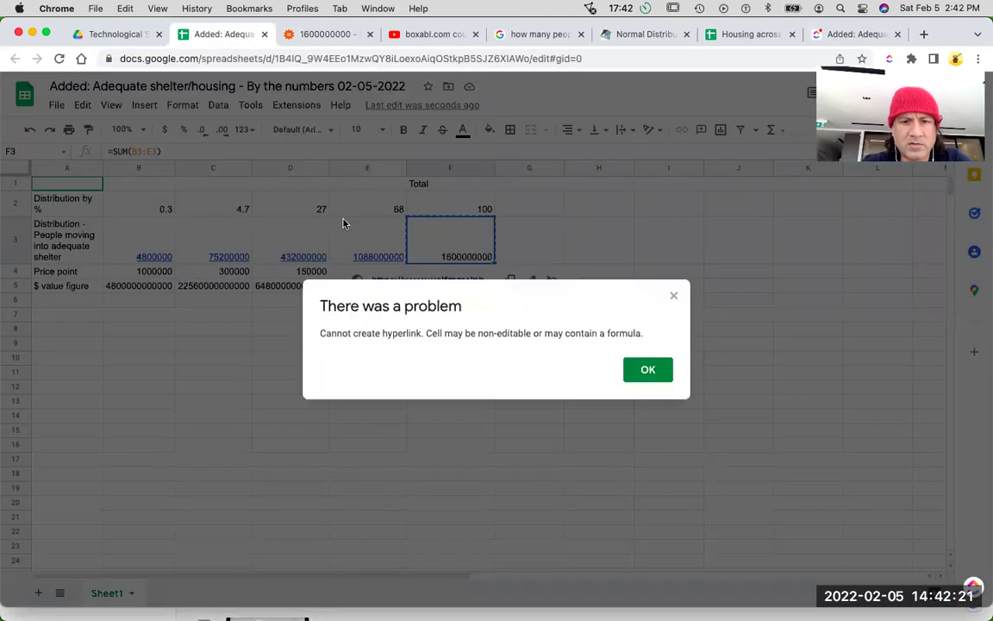
pyautogui.click(648, 373)
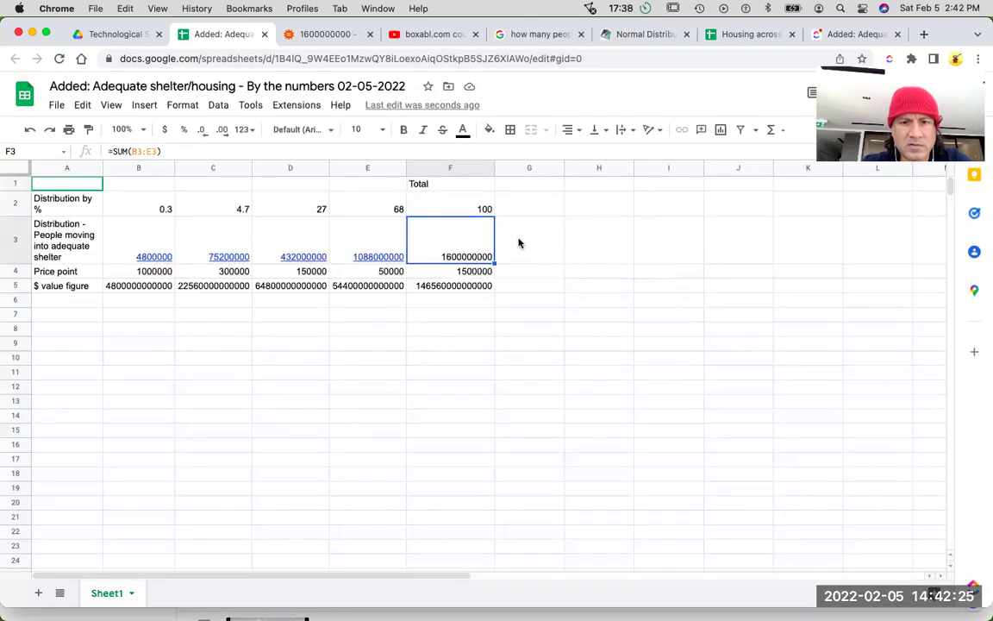
pyautogui.doubleClick(479, 247)
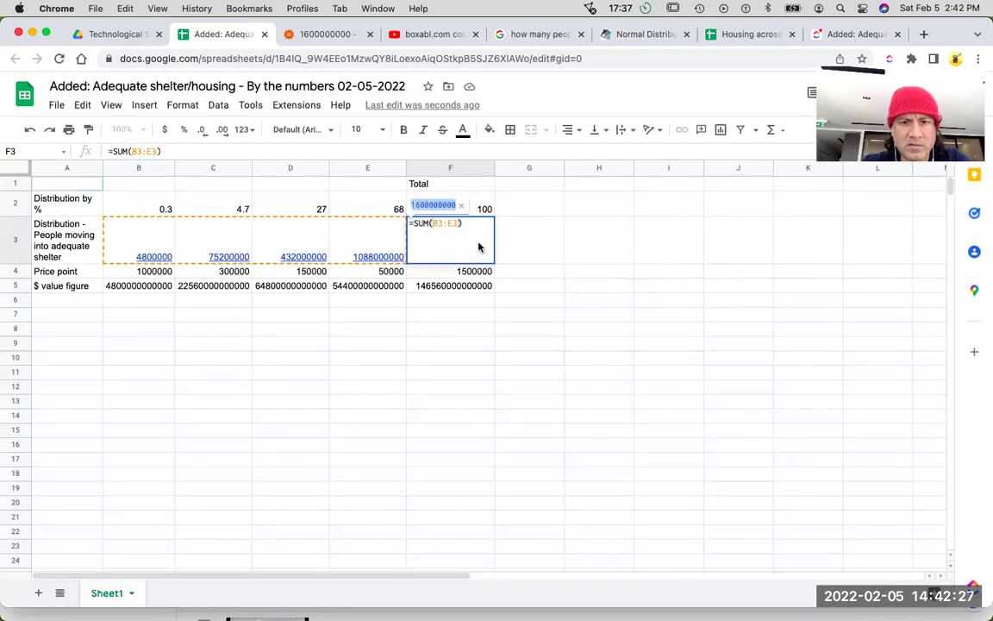
pyautogui.click(523, 255)
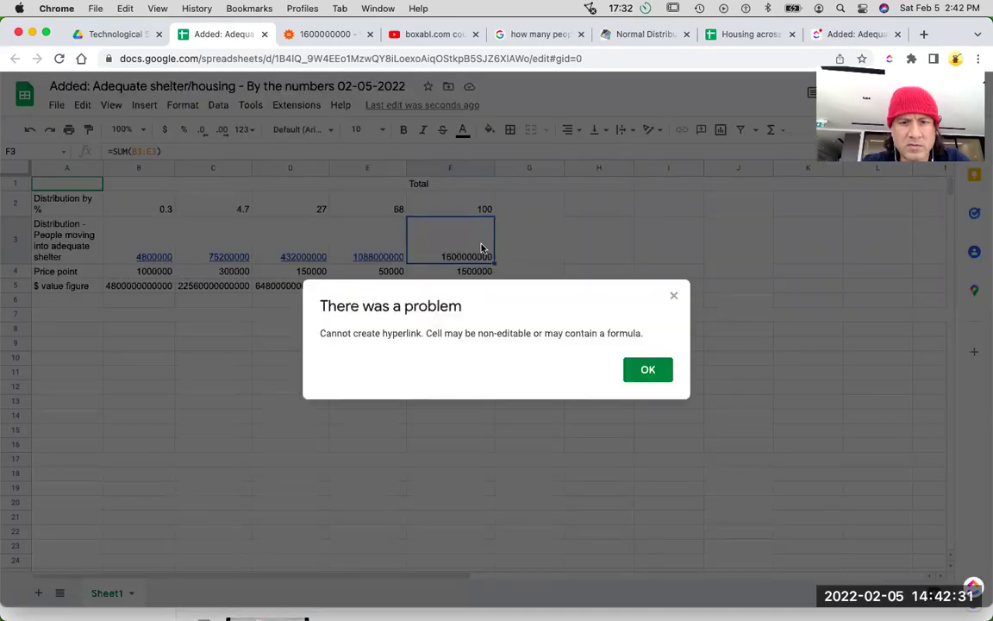
pyautogui.press('Return')
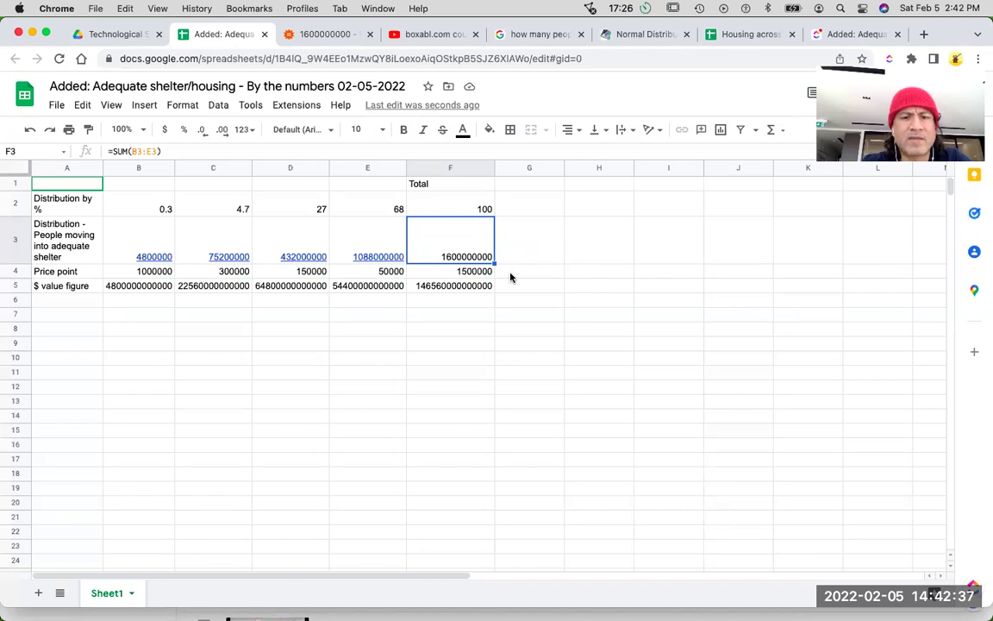
# Step: Change the price point formula in F4 to average the range B4:E4
pyautogui.click(480, 274)
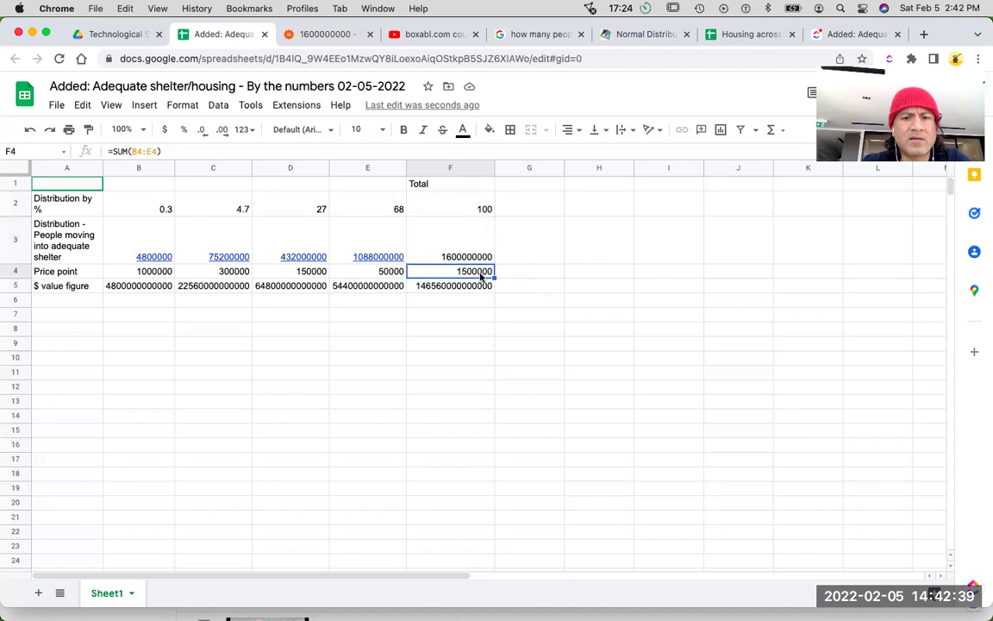
pyautogui.doubleClick(480, 273)
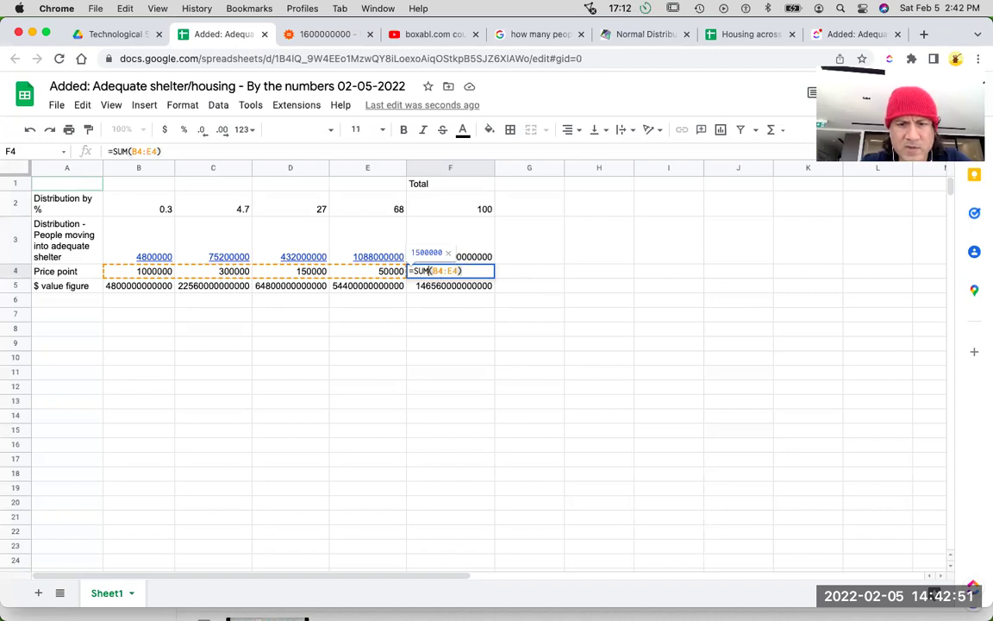
pyautogui.press('BackSpace')
pyautogui.press('BackSpace')
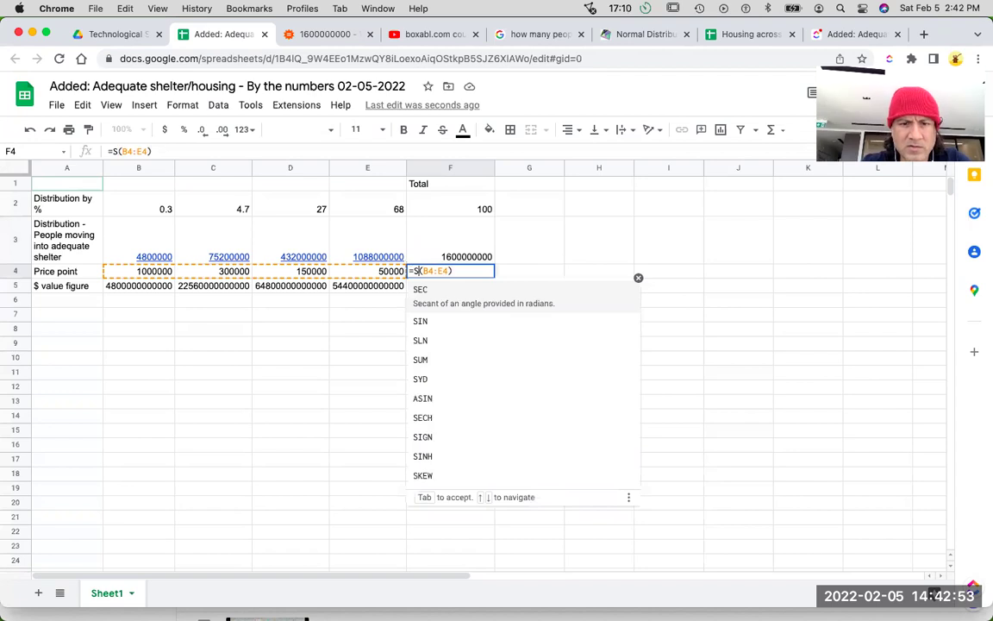
pyautogui.write('av')
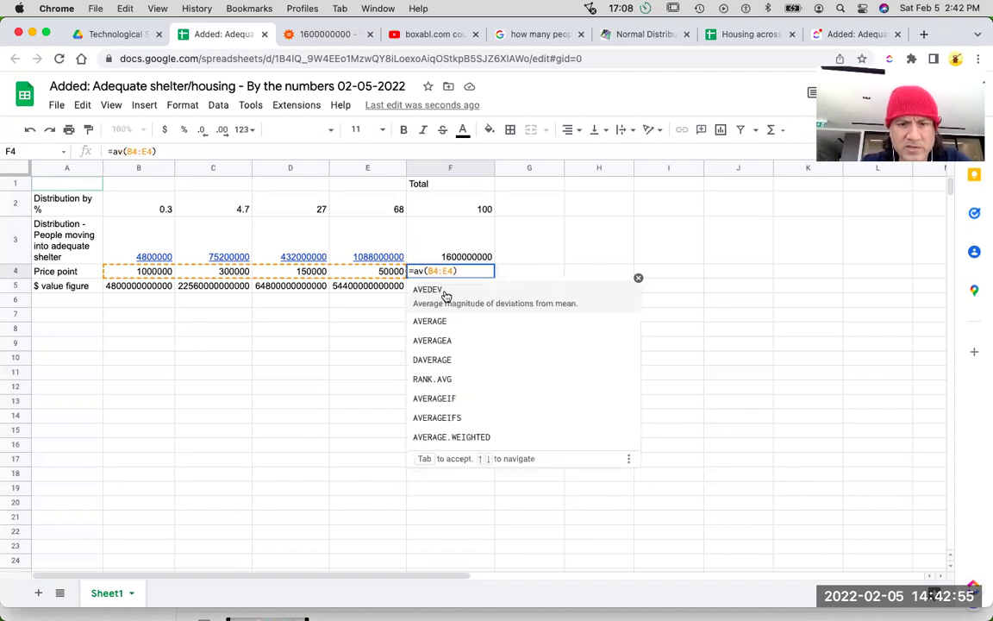
# Step: Calculate the average of the price points B4:E4 in cell F4
pyautogui.click(451, 325)
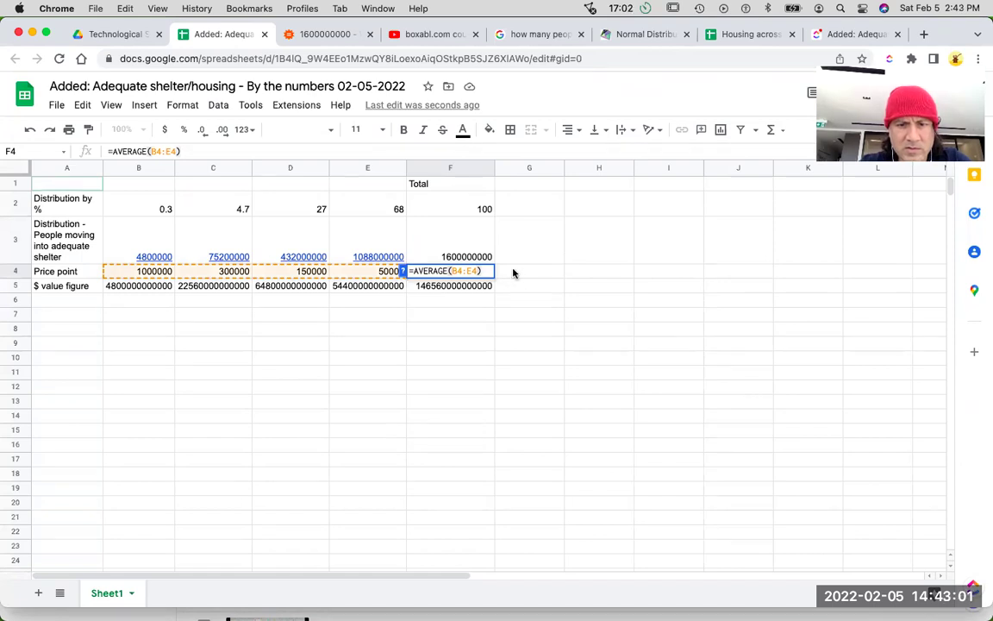
pyautogui.press('Return')
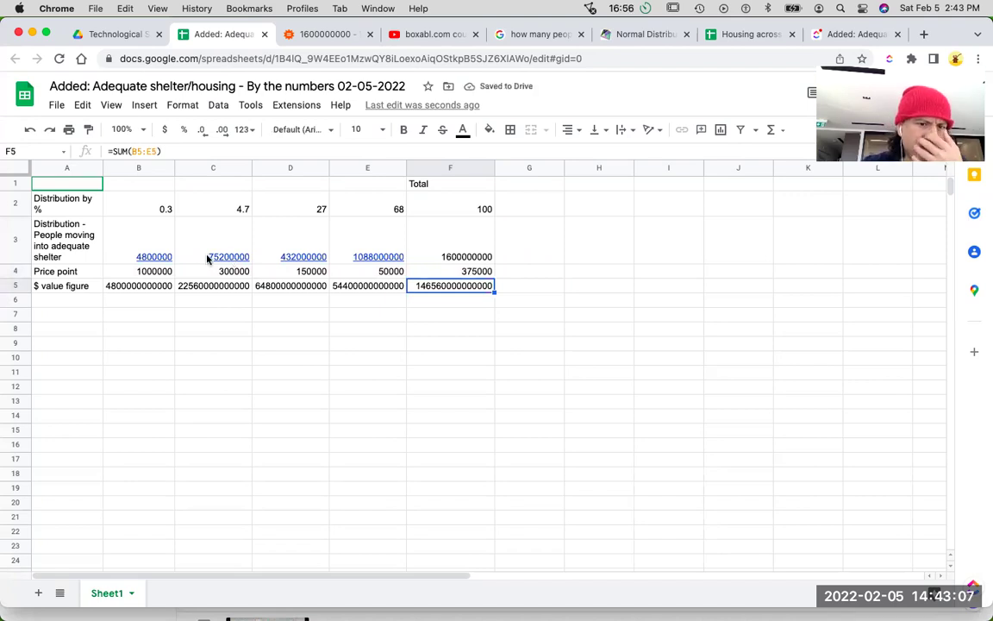
pyautogui.moveTo(215, 257)
pyautogui.click(534, 274)
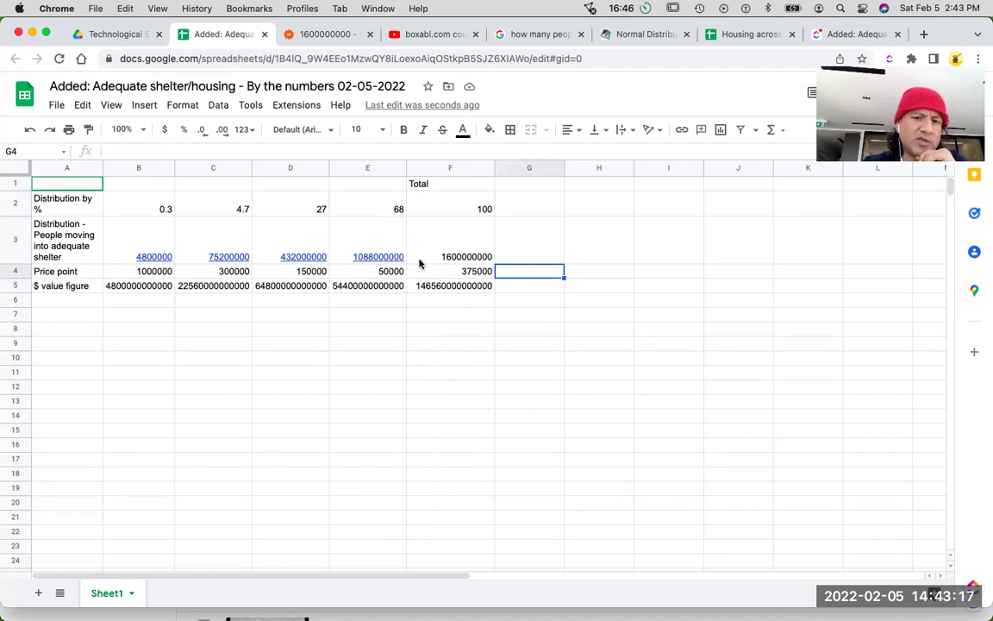
# Step: Change the price point formula in F4 to the MEDIAN of B4:E4
pyautogui.click(470, 274)
pyautogui.doubleClick(471, 274)
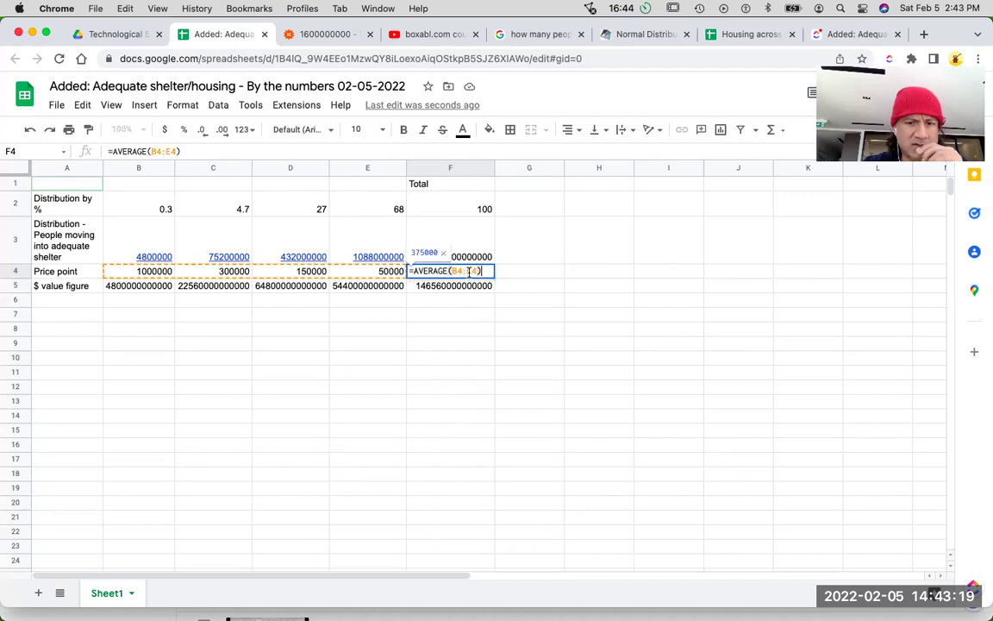
pyautogui.moveTo(481, 273); pyautogui.dragTo(415, 272)
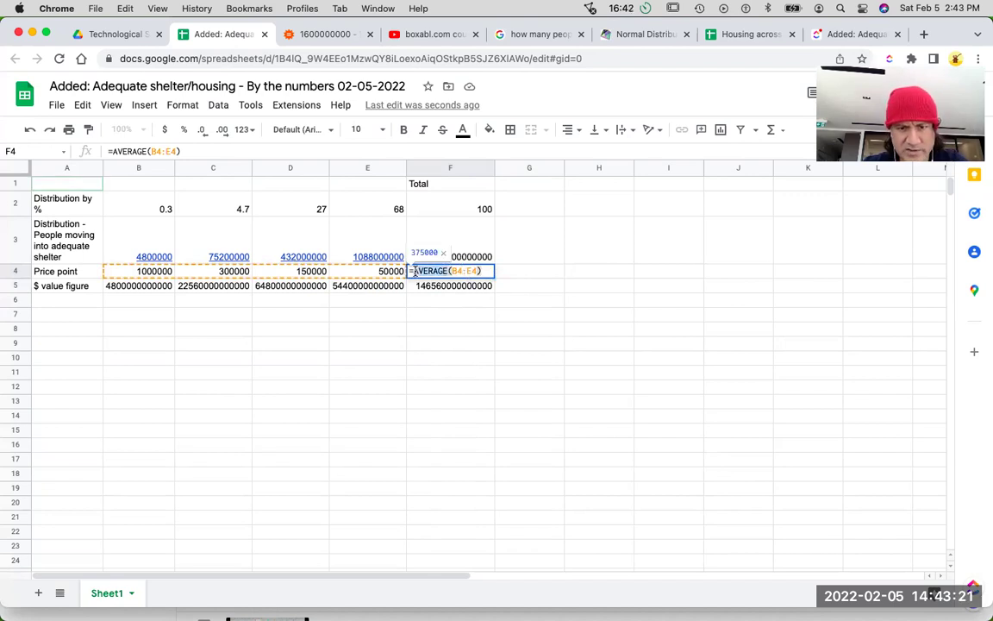
pyautogui.write('median')
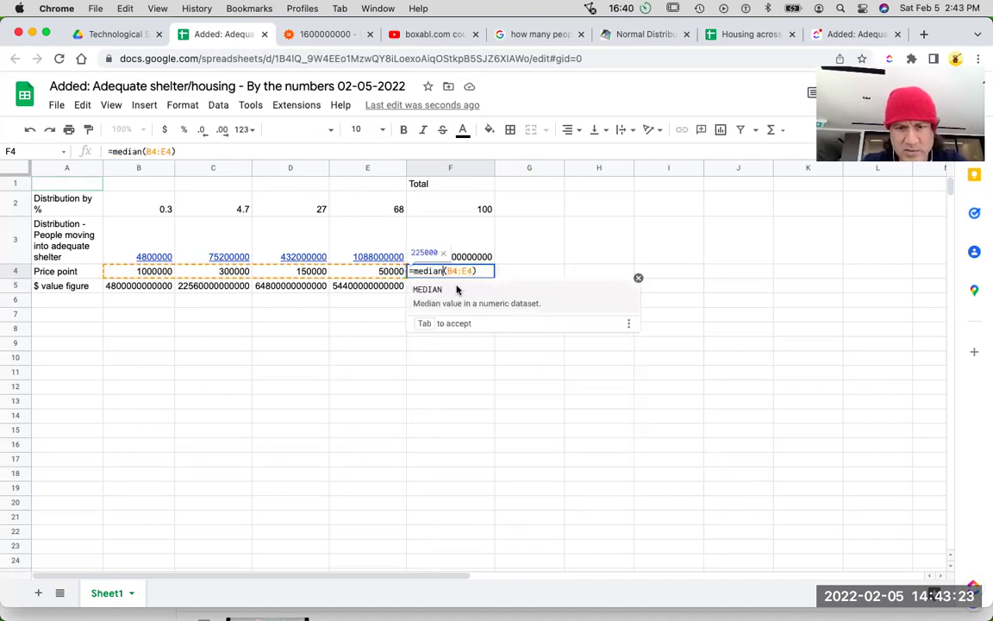
pyautogui.click(459, 302)
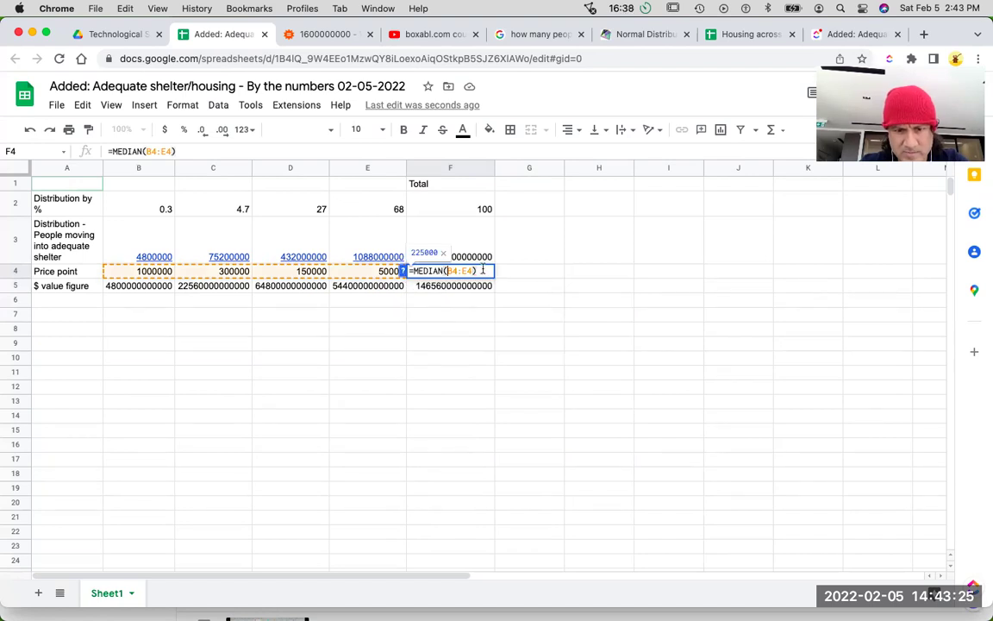
pyautogui.press('Return')
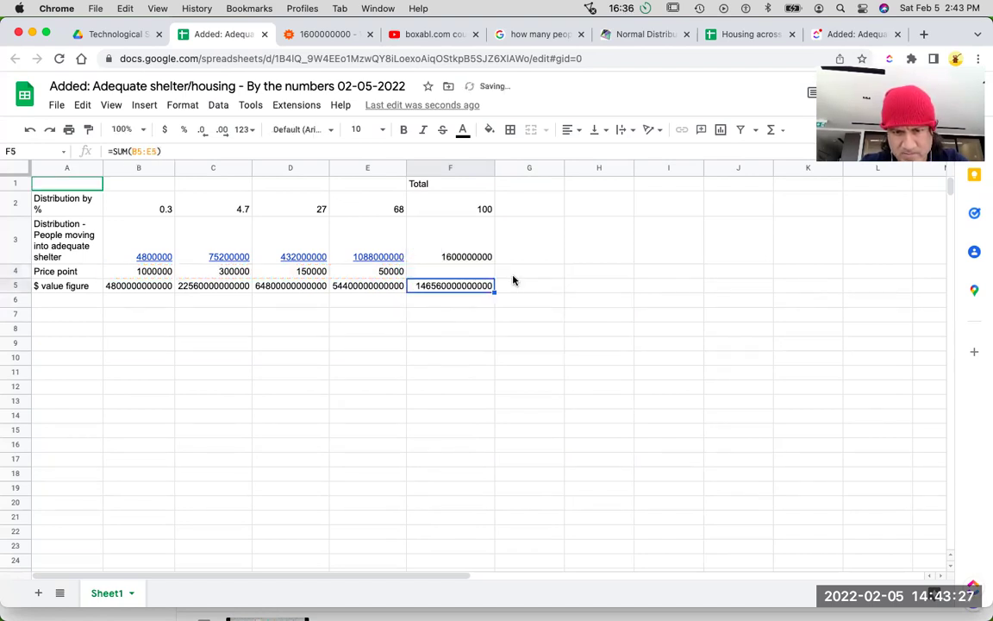
pyautogui.click(517, 274)
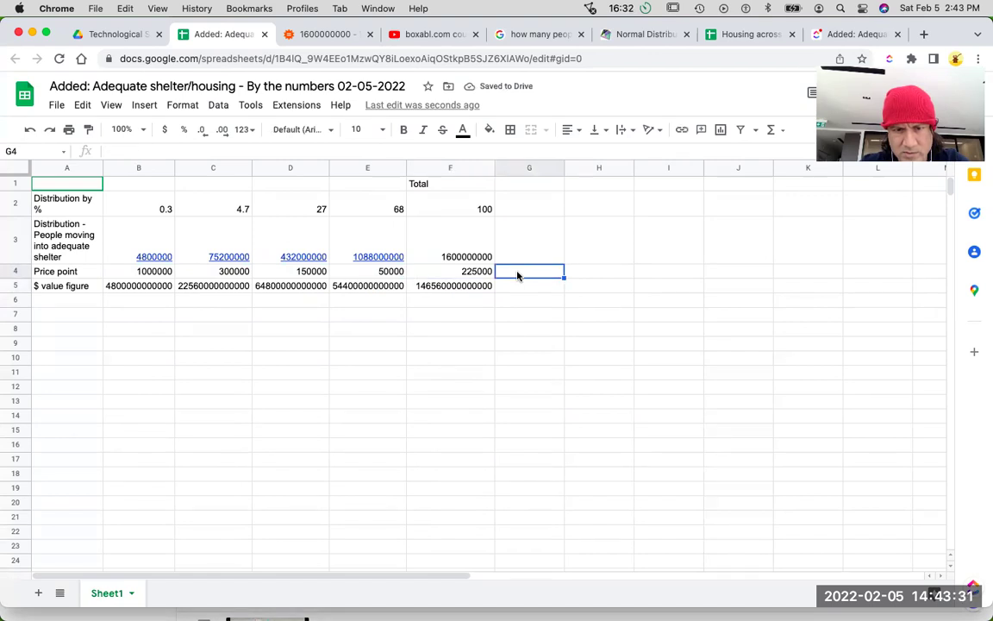
# Step: Try the MODE function on B4:E4 in cell F4, and undo that formula change
pyautogui.click(484, 273)
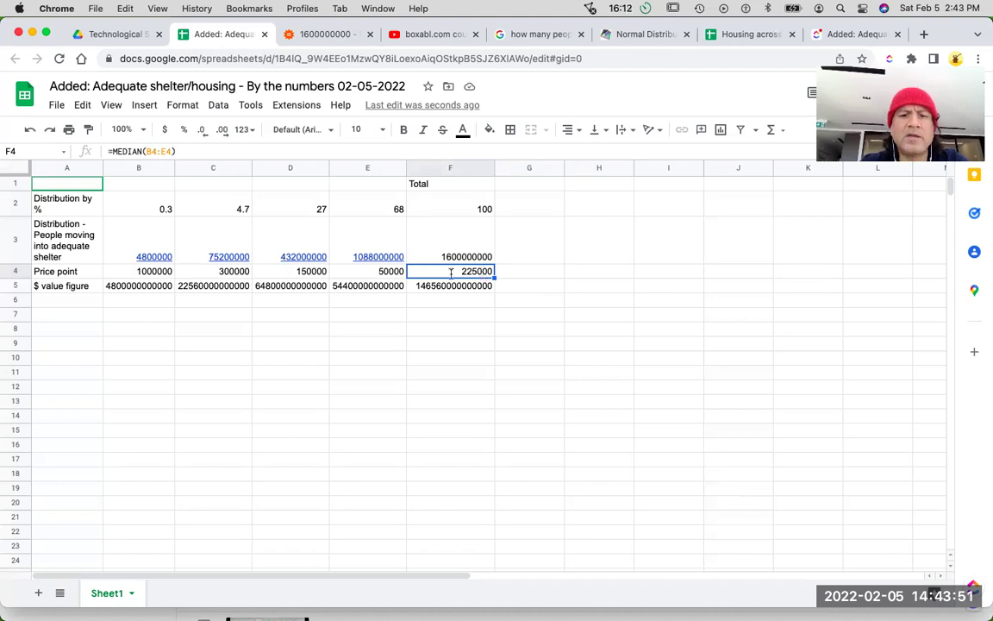
pyautogui.doubleClick(481, 271)
pyautogui.click(447, 272)
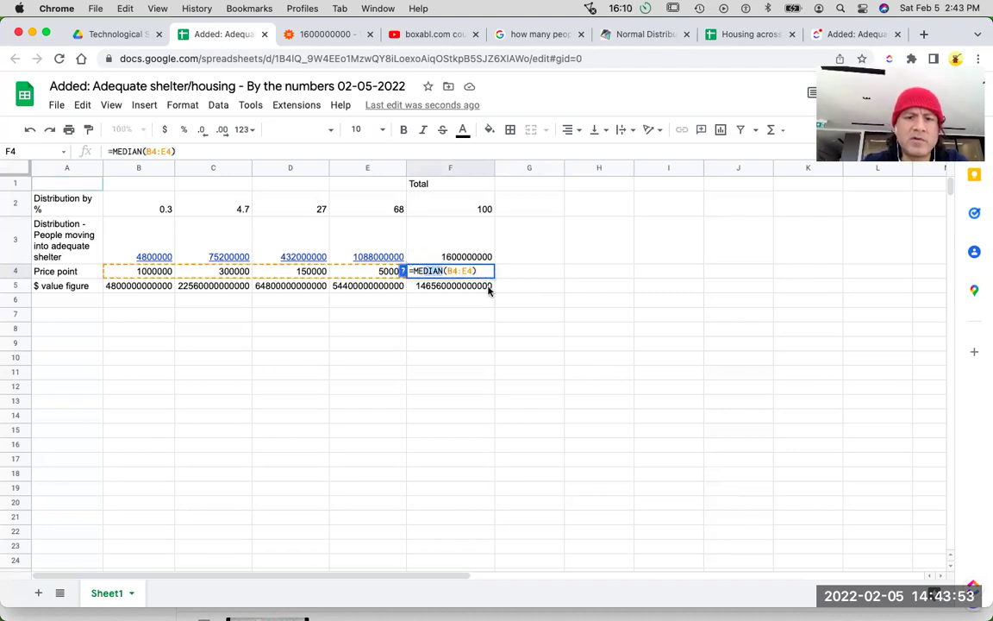
pyautogui.press('BackSpace')
pyautogui.press('BackSpace')
pyautogui.press('BackSpace')
pyautogui.press('BackSpace')
pyautogui.write('ode')
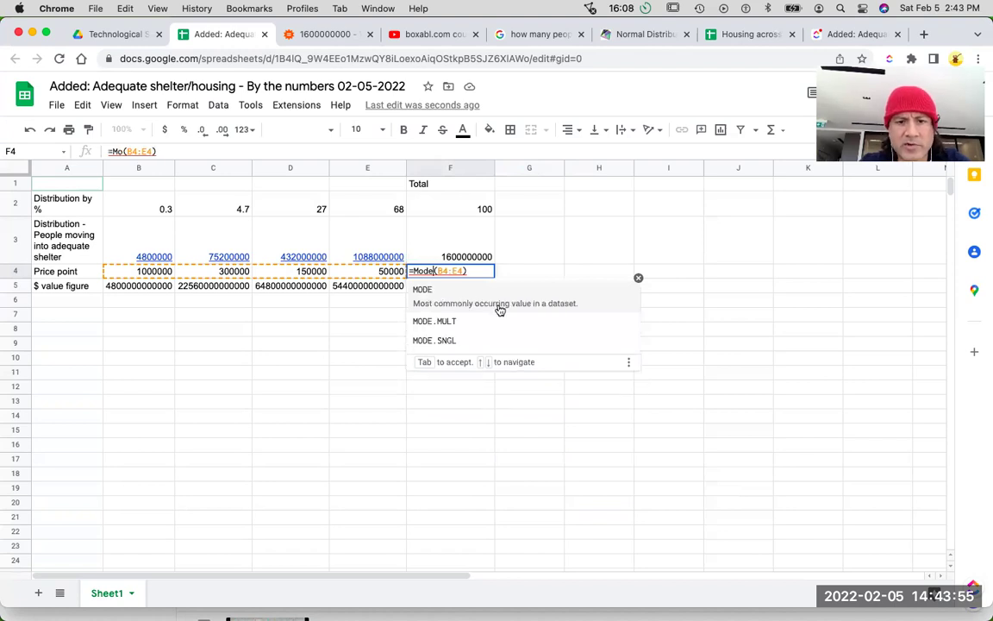
pyautogui.click(484, 302)
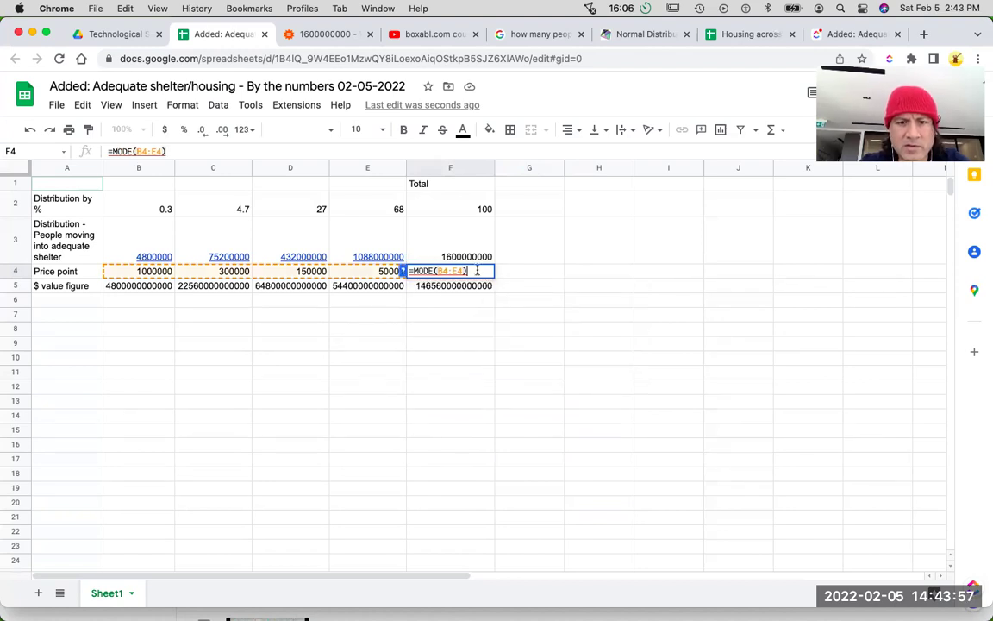
pyautogui.press('Return')
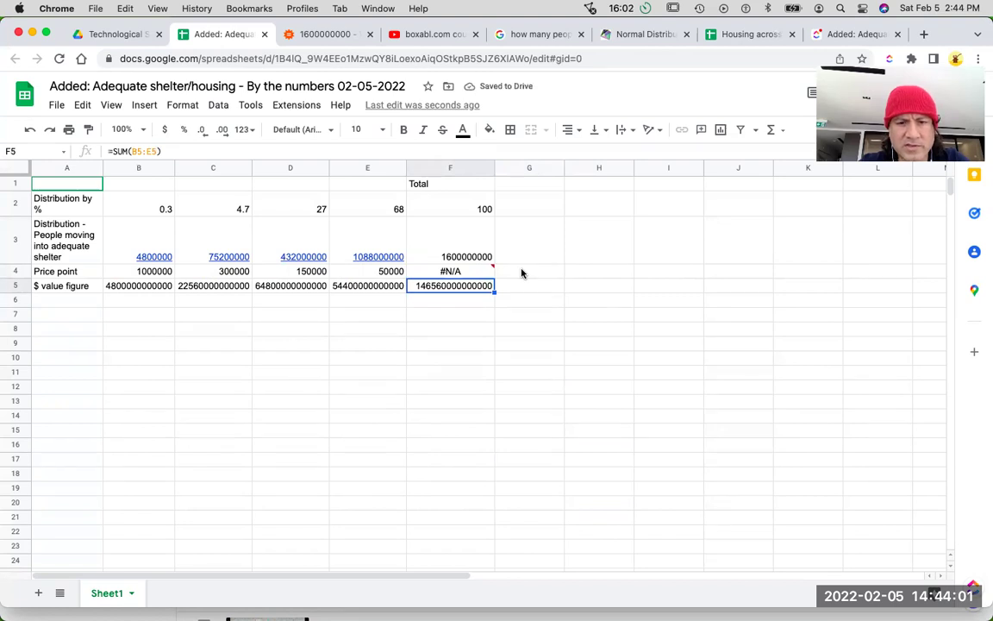
pyautogui.press('super+z')
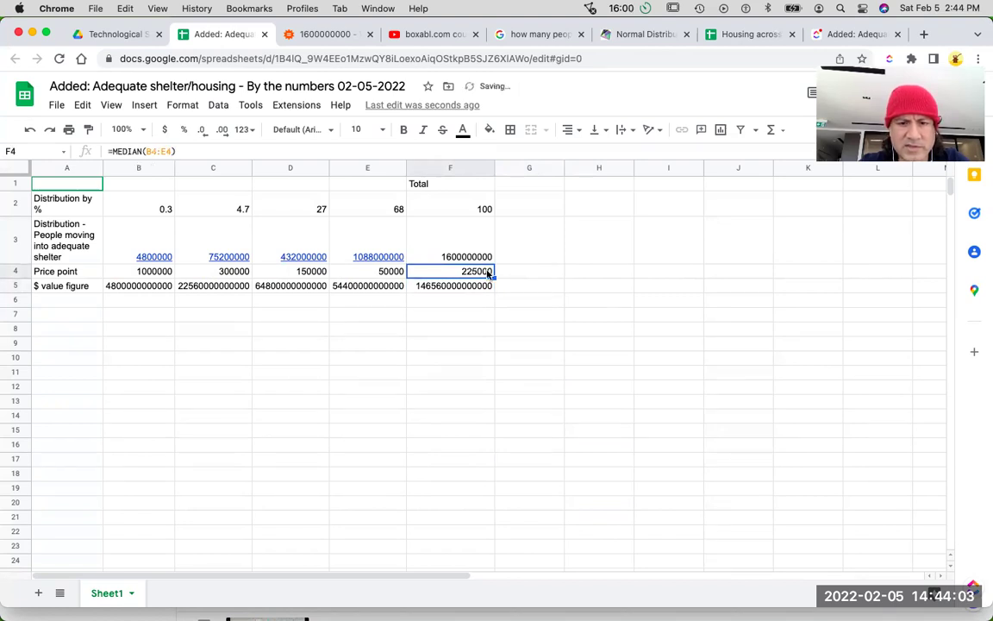
pyautogui.doubleClick(489, 274)
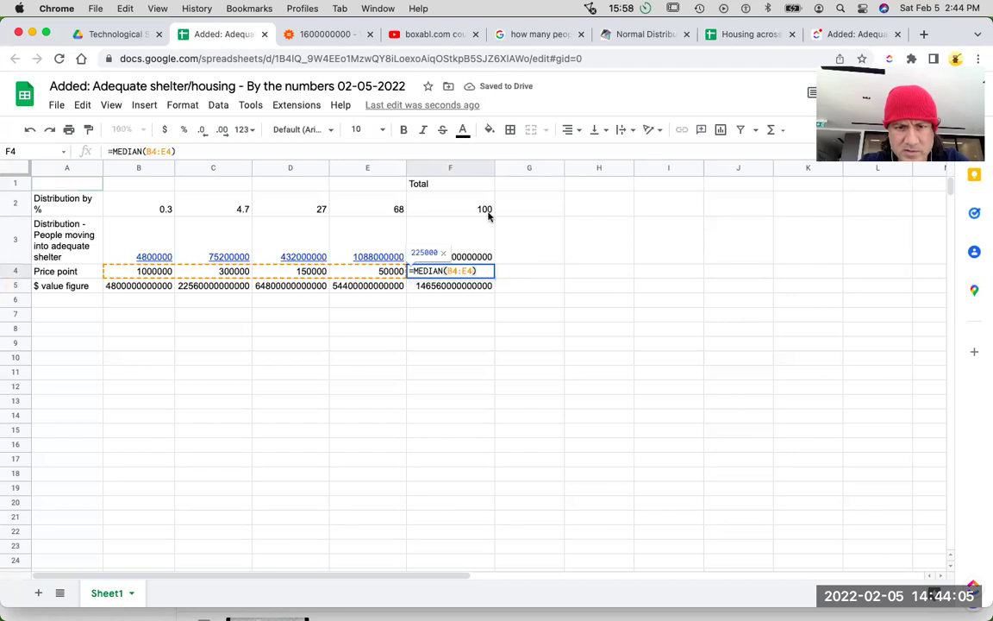
pyautogui.press('Escape')
# Step: Move the "Total" label from F1 to G2, beside the percentage distribution total
pyautogui.click(468, 188)
pyautogui.press('super+c')
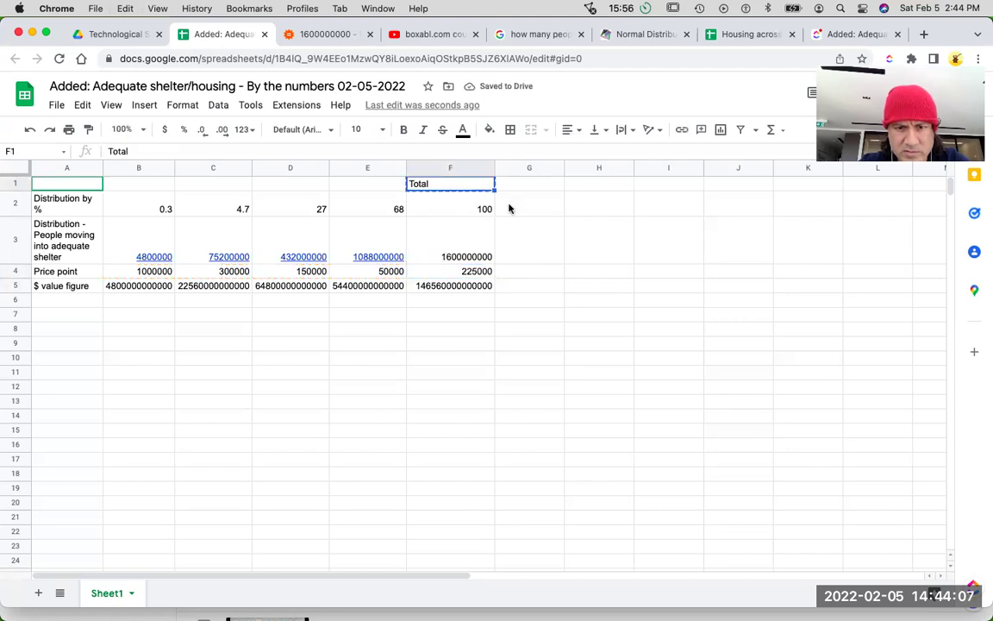
pyautogui.press('Down')
pyautogui.press('Right')
pyautogui.press('super+v')
pyautogui.click(533, 249)
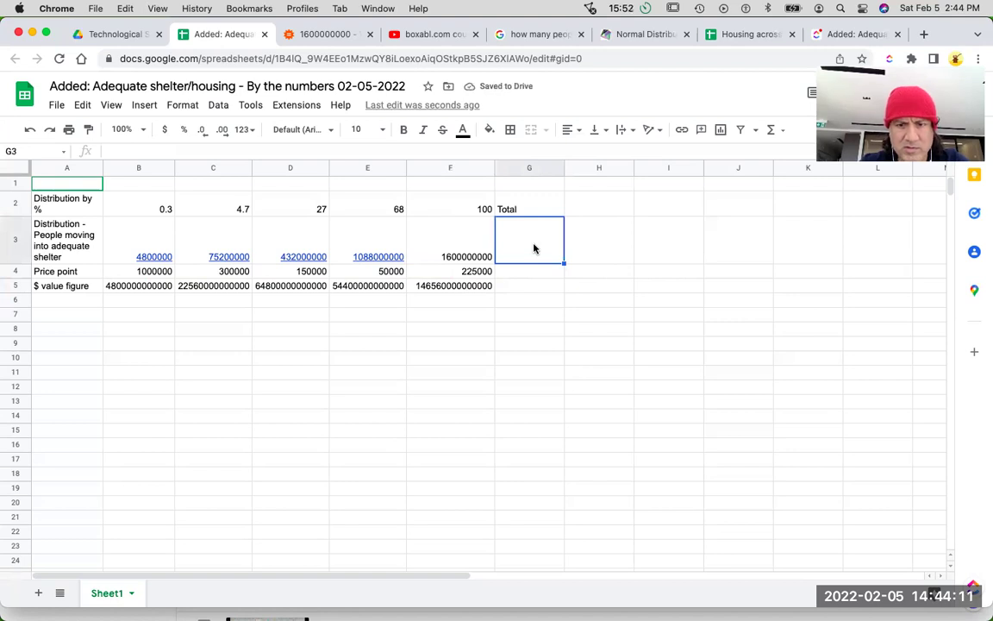
# Step: Copy the "Total" label from G2 into G3 and label the price point row "Median" in G4
pyautogui.click(532, 208)
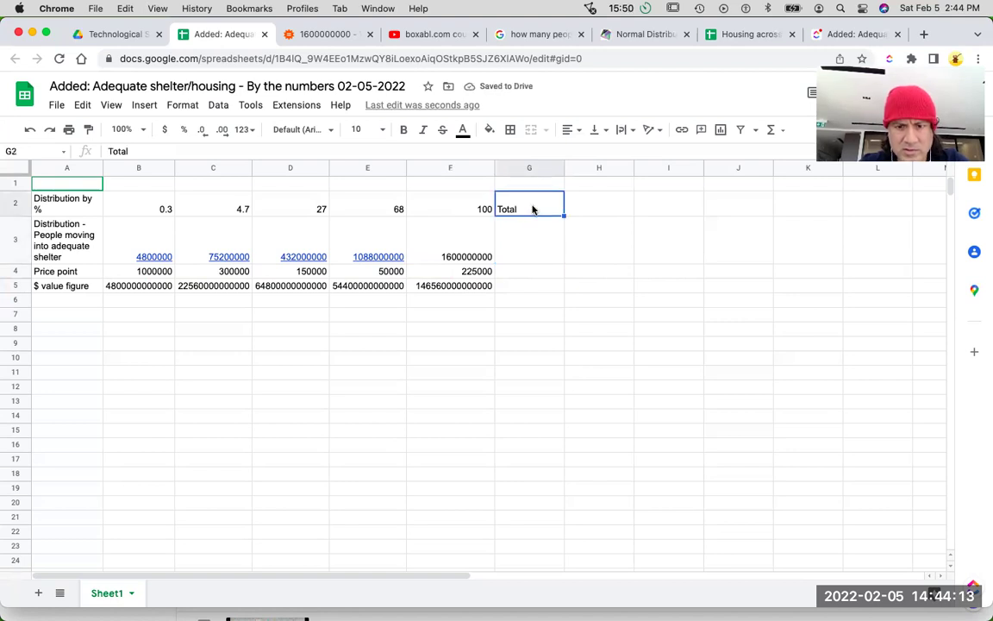
pyautogui.press('super+c')
pyautogui.press('Down')
pyautogui.press('super+v')
pyautogui.press('Down')
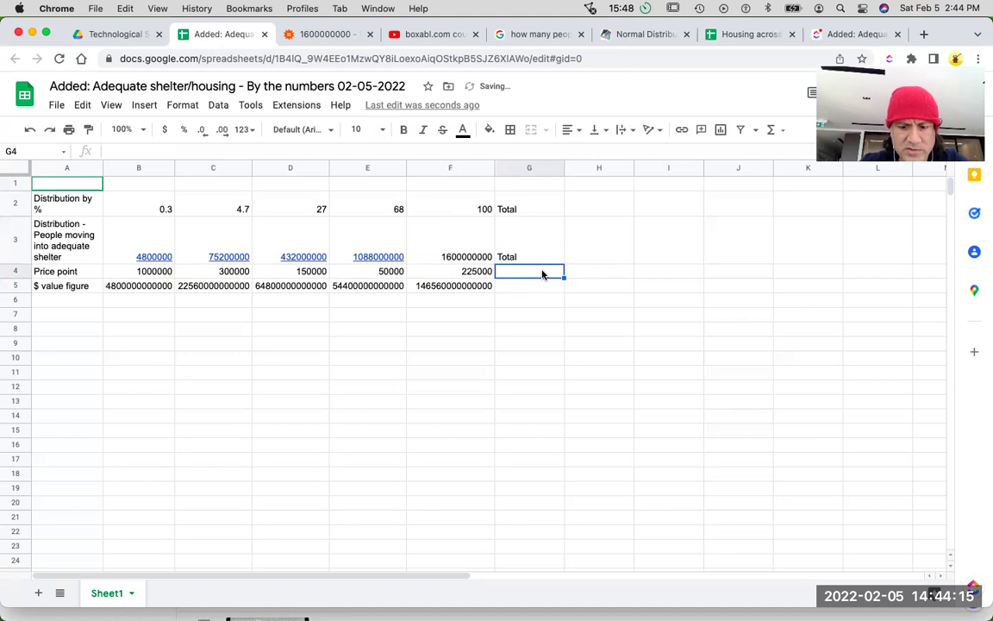
pyautogui.write('Median')
pyautogui.press('Return')
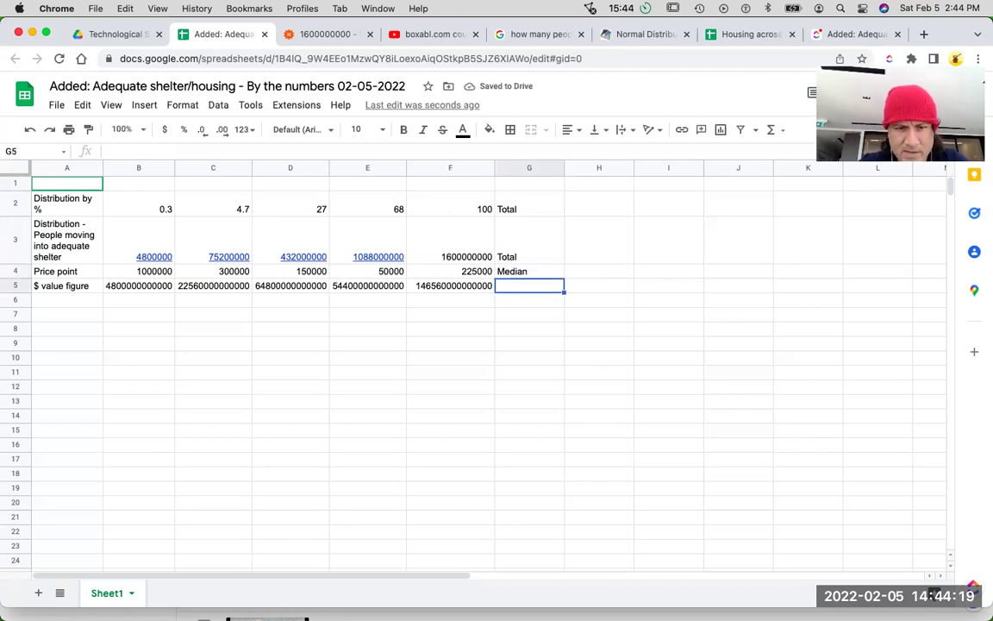
# Step: Copy the "Total" label from G3 into G5 for the $ value figure row
pyautogui.click(541, 255)
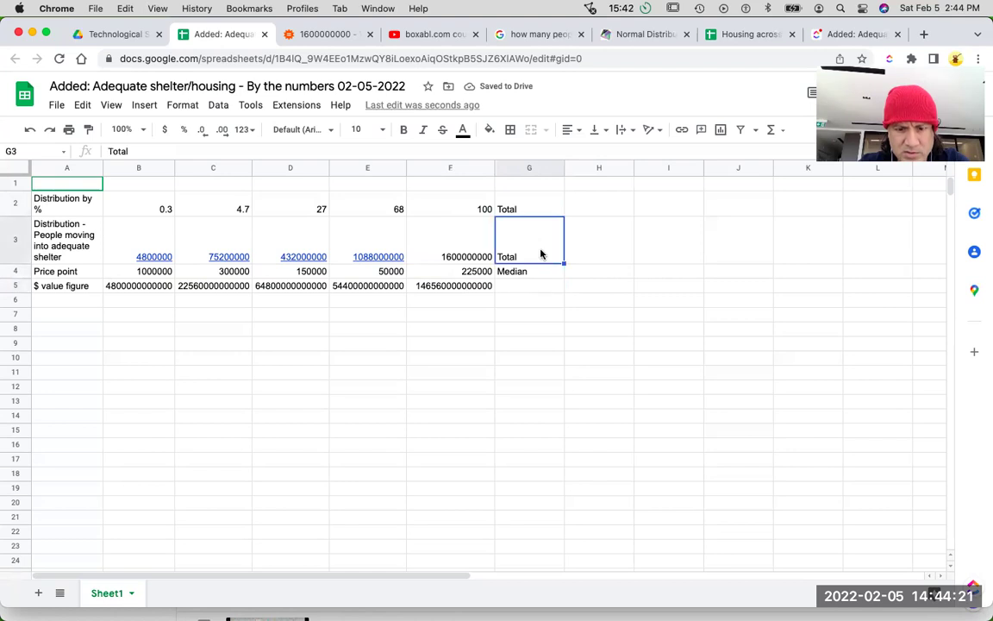
pyautogui.press('super+c')
pyautogui.click(539, 287)
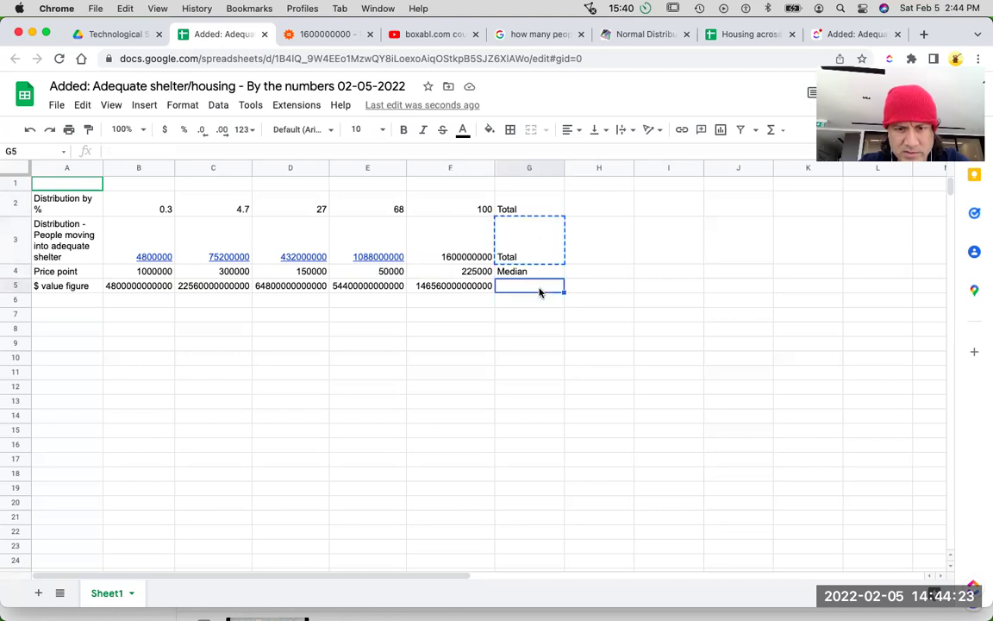
pyautogui.press('super+v')
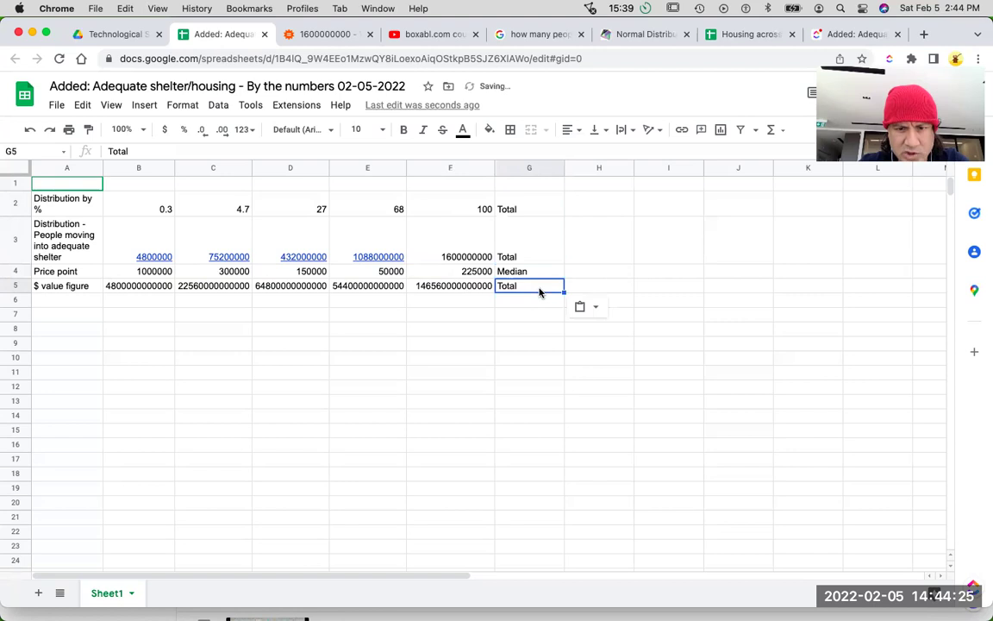
pyautogui.click(465, 289)
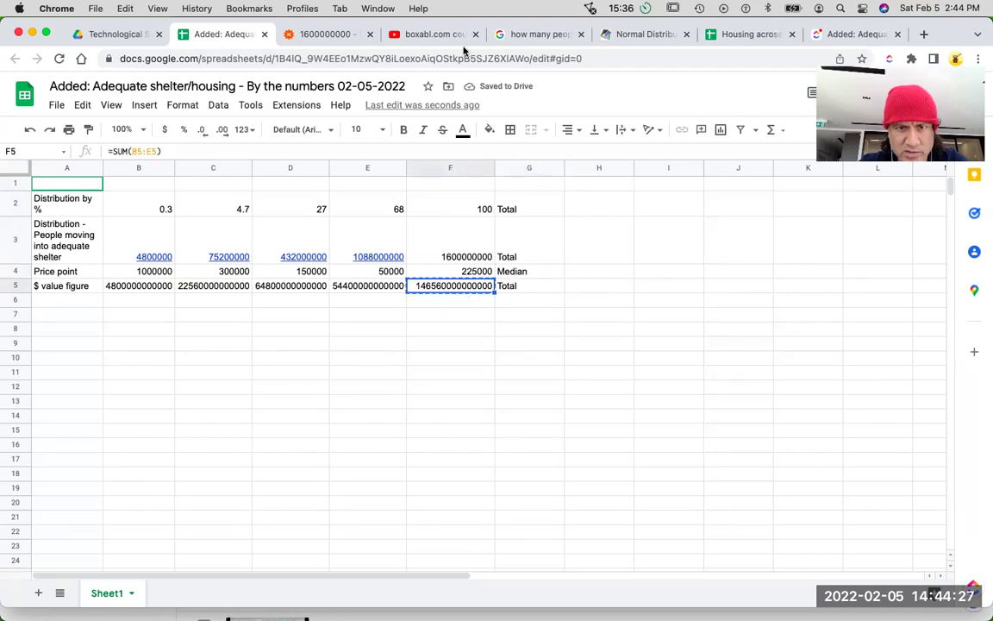
pyautogui.click(342, 38)
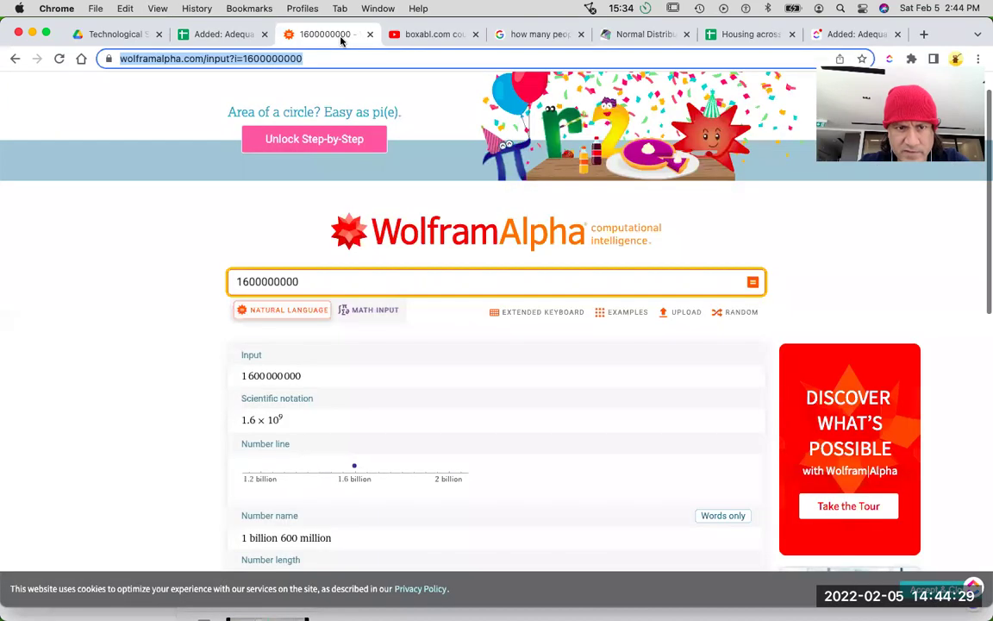
pyautogui.doubleClick(319, 285)
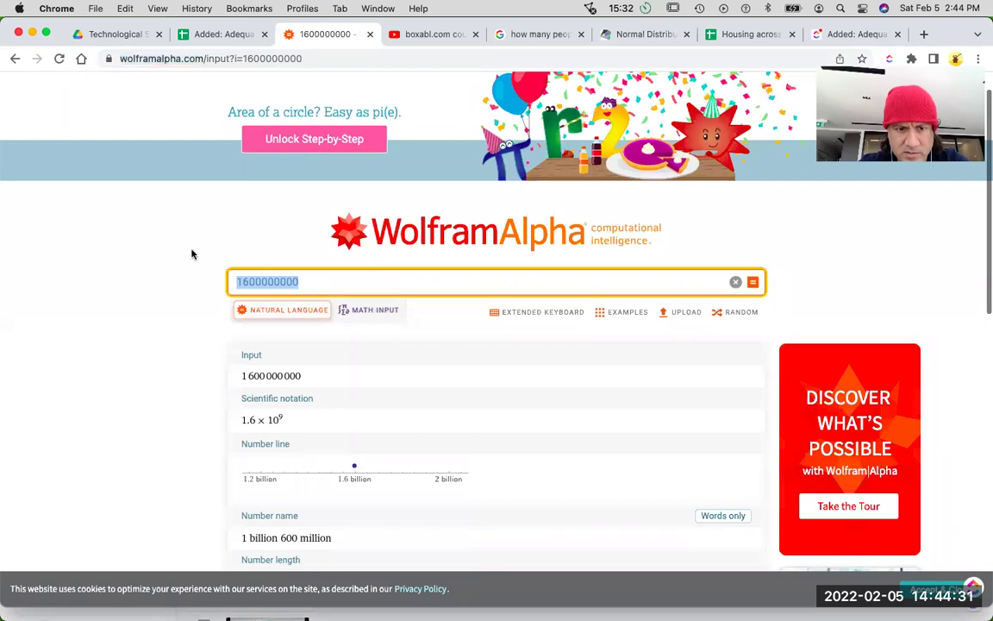
pyautogui.write('146560000000000')
pyautogui.press('Return')
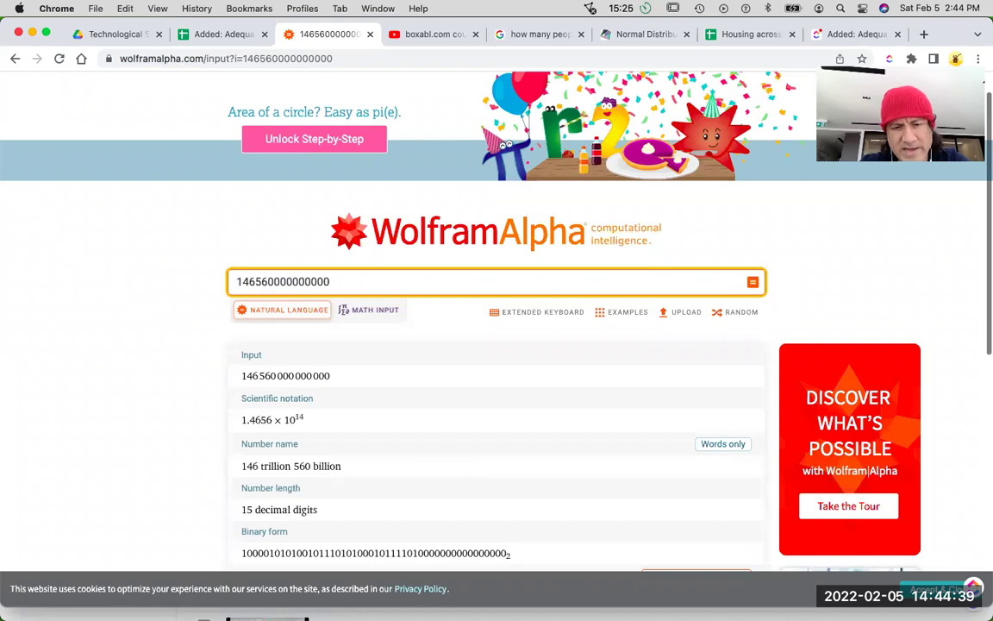
# Step: Compare the sheet's total $ value with the 49500 * 1.6 billion calculation shown in the boxabl.com YouTube video
pyautogui.click(233, 38)
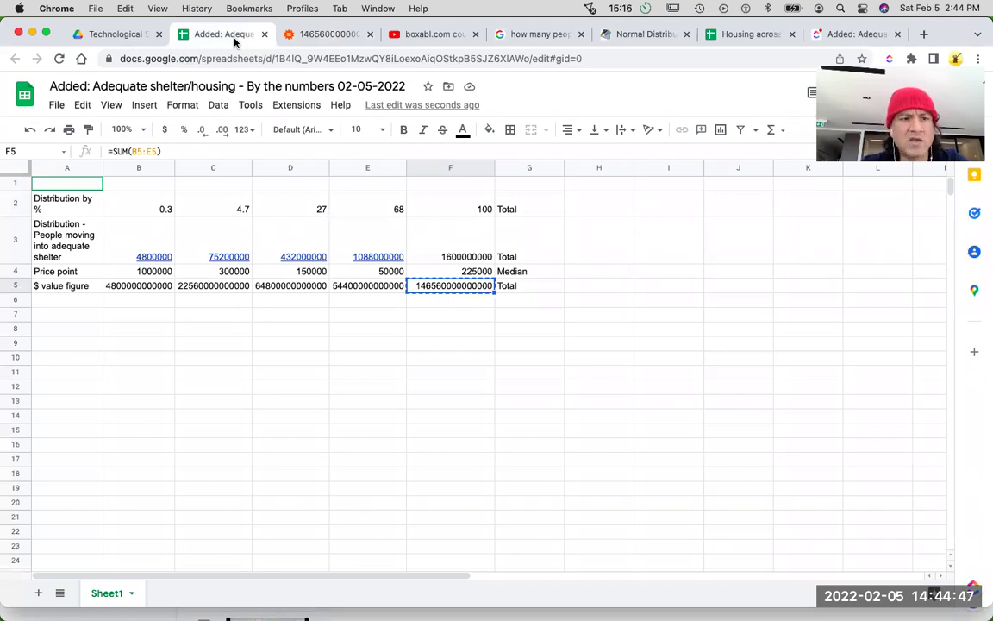
pyautogui.click(402, 43)
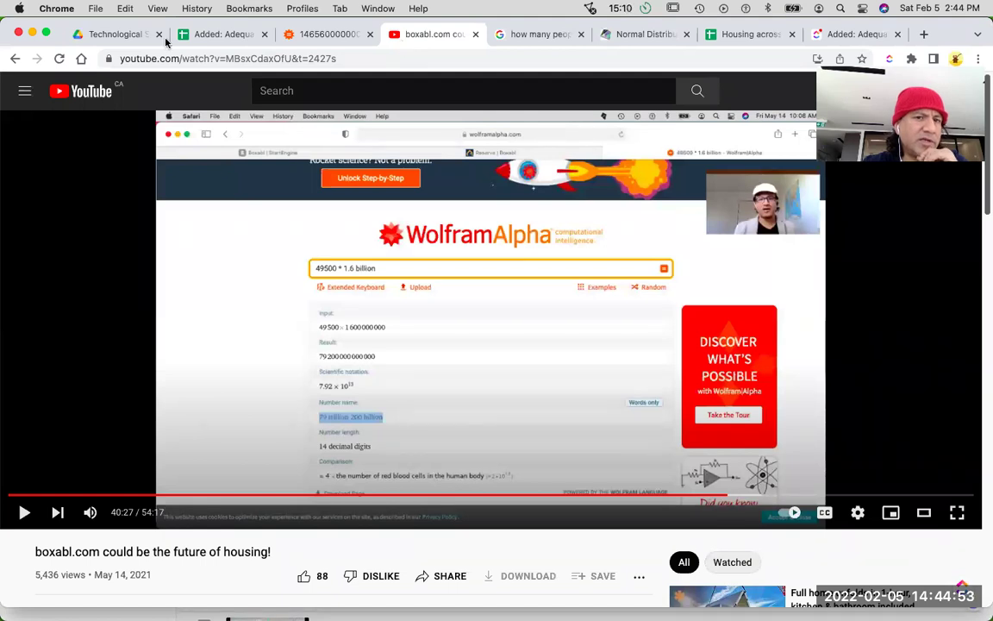
pyautogui.click(222, 39)
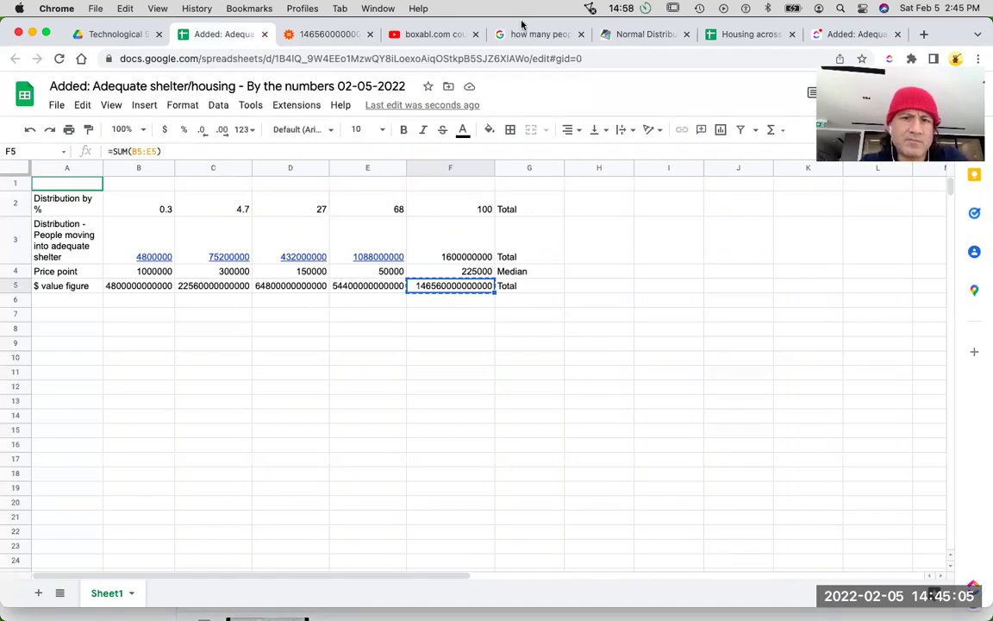
pyautogui.click(436, 34)
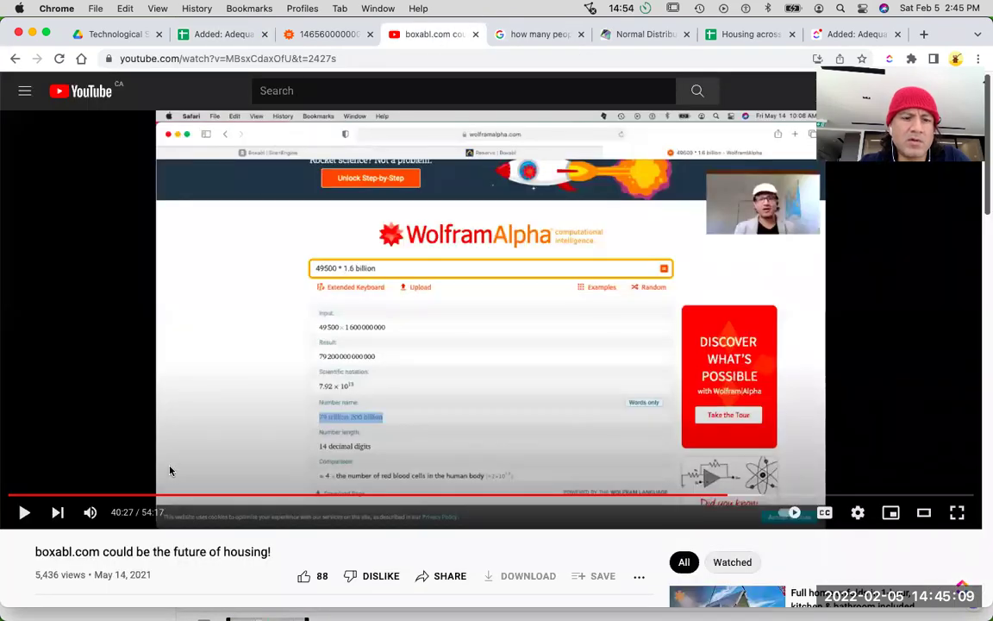
pyautogui.scroll(-1, 170, 472)
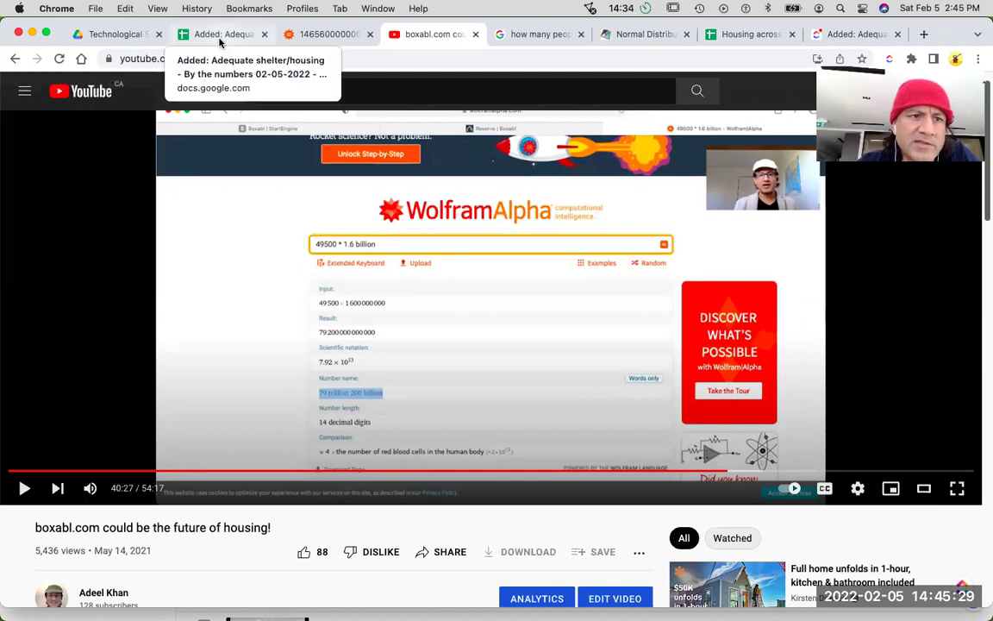
# Step: Go back to the YouTube channel's search results for "housing" and look through the listed videos and playlists
pyautogui.rightClick(15, 59)
pyautogui.click(96, 189)
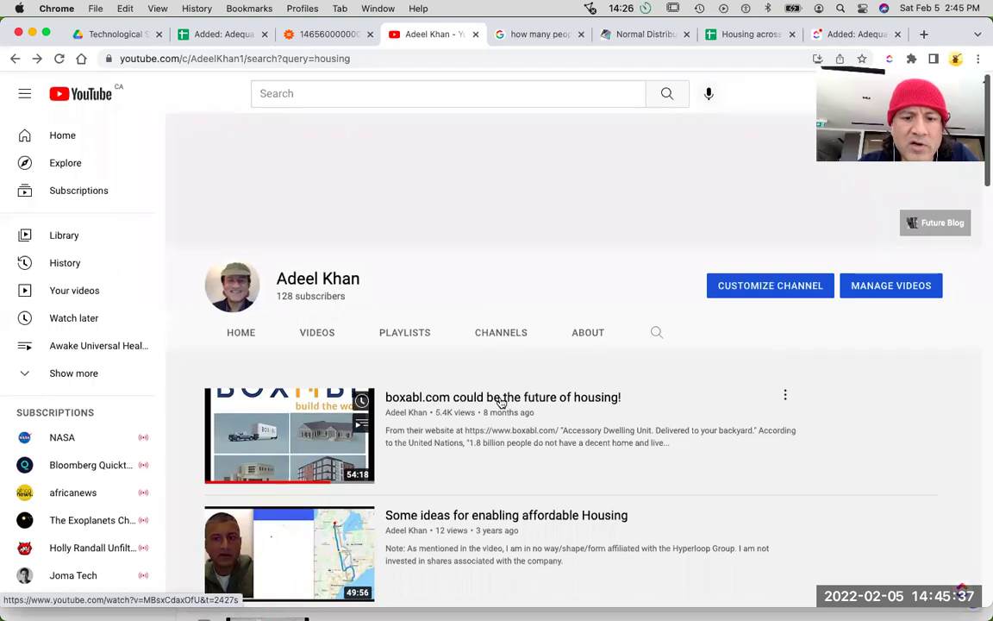
pyautogui.scroll(-2, 499, 402)
pyautogui.scroll(-7, 500, 402)
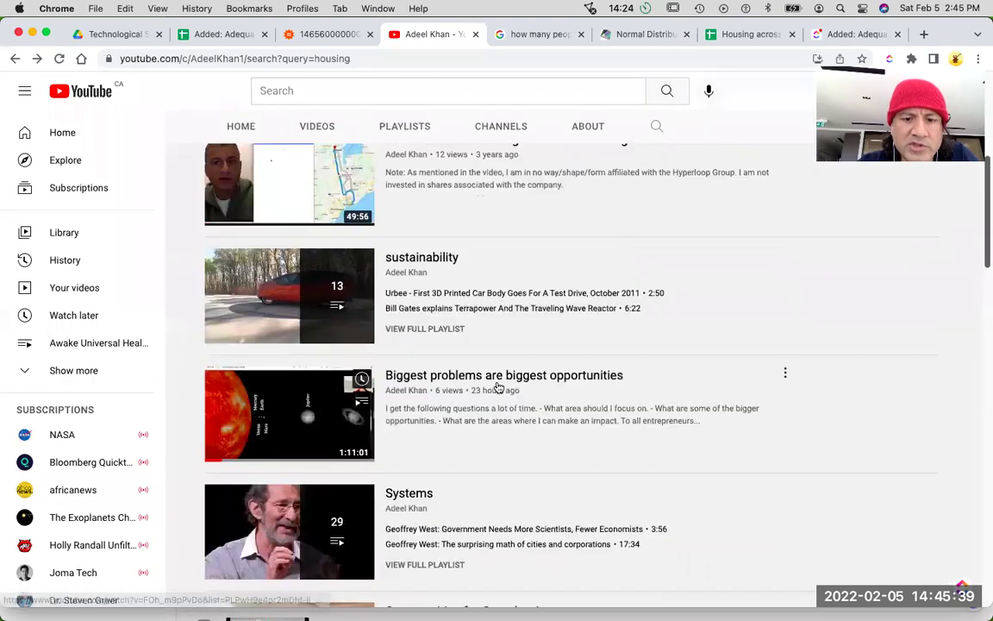
# Step: Open the "Biggest problems are biggest opportunities" video, expand its full description, and follow the Wikipedia list-of-problems link
pyautogui.scroll(-1, 498, 388)
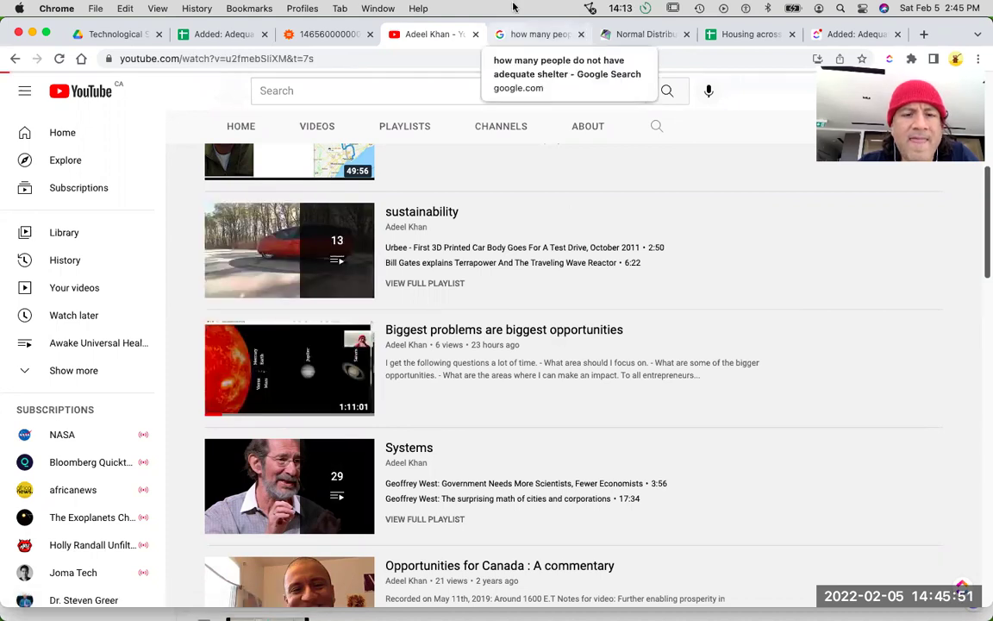
pyautogui.click(318, 272)
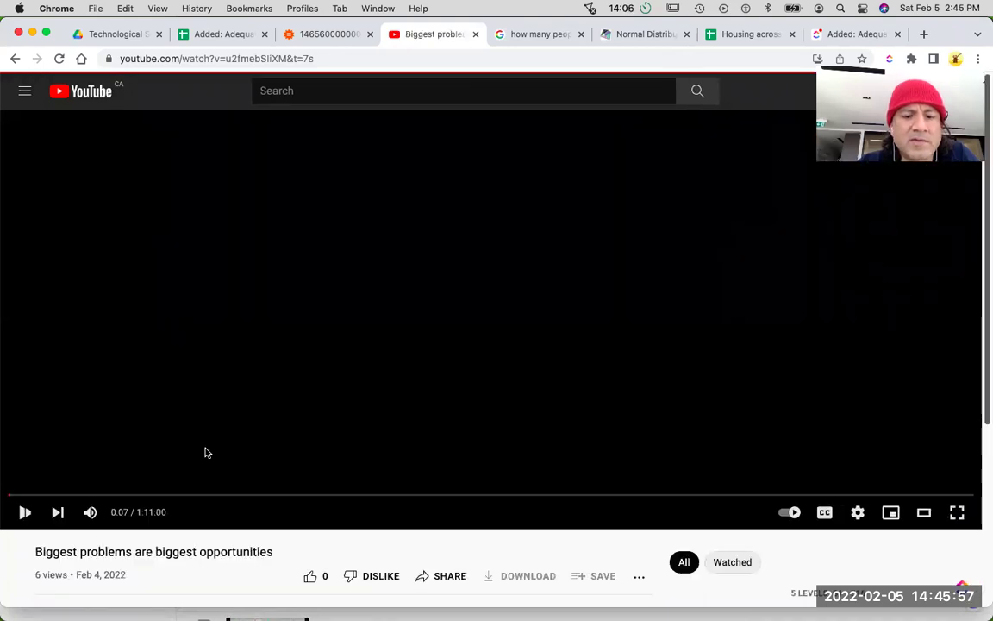
pyautogui.scroll(-5, 207, 453)
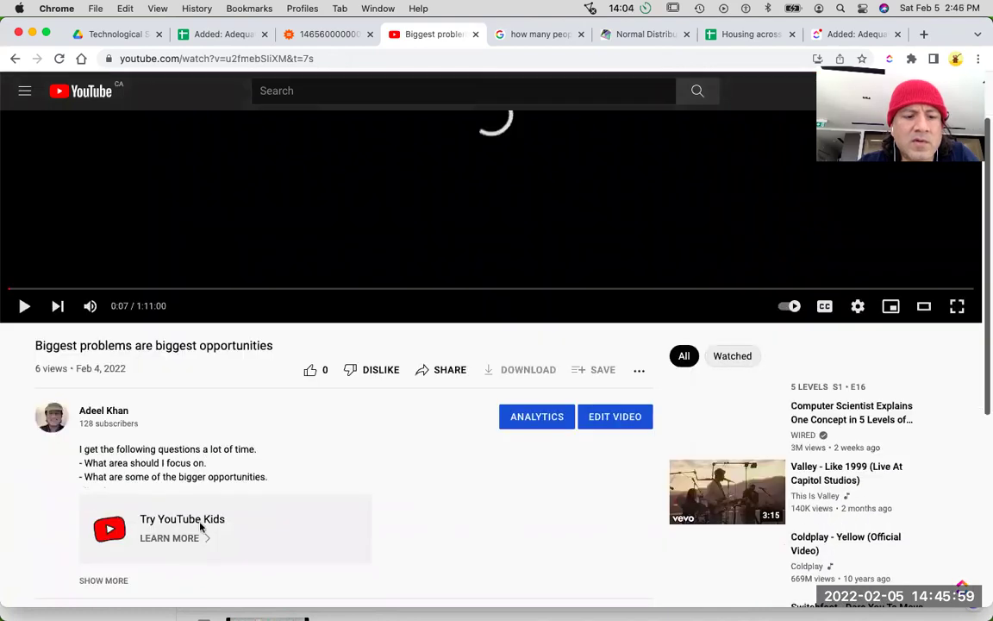
pyautogui.scroll(-2, 201, 528)
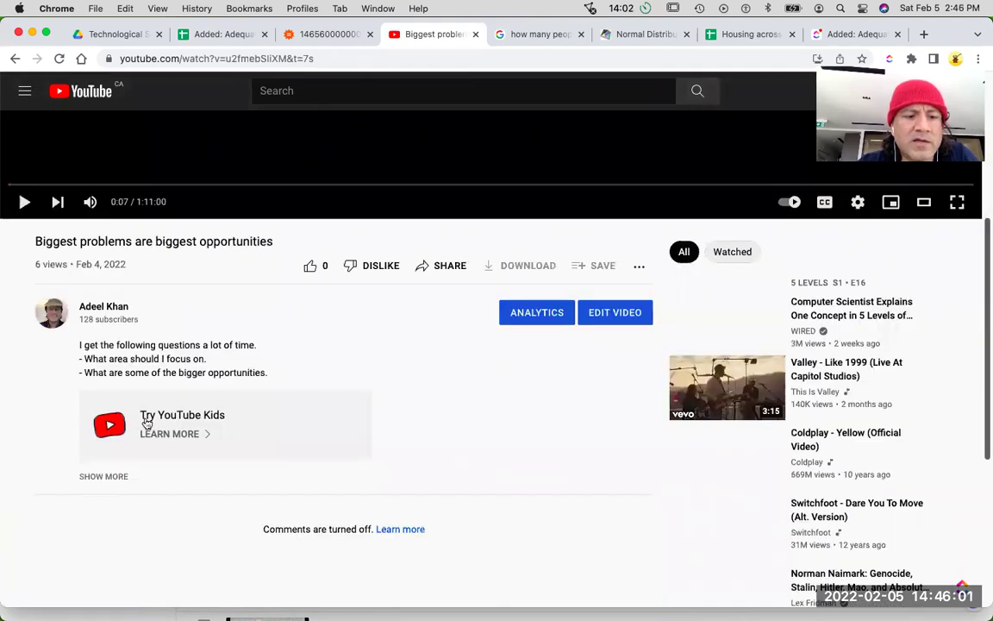
pyautogui.click(225, 341)
pyautogui.scroll(-3, 207, 393)
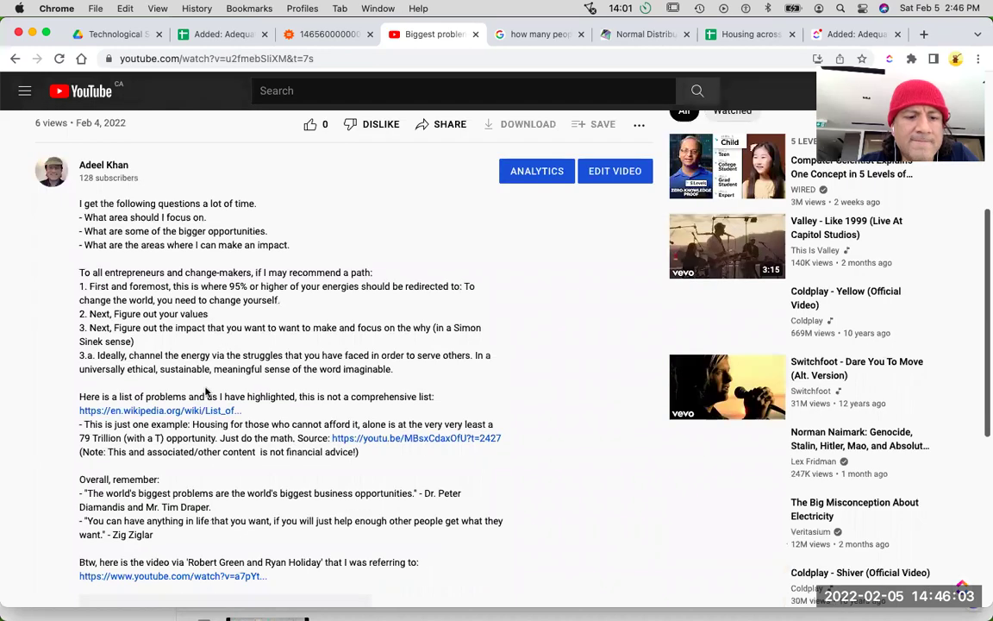
pyautogui.click(216, 410)
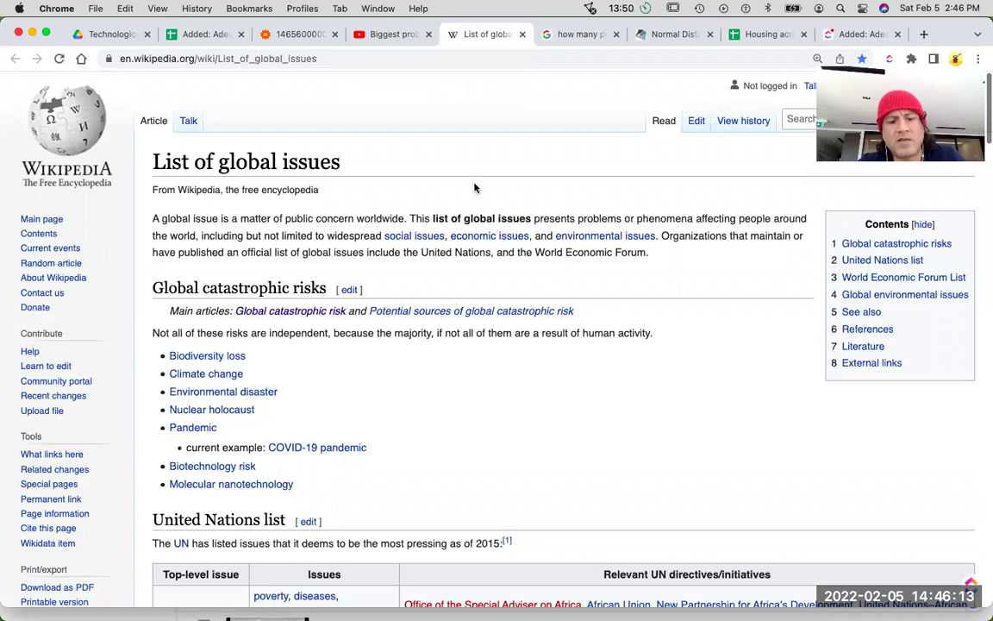
# Step: Search the List of global issues article for "Hous" and then for "Shelter"
pyautogui.press('super+f')
pyautogui.write('Hous')
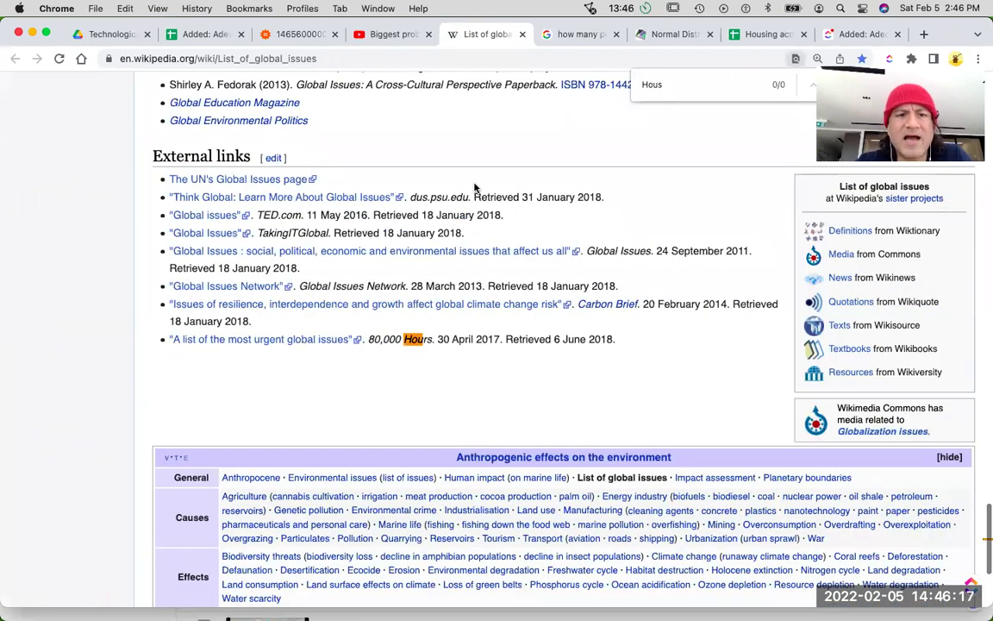
pyautogui.press('super+a')
pyautogui.write('Shelter')
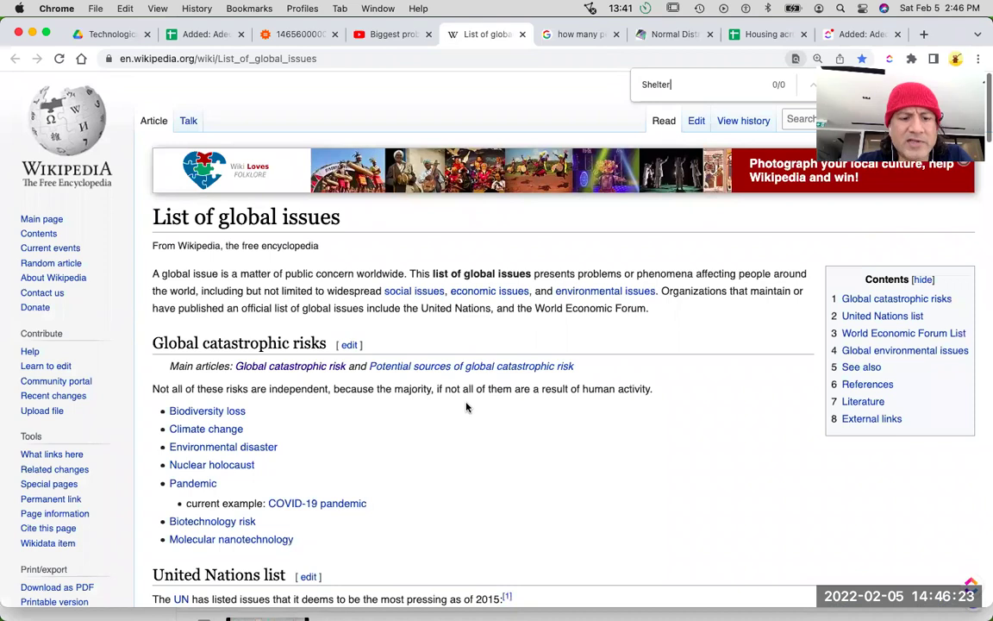
# Step: Examine the first rows of the United Nations list, from Africa to Development, for issues related to housing
pyautogui.scroll(-5, 466, 406)
pyautogui.scroll(-2, 466, 407)
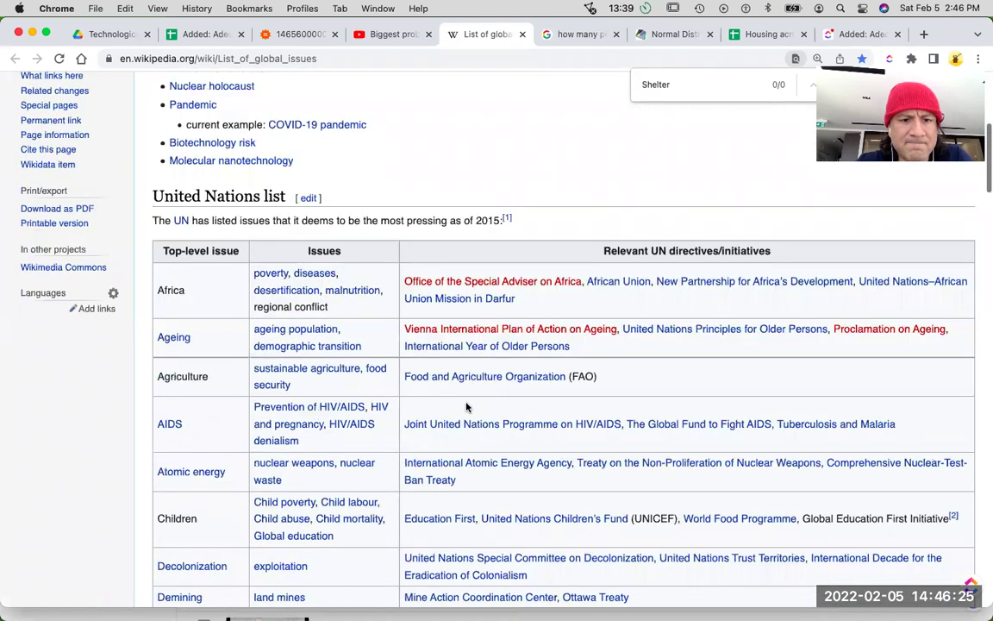
pyautogui.moveTo(282, 275)
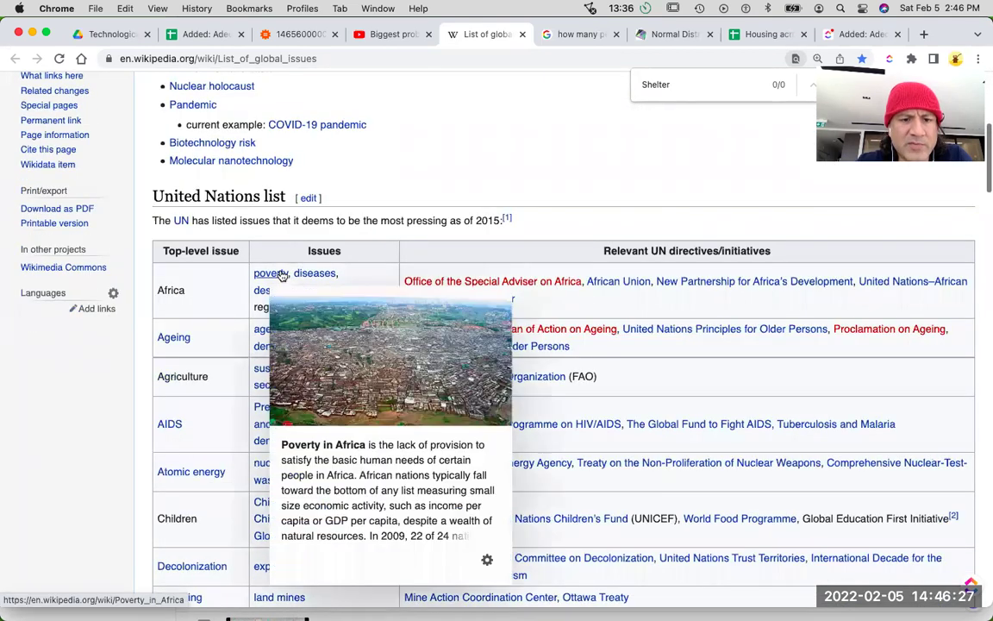
pyautogui.scroll(-1, 362, 316)
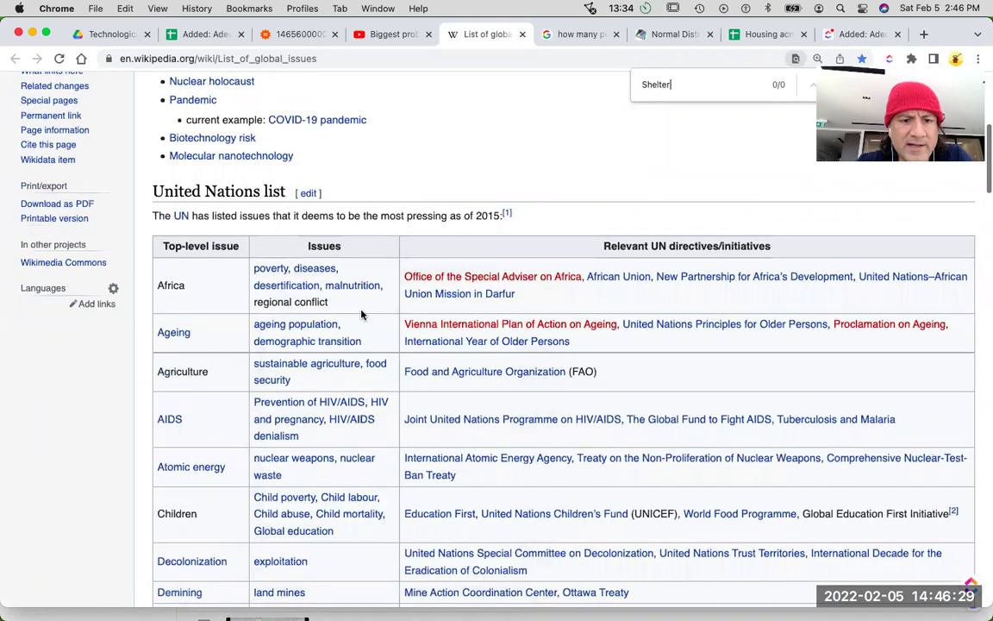
pyautogui.scroll(-1, 362, 315)
pyautogui.moveTo(341, 333)
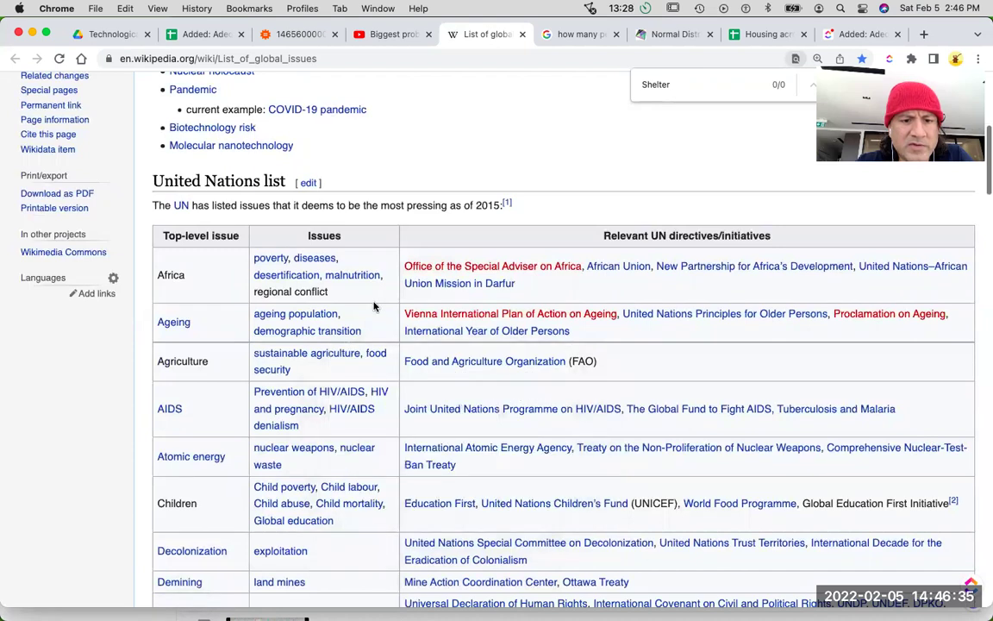
pyautogui.scroll(-5, 375, 306)
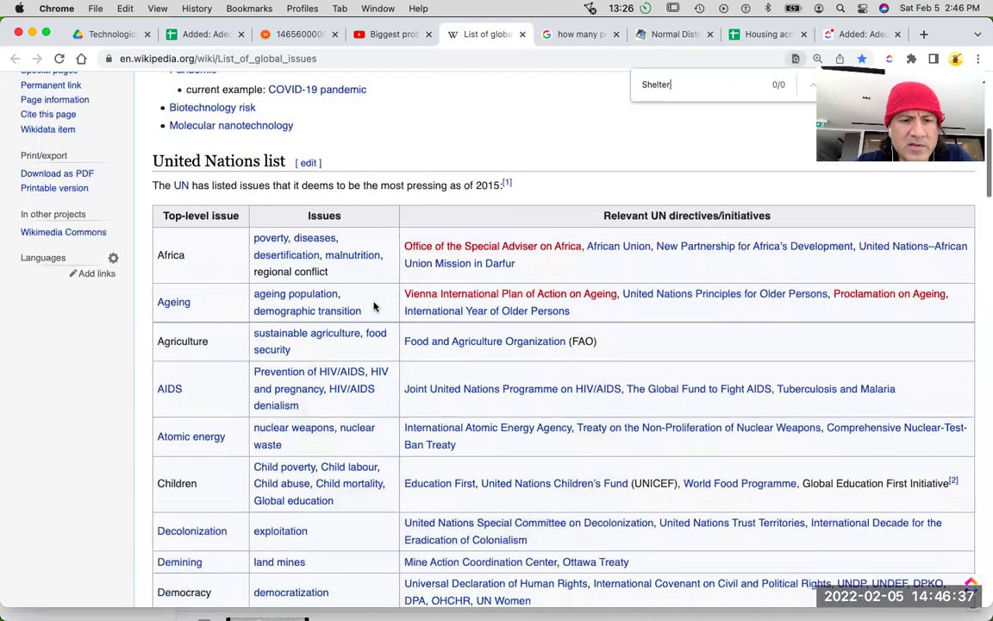
pyautogui.scroll(-1, 375, 306)
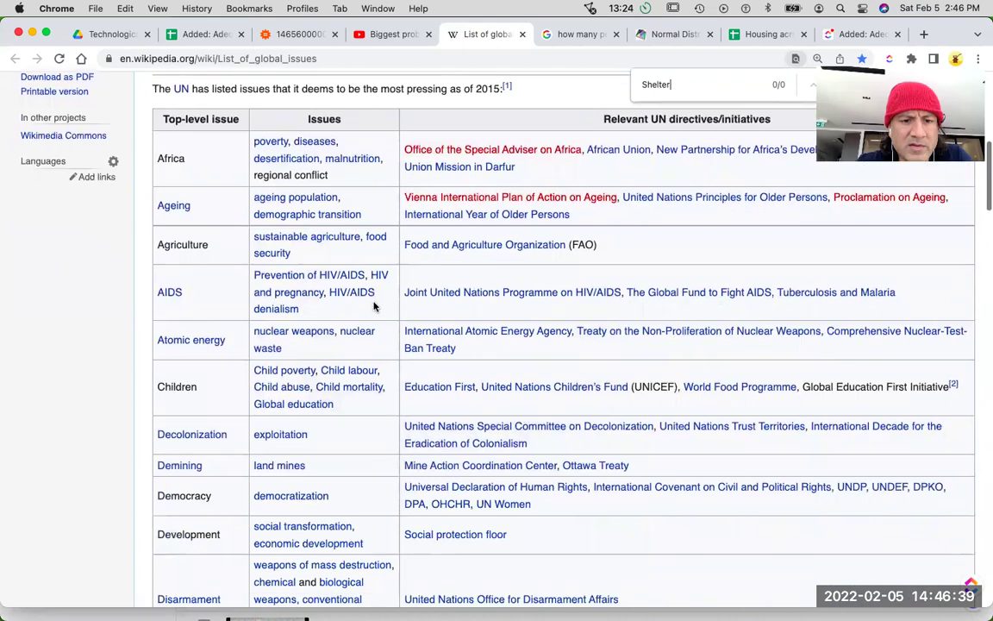
pyautogui.scroll(-5, 374, 306)
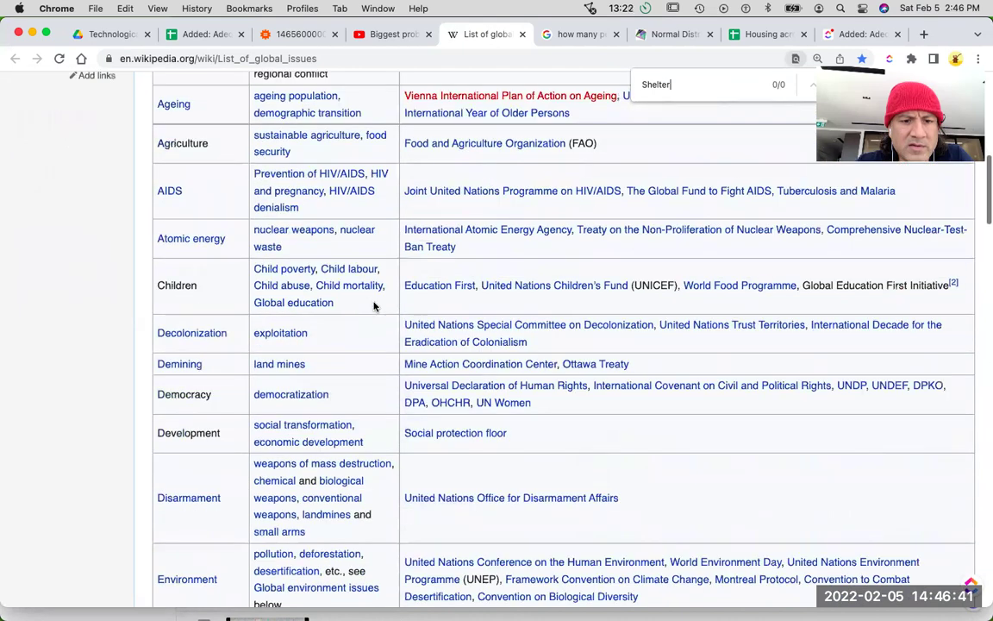
pyautogui.scroll(-5, 374, 306)
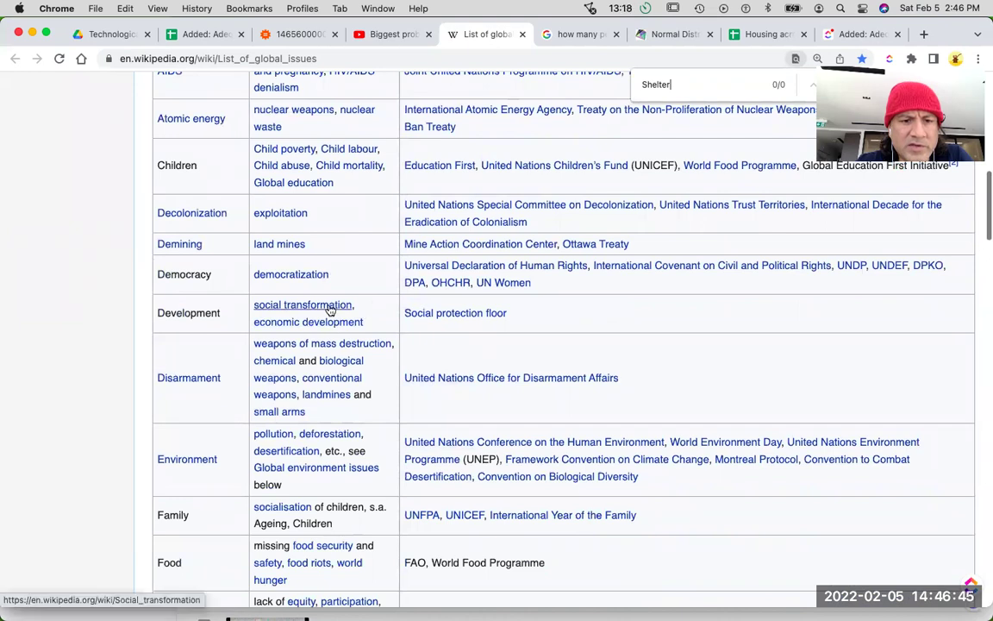
pyautogui.moveTo(329, 309)
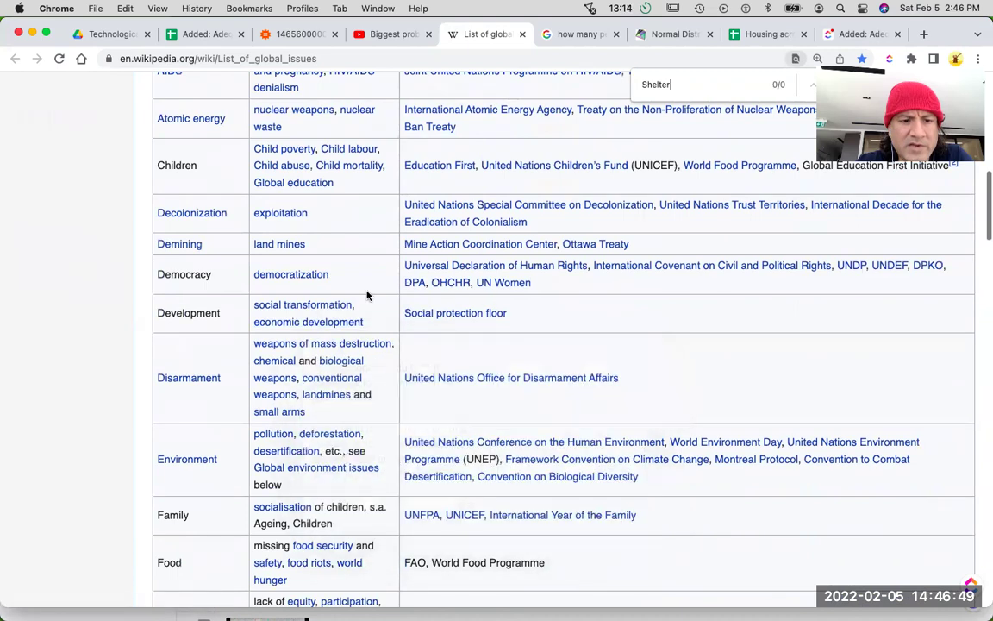
# Step: Examine the remaining United Nations list rows for housing, previewing urbanization and UN-HABITAT in the Human settlements row
pyautogui.scroll(-5, 366, 295)
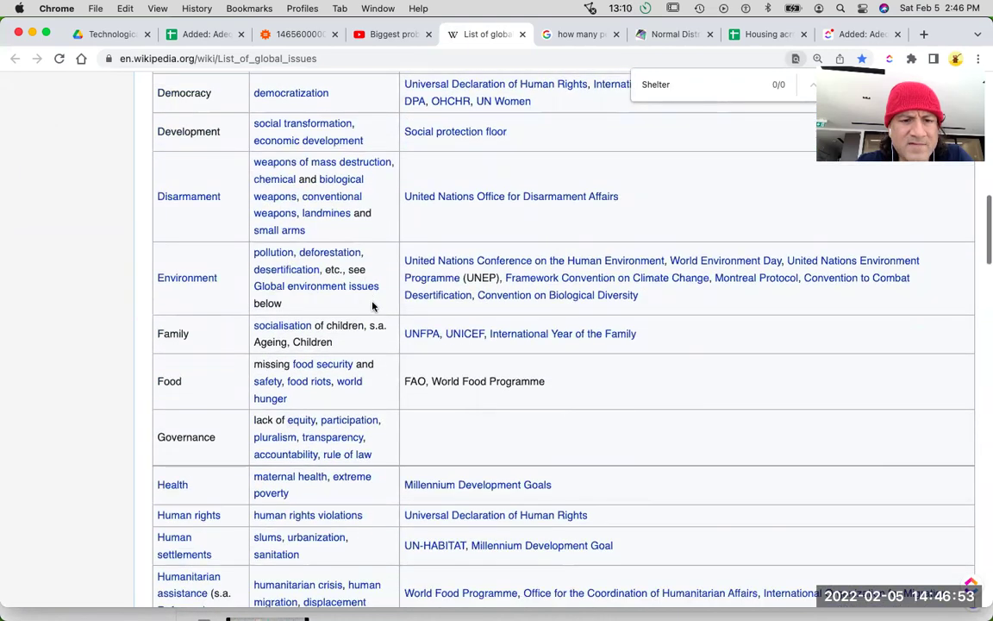
pyautogui.scroll(-2, 372, 306)
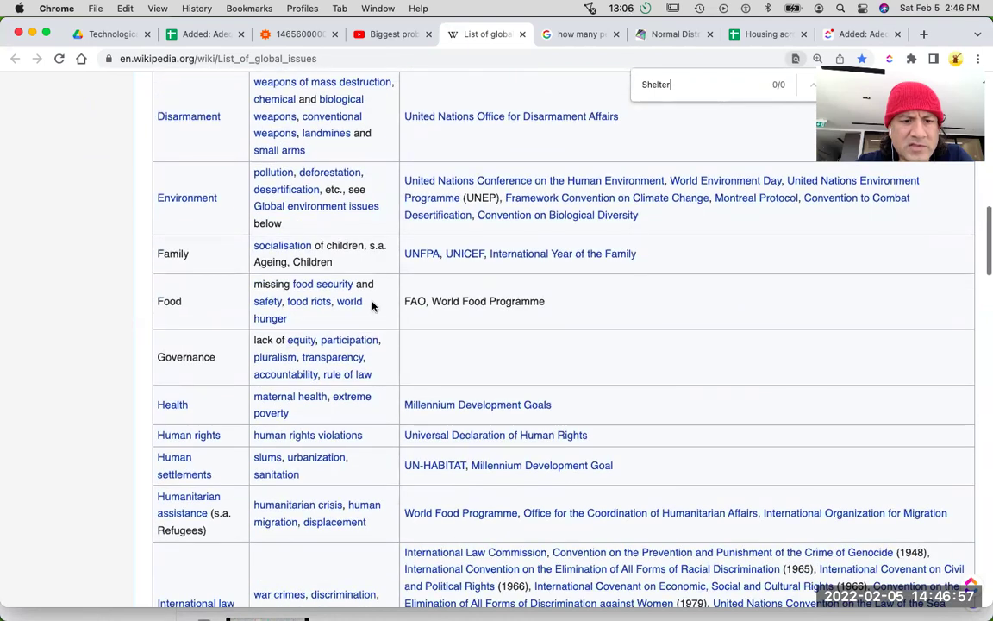
pyautogui.scroll(-2, 373, 305)
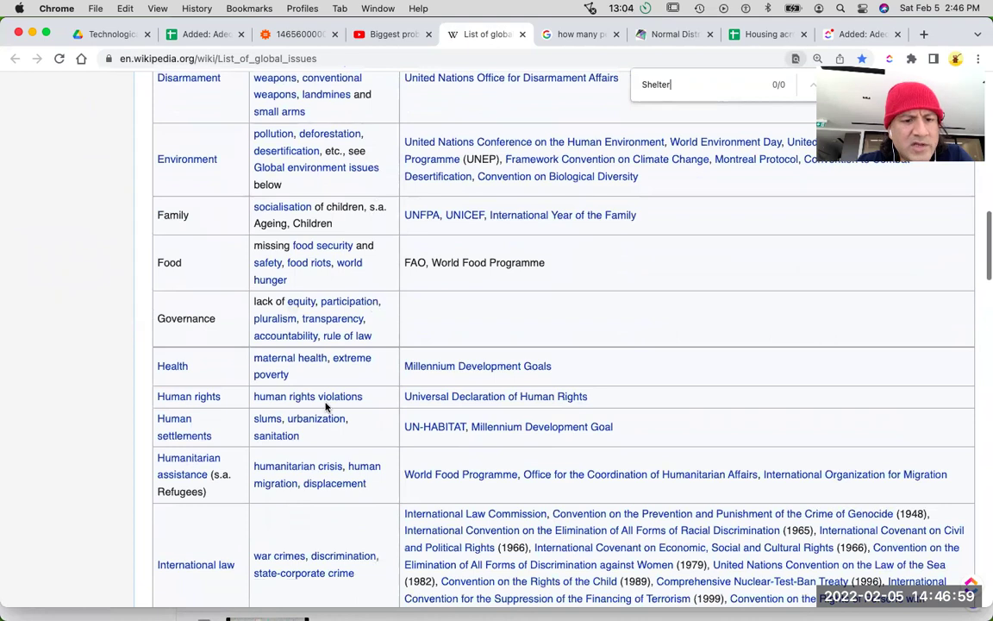
pyautogui.moveTo(316, 420)
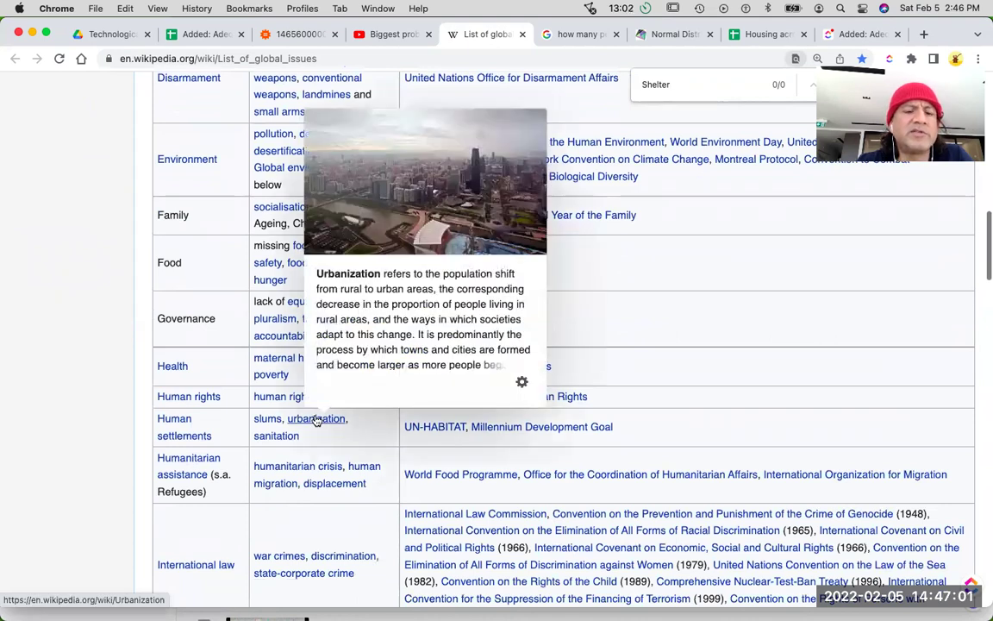
pyautogui.scroll(-2, 322, 434)
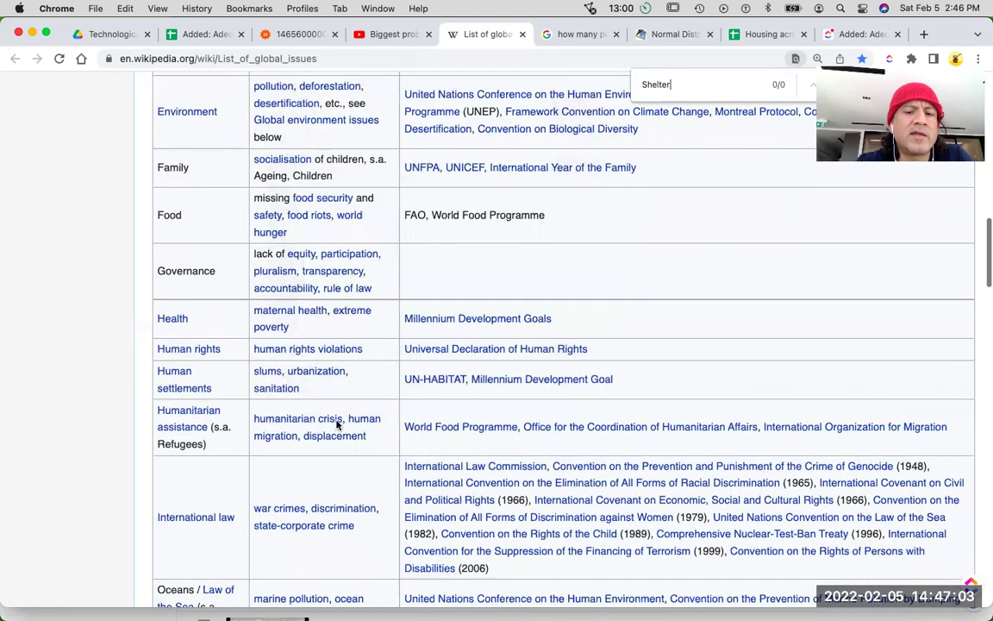
pyautogui.moveTo(449, 381)
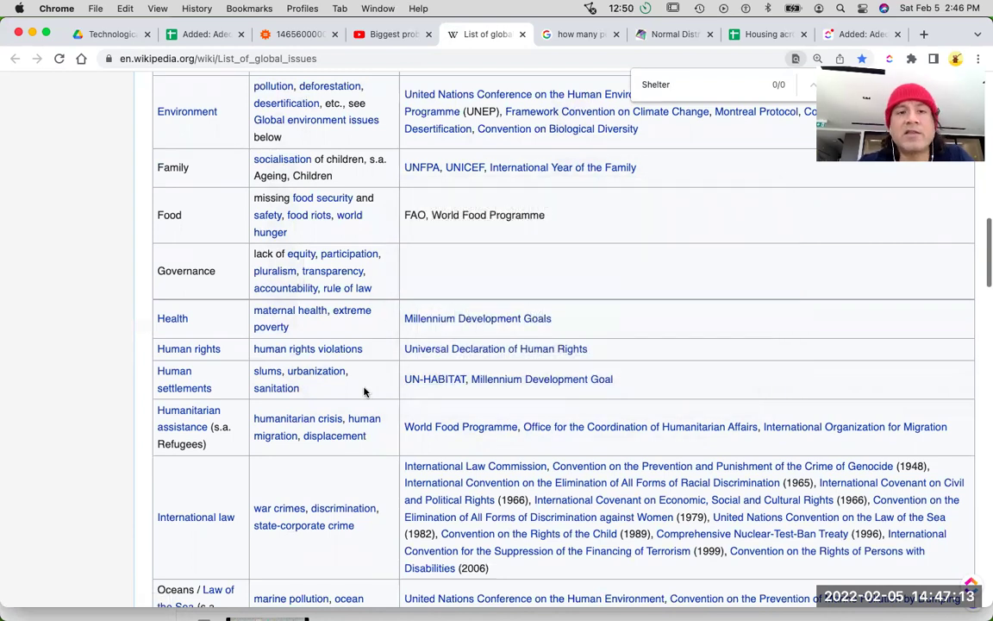
pyautogui.scroll(-1, 364, 393)
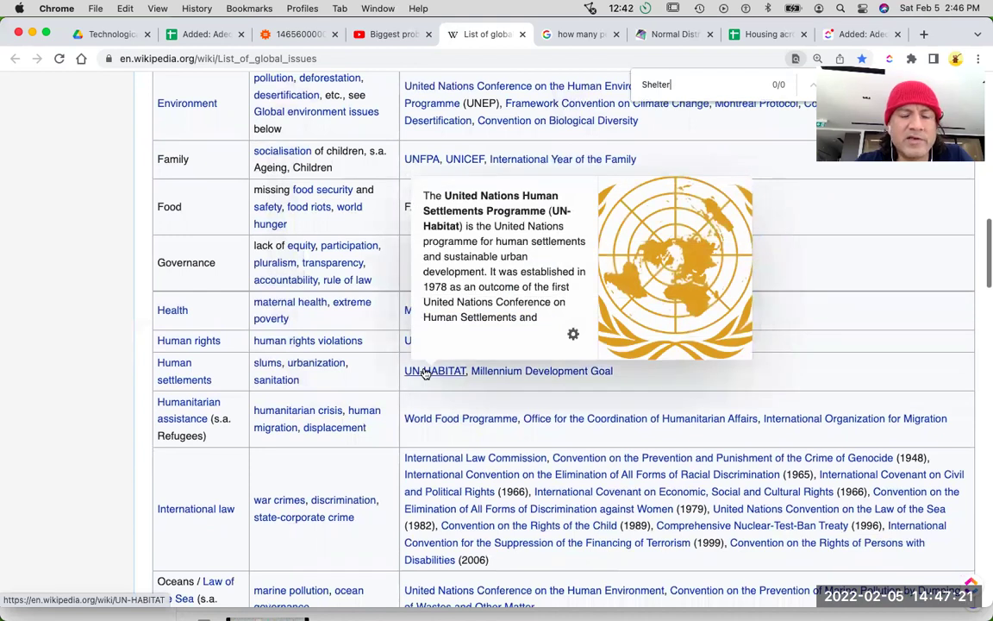
pyautogui.scroll(-2, 367, 369)
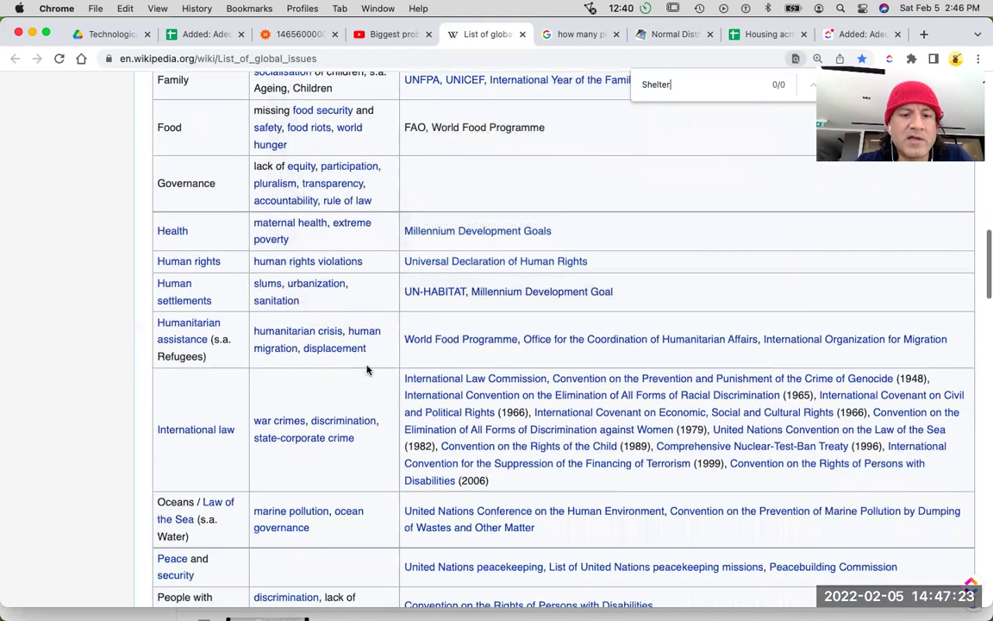
pyautogui.scroll(-1, 366, 369)
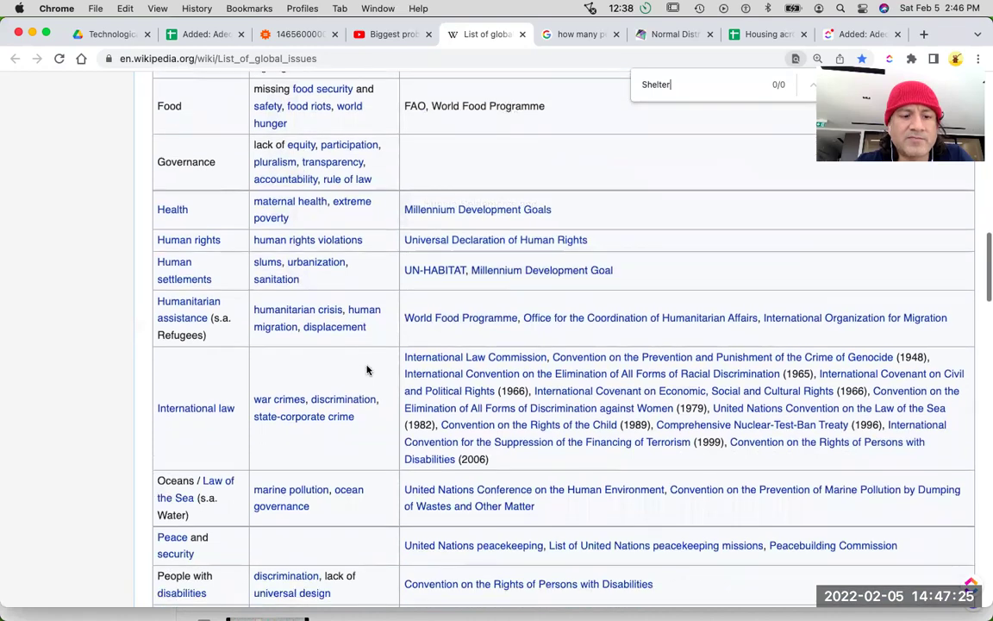
pyautogui.scroll(-5, 366, 369)
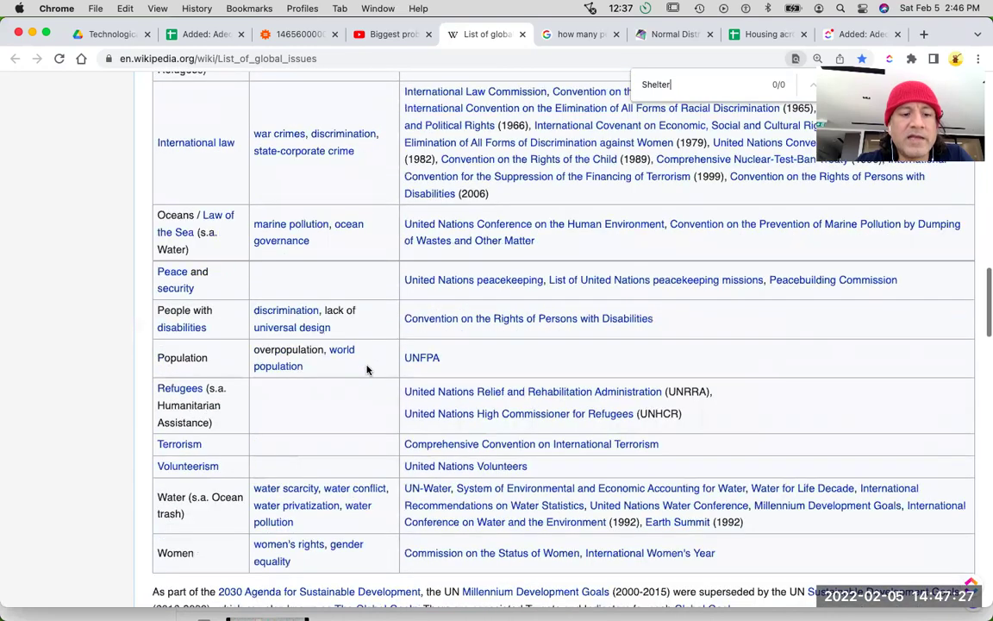
pyautogui.scroll(5, 367, 369)
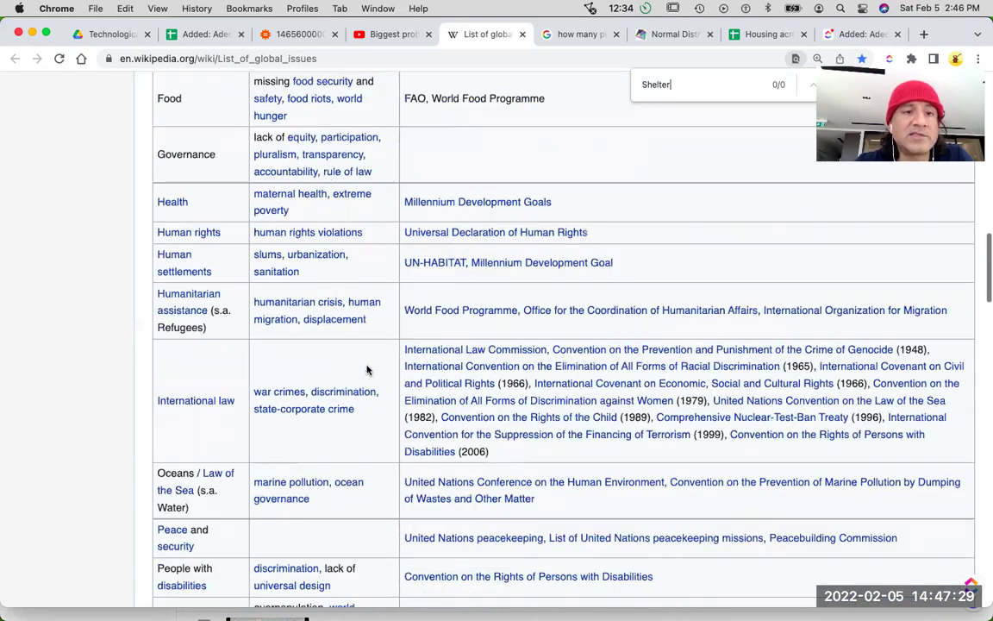
# Step: Review the adequate housing spreadsheet's $ value total alongside the Wikipedia issues list and the YouTube video page
pyautogui.click(202, 34)
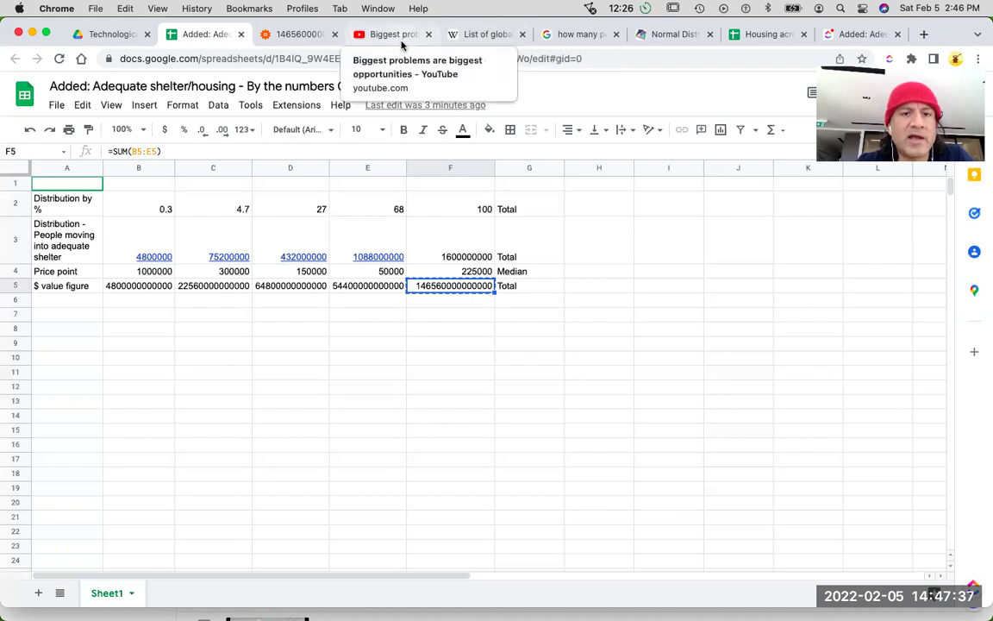
pyautogui.click(482, 35)
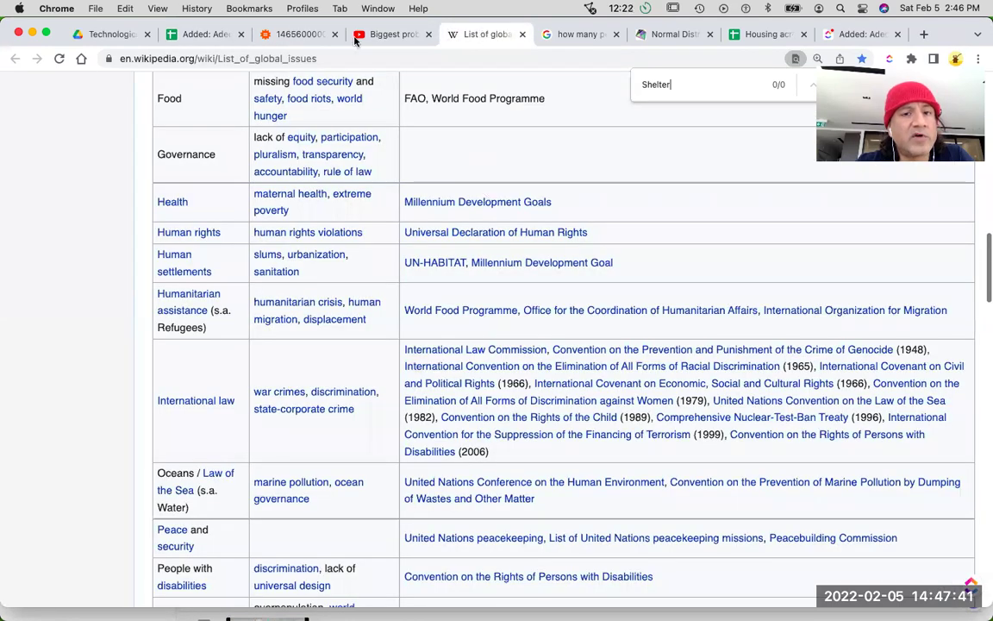
pyautogui.click(363, 39)
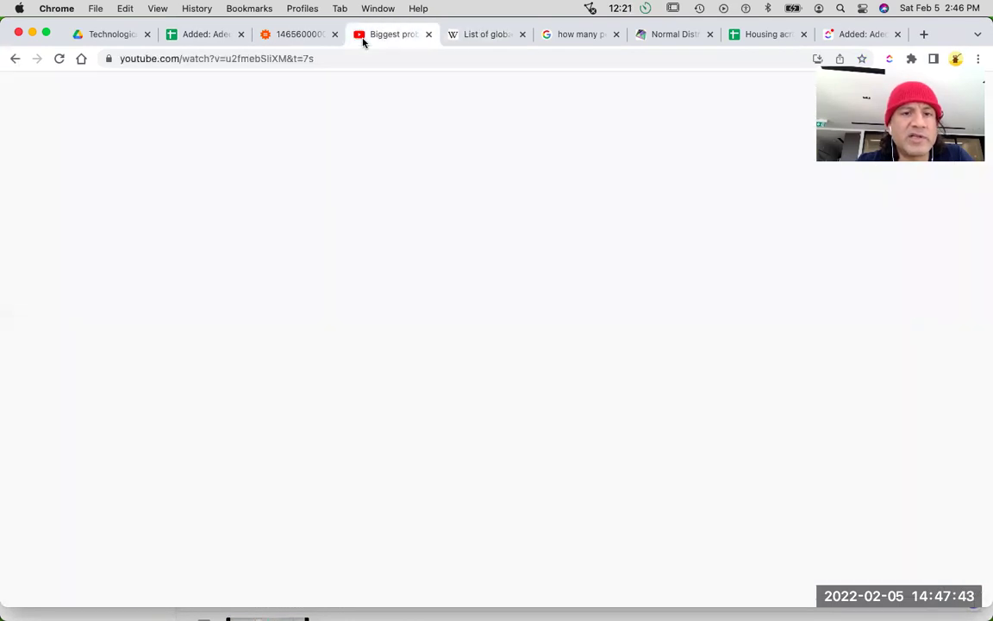
pyautogui.click(315, 36)
pyautogui.click(354, 281)
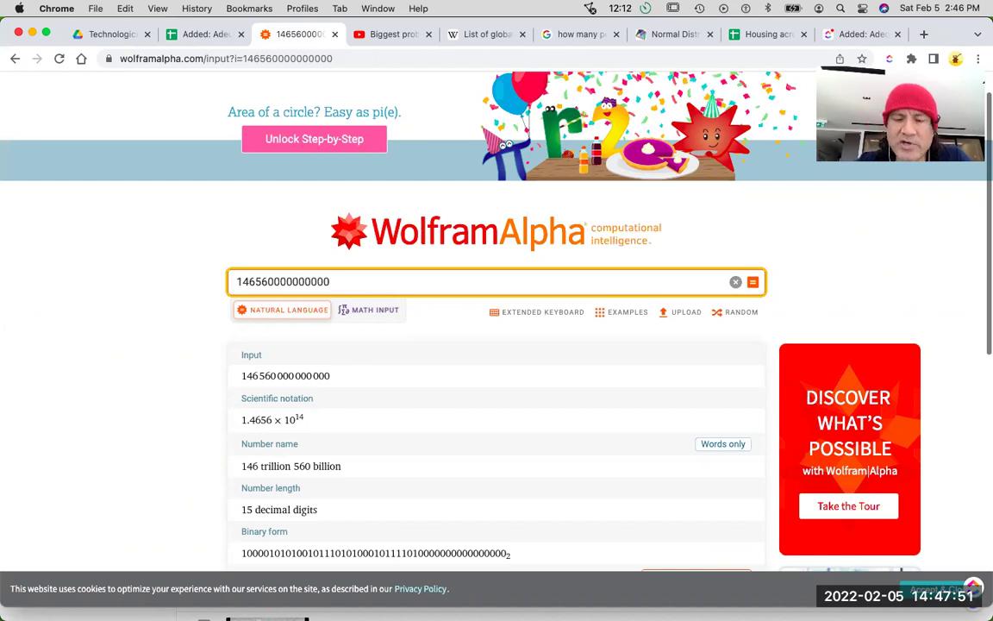
pyautogui.write('/ 1')
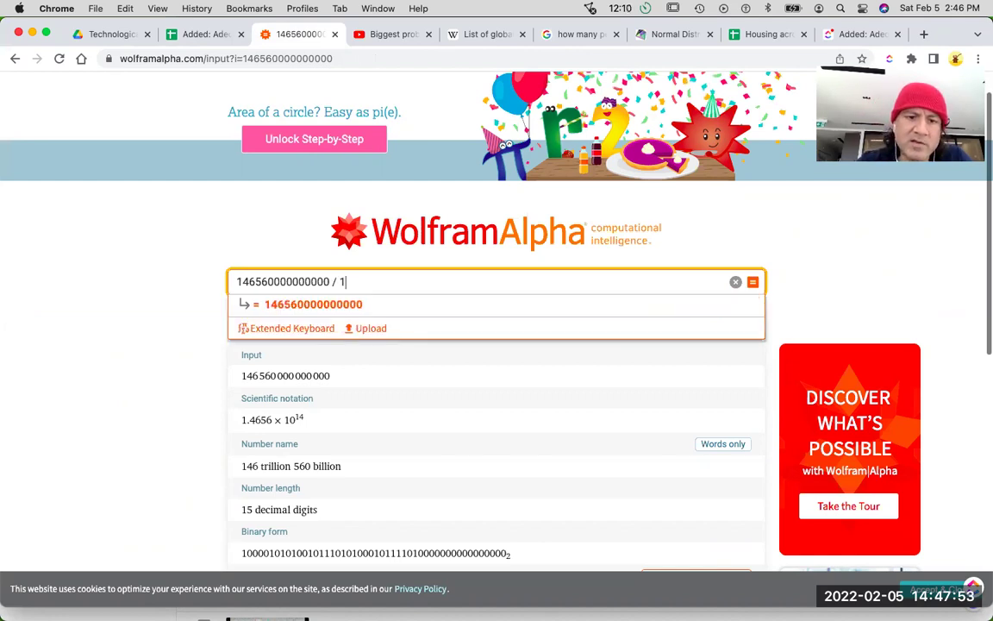
pyautogui.write('0000')
pyautogui.press('Return')
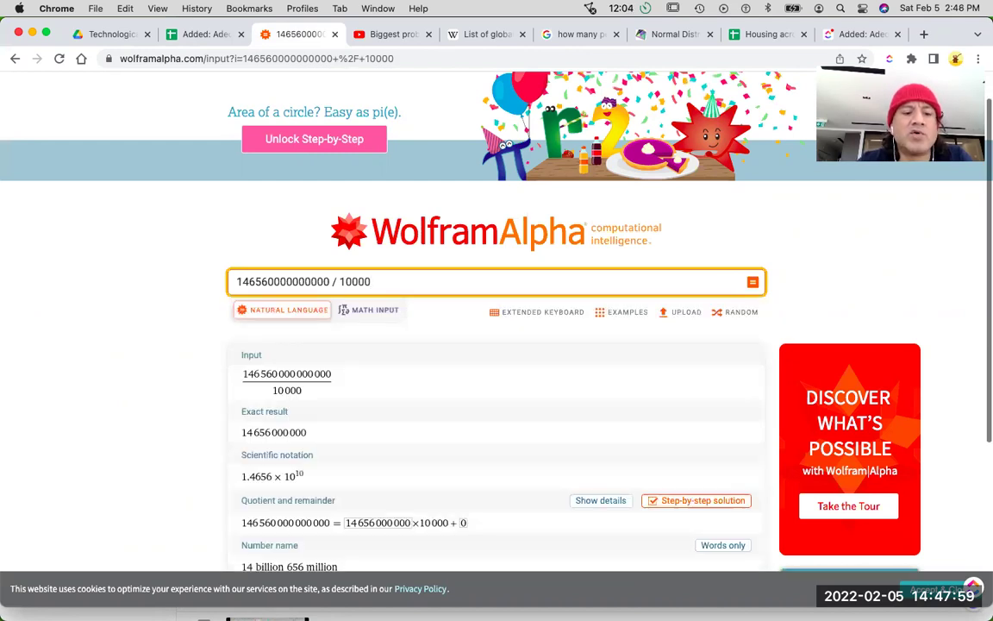
pyautogui.scroll(-2, 496, 310)
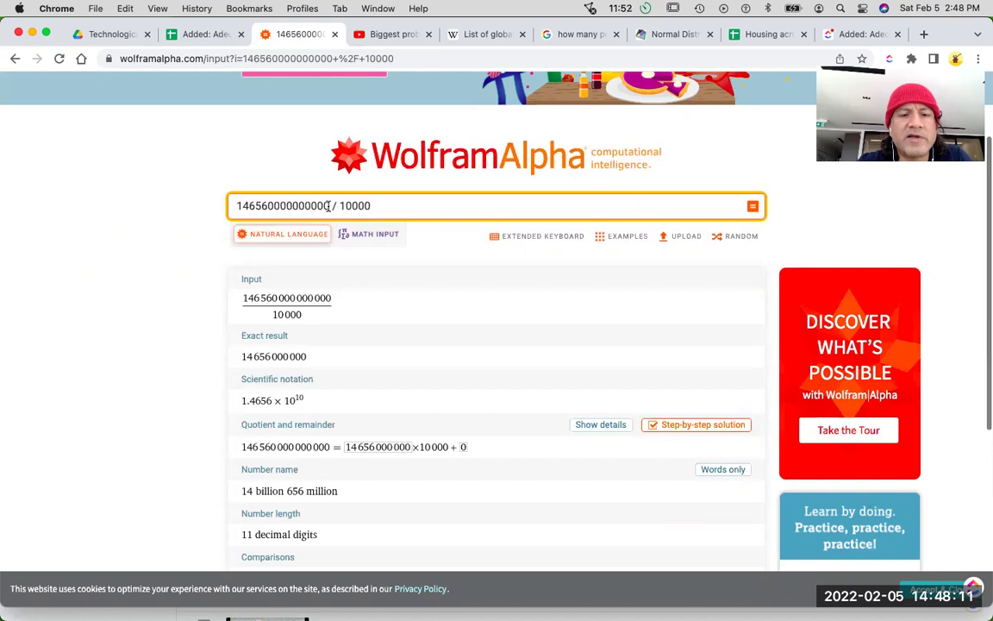
# Step: Mark the "/ 10000" divisor in the WolframAlpha query and review the lower rows of Wikipedia's United Nations list
pyautogui.moveTo(329, 205); pyautogui.dragTo(377, 209)
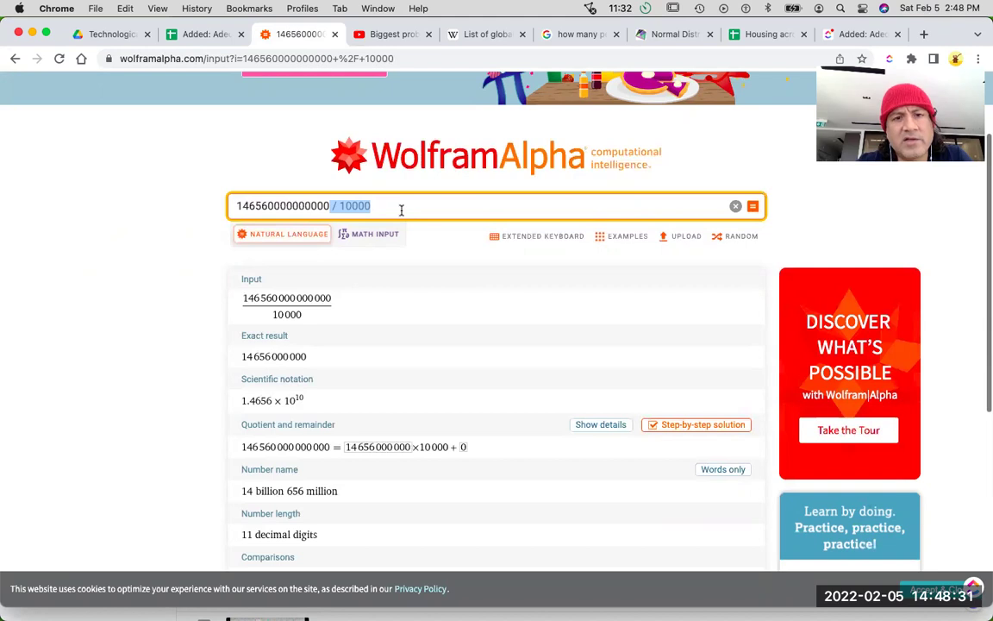
pyautogui.click(483, 34)
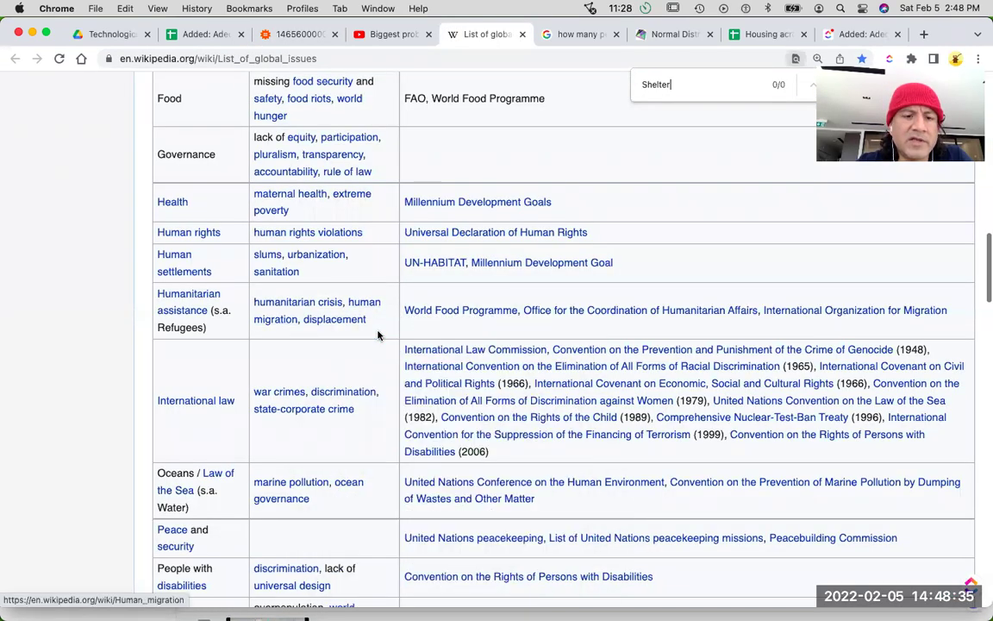
pyautogui.scroll(1, 395, 261)
pyautogui.scroll(-5, 395, 261)
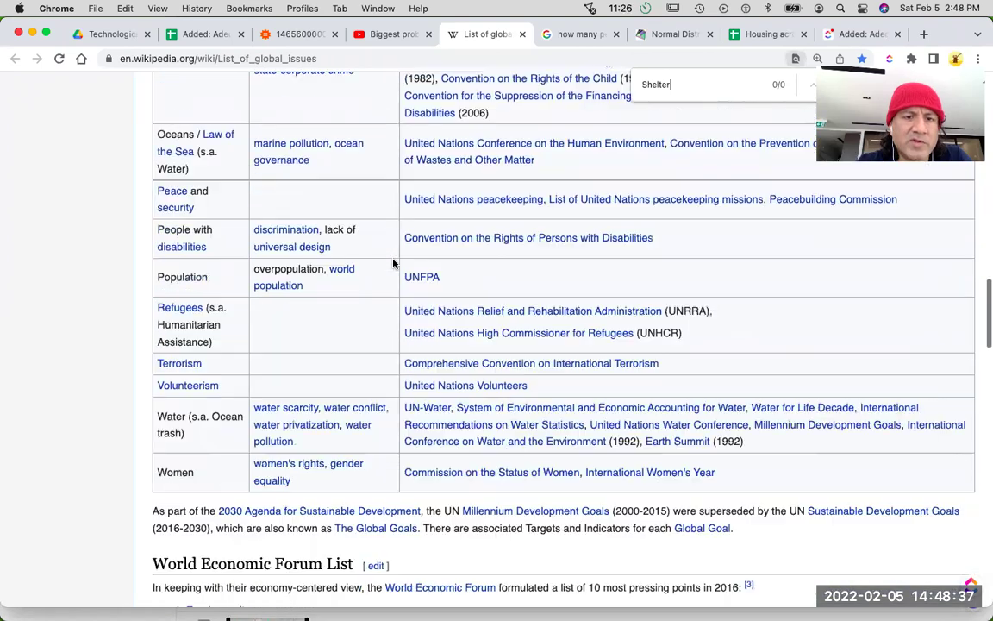
pyautogui.click(302, 34)
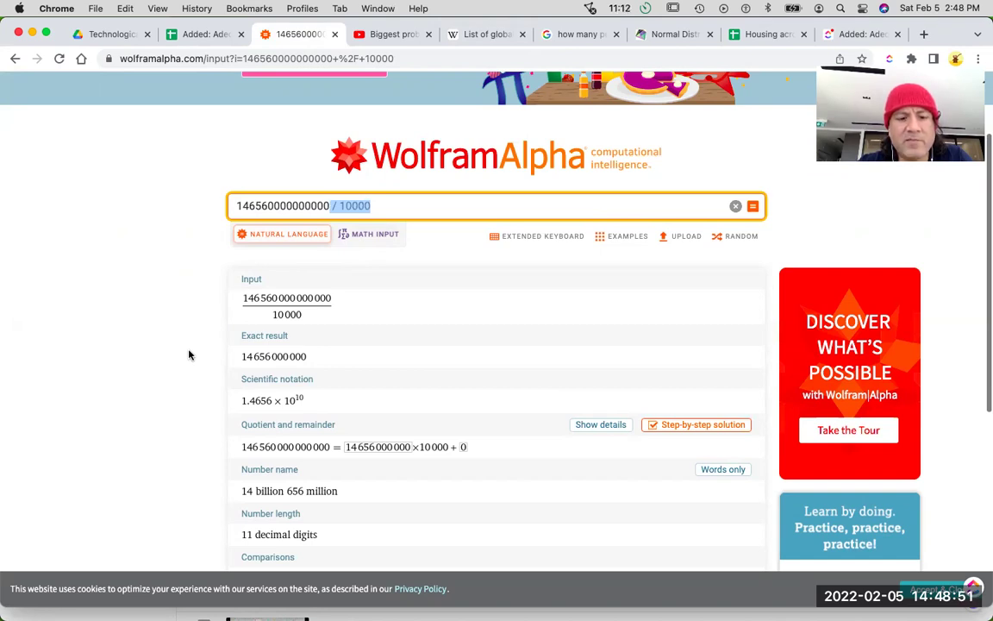
pyautogui.press('BackSpace')
pyautogui.press('BackSpace')
pyautogui.press('BackSpace')
pyautogui.press('BackSpace')
pyautogui.press('Return')
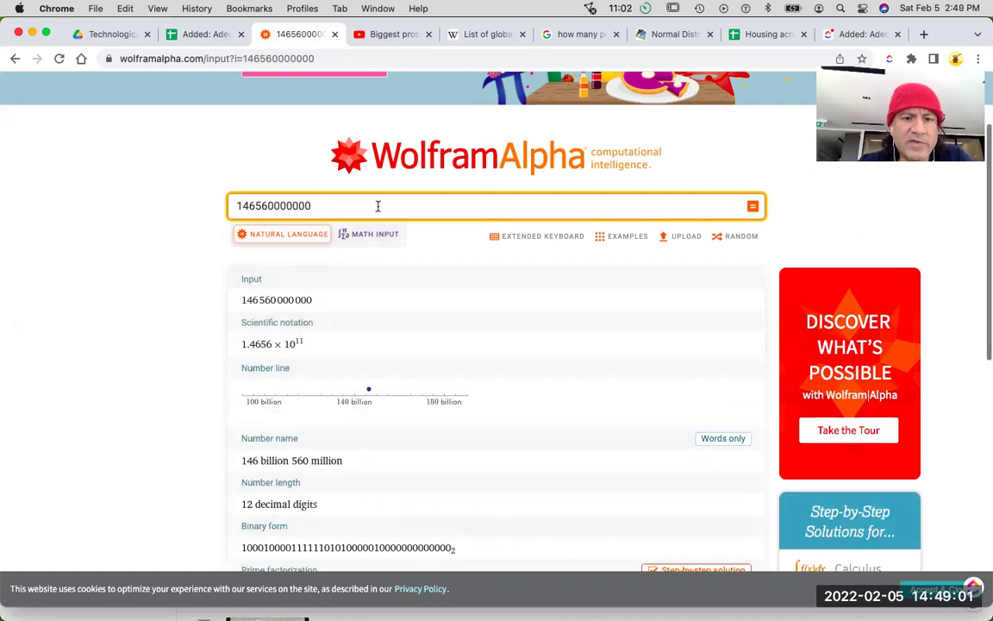
pyautogui.click(341, 206)
pyautogui.write('/ 1000')
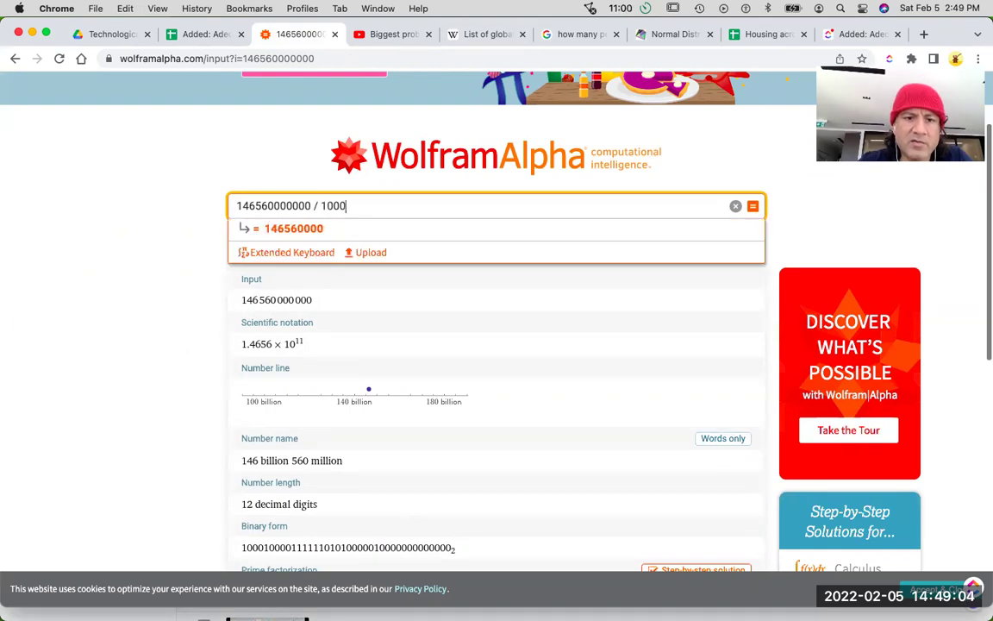
pyautogui.press('Return')
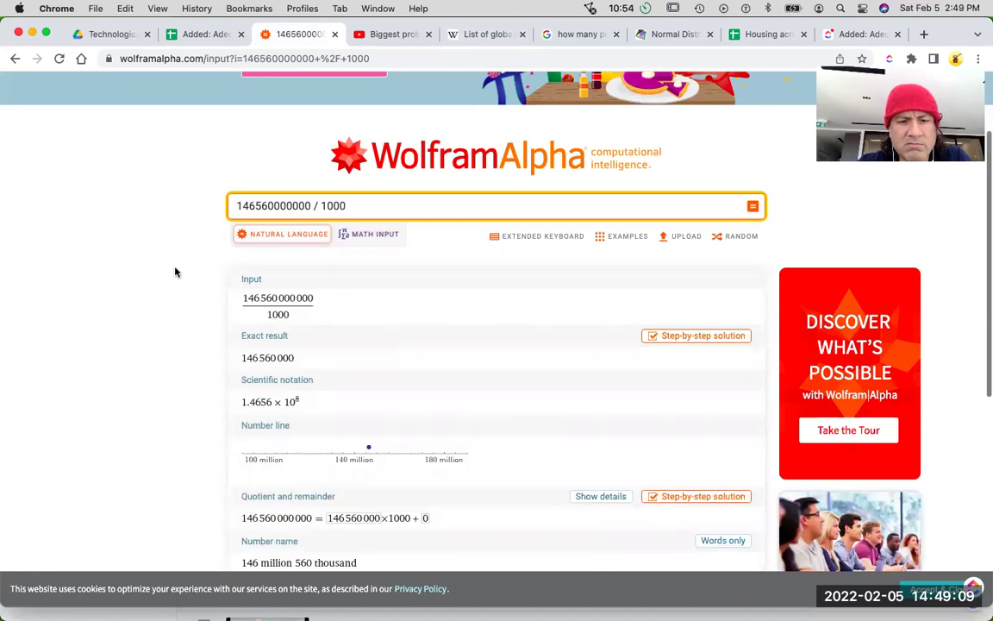
pyautogui.scroll(-3, 175, 273)
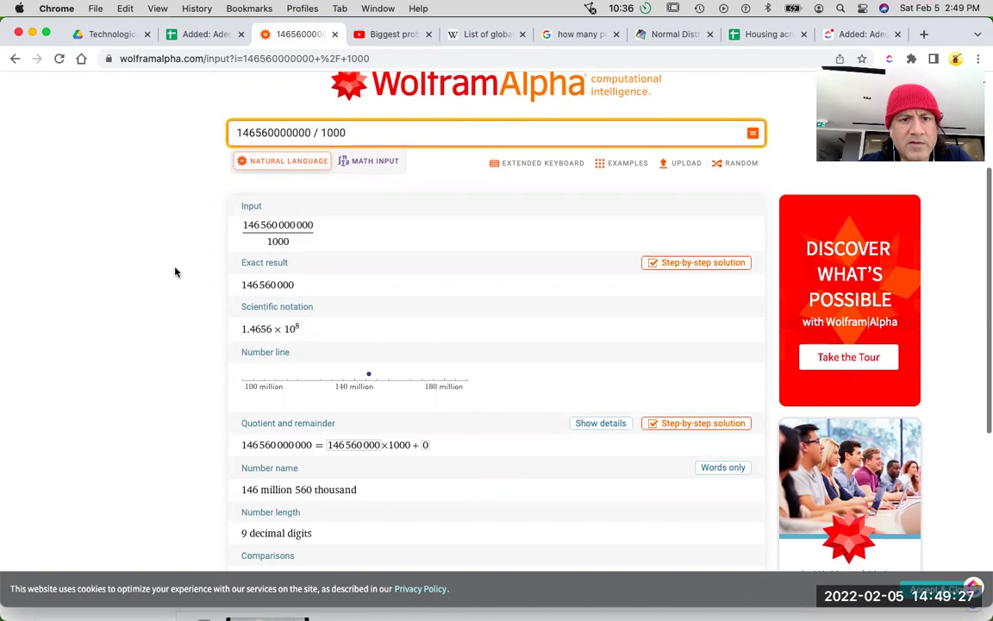
pyautogui.click(353, 134)
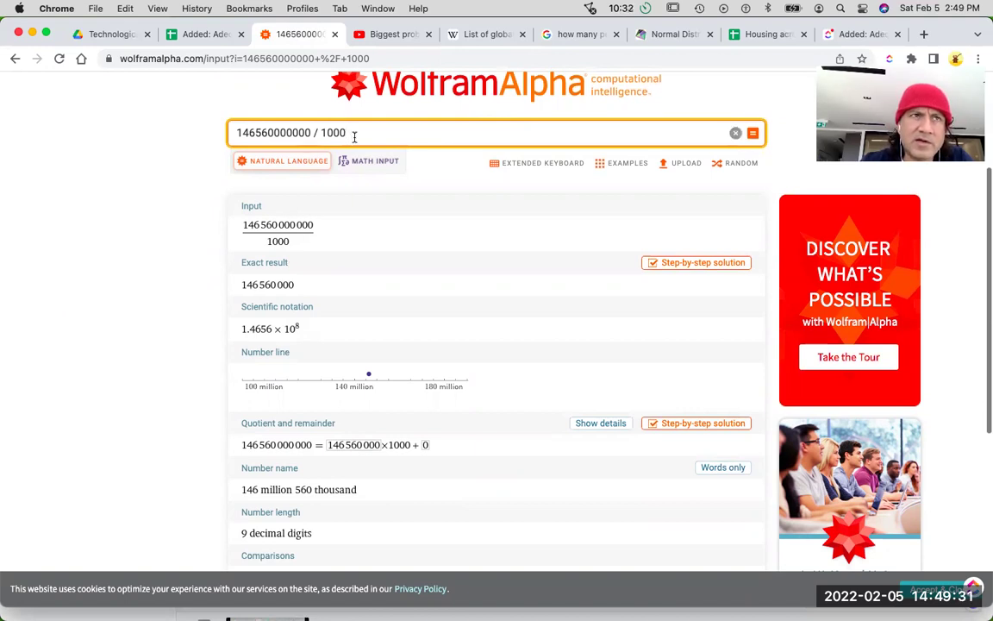
pyautogui.write('00')
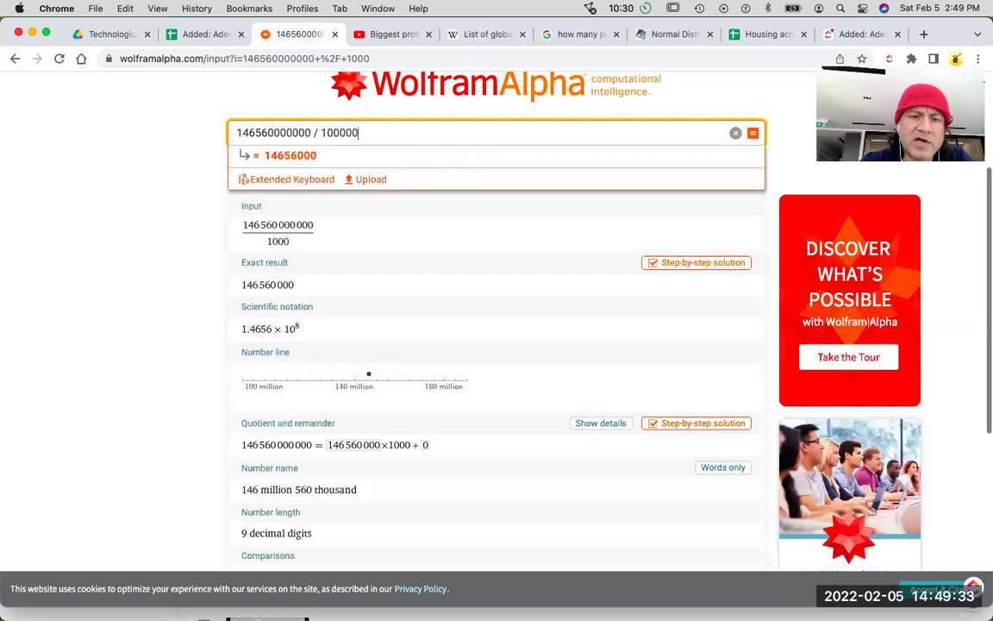
pyautogui.press('Return')
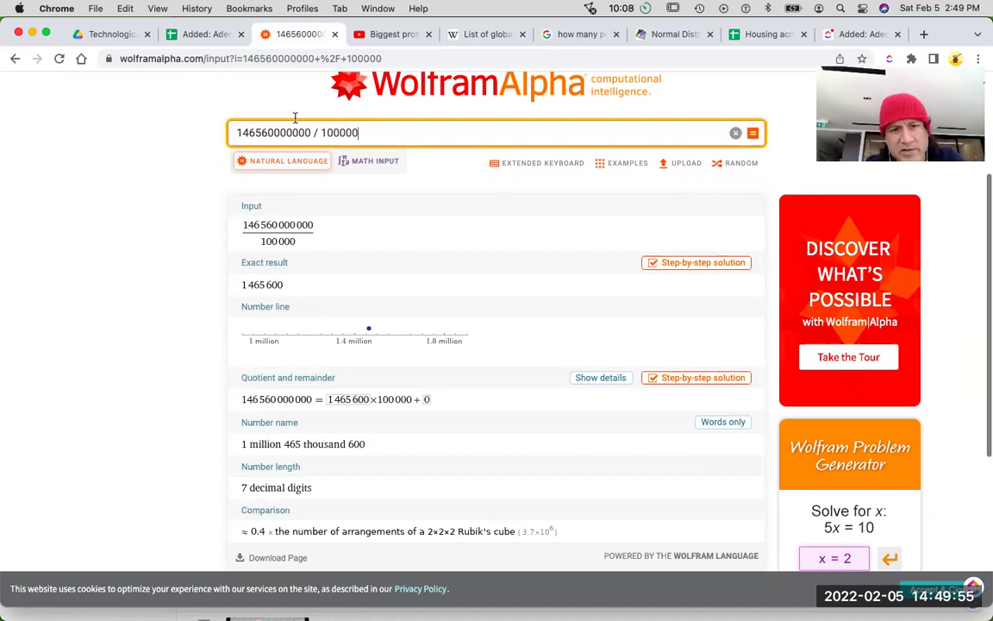
# Step: Replace the dividend so that WolframAlpha multiplies 10000 by 100000
pyautogui.moveTo(662, 119); pyautogui.dragTo(211, 121)
pyautogui.click(319, 131)
pyautogui.moveTo(319, 131); pyautogui.dragTo(226, 132)
pyautogui.press('BackSpace')
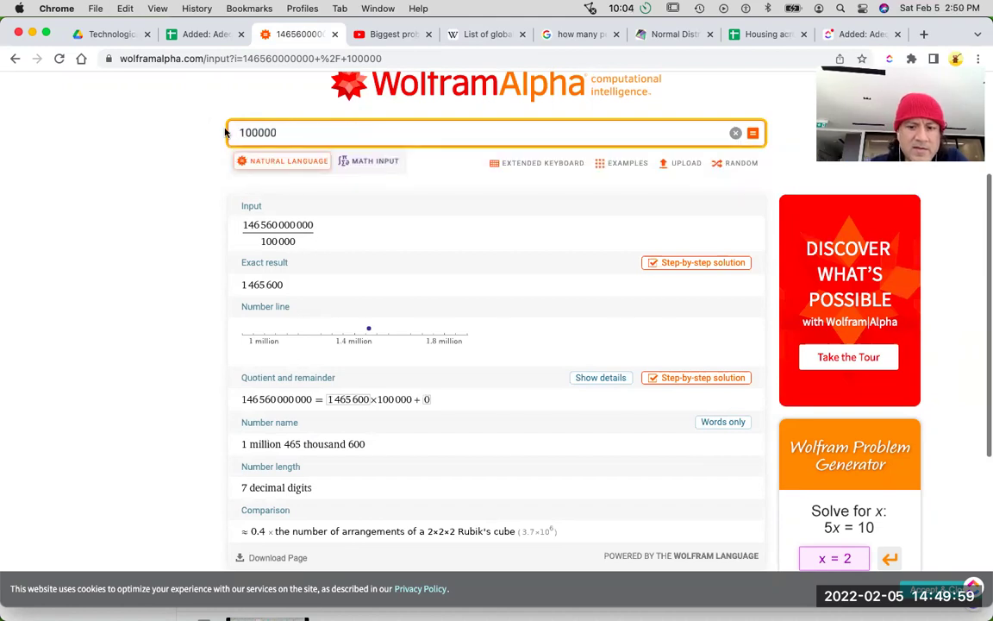
pyautogui.write('10000')
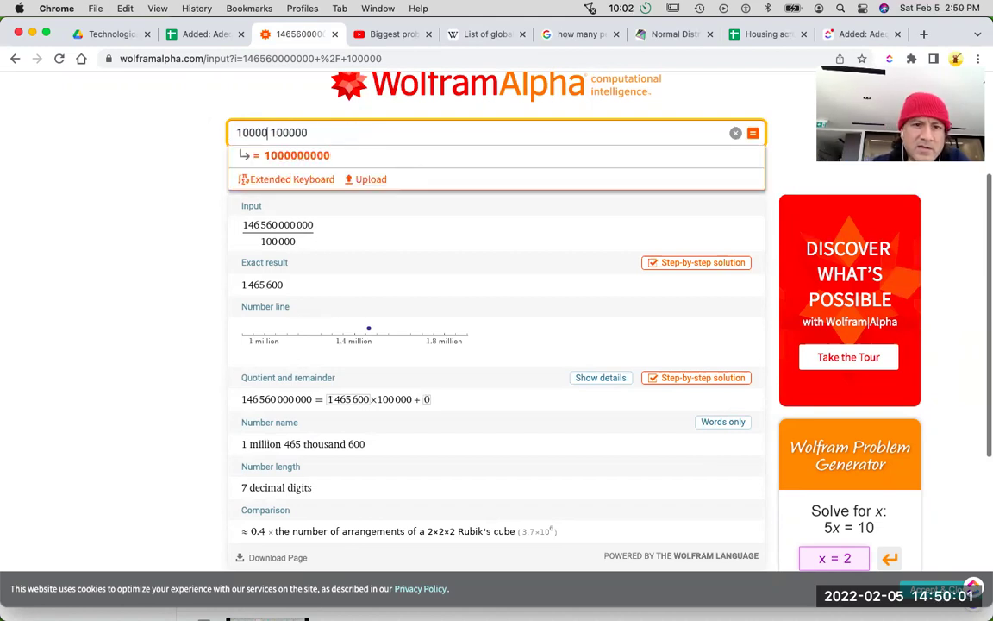
pyautogui.write(' *')
pyautogui.press('Return')
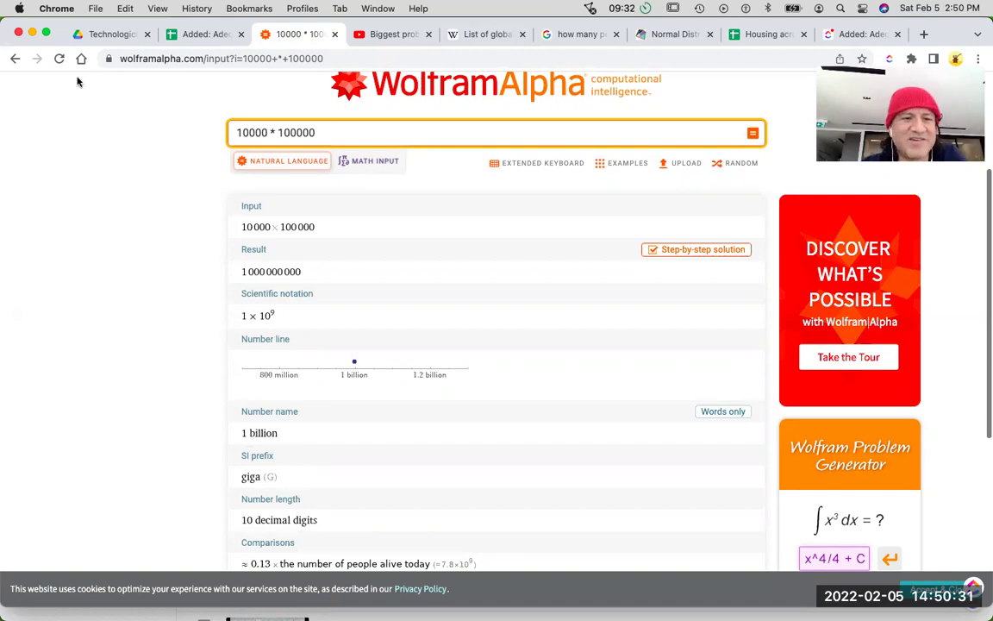
pyautogui.rightClick(23, 67)
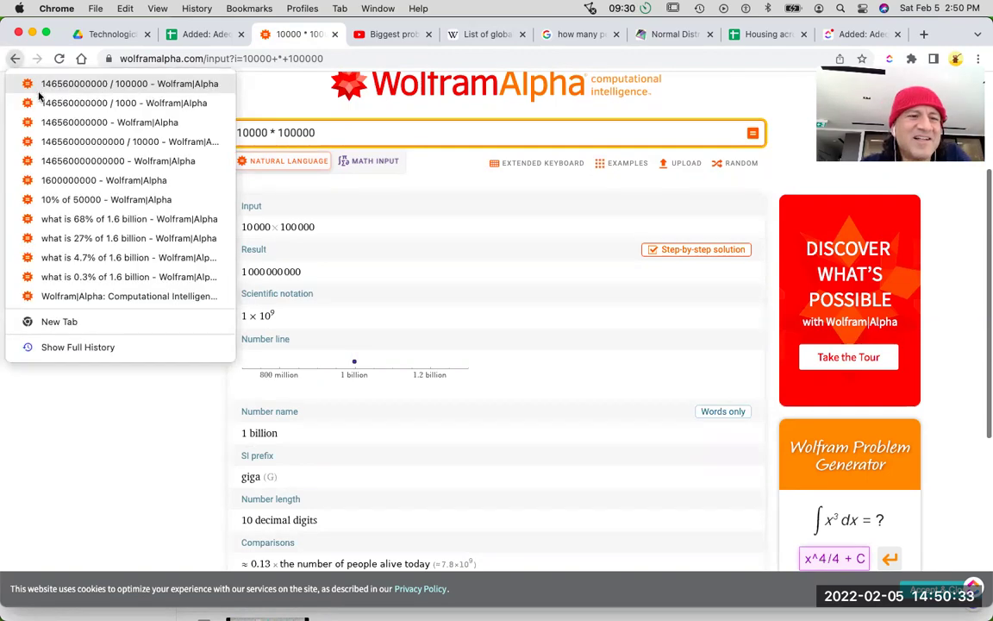
pyautogui.click(144, 504)
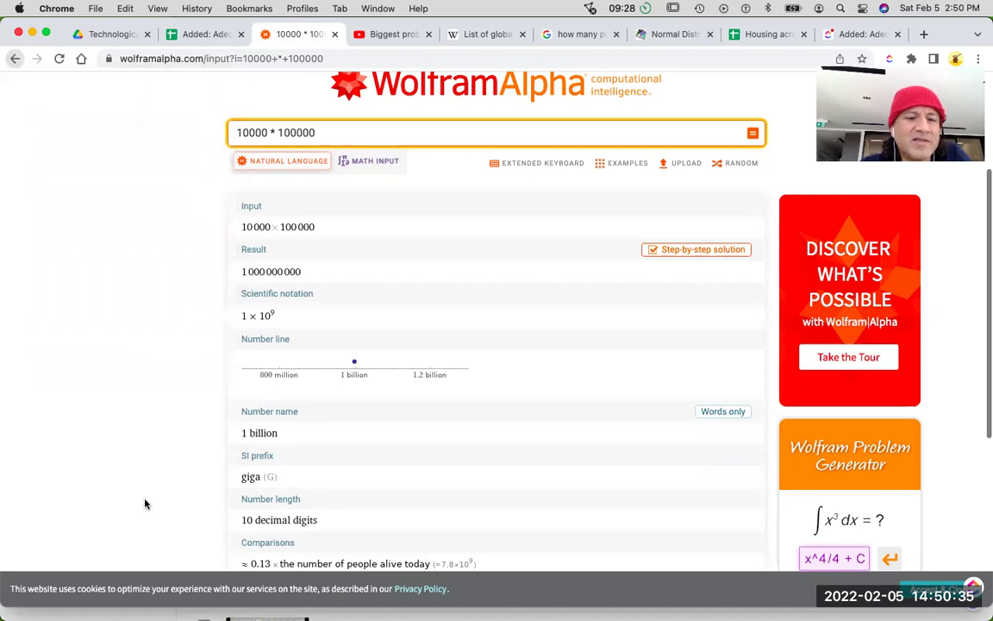
pyautogui.click(180, 37)
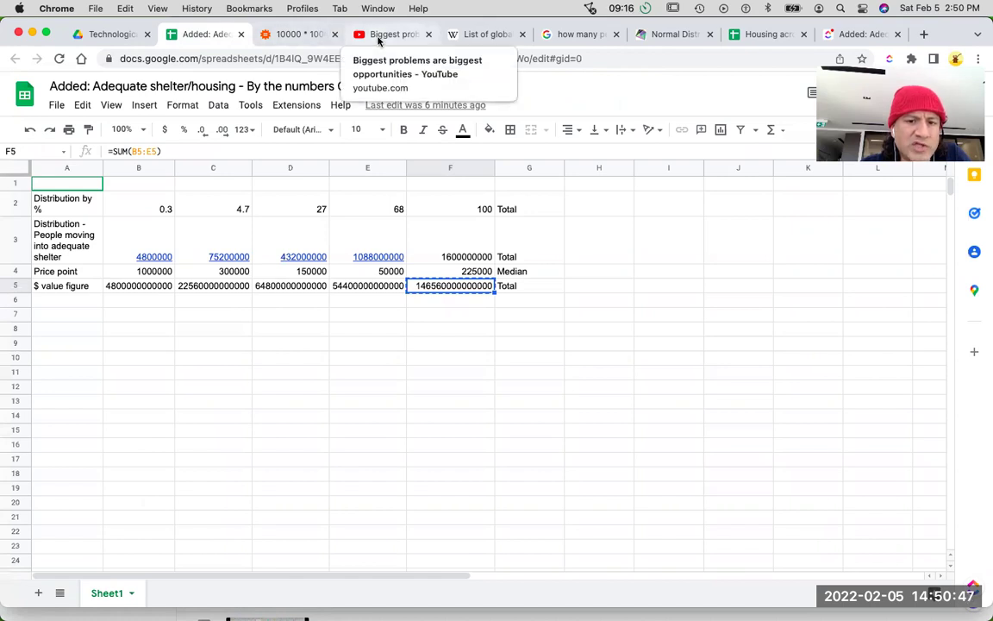
pyautogui.click(294, 33)
pyautogui.rightClick(15, 58)
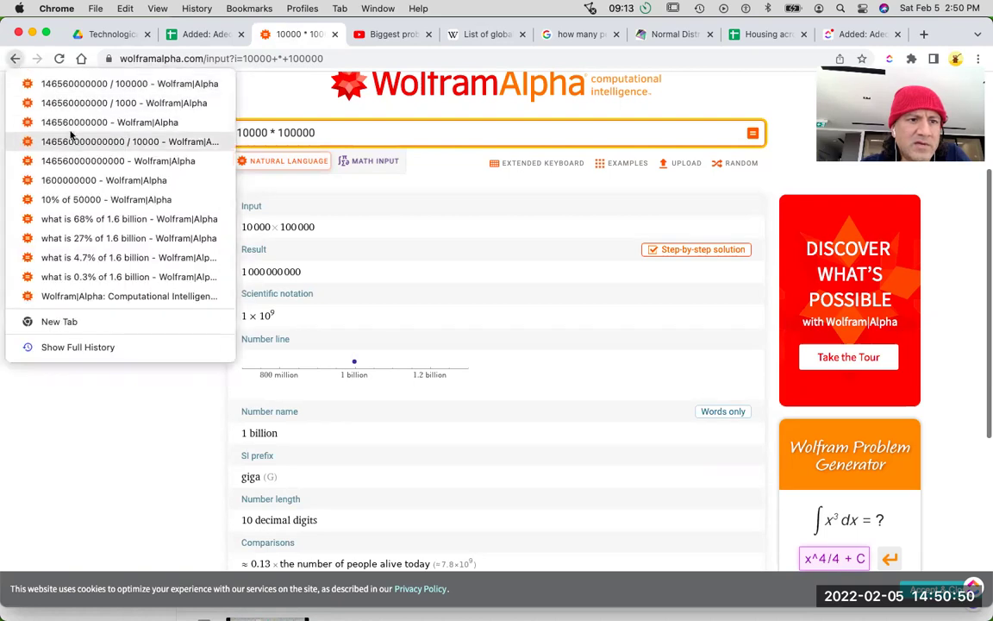
pyautogui.click(86, 159)
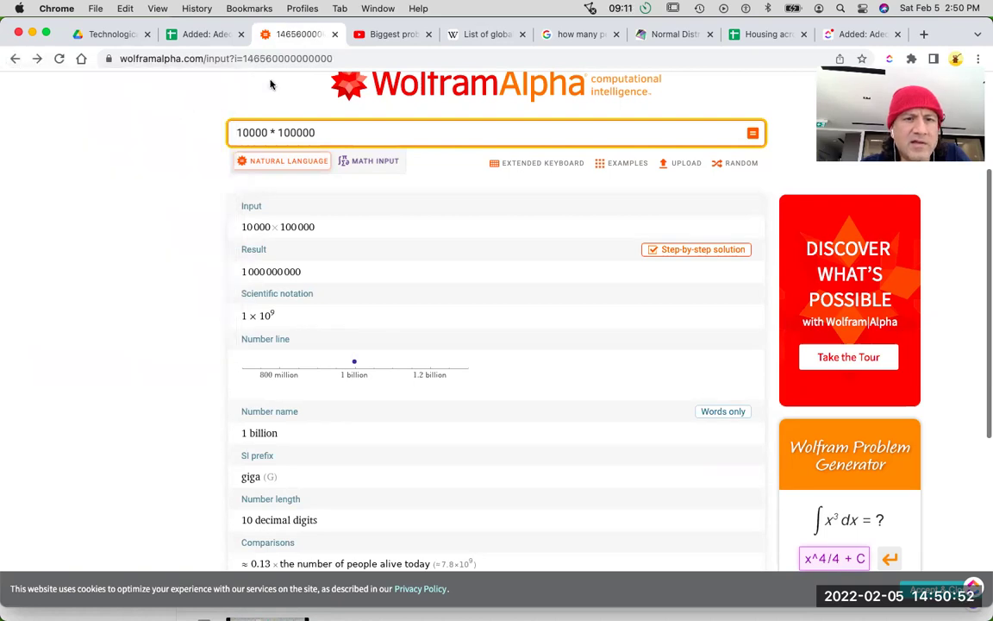
pyautogui.click(343, 58)
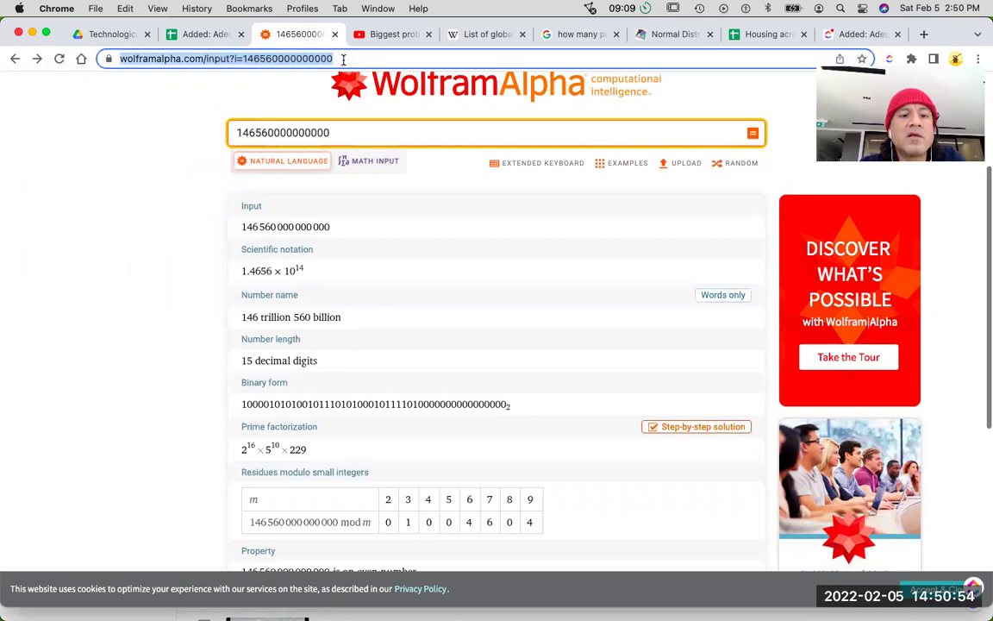
pyautogui.press('super+x')
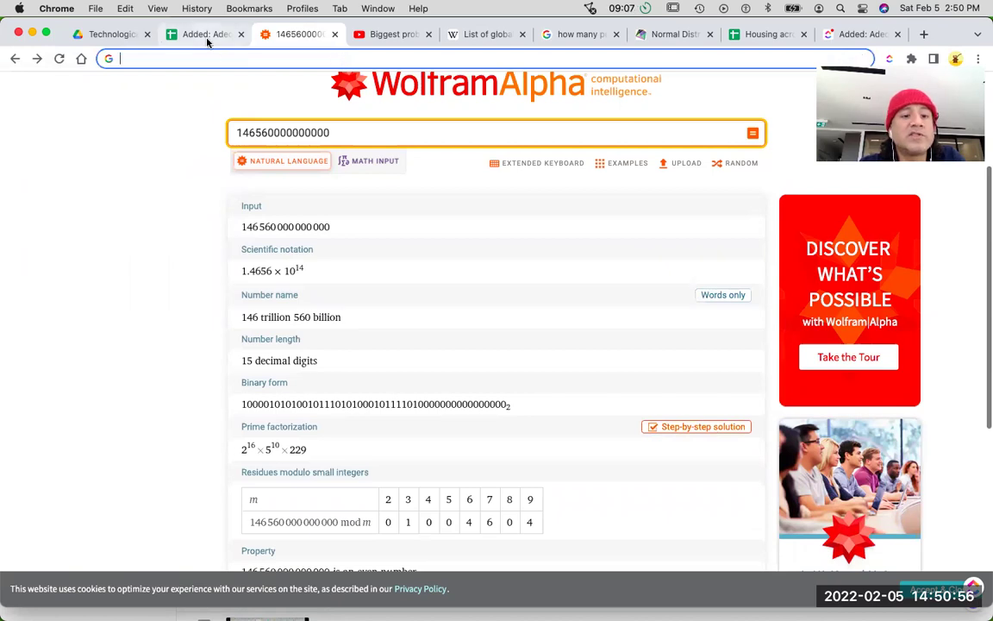
# Step: In the housing spreadsheet, attach a note to the $ value total in F5 containing the copied WolframAlpha address and "146 T dollars"
pyautogui.click(203, 35)
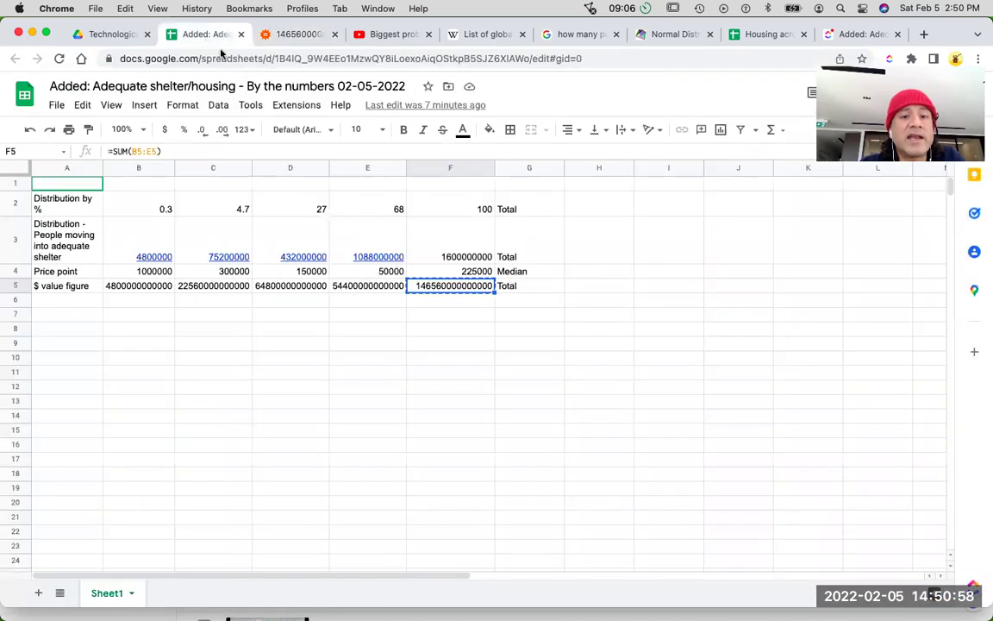
pyautogui.click(460, 300)
pyautogui.click(460, 289)
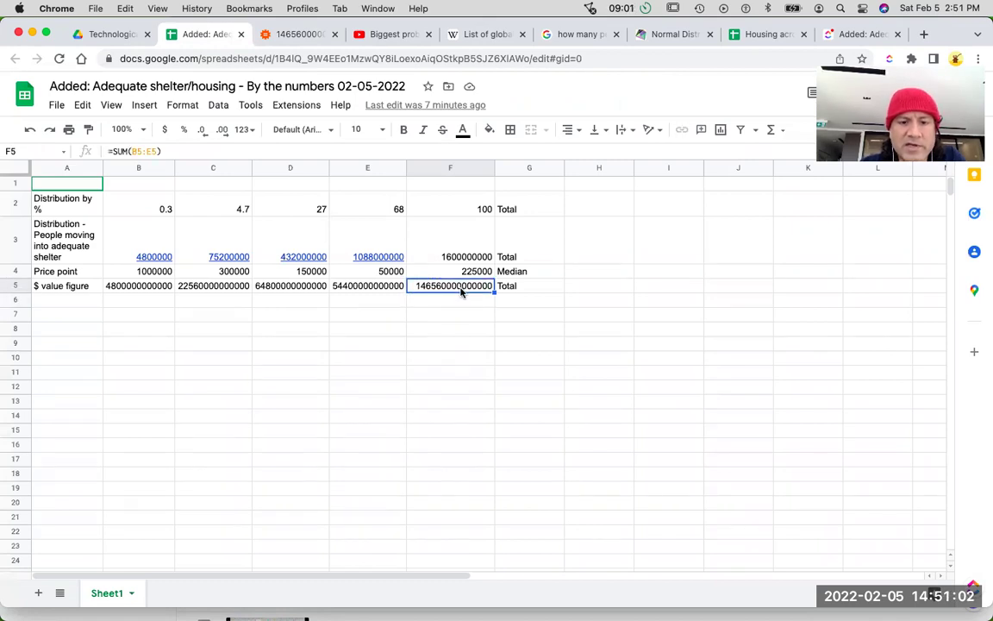
pyautogui.press('super+k')
pyautogui.press('Escape')
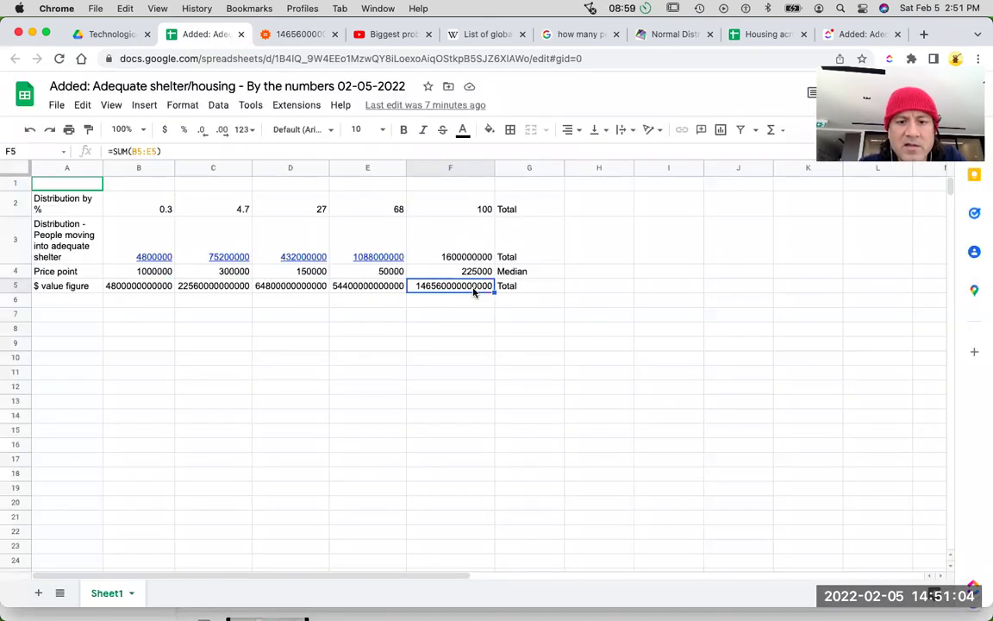
pyautogui.click(143, 106)
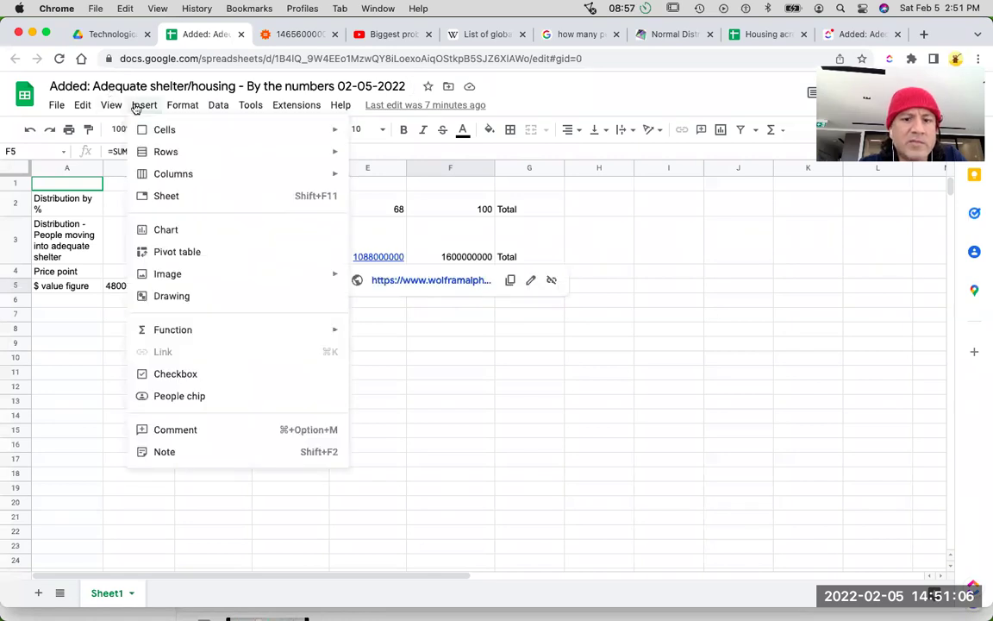
pyautogui.click(165, 451)
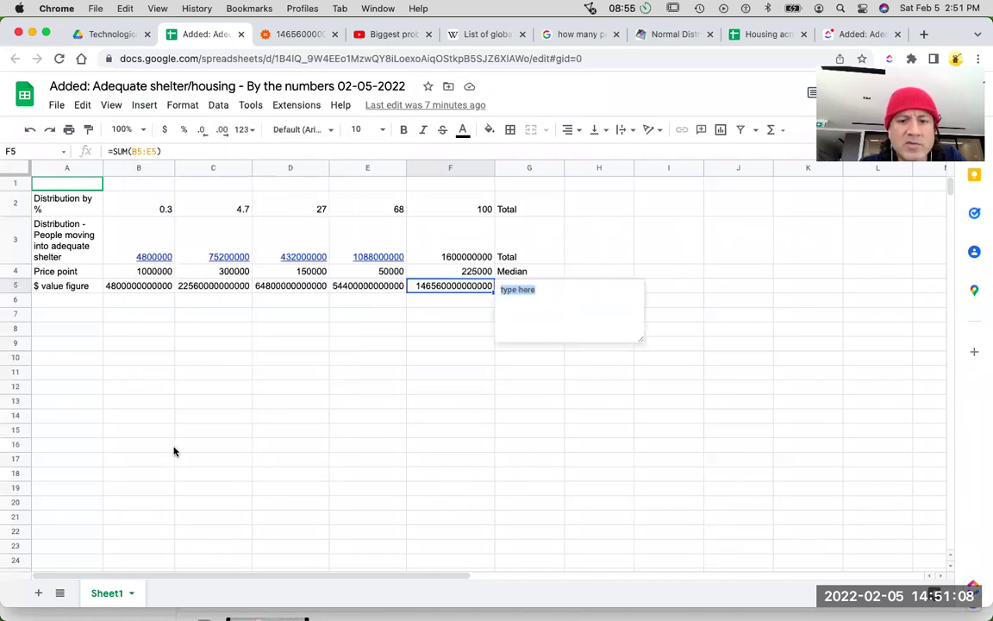
pyautogui.write('146560000000000 14')
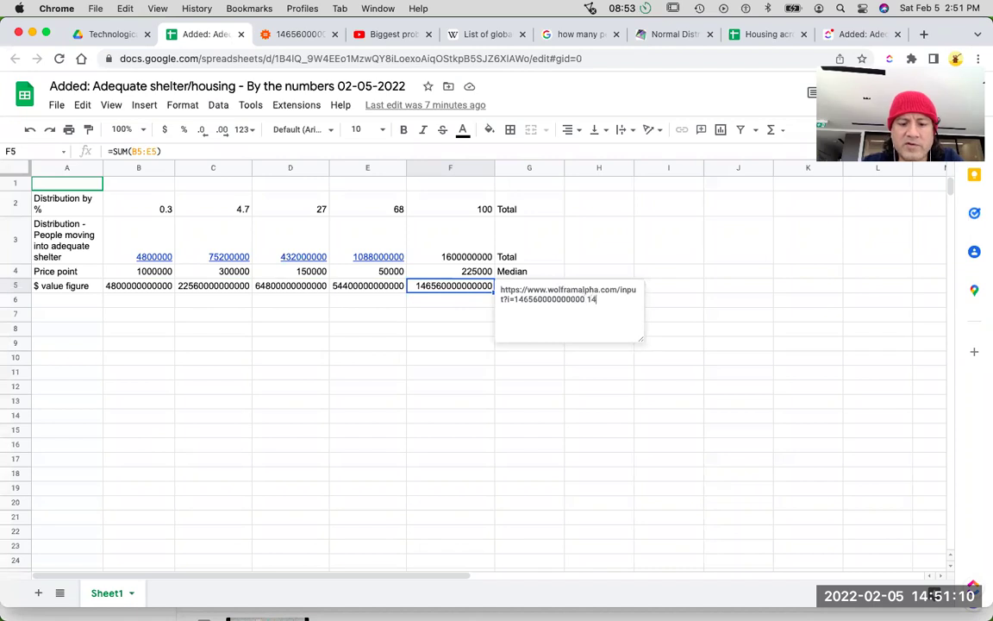
pyautogui.write(' T dollars')
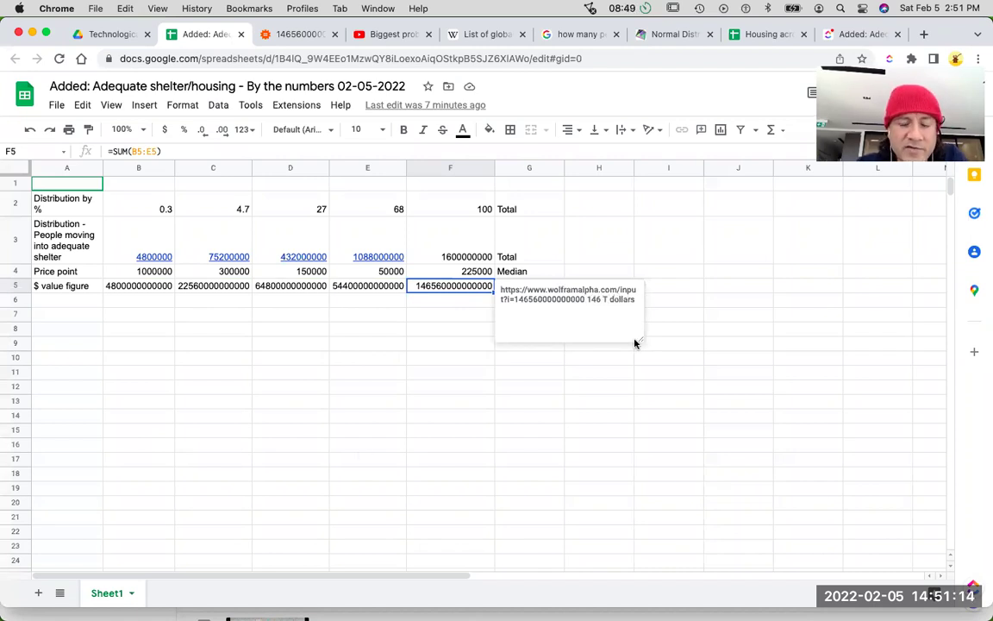
pyautogui.click(667, 346)
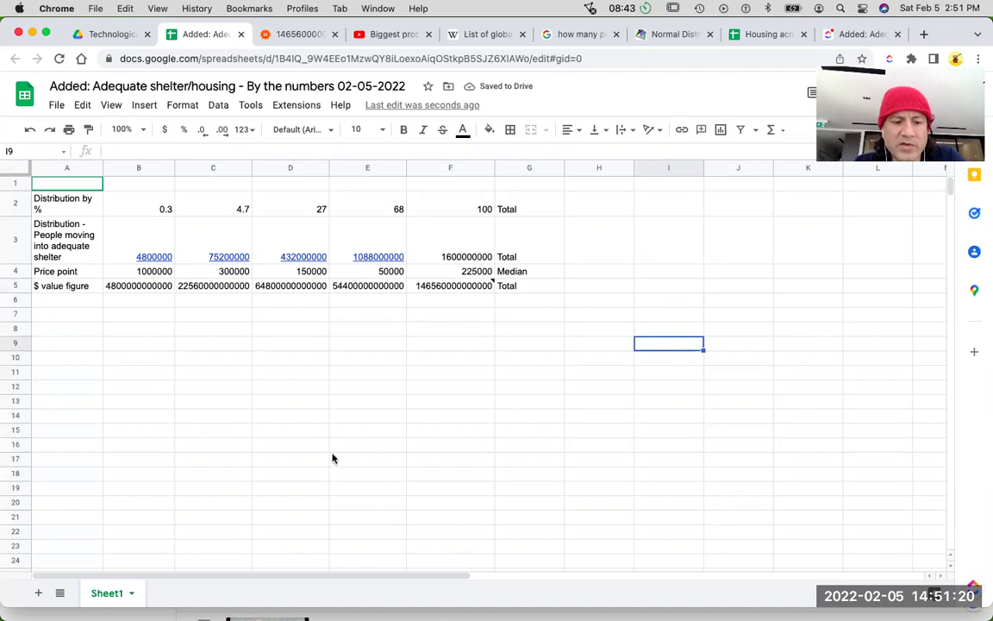
# Step: Rename Sheet1 as "Adequate shelter by the numbers"
pyautogui.click(131, 594)
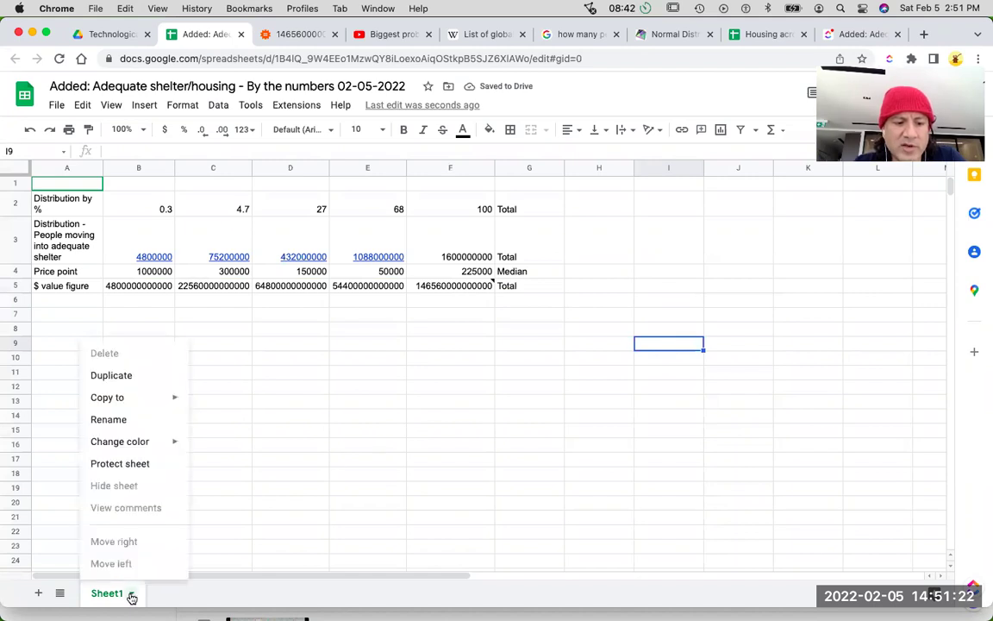
pyautogui.click(126, 420)
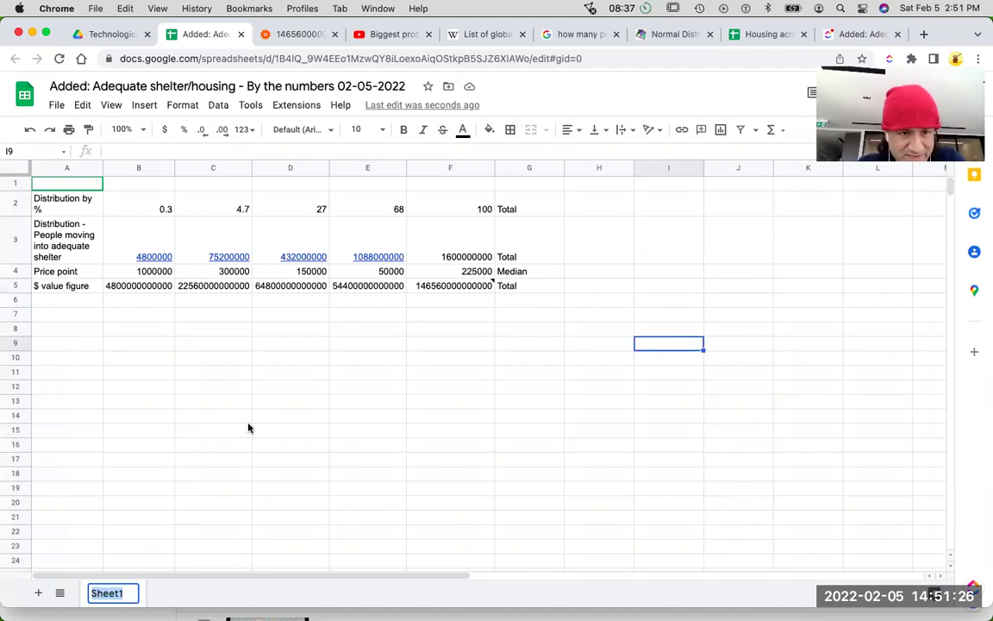
pyautogui.write('Adequate shelter by the numbers')
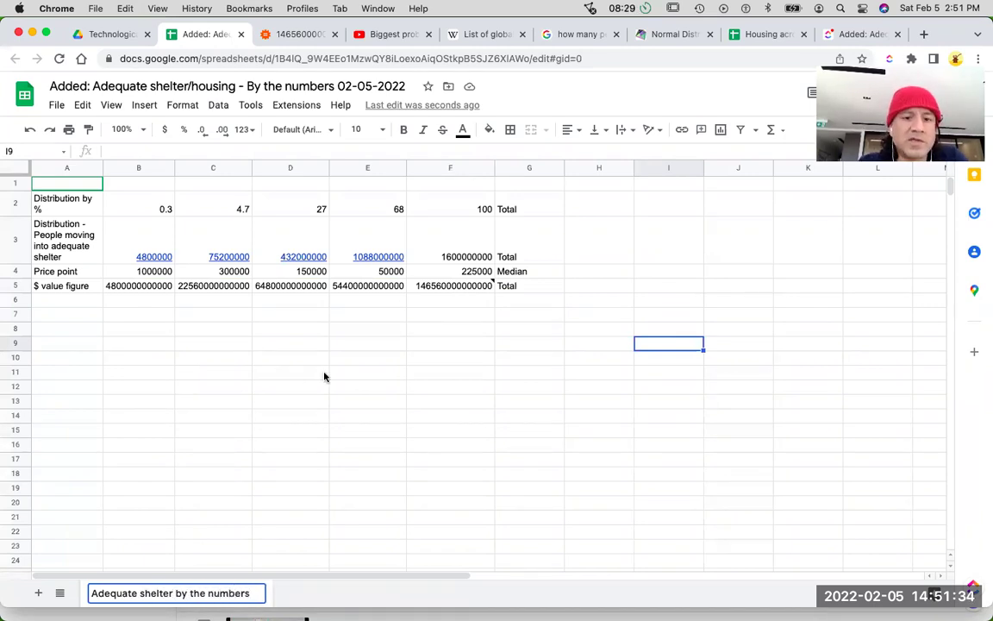
pyautogui.click(324, 376)
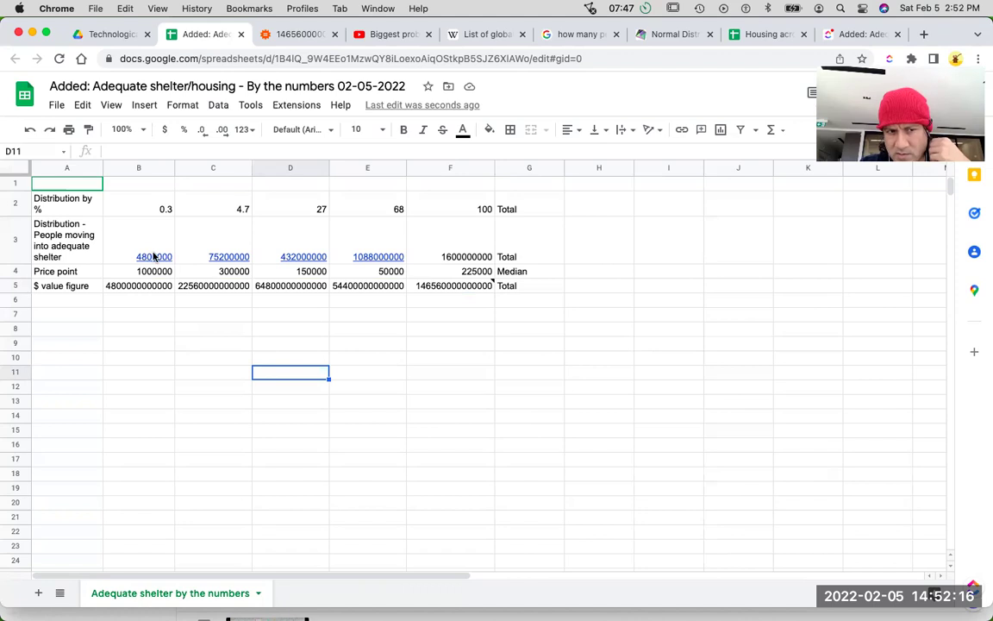
# Step: Insert a stacked column chart from the housing data in A2:F5 and close its editor
pyautogui.moveTo(76, 192); pyautogui.dragTo(462, 294)
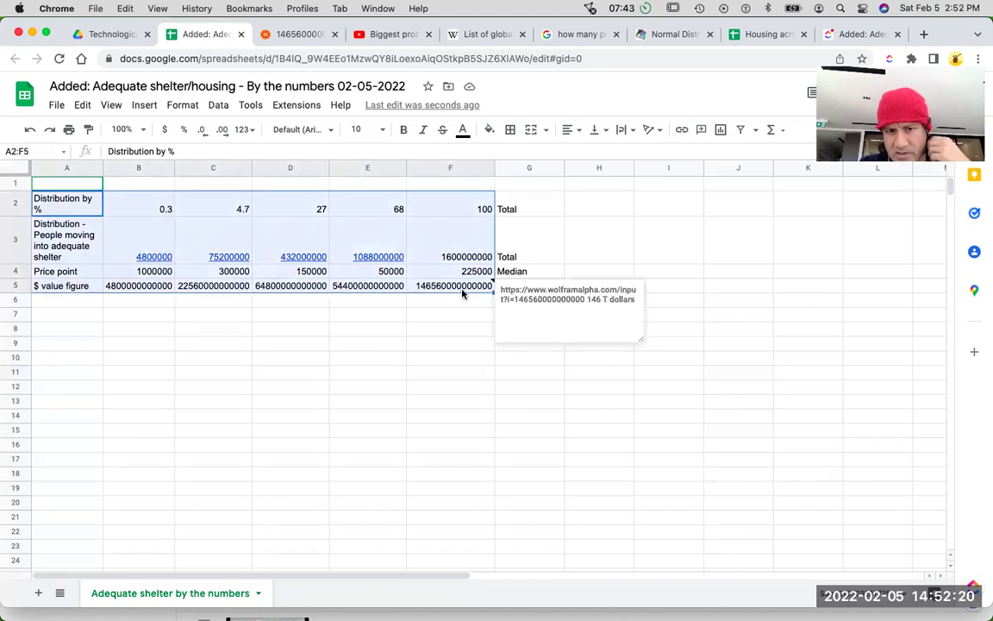
pyautogui.click(140, 105)
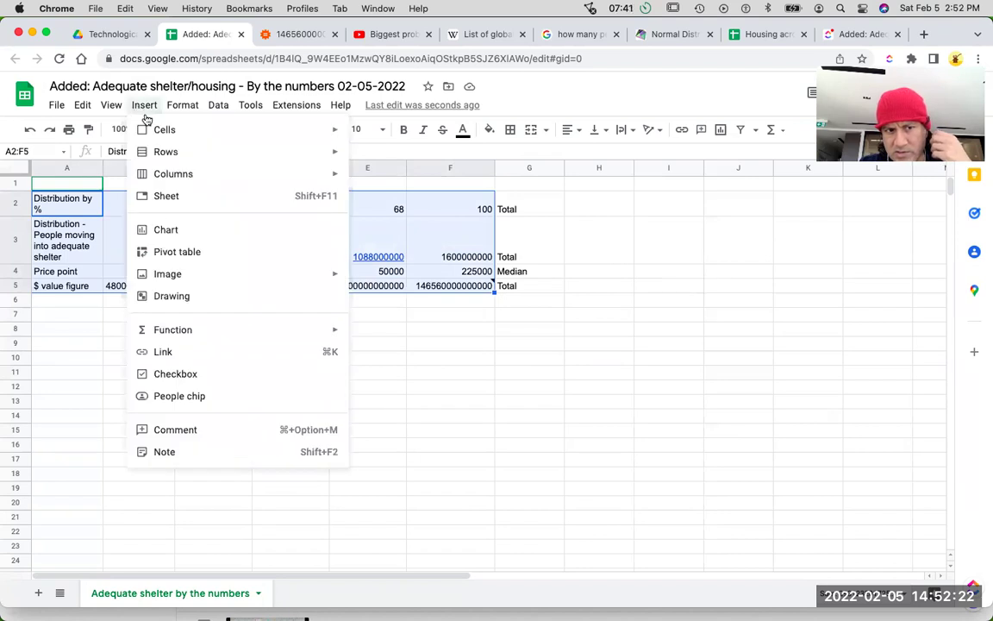
pyautogui.click(166, 229)
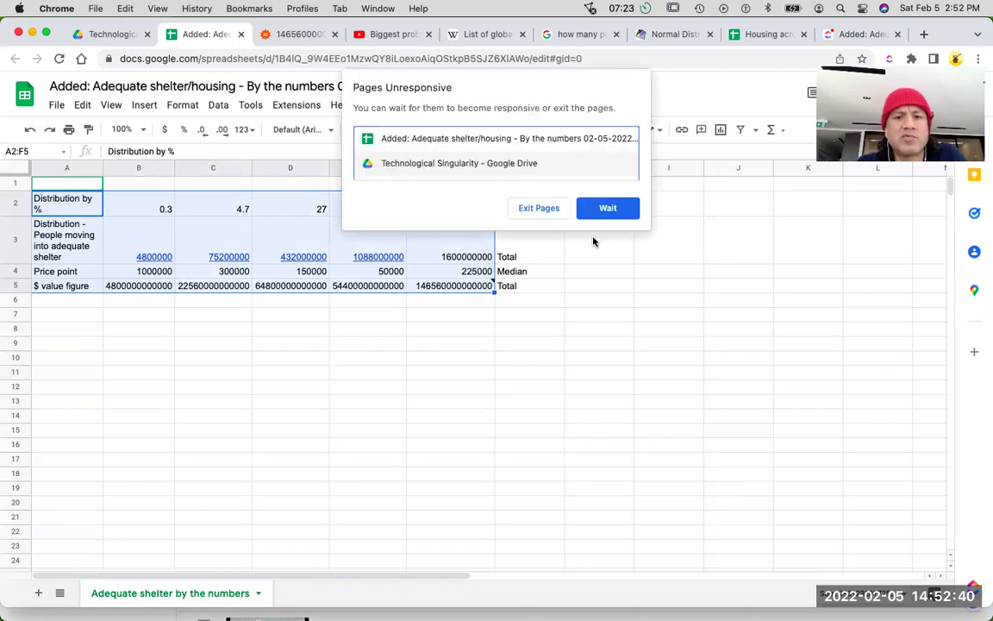
pyautogui.click(609, 209)
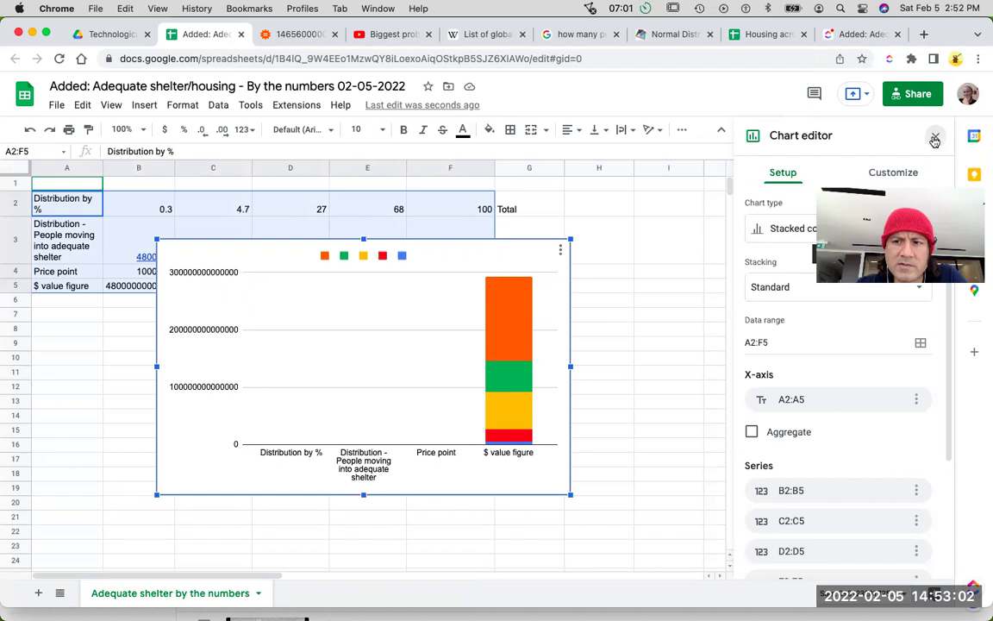
pyautogui.click(935, 141)
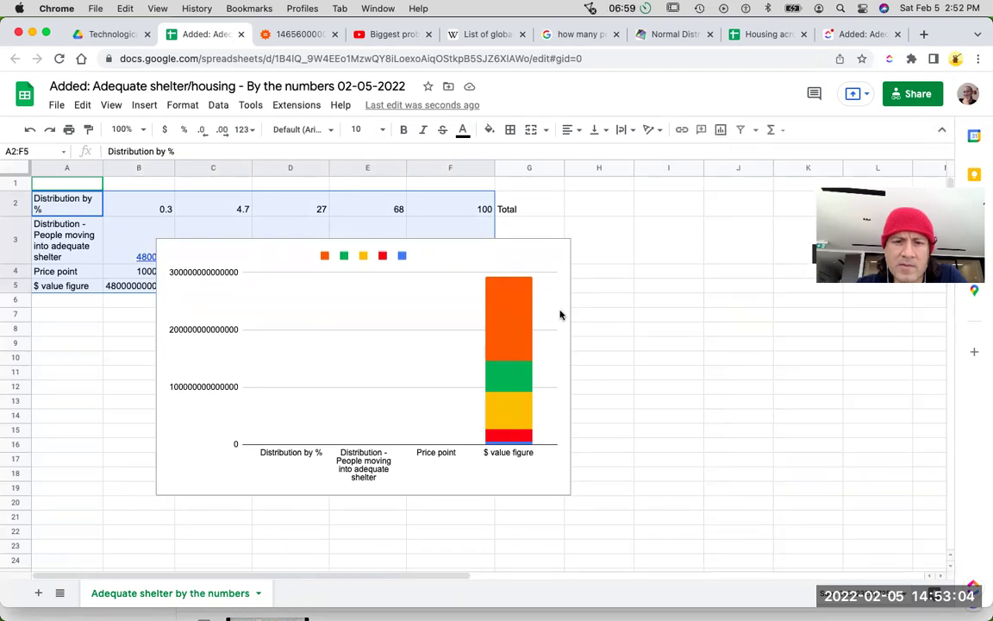
# Step: Delete the stacked column chart from the sheet
pyautogui.click(552, 263)
pyautogui.click(560, 250)
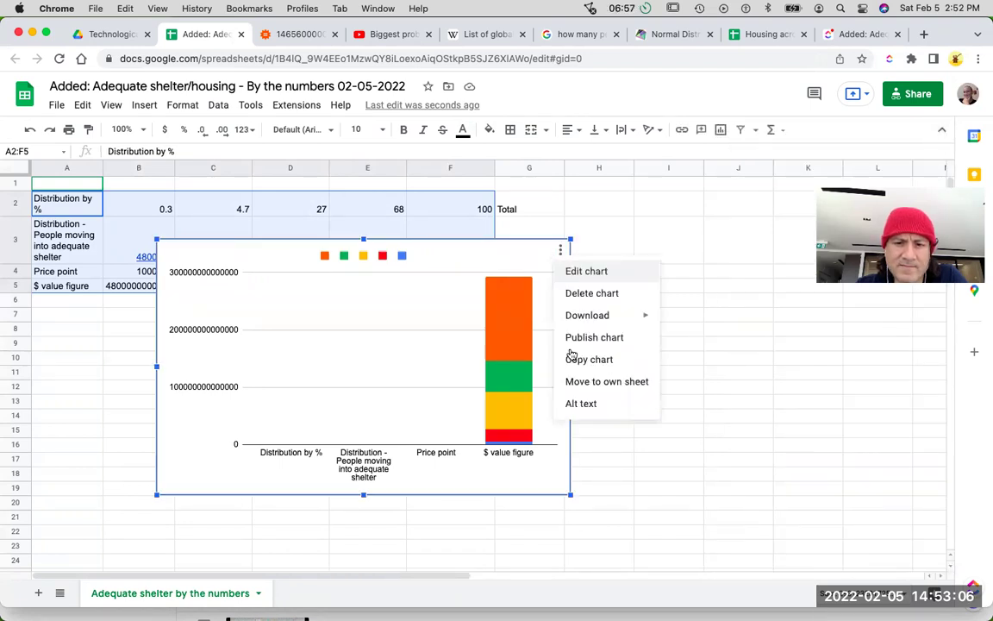
pyautogui.click(581, 300)
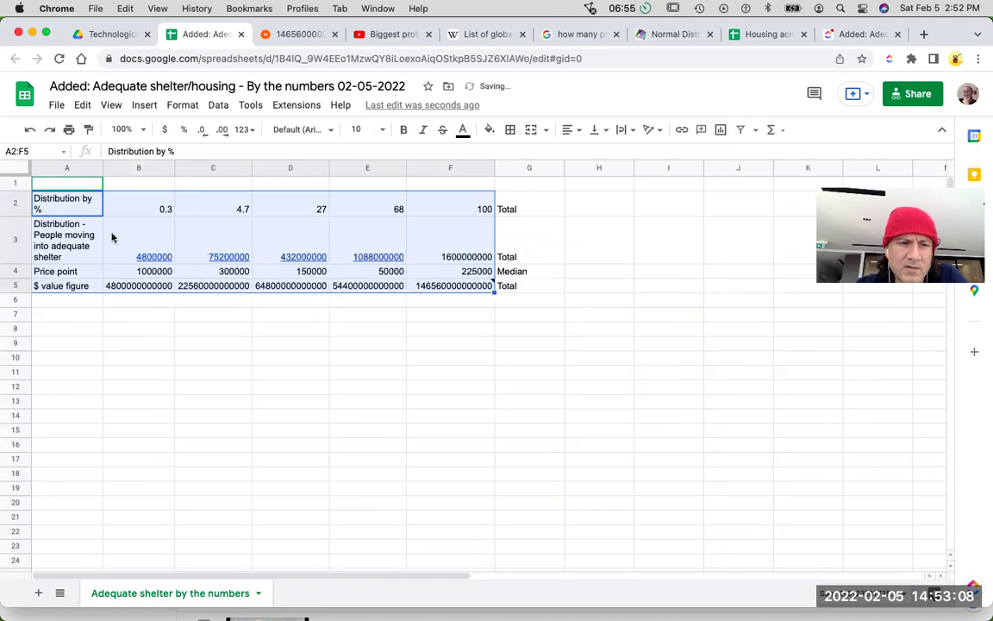
pyautogui.click(69, 244)
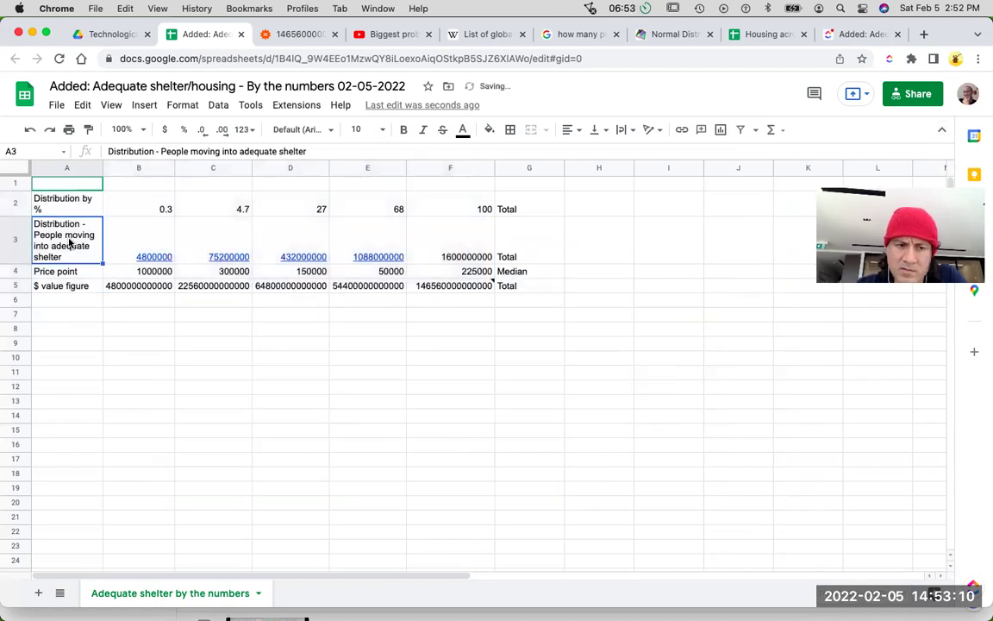
pyautogui.moveTo(69, 244); pyautogui.dragTo(466, 275)
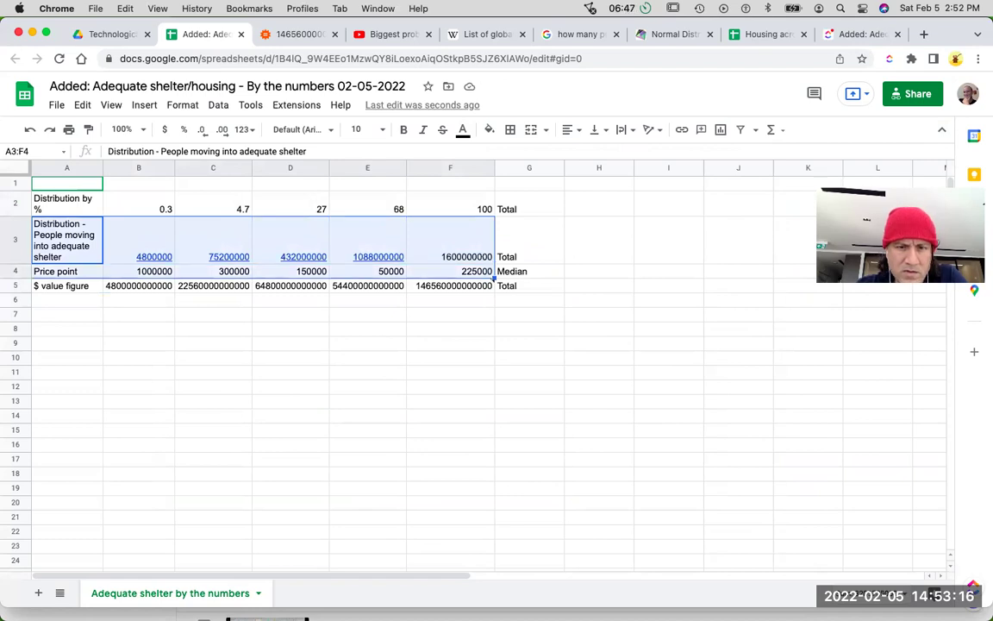
pyautogui.click(299, 320)
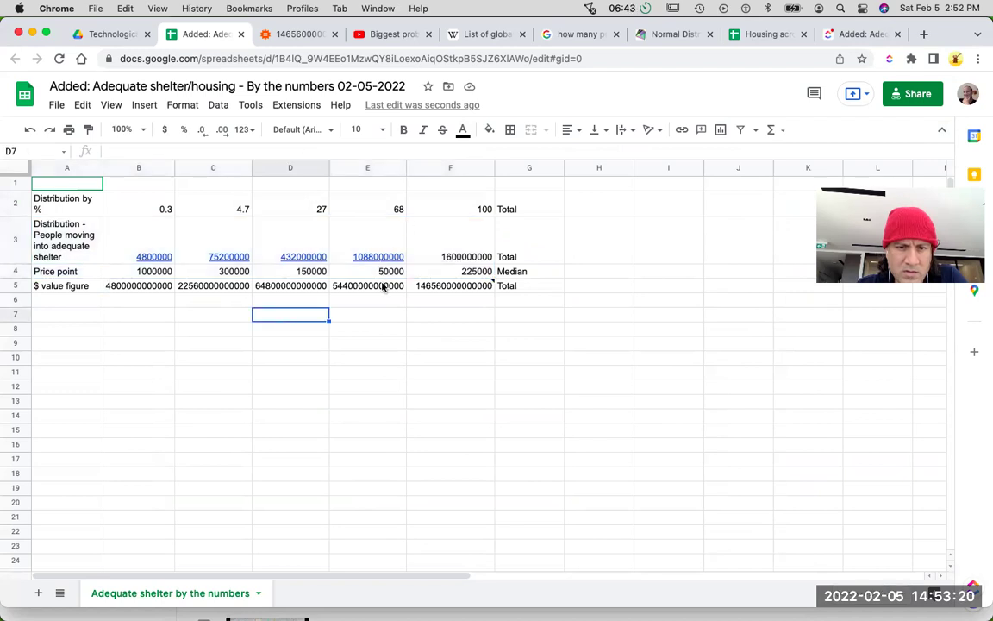
# Step: Add outer borders around the distribution, price point and $ value data in A2:E5
pyautogui.click(381, 286)
pyautogui.moveTo(383, 285); pyautogui.dragTo(81, 222)
pyautogui.click(510, 129)
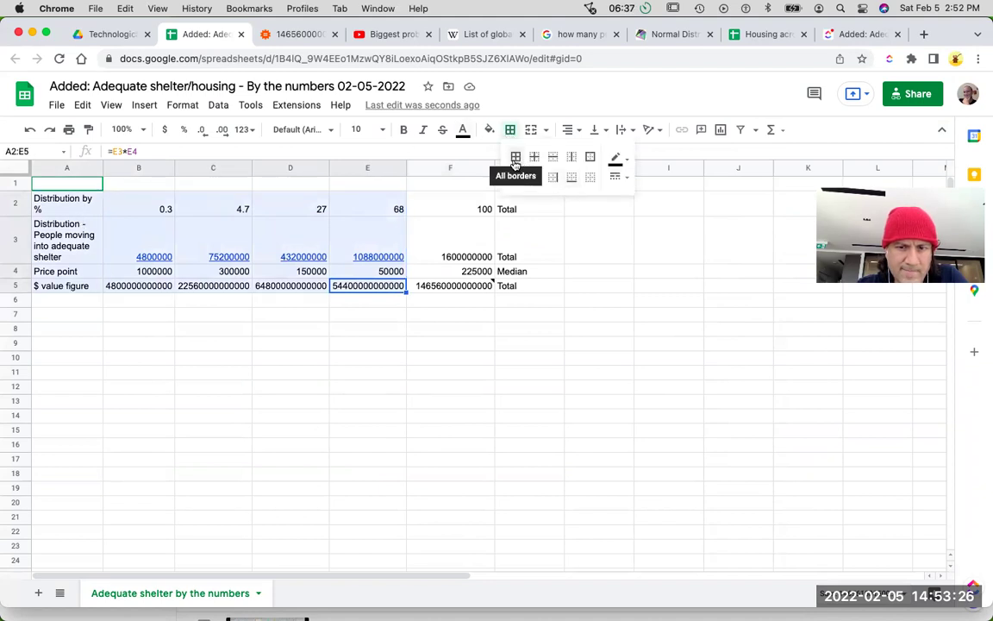
pyautogui.click(589, 156)
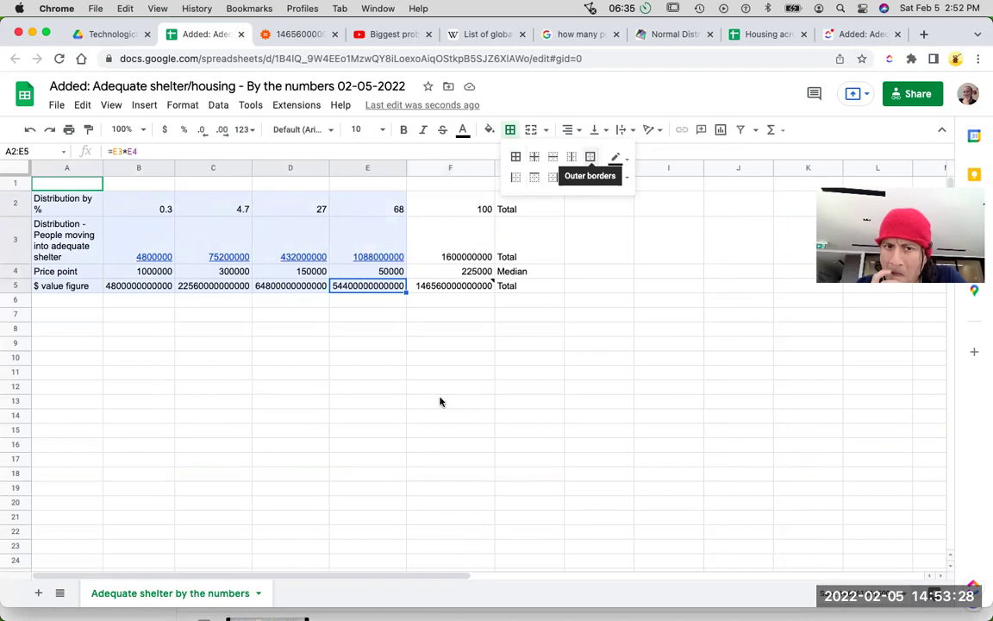
pyautogui.click(439, 401)
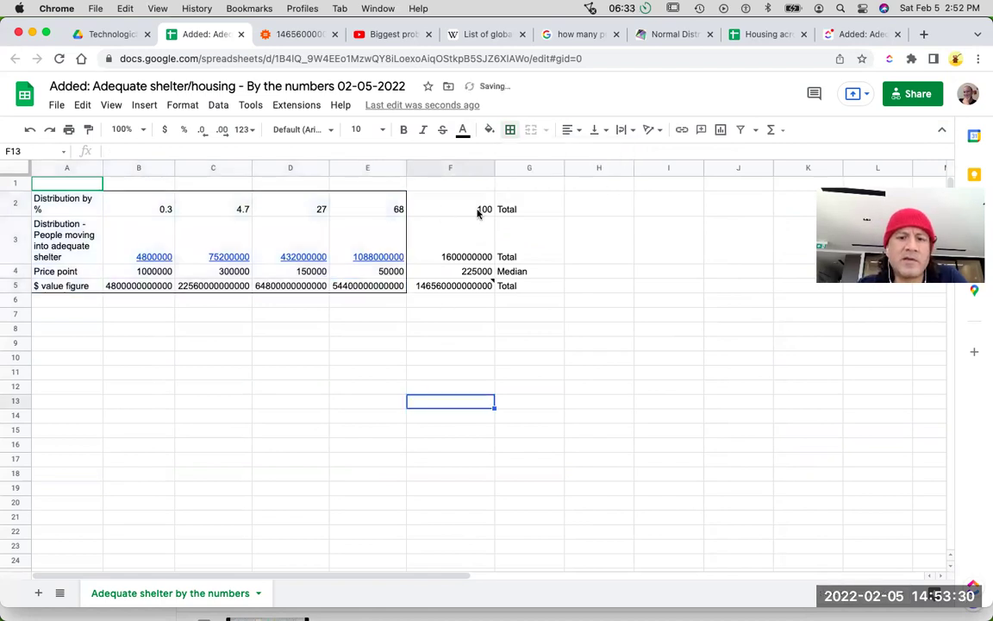
# Step: Add outer borders around the totals and their labels in F2:G5
pyautogui.moveTo(453, 207); pyautogui.dragTo(517, 208)
pyautogui.moveTo(511, 285); pyautogui.dragTo(509, 288)
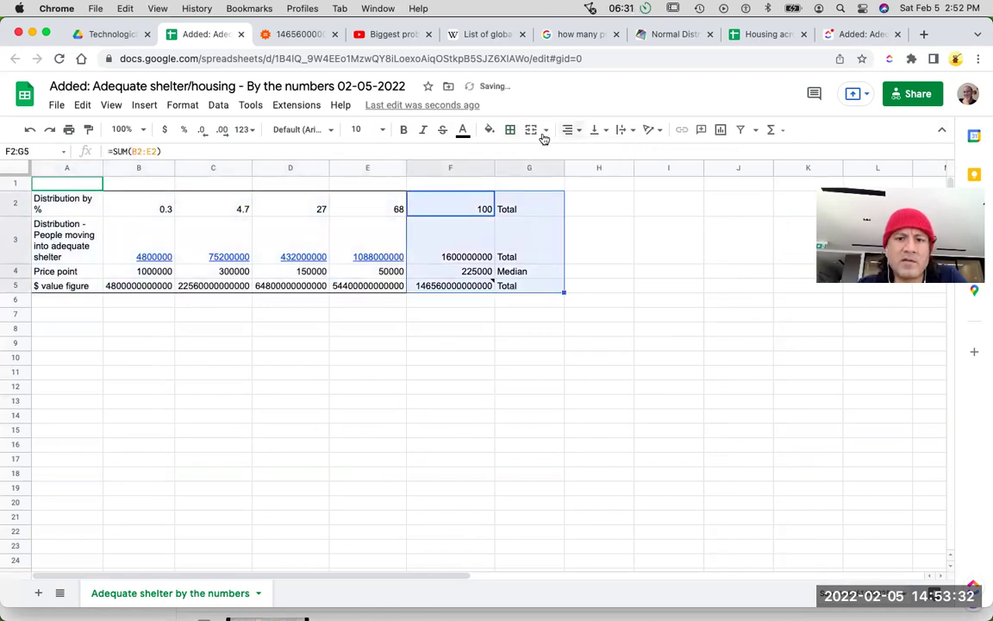
pyautogui.click(511, 130)
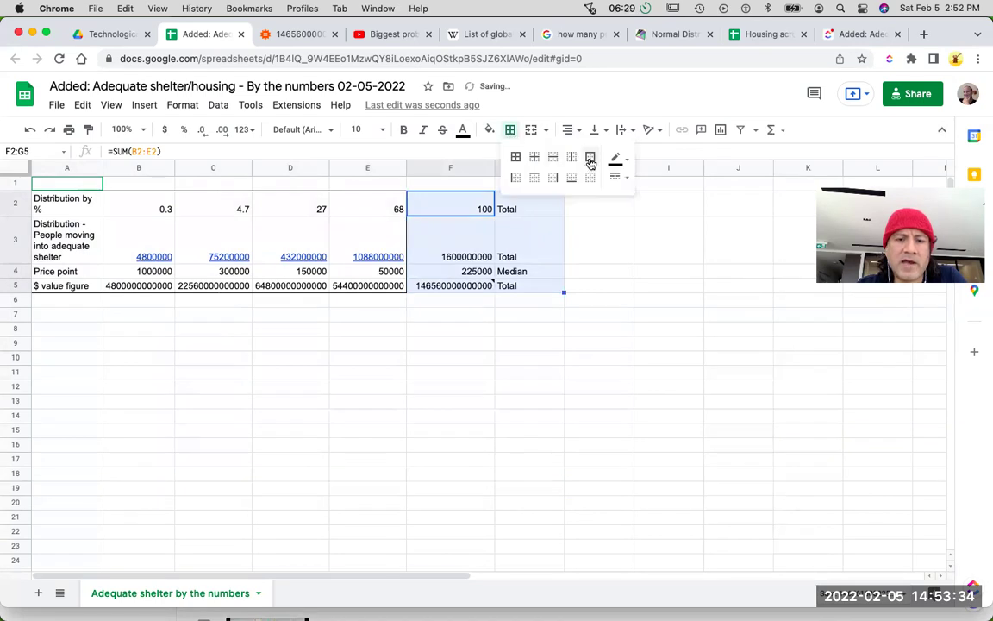
pyautogui.click(494, 335)
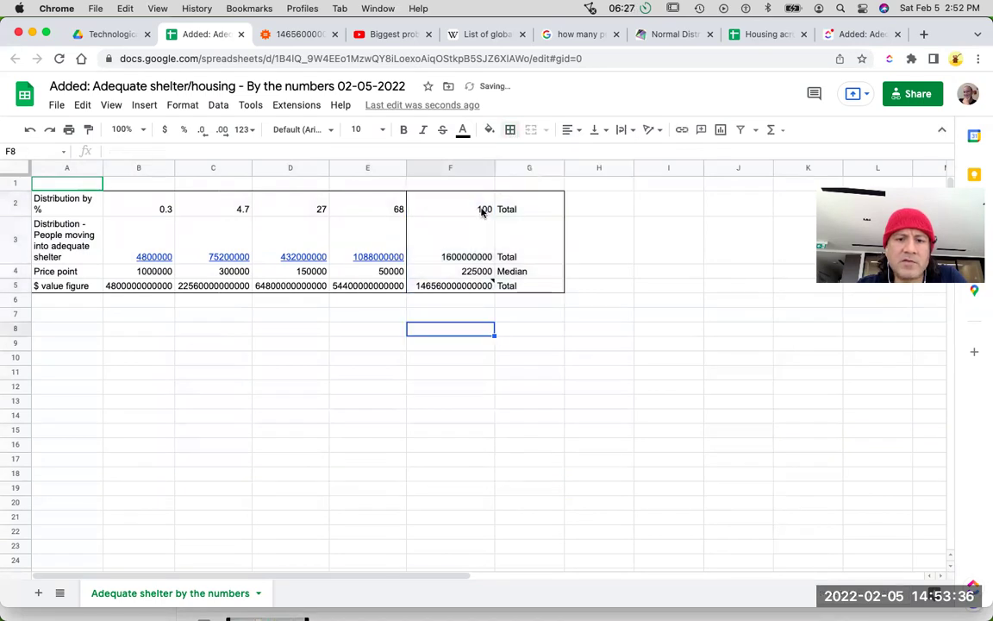
pyautogui.moveTo(489, 208); pyautogui.dragTo(527, 287)
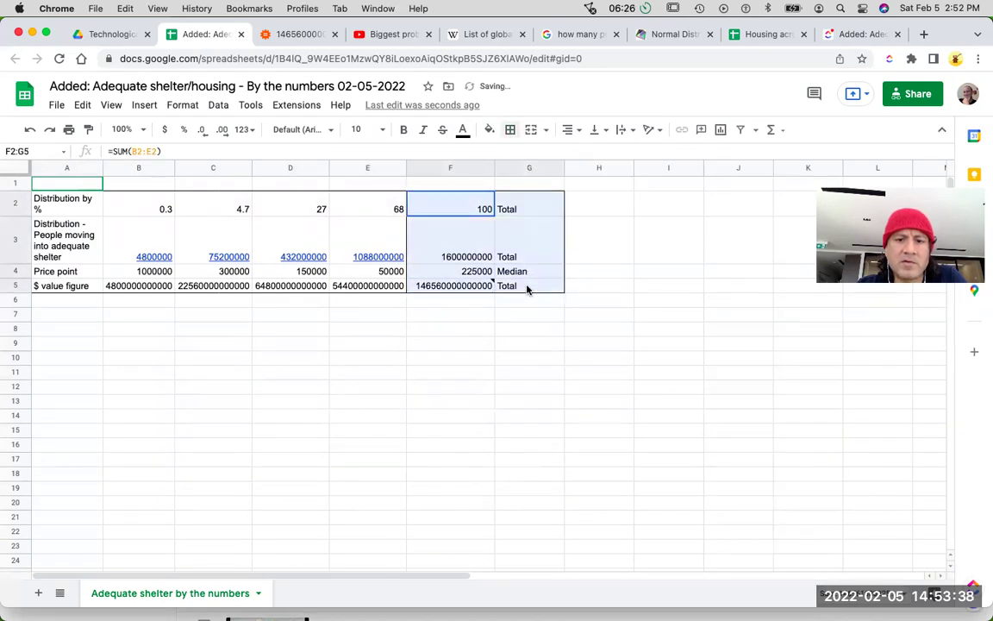
pyautogui.click(510, 130)
pyautogui.click(619, 159)
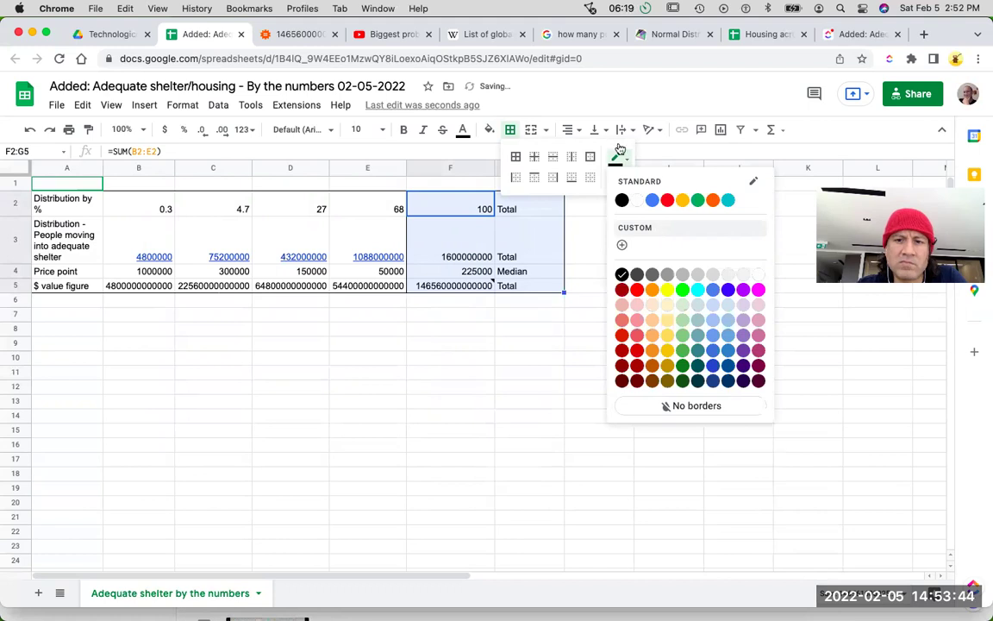
pyautogui.click(618, 157)
pyautogui.click(622, 176)
pyautogui.click(652, 235)
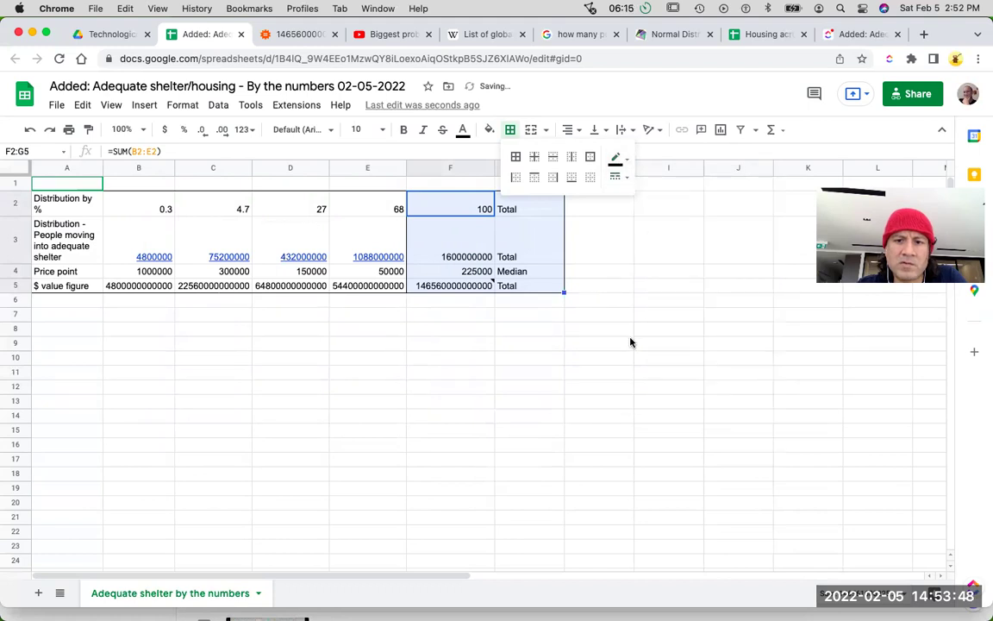
pyautogui.click(622, 177)
pyautogui.click(647, 282)
pyautogui.click(642, 290)
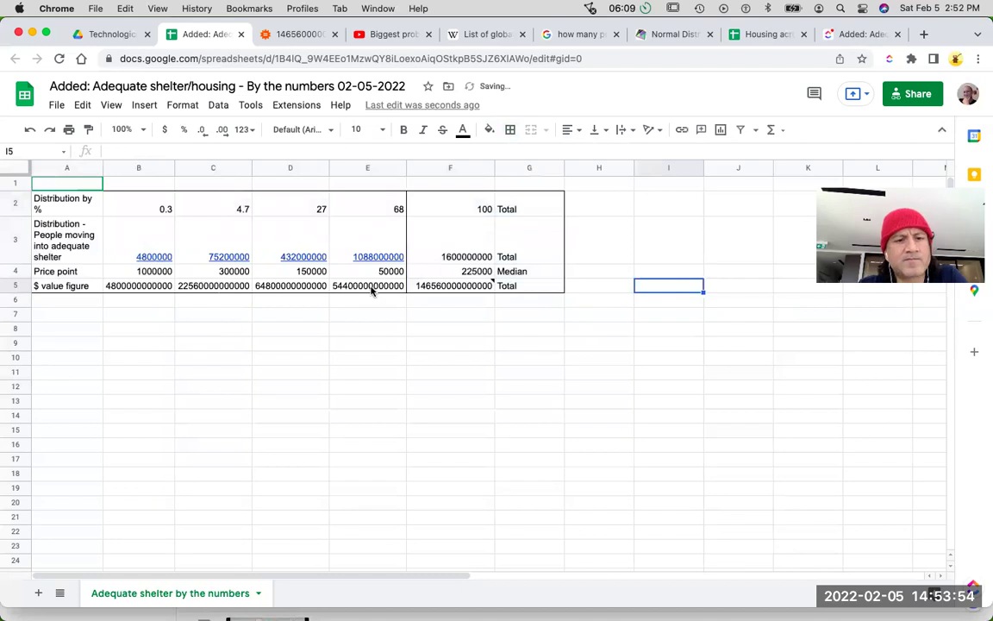
# Step: Insert a column chart from the people distribution and price point rows in A3:E4
pyautogui.moveTo(67, 204); pyautogui.dragTo(222, 216)
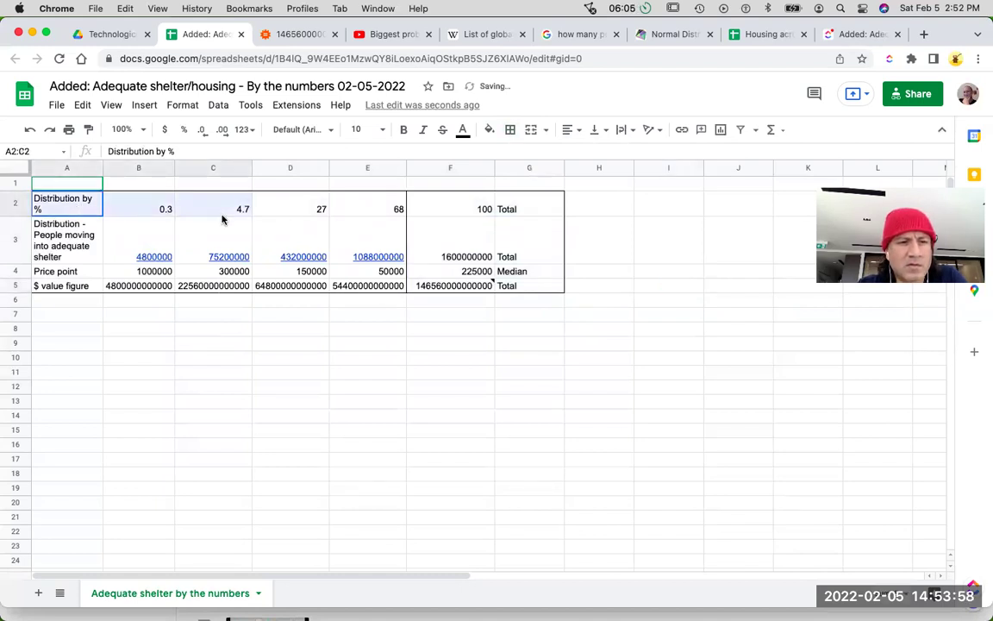
pyautogui.click(195, 354)
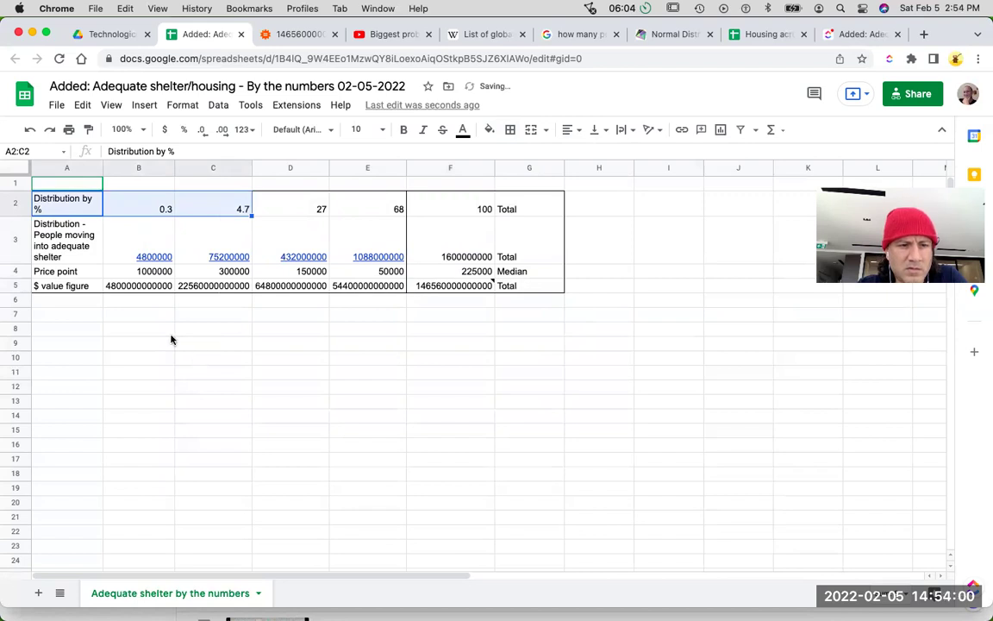
pyautogui.click(69, 248)
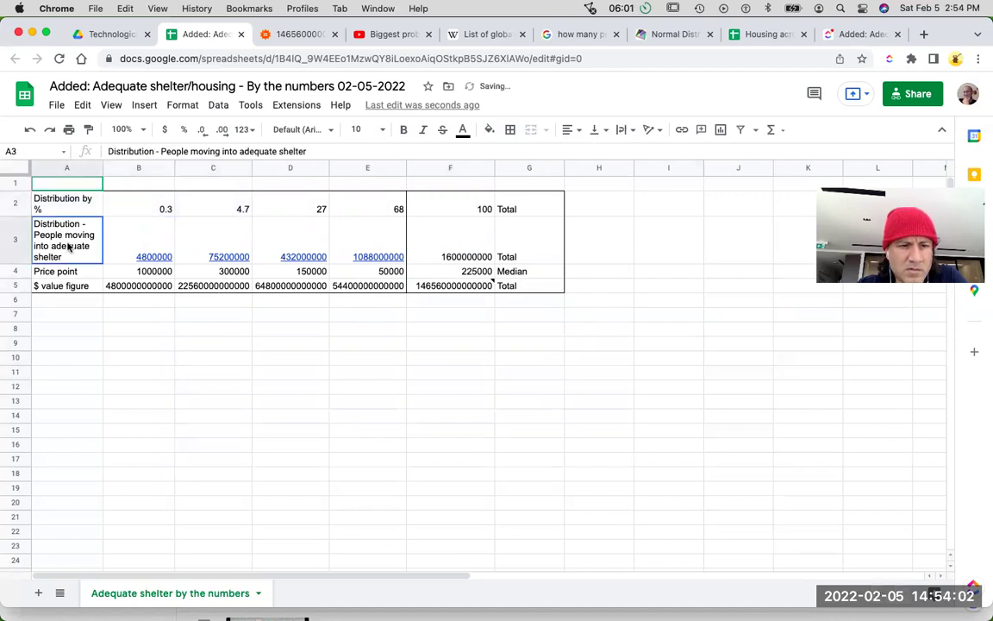
pyautogui.moveTo(79, 239); pyautogui.dragTo(375, 272)
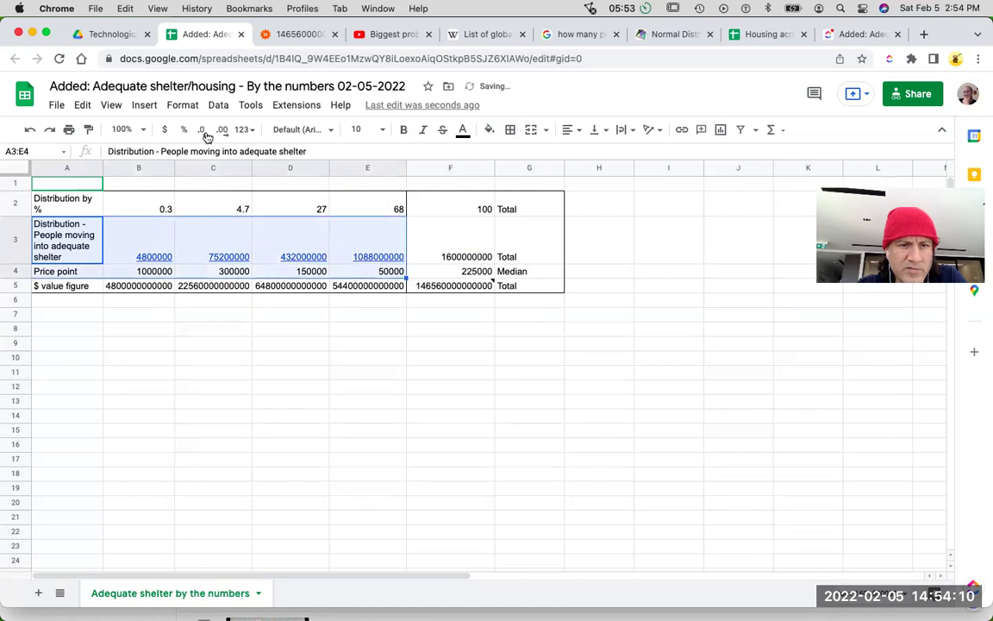
pyautogui.click(144, 104)
pyautogui.press('Escape')
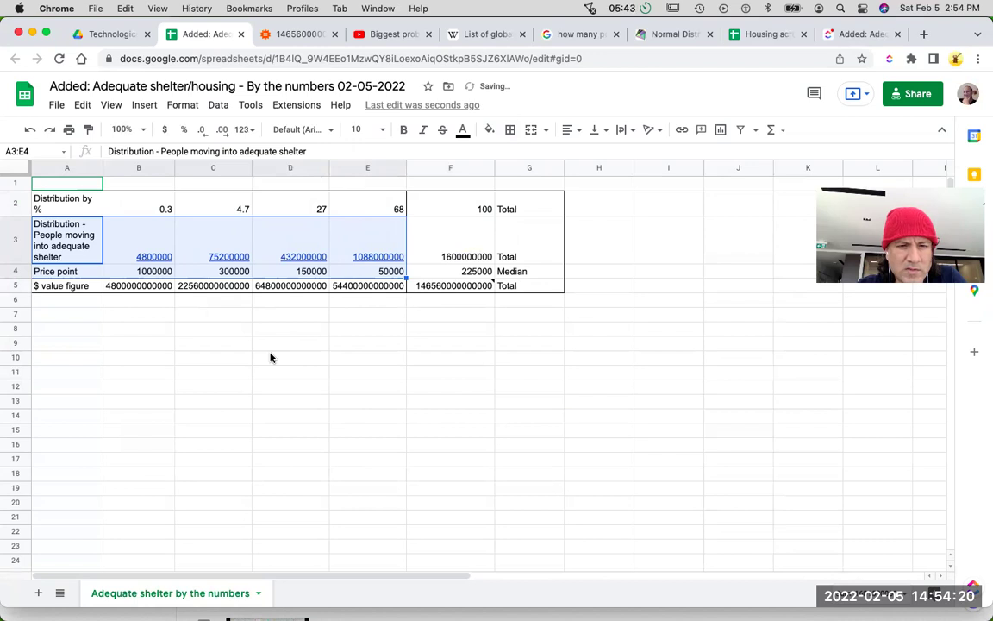
pyautogui.scroll(-2, 269, 357)
pyautogui.scroll(-10, 270, 357)
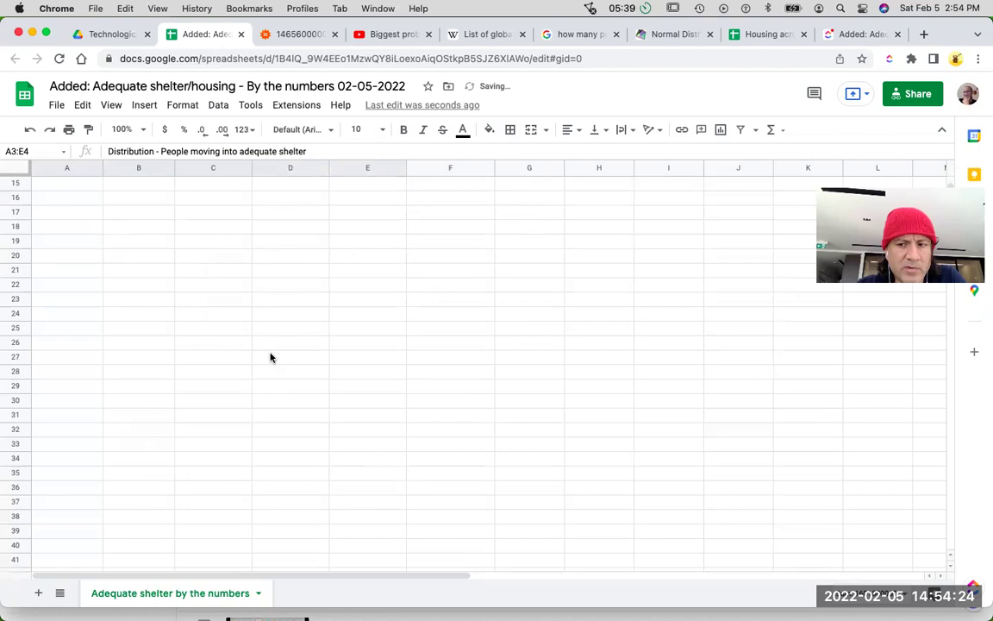
pyautogui.scroll(10, 270, 357)
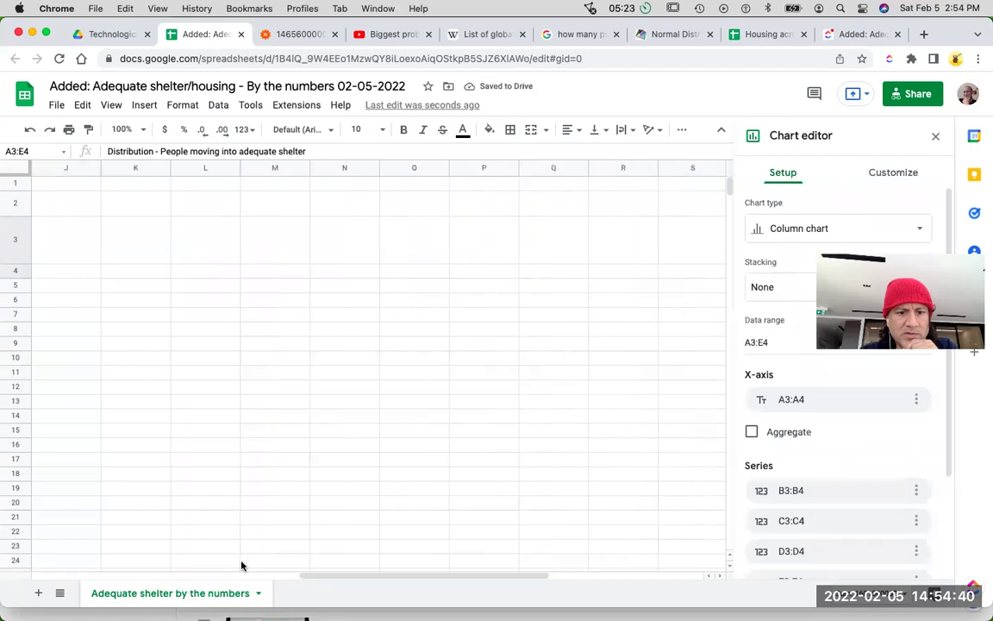
# Step: Move the new column chart below the table so that it starts at row 7
pyautogui.hscroll(-10, 215, 518)
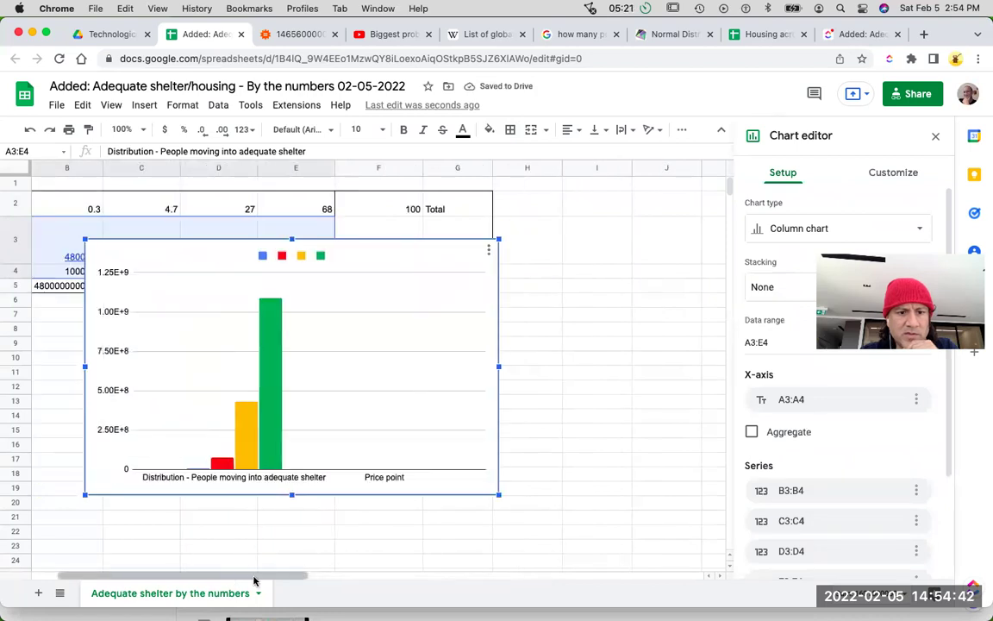
pyautogui.moveTo(254, 576); pyautogui.dragTo(126, 576)
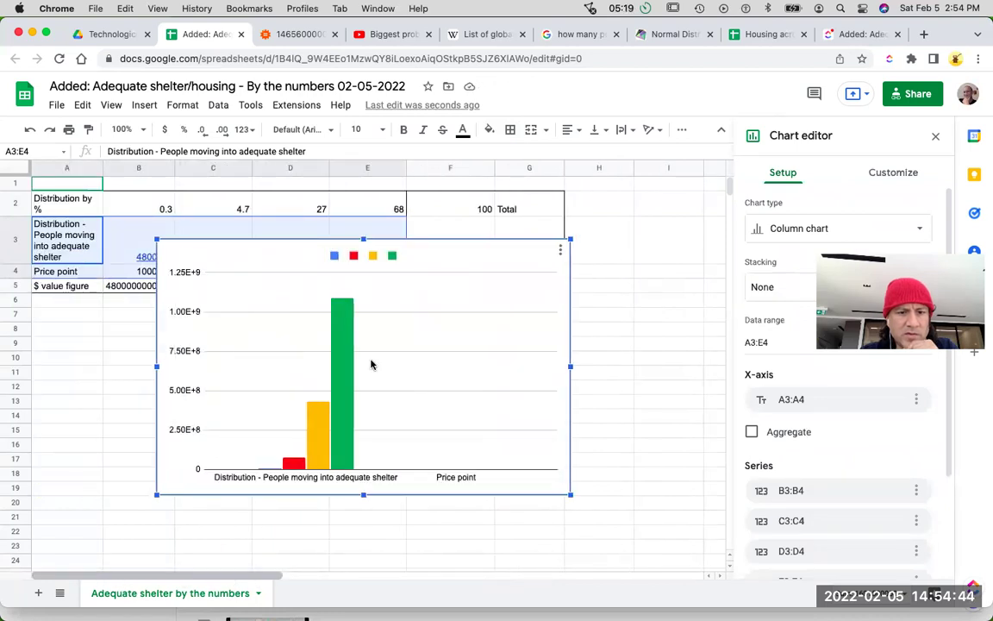
pyautogui.click(472, 302)
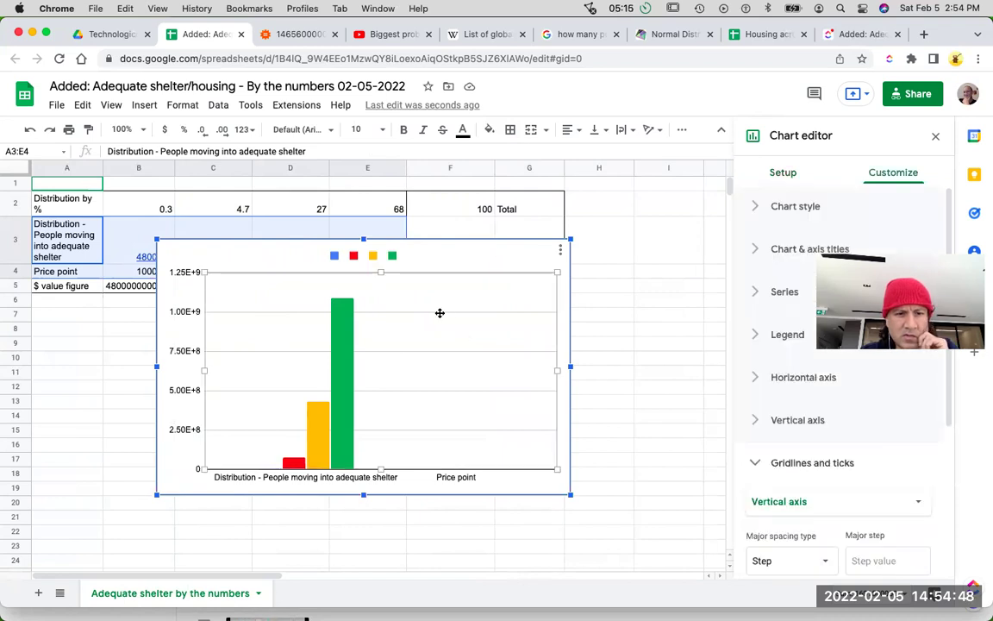
pyautogui.moveTo(439, 313); pyautogui.dragTo(324, 383)
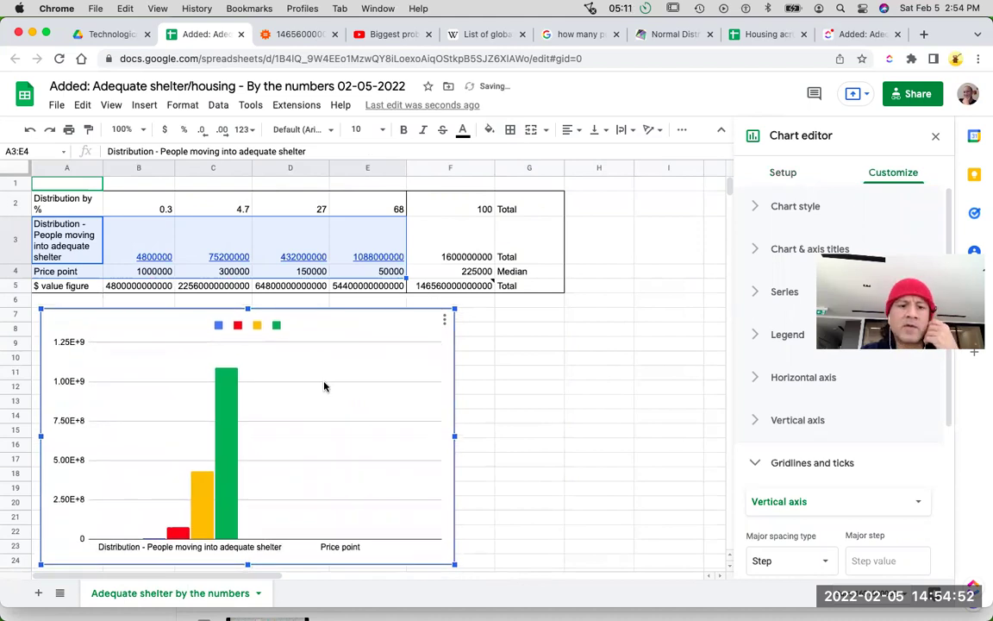
# Step: Open the column chart for editing and set its vertical axis scale factor to 1,000
pyautogui.click(444, 321)
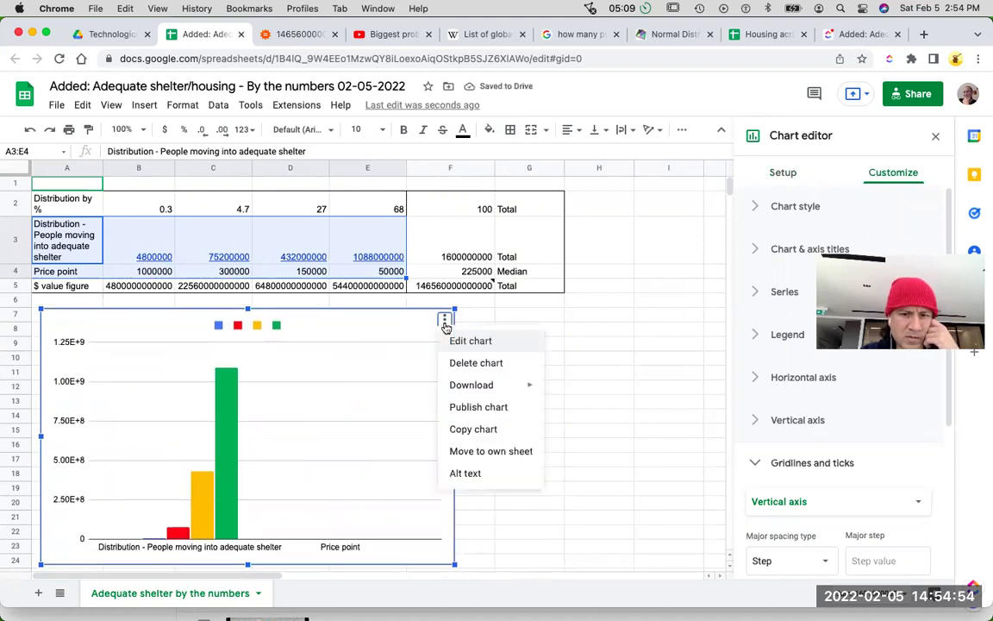
pyautogui.click(457, 340)
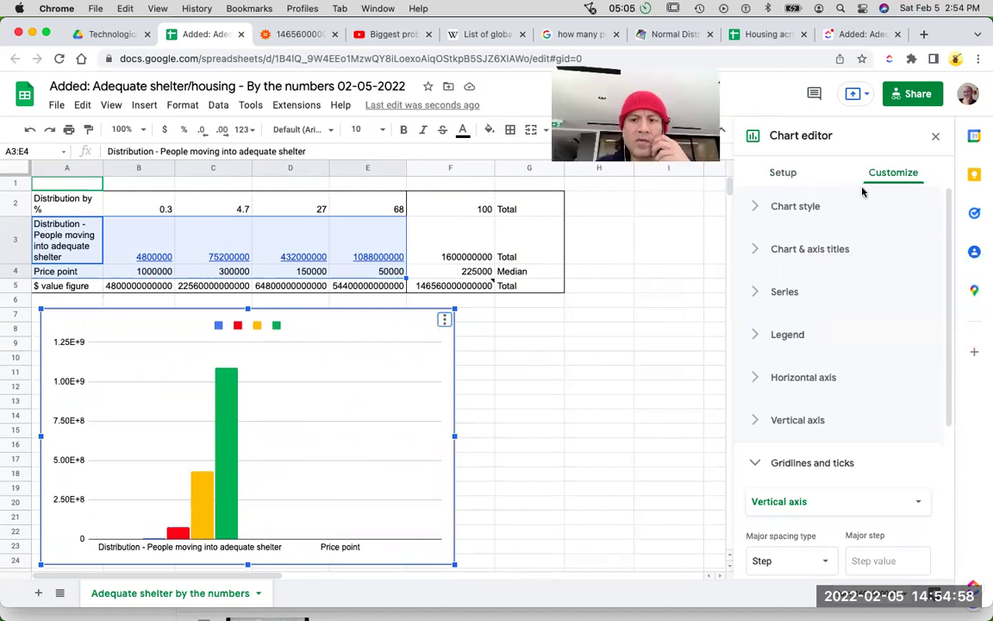
pyautogui.scroll(-5, 869, 345)
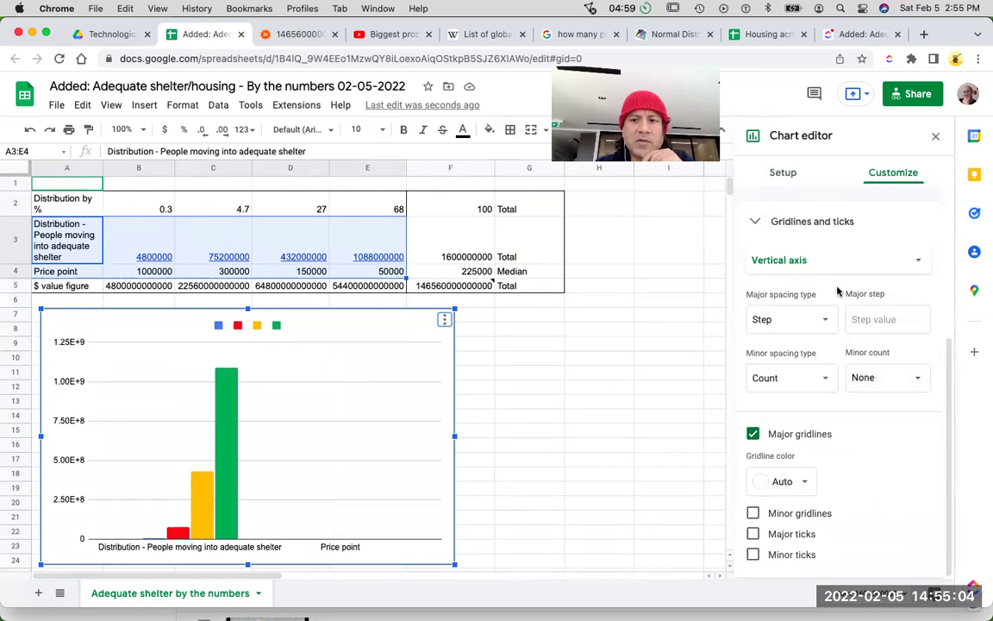
pyautogui.scroll(2, 835, 258)
pyautogui.scroll(1, 823, 284)
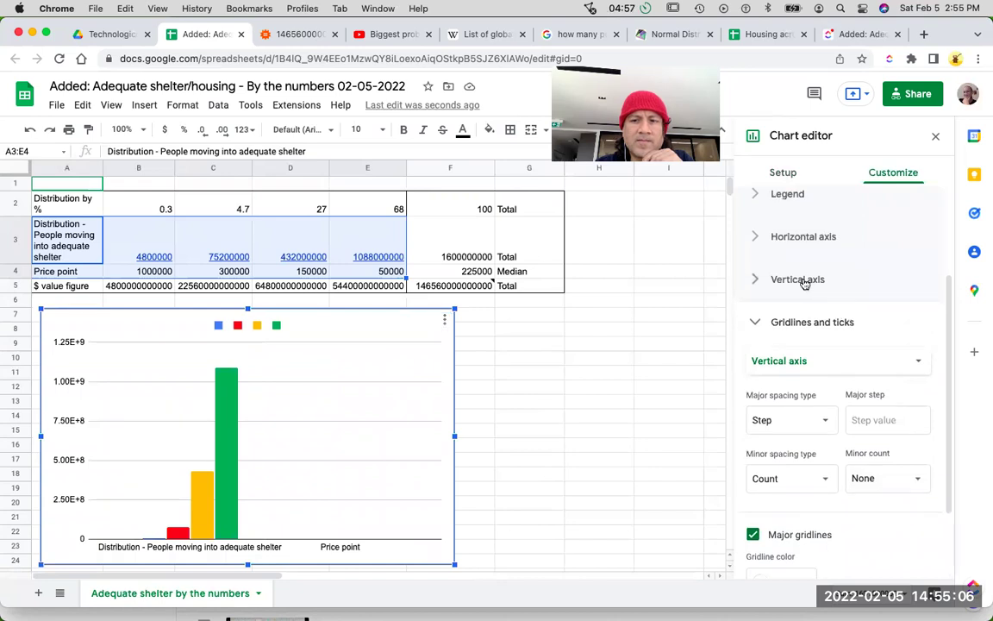
pyautogui.click(800, 279)
pyautogui.scroll(-3, 806, 293)
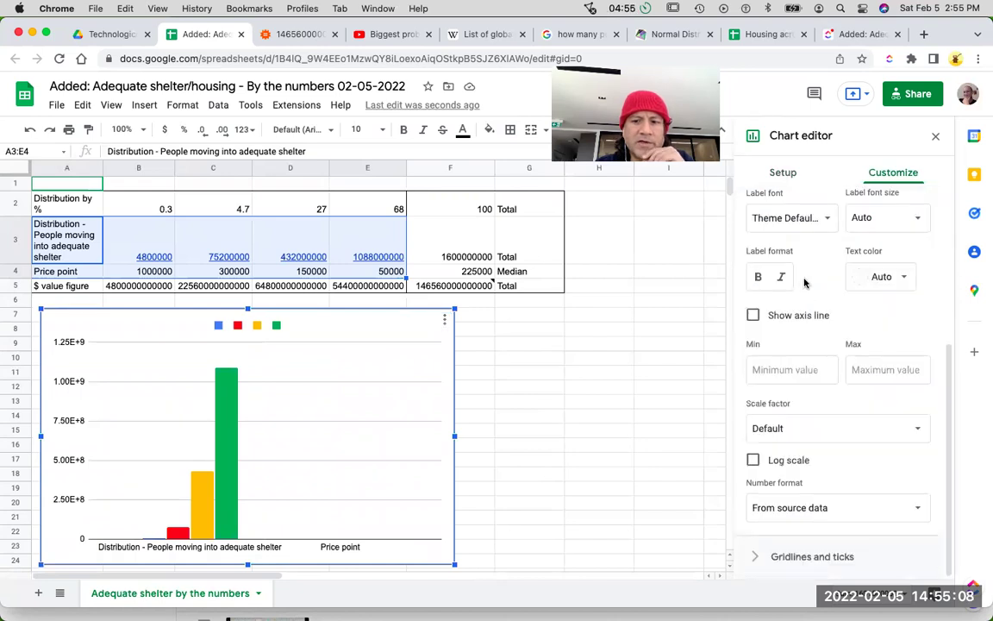
pyautogui.click(833, 431)
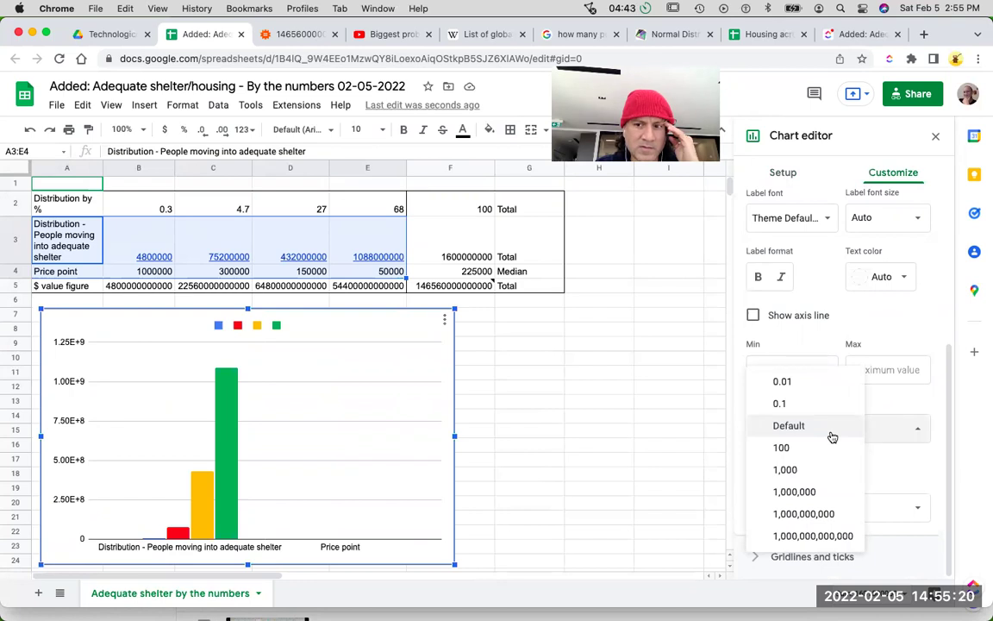
pyautogui.scroll(2, 861, 326)
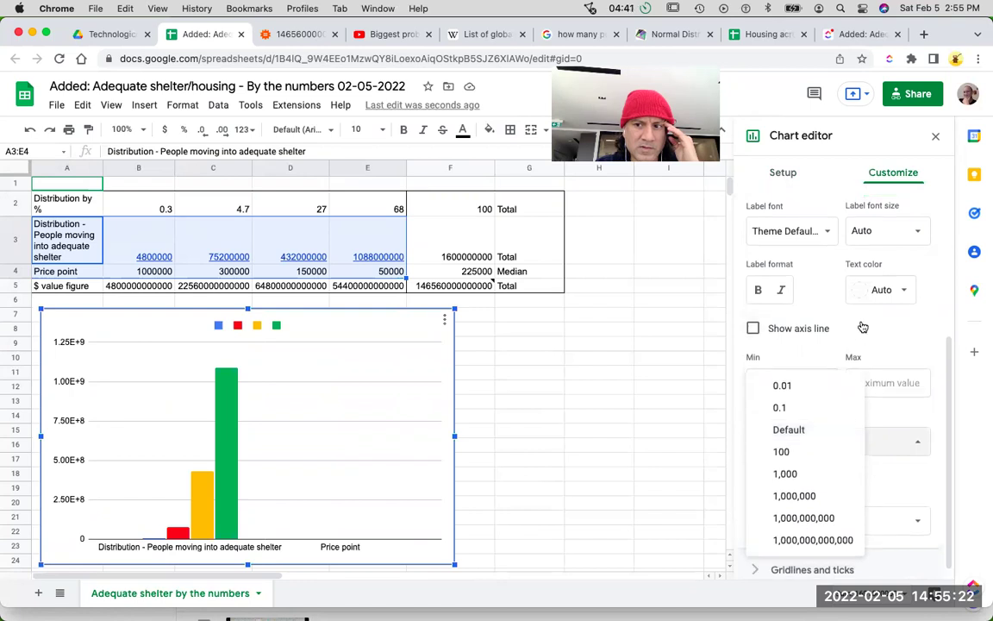
pyautogui.scroll(1, 862, 326)
pyautogui.scroll(-2, 862, 326)
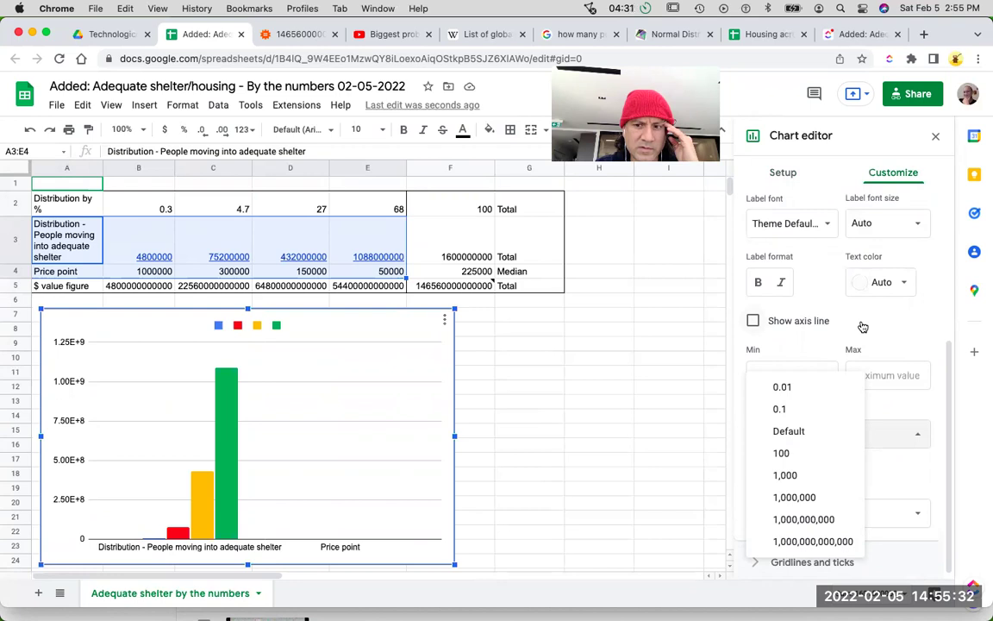
pyautogui.click(841, 477)
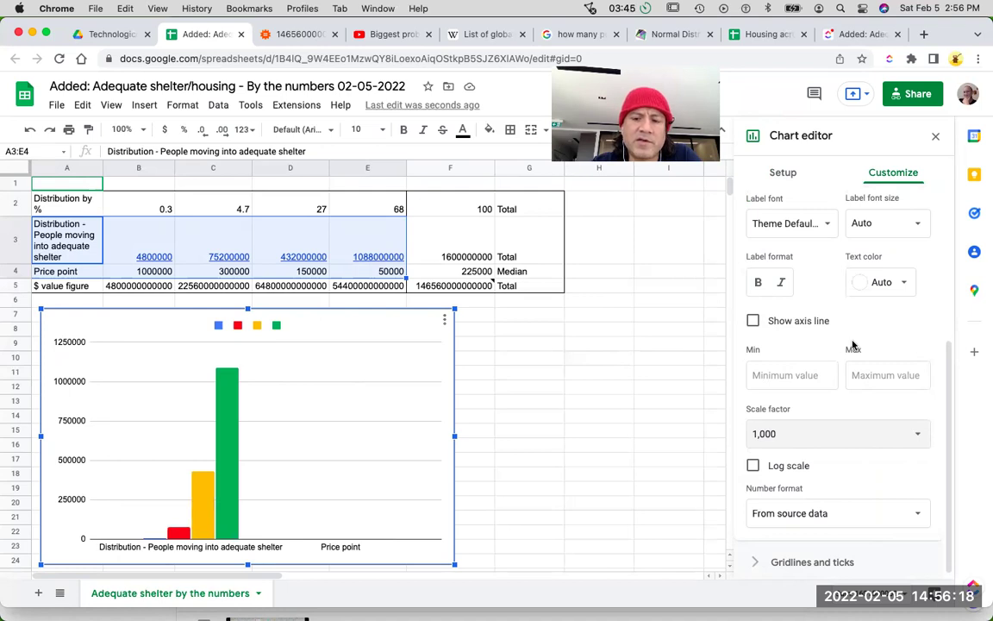
# Step: Examine the column chart's vertical axis, horizontal axis, legend and data setup options
pyautogui.scroll(-1, 852, 345)
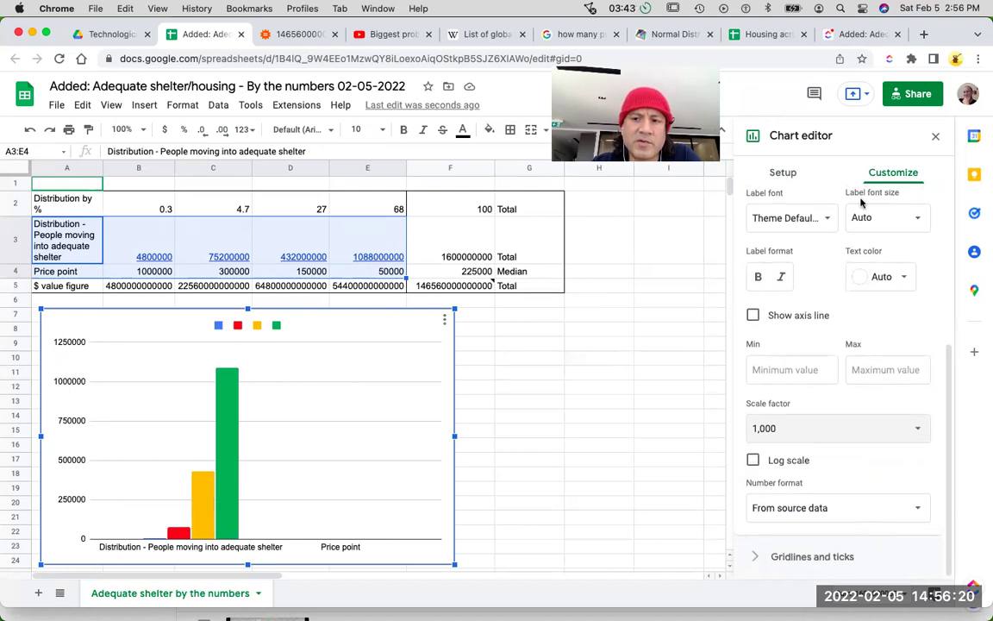
pyautogui.scroll(3, 858, 244)
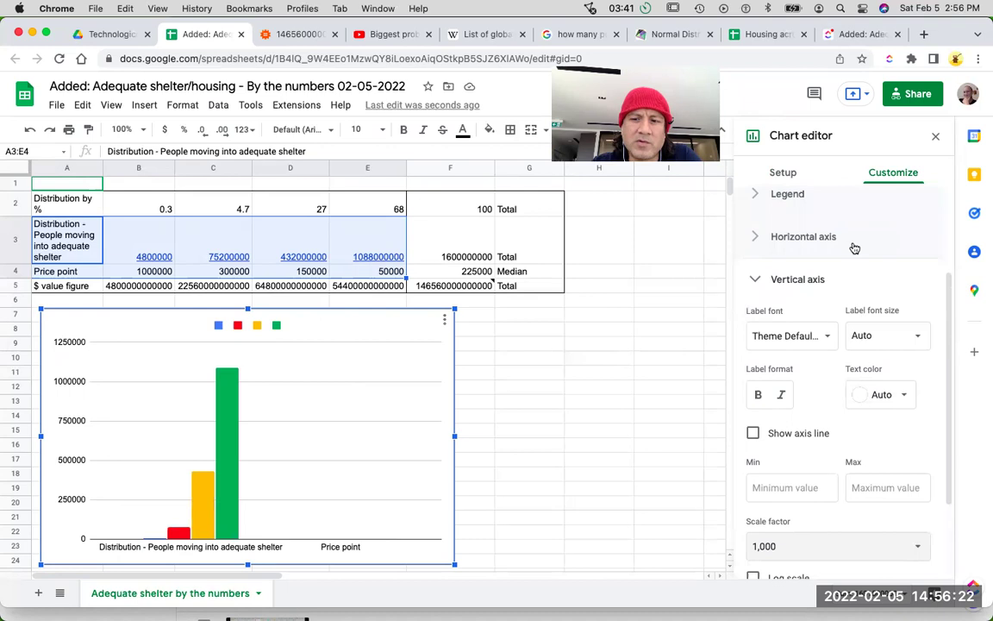
pyautogui.scroll(-3, 854, 248)
pyautogui.scroll(3, 854, 249)
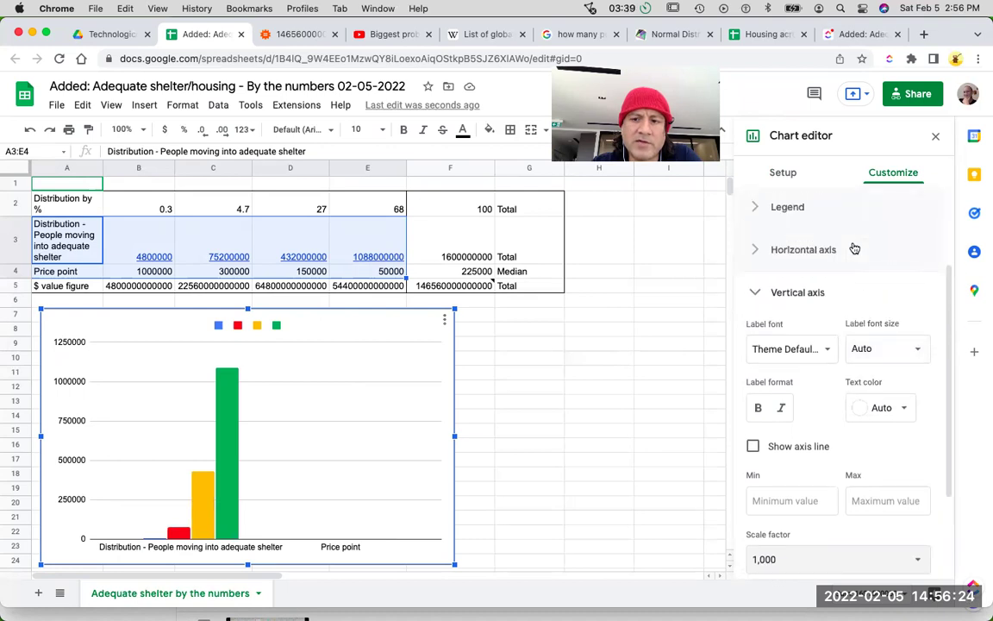
pyautogui.click(844, 250)
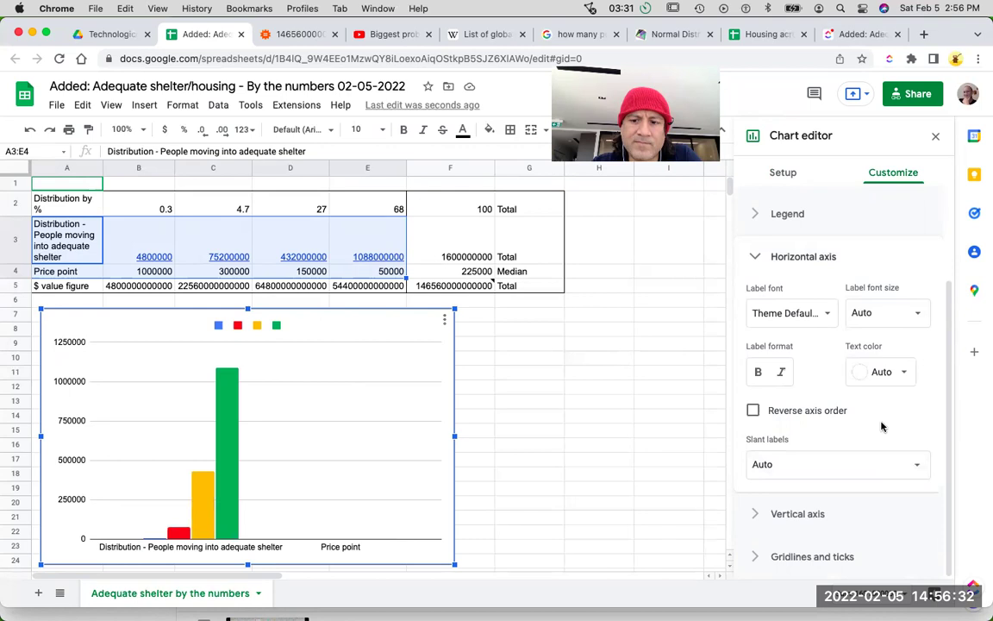
pyautogui.click(867, 464)
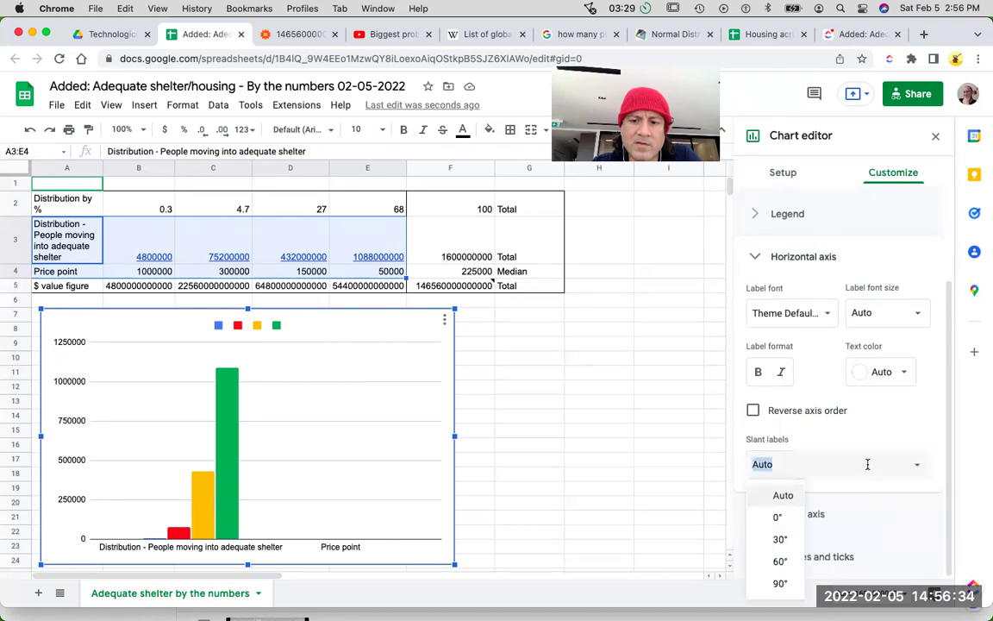
pyautogui.click(862, 427)
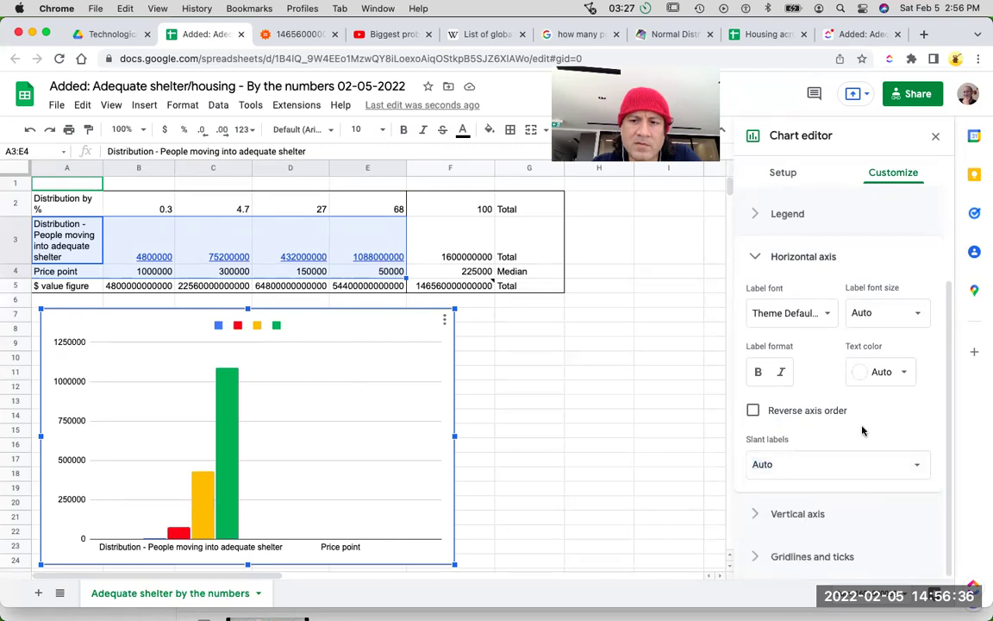
pyautogui.click(816, 213)
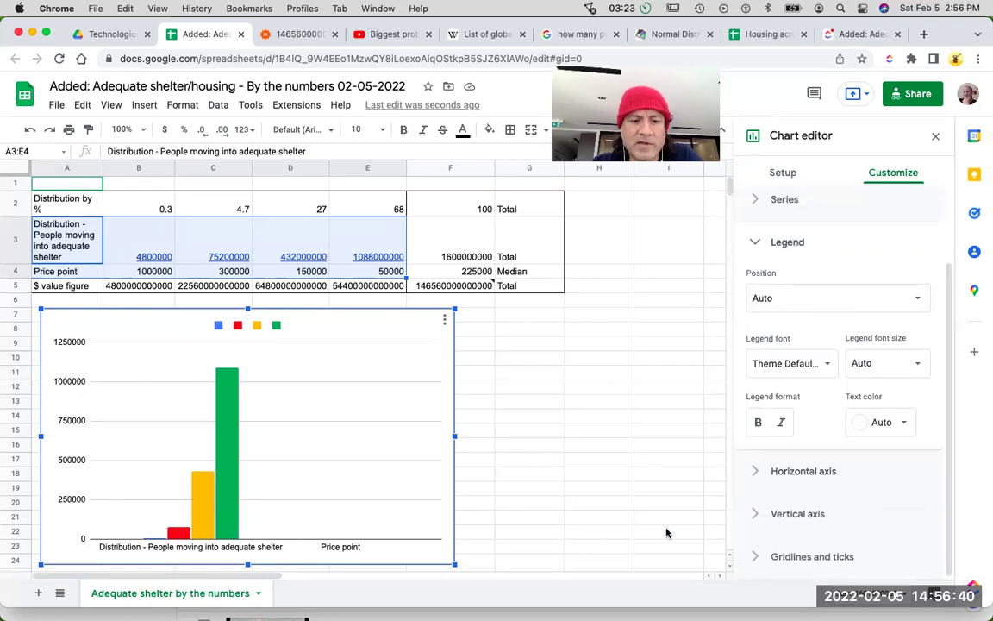
pyautogui.scroll(-2, 579, 438)
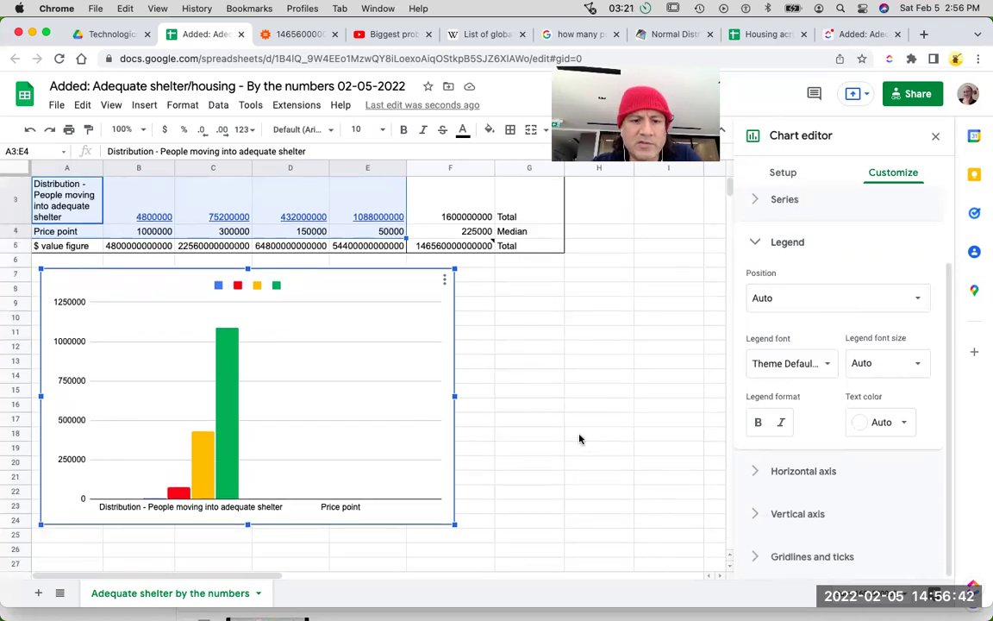
pyautogui.scroll(1, 579, 438)
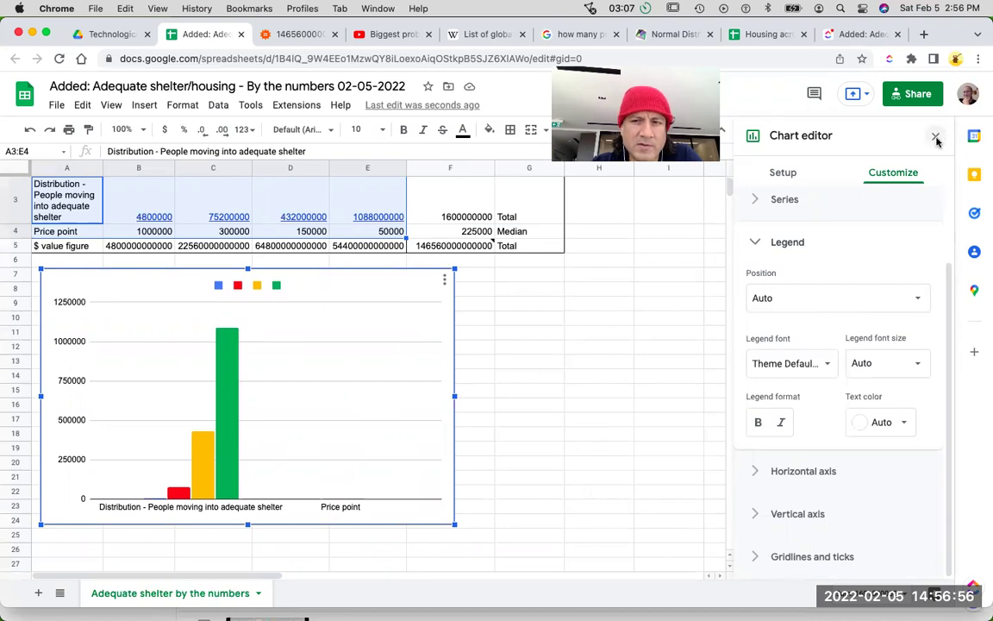
pyautogui.click(783, 174)
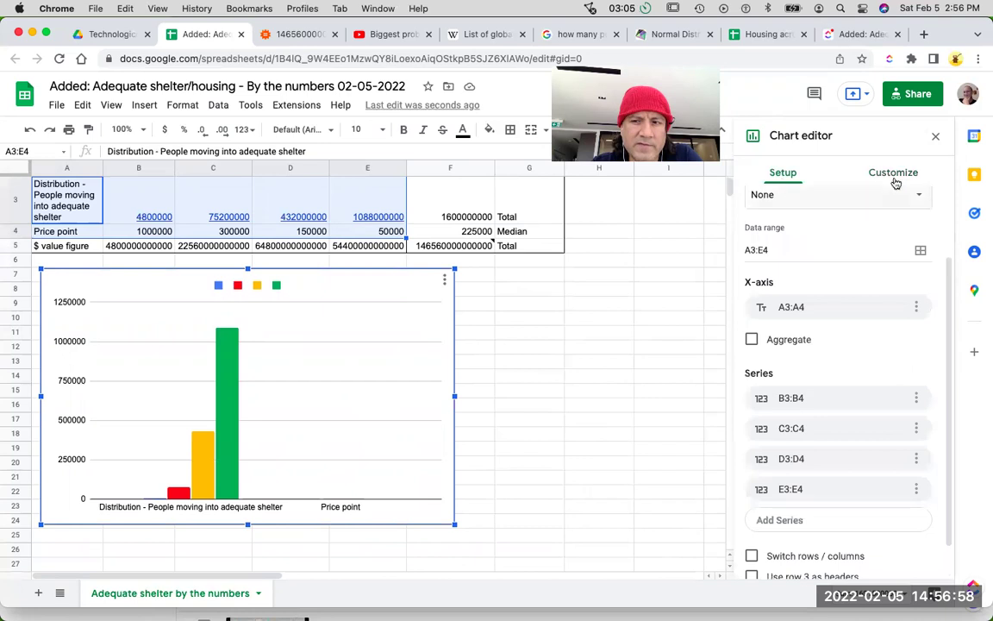
pyautogui.click(935, 139)
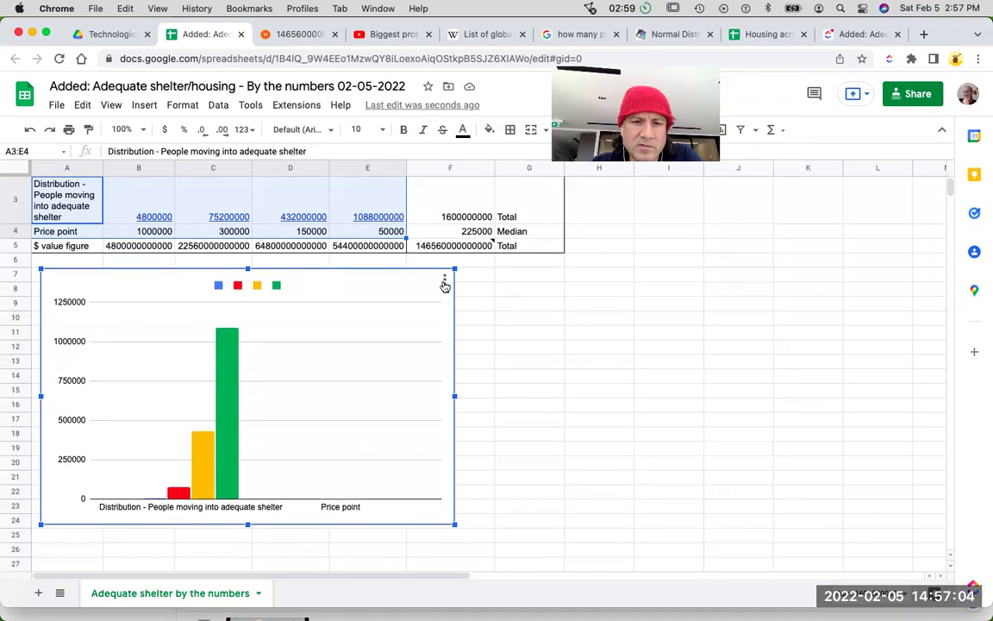
# Step: Delete the column chart and insert a new chart from the selected range A3:E4
pyautogui.click(444, 282)
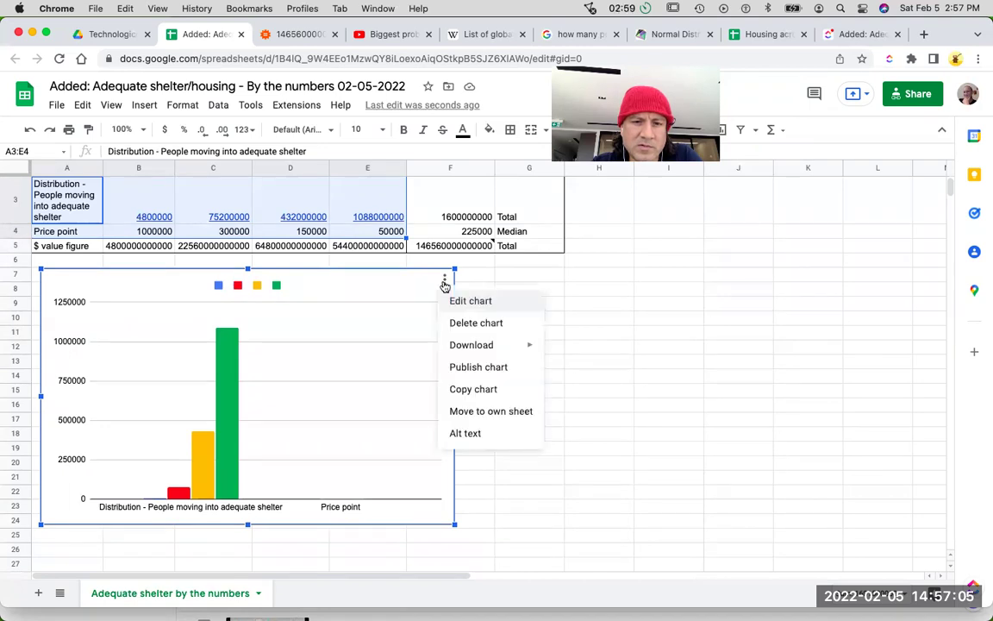
pyautogui.click(478, 325)
pyautogui.click(144, 105)
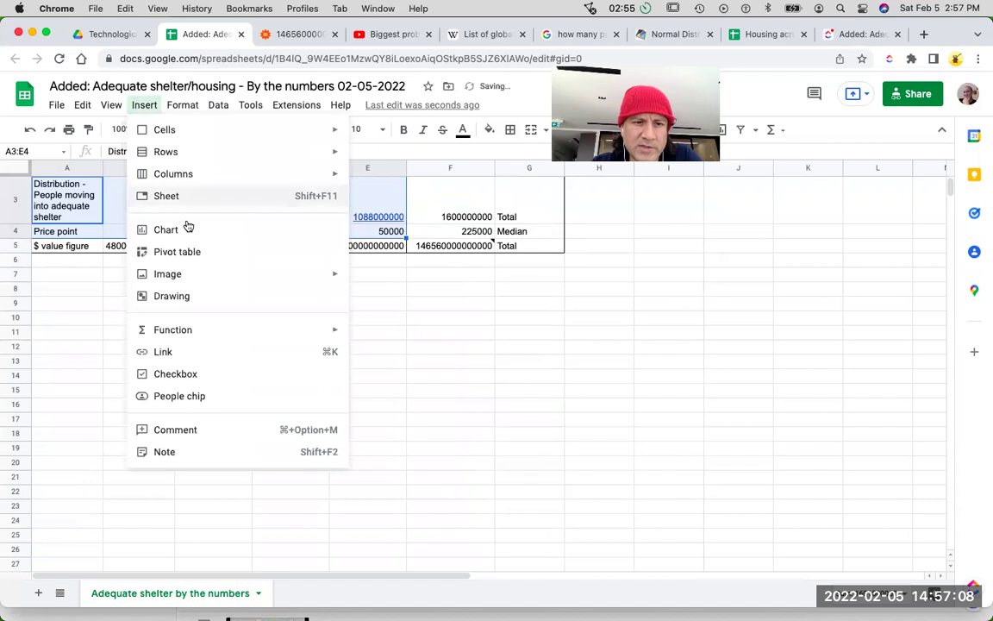
pyautogui.press('Escape')
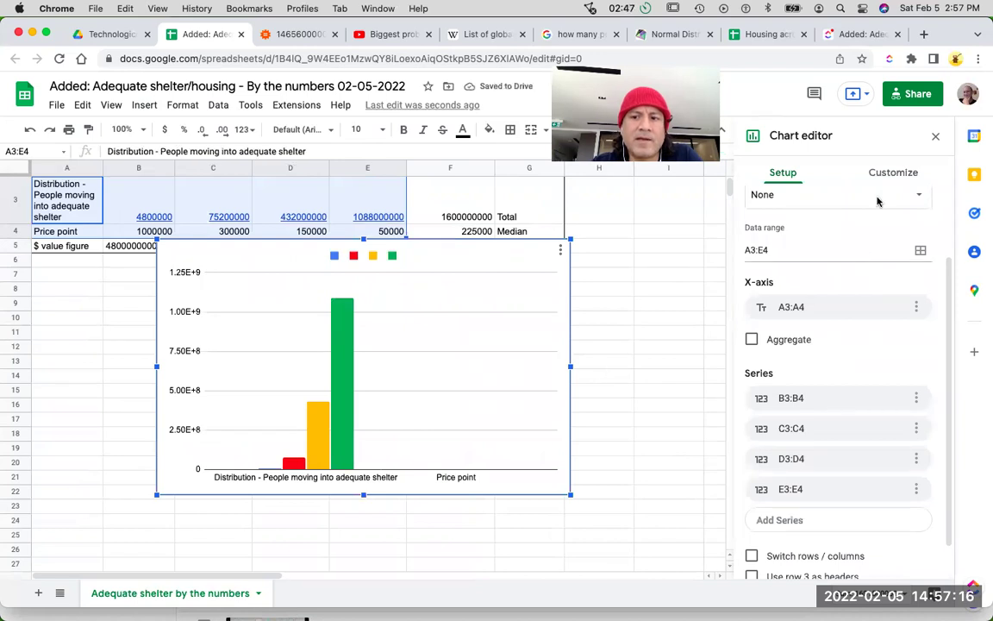
# Step: Change the new chart's type to 100% stacked bar chart
pyautogui.scroll(2, 878, 222)
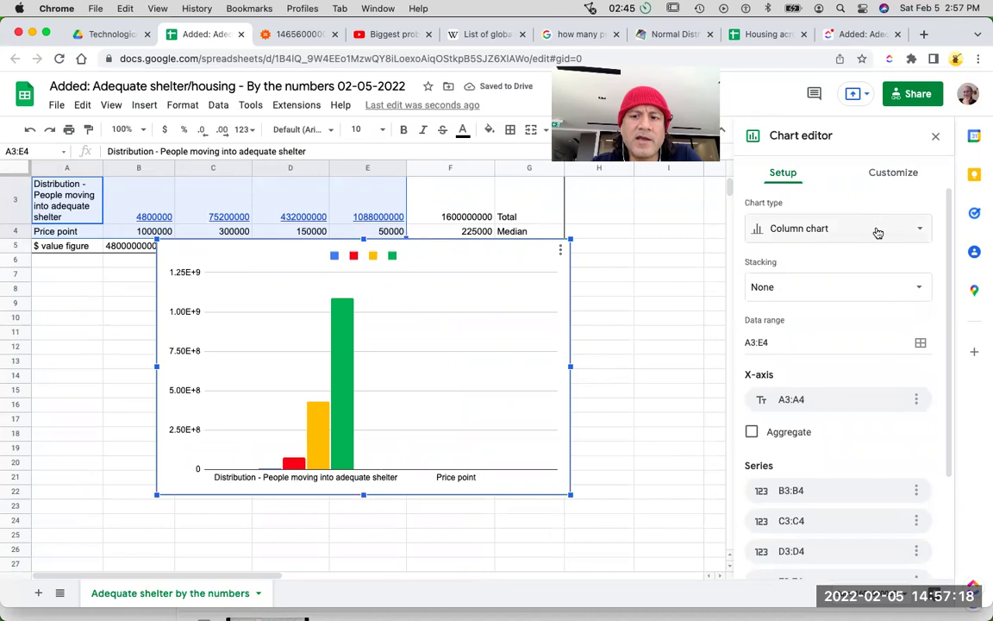
pyautogui.click(877, 231)
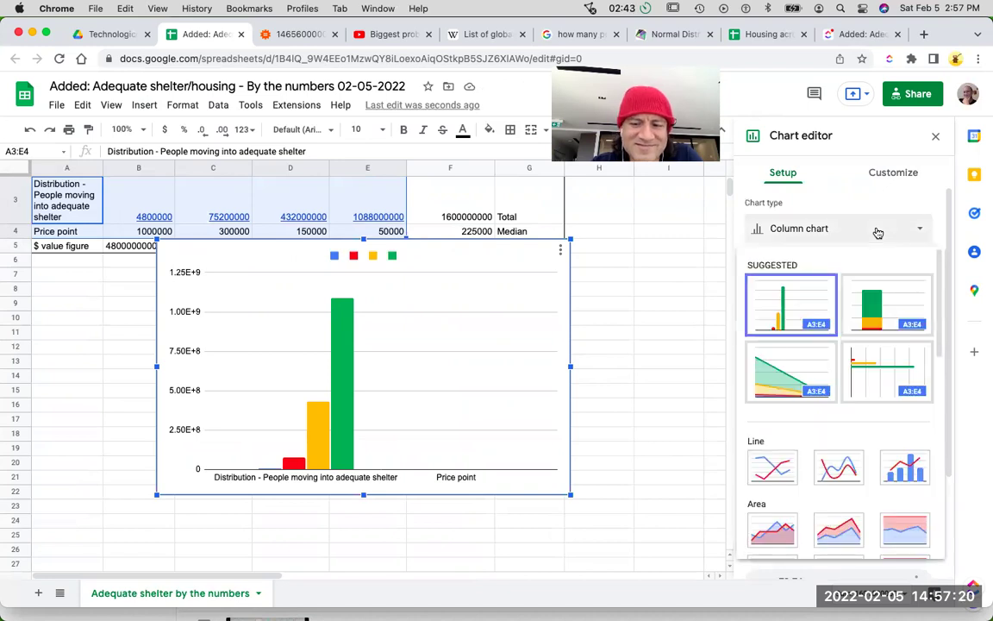
pyautogui.scroll(-5, 887, 358)
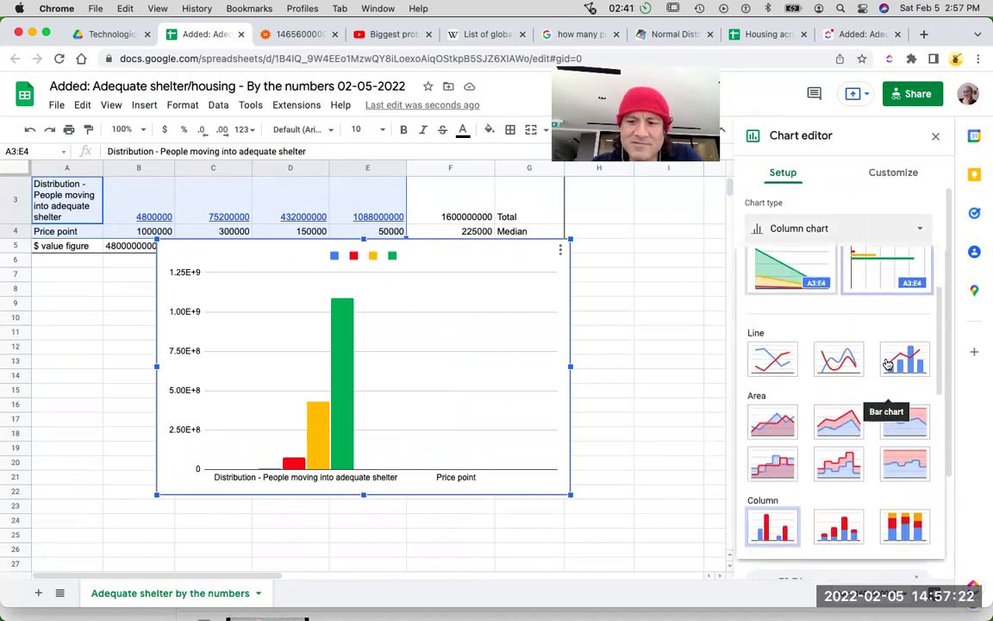
pyautogui.scroll(-1, 888, 363)
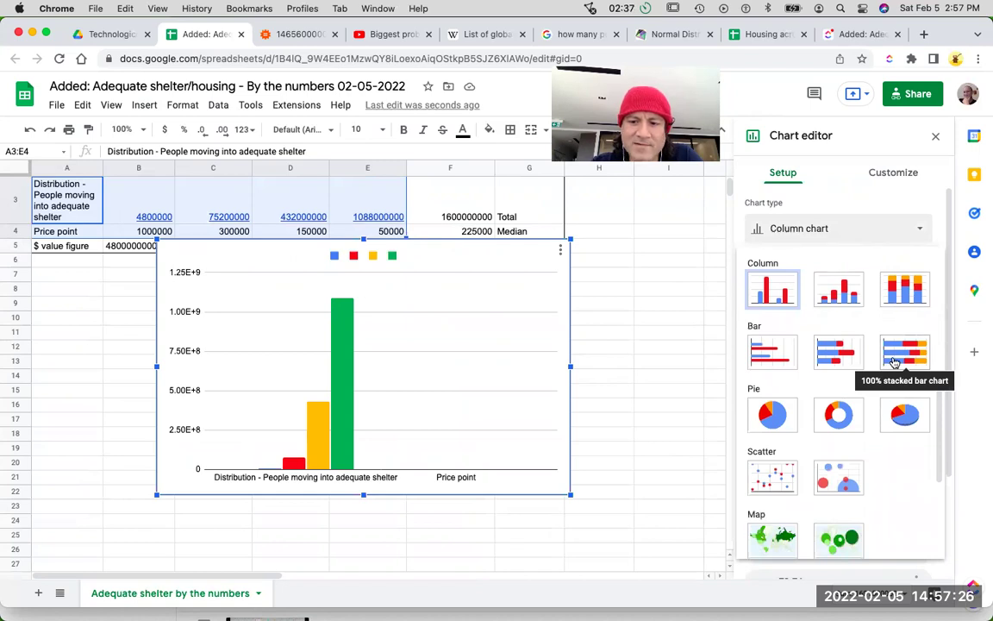
pyautogui.click(894, 363)
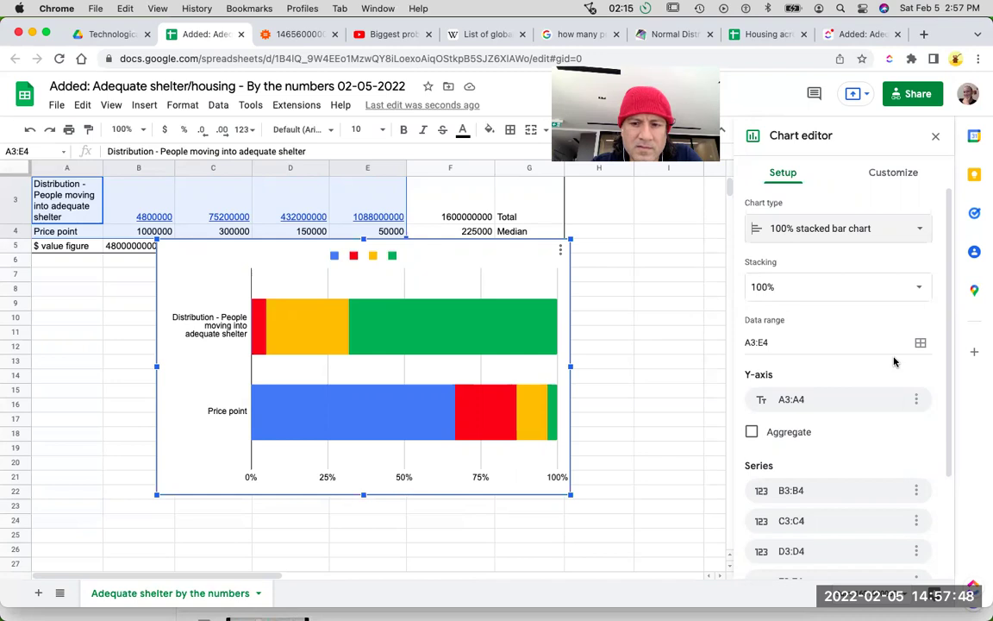
# Step: Try aggregating the stacked bar chart's data, turn aggregation off again, and check the stacking options
pyautogui.click(800, 438)
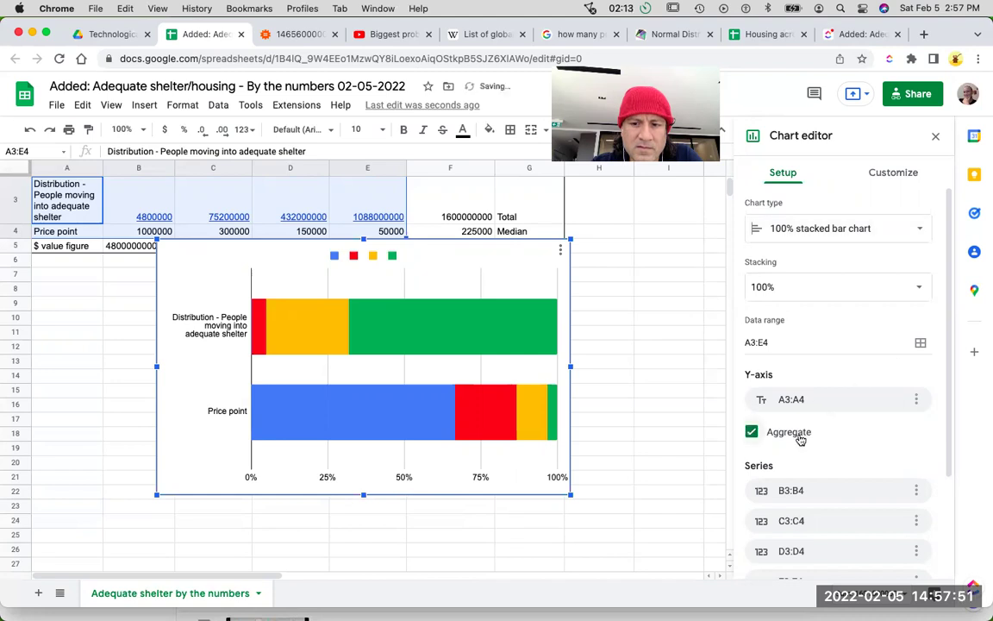
pyautogui.click(856, 430)
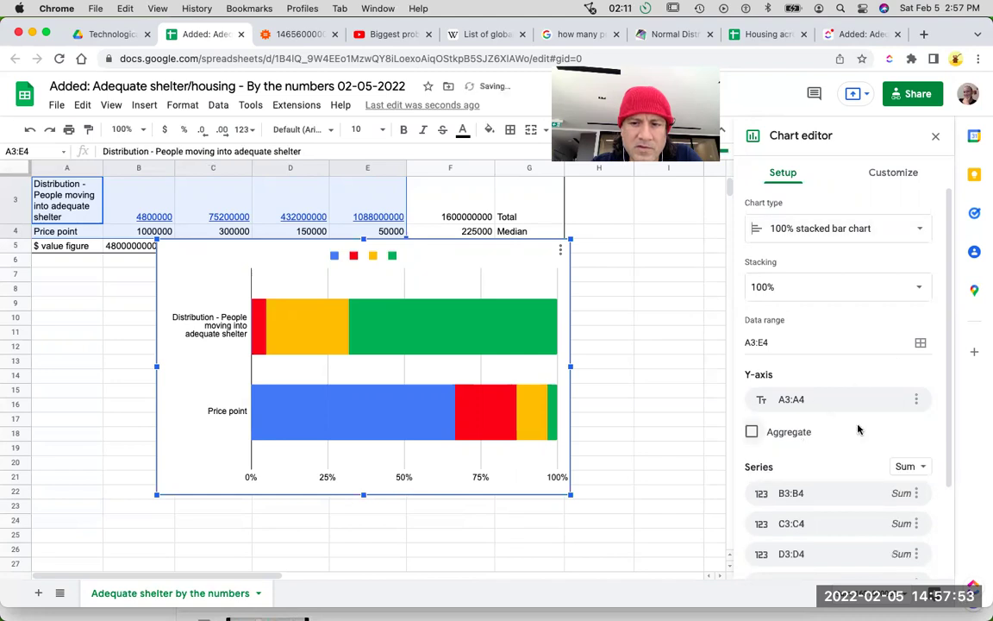
pyautogui.click(846, 291)
pyautogui.click(847, 293)
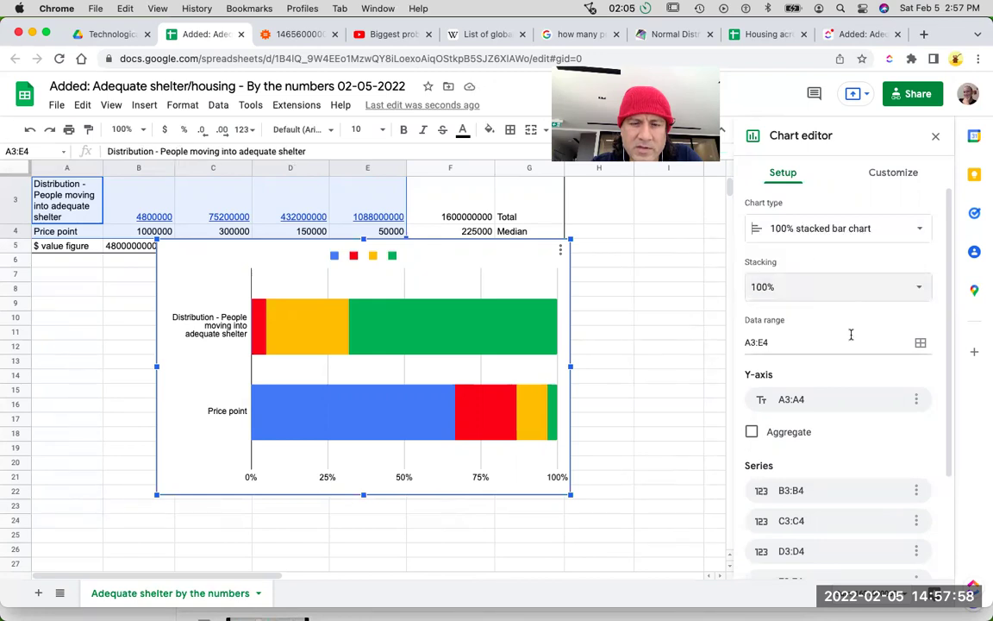
# Step: Switch the stacked bar chart's rows and columns, and toggle the use of column A as headers on and off
pyautogui.scroll(-3, 851, 336)
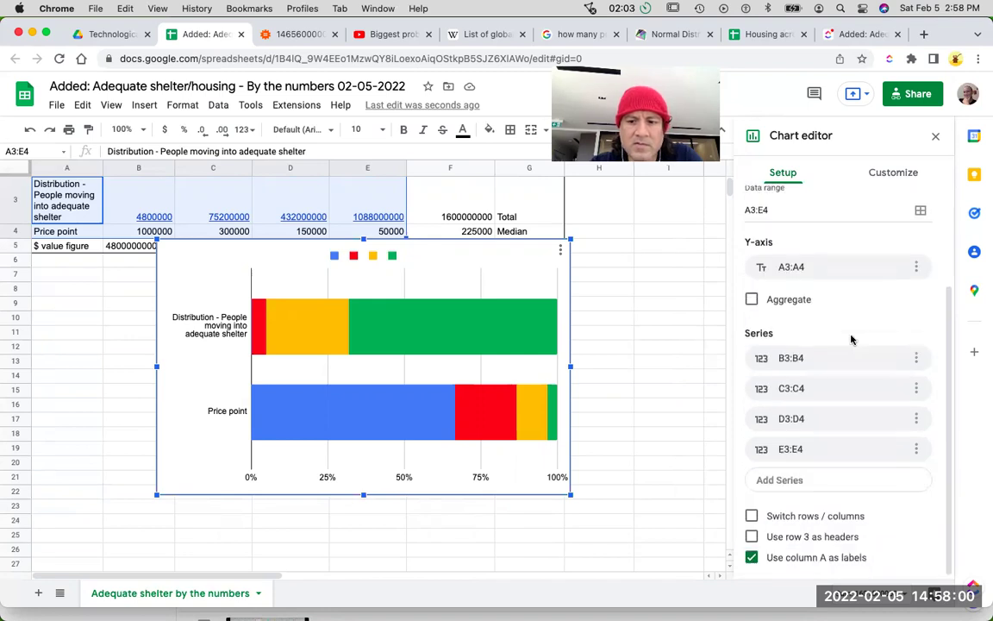
pyautogui.click(850, 517)
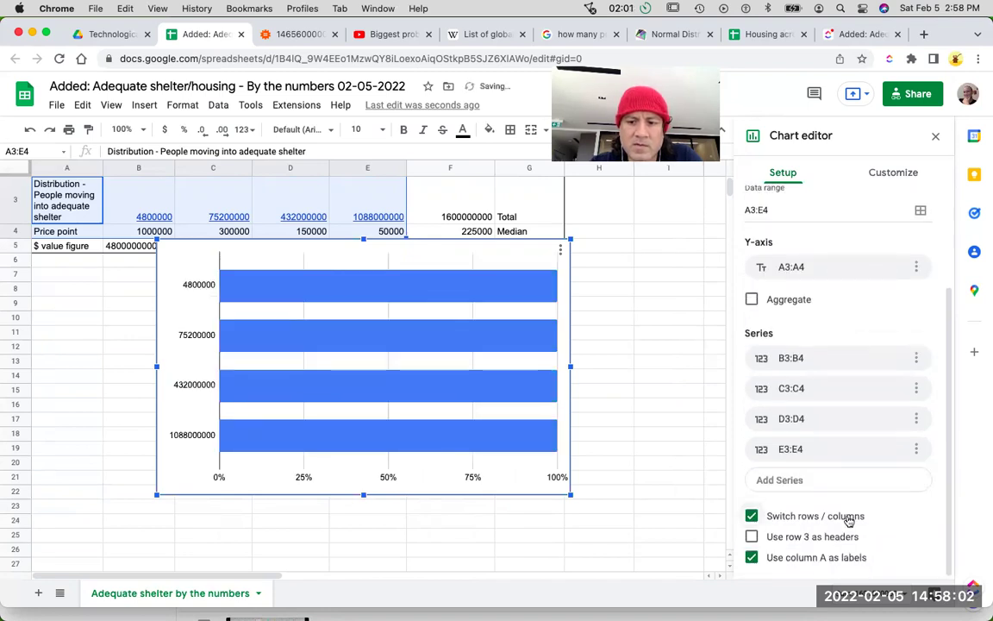
pyautogui.click(849, 517)
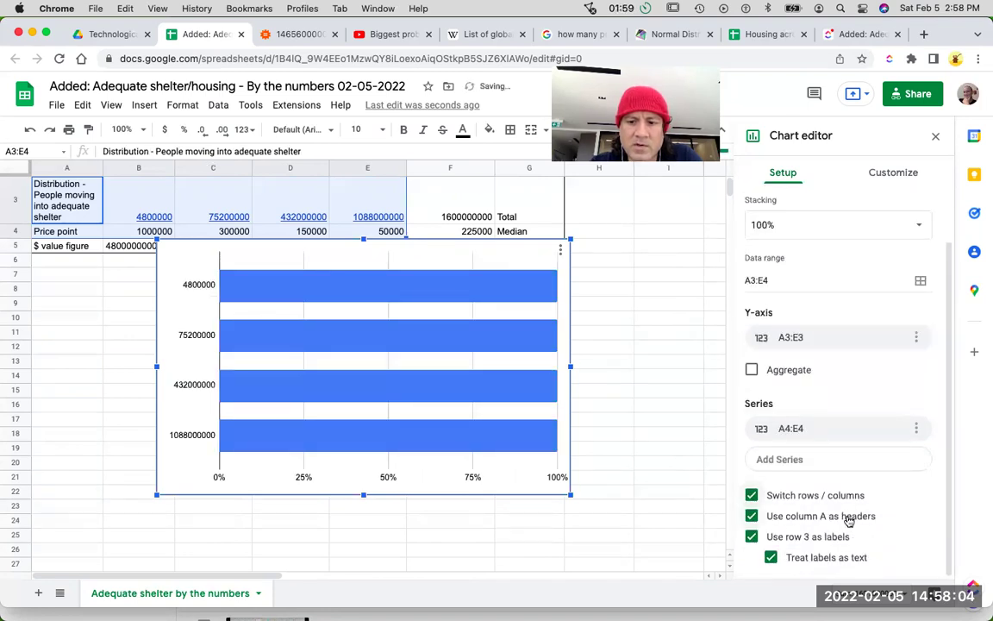
pyautogui.click(849, 517)
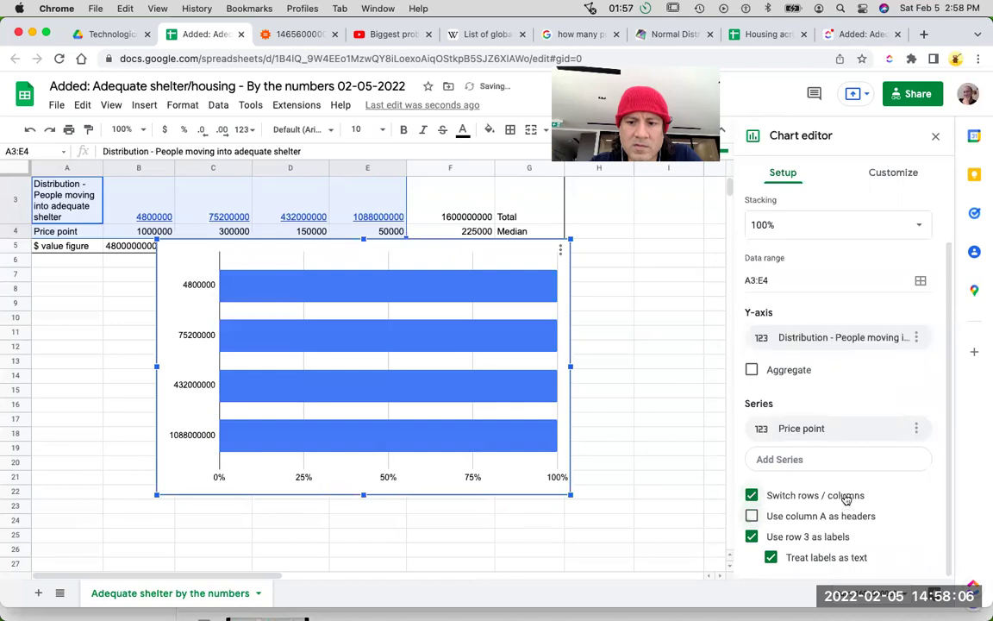
# Step: Turn off the stacked bar chart's row/column switch so columns B to E plot as separate series
pyautogui.click(852, 495)
pyautogui.click(848, 519)
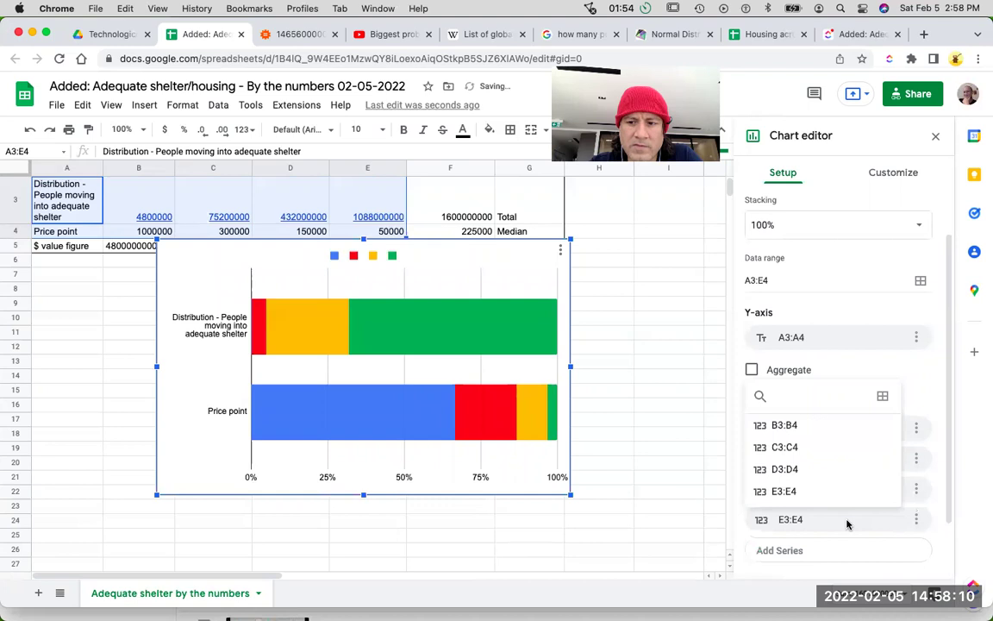
pyautogui.click(847, 523)
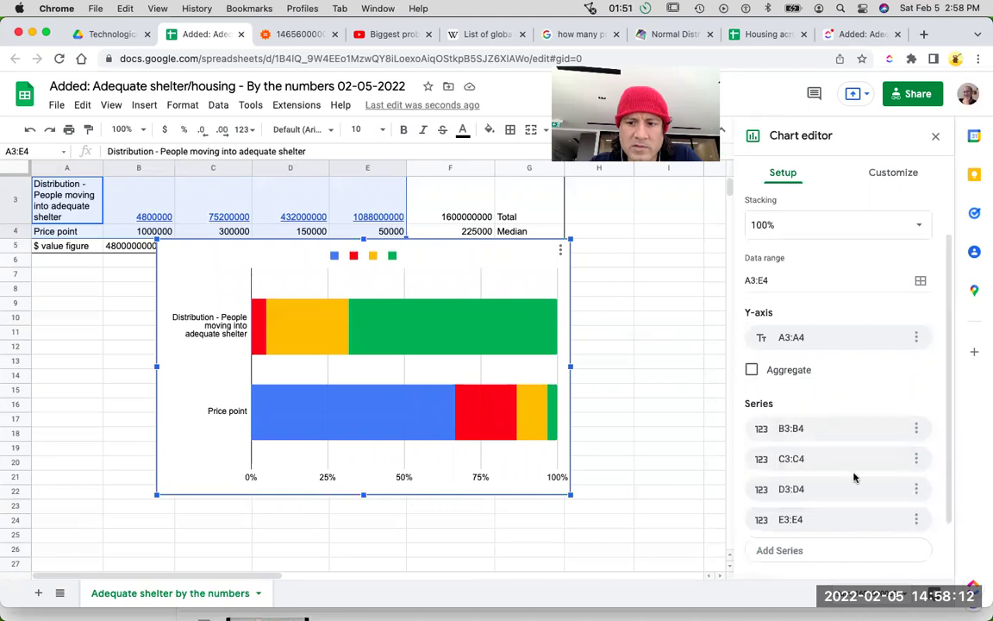
pyautogui.scroll(-2, 853, 476)
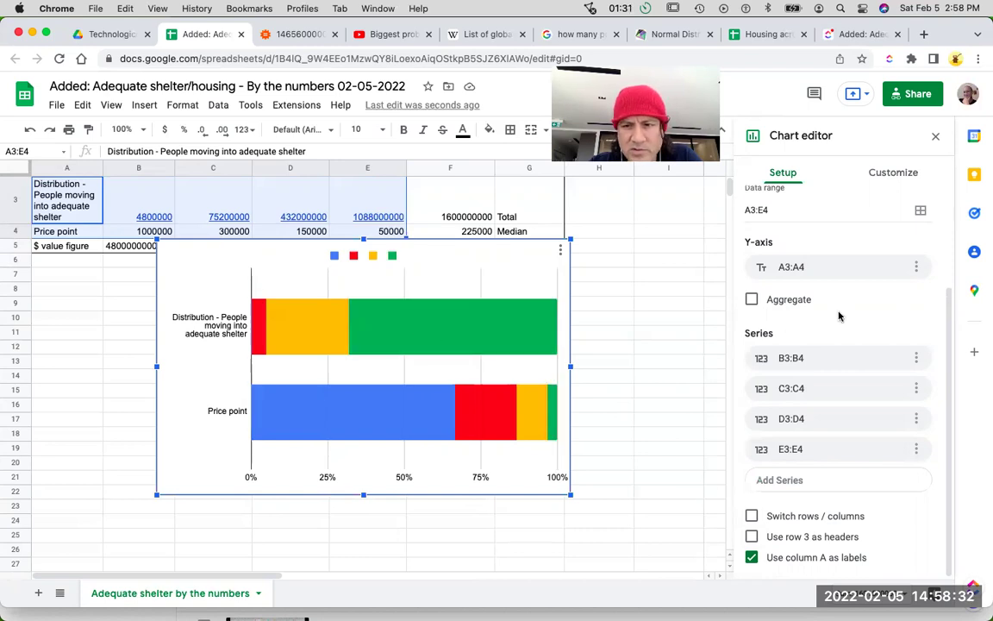
# Step: Try the Maximize chart style on the stacked bar chart and turn it off again
pyautogui.scroll(3, 839, 316)
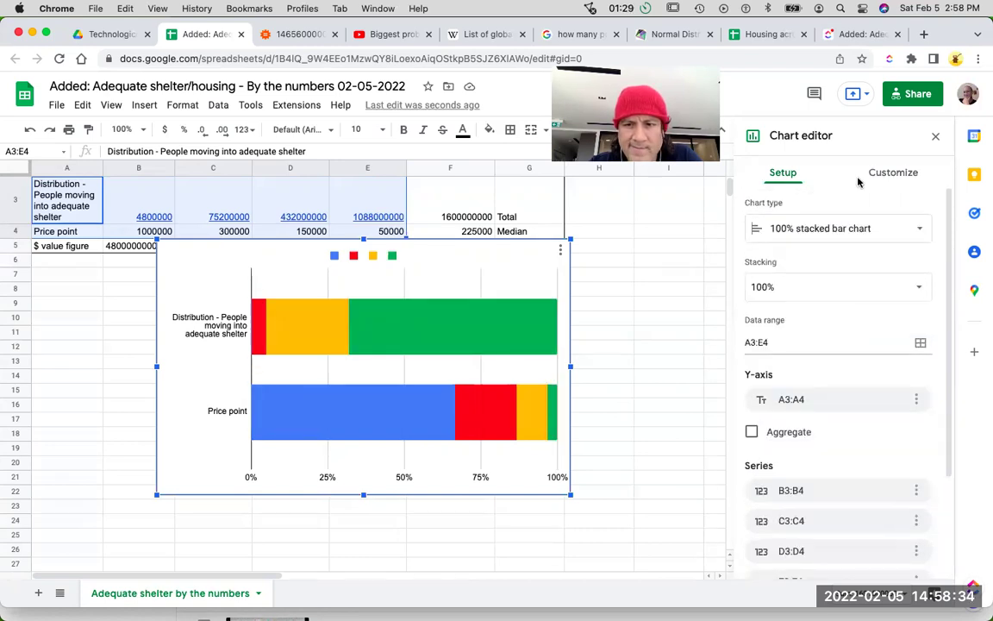
pyautogui.click(885, 174)
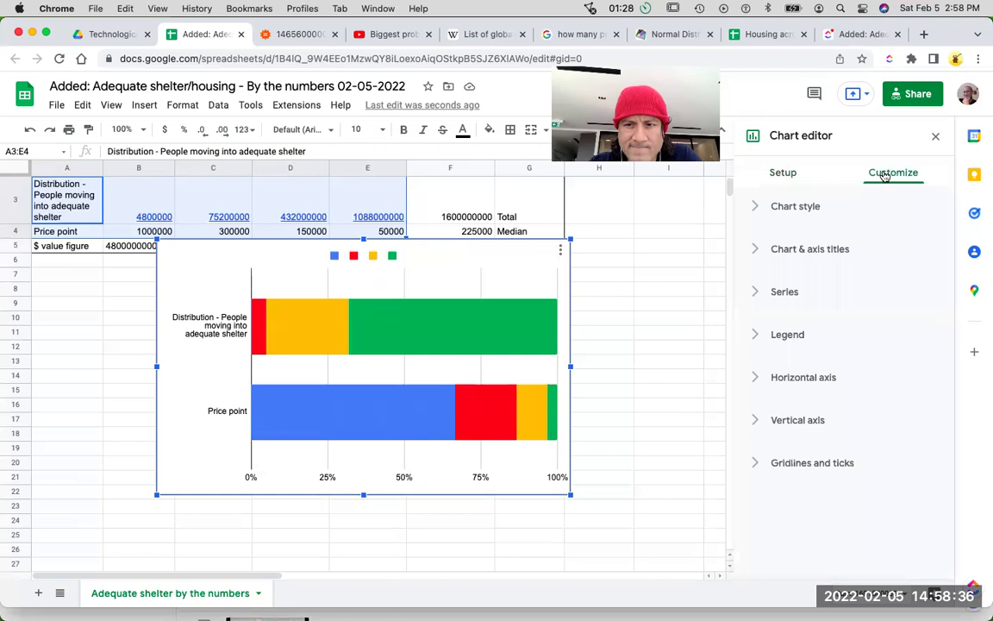
pyautogui.click(818, 208)
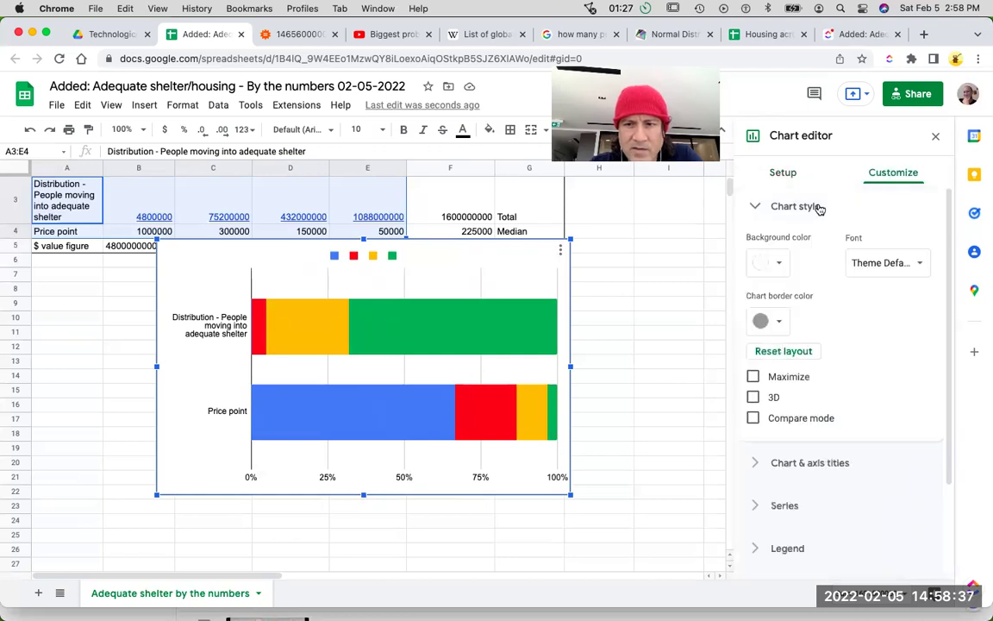
pyautogui.click(793, 380)
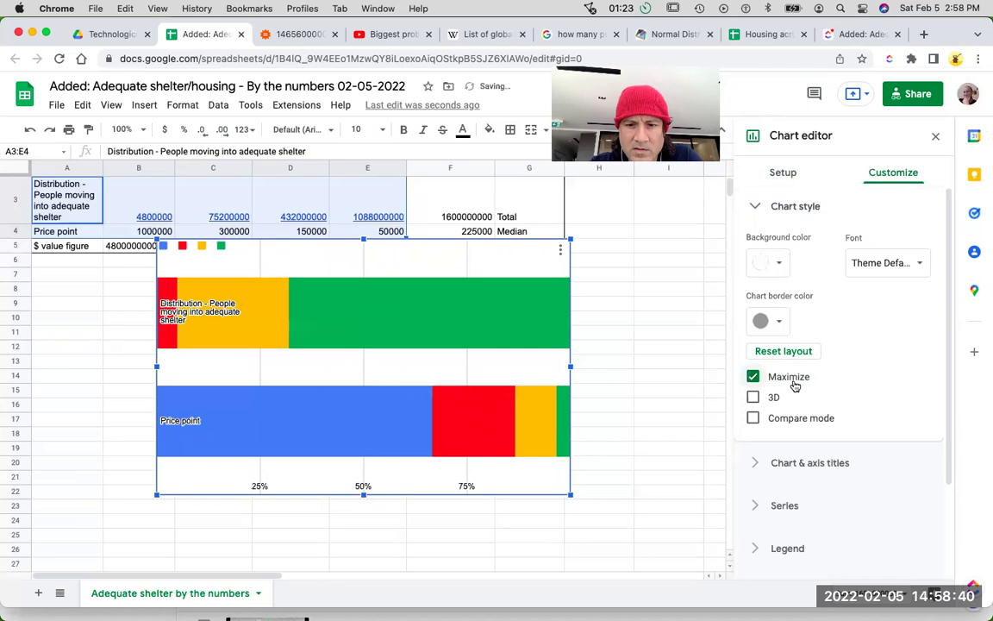
pyautogui.click(795, 385)
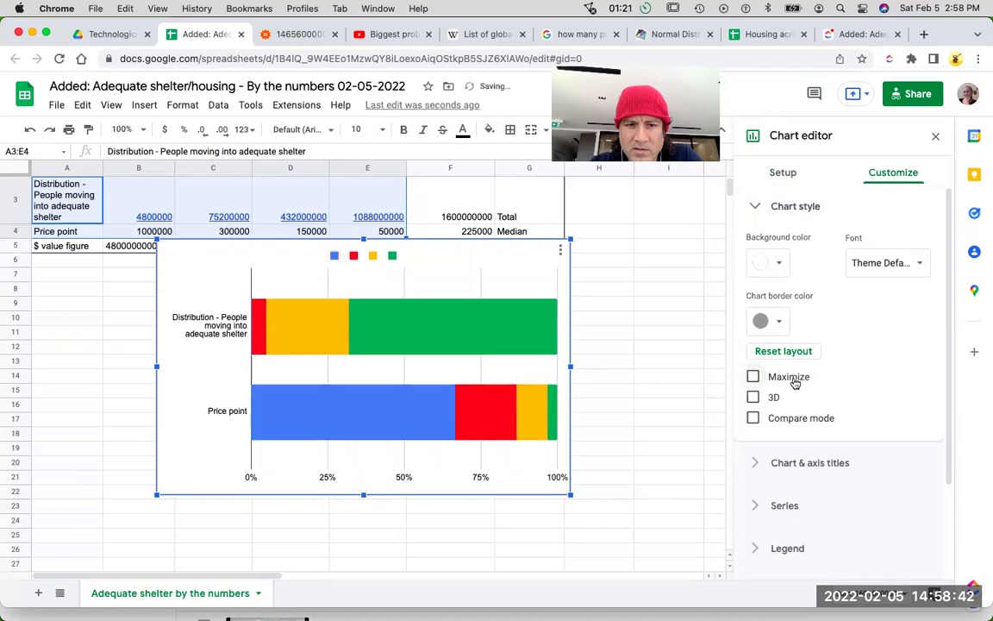
pyautogui.click(795, 383)
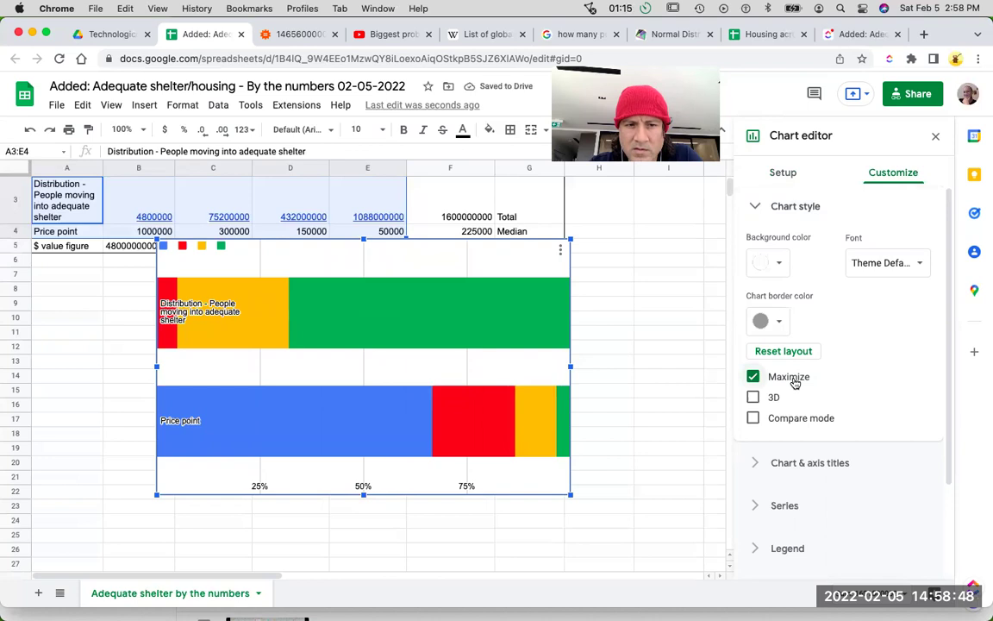
pyautogui.click(795, 384)
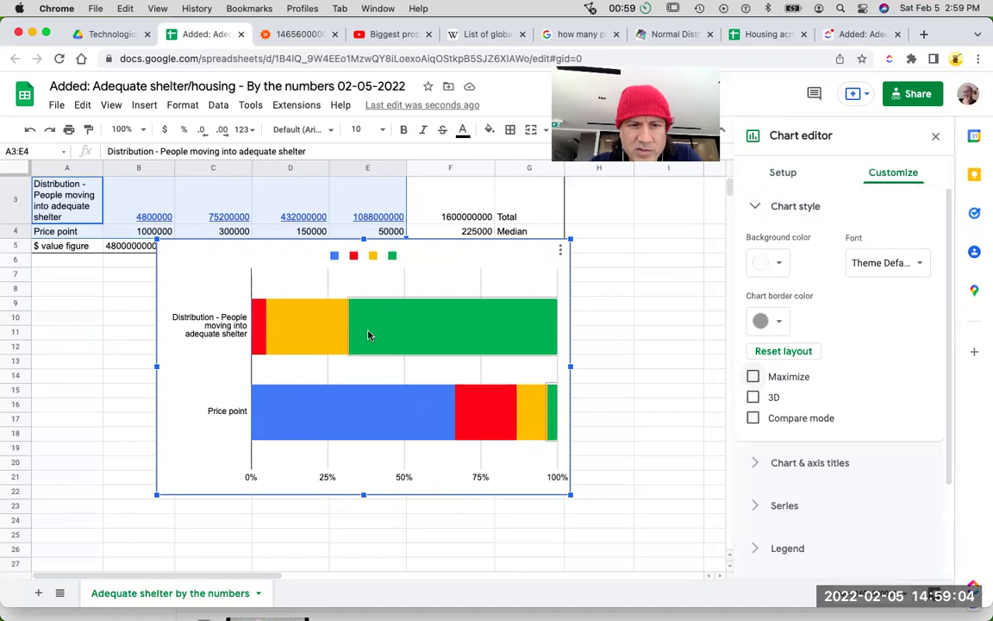
# Step: Move the stacked bar chart down and to the left so it sits clear of the table
pyautogui.moveTo(160, 220)
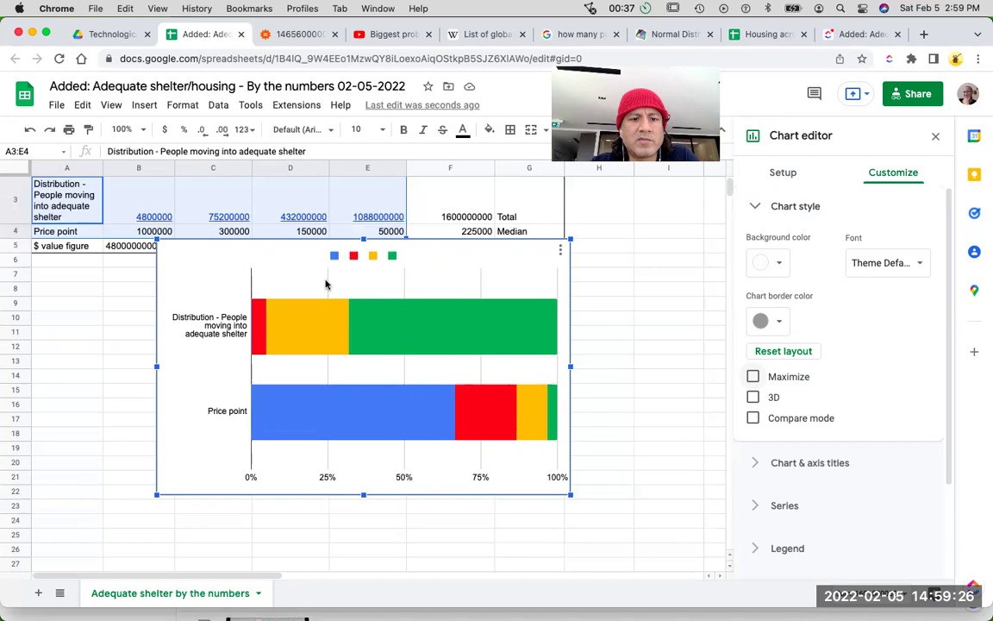
pyautogui.moveTo(253, 284); pyautogui.dragTo(247, 319)
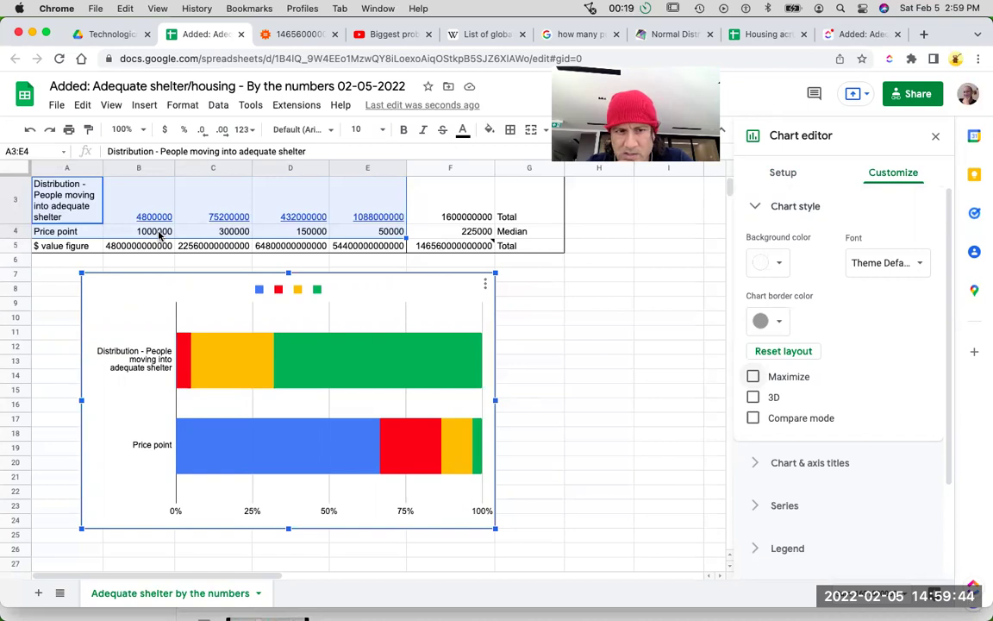
# Step: Fill the 68 percent distribution cell E2 with blue and the 27 percent cell D2 with red
pyautogui.scroll(2, 159, 235)
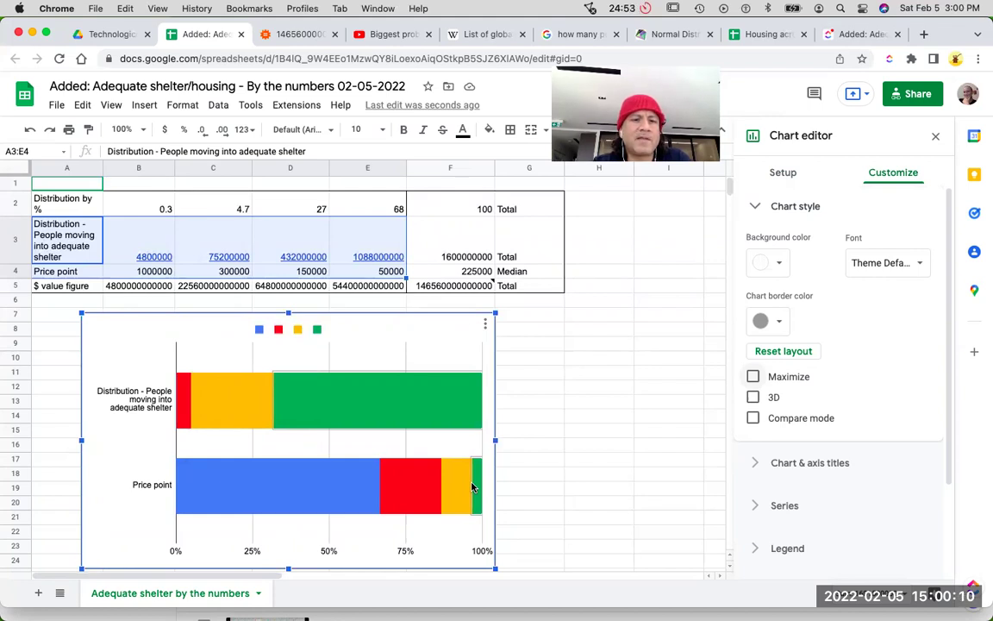
pyautogui.click(388, 211)
pyautogui.click(489, 131)
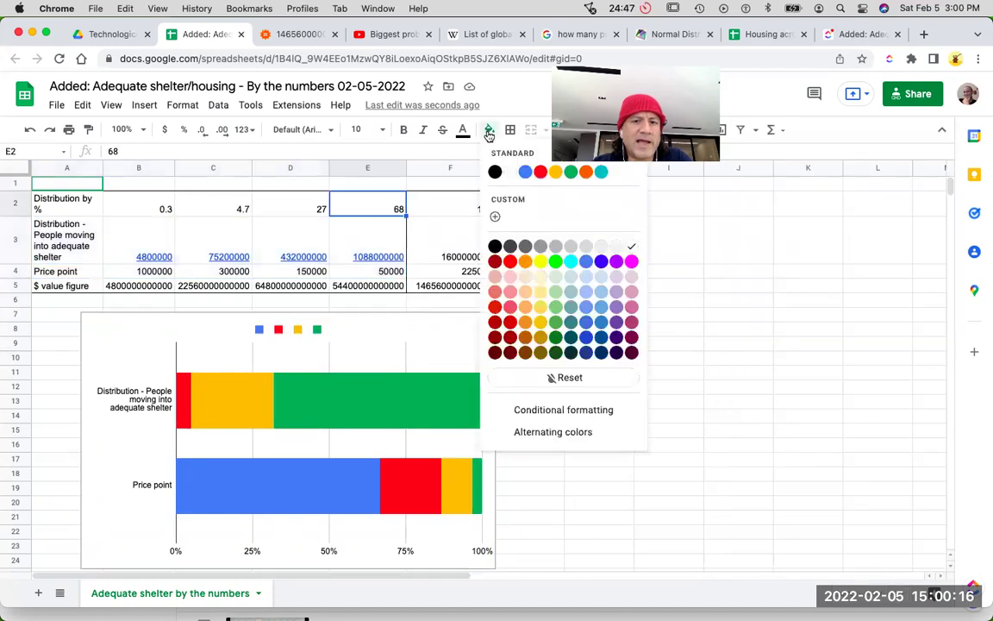
pyautogui.click(526, 173)
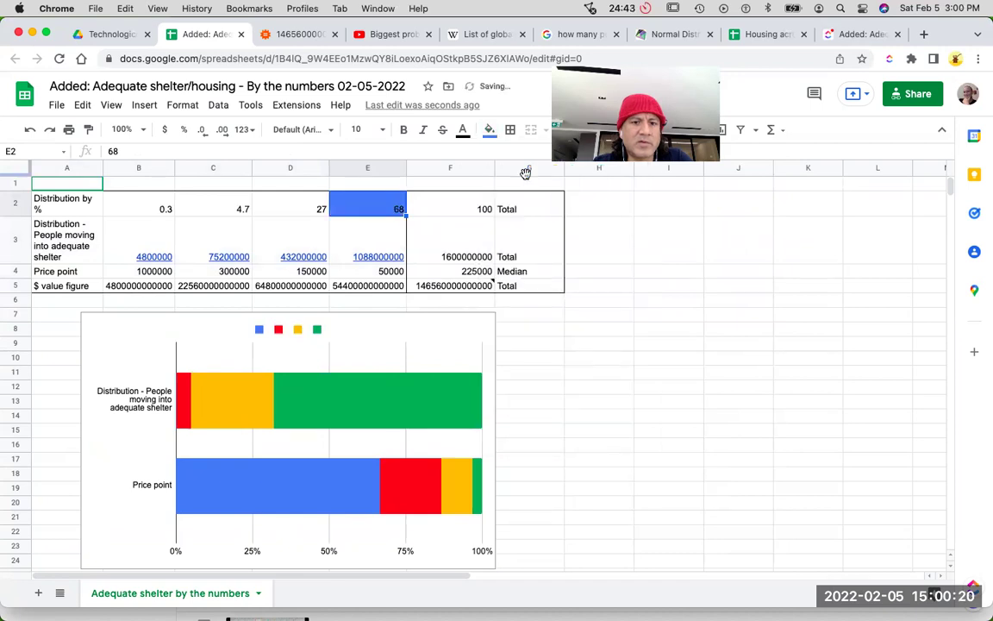
pyautogui.click(309, 213)
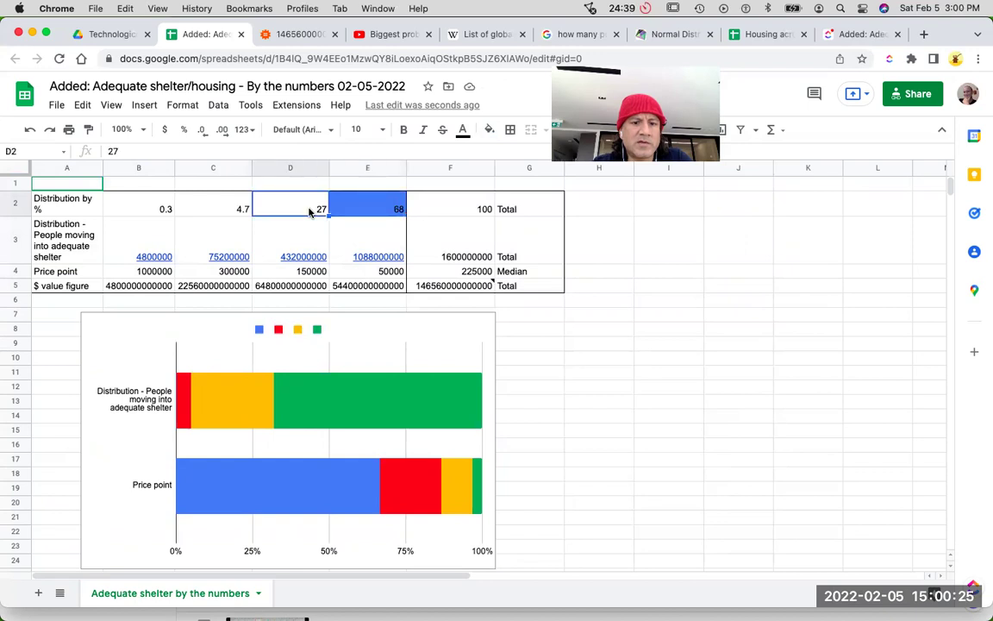
pyautogui.click(489, 129)
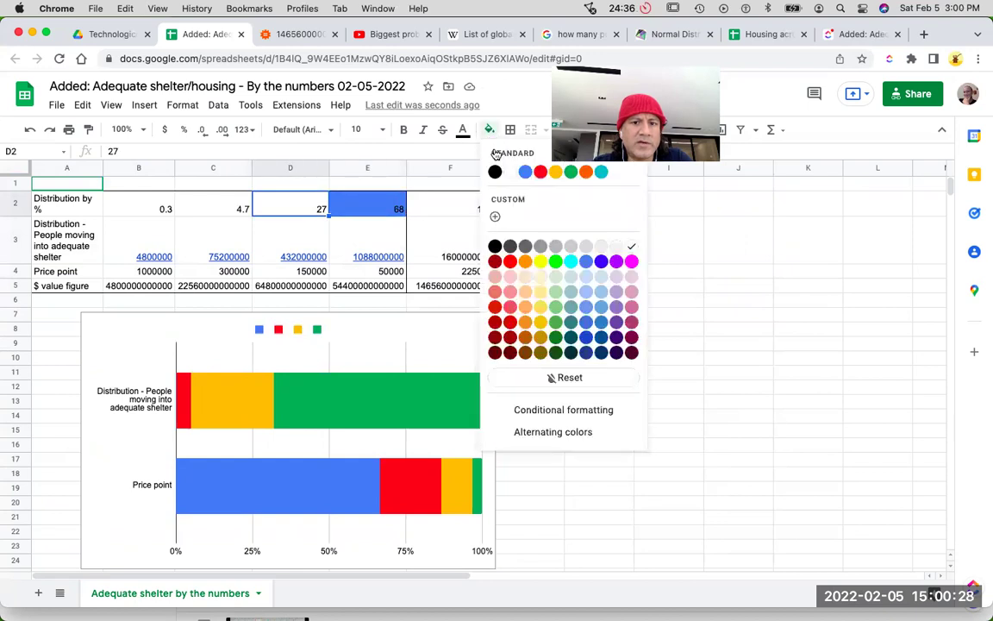
pyautogui.click(509, 262)
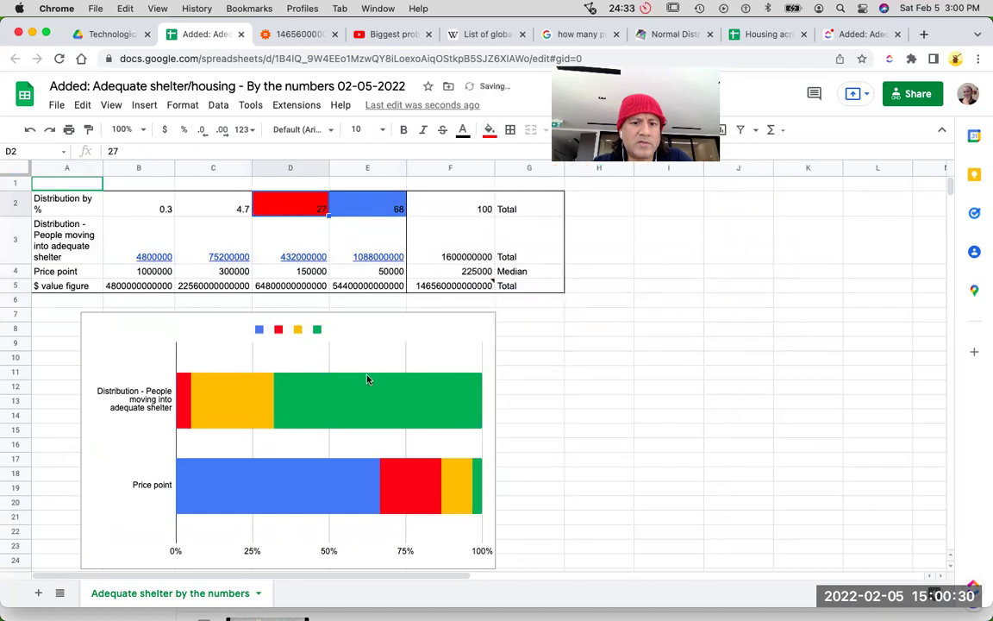
# Step: Fill the 4.7 percent distribution cell C2 with yellow and the 0.3 percent cell B2 with green
pyautogui.click(215, 213)
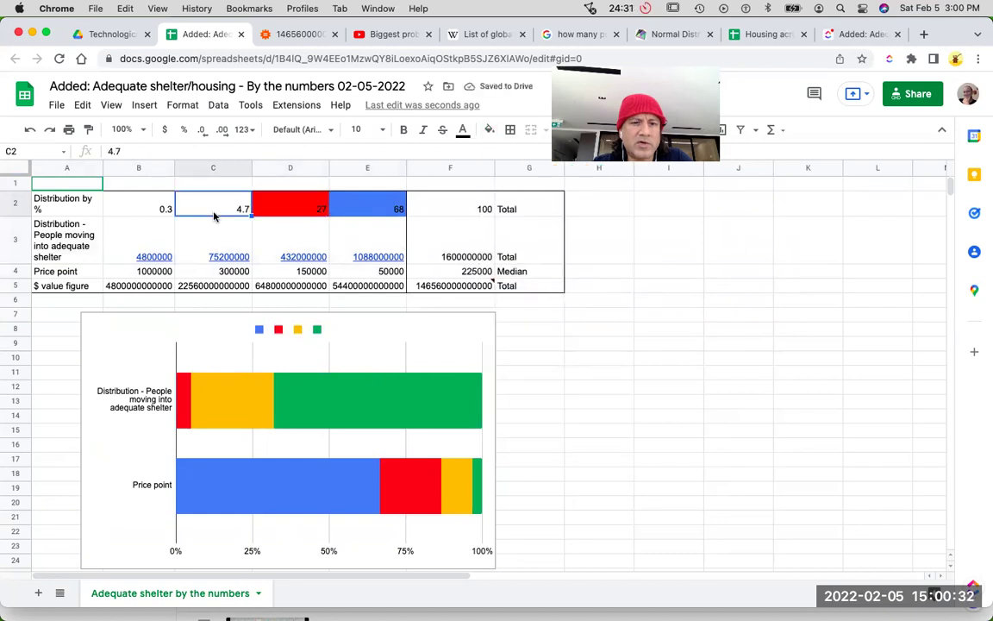
pyautogui.click(489, 130)
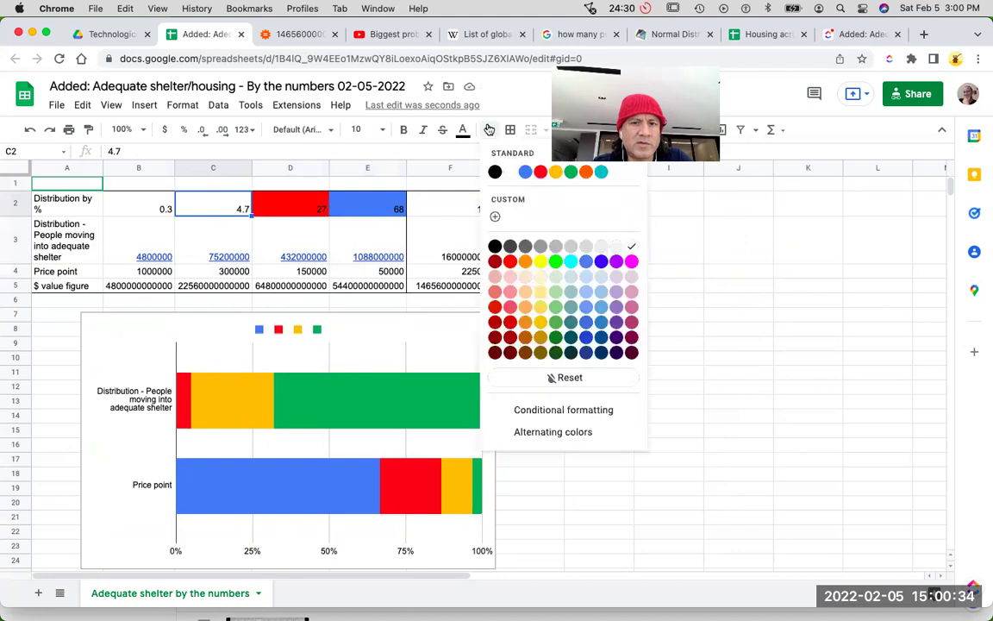
pyautogui.click(556, 172)
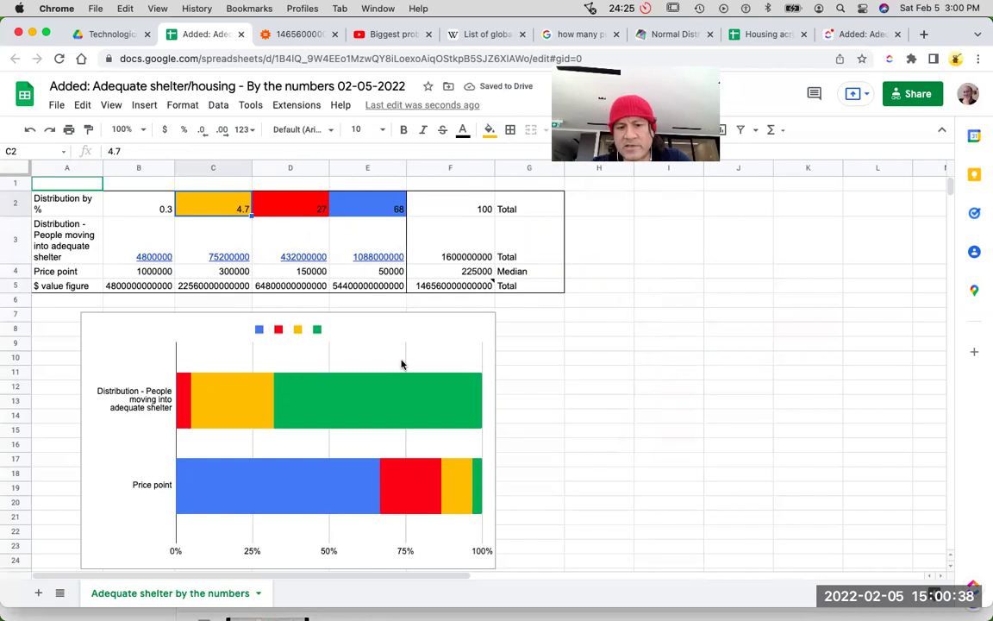
pyautogui.click(155, 215)
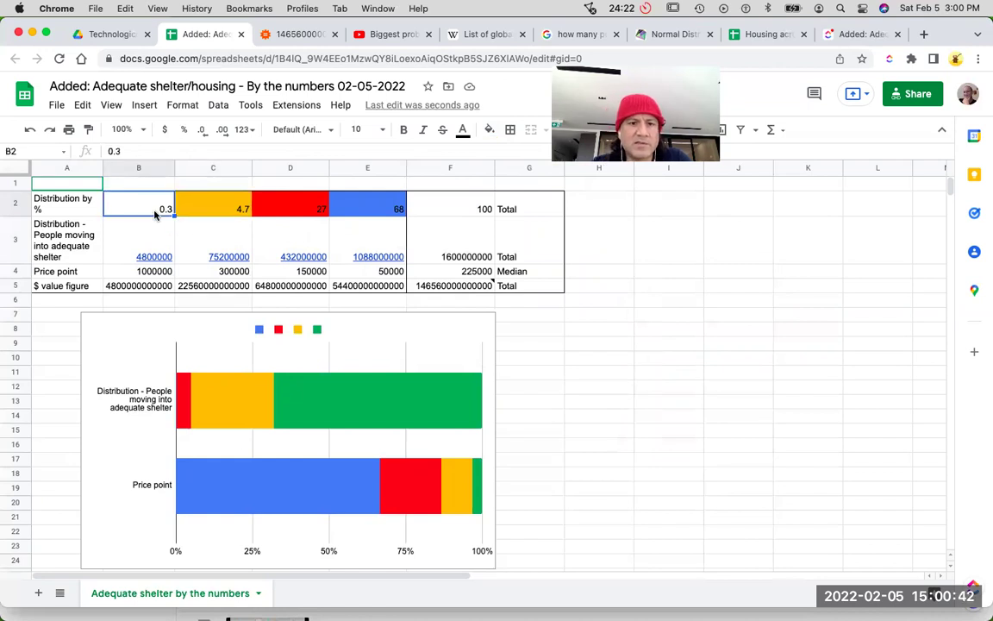
pyautogui.click(489, 130)
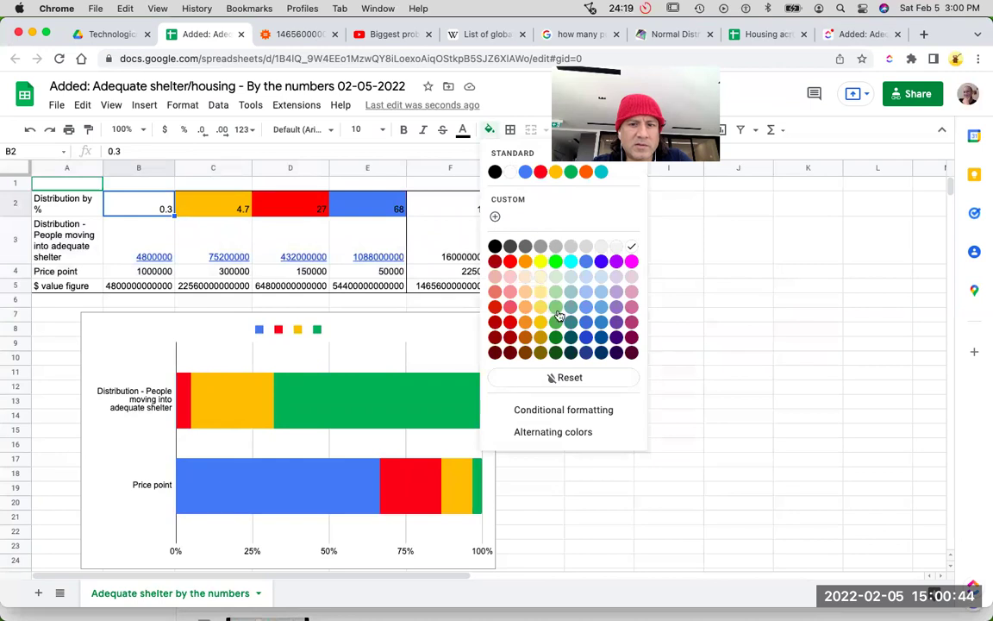
pyautogui.click(570, 173)
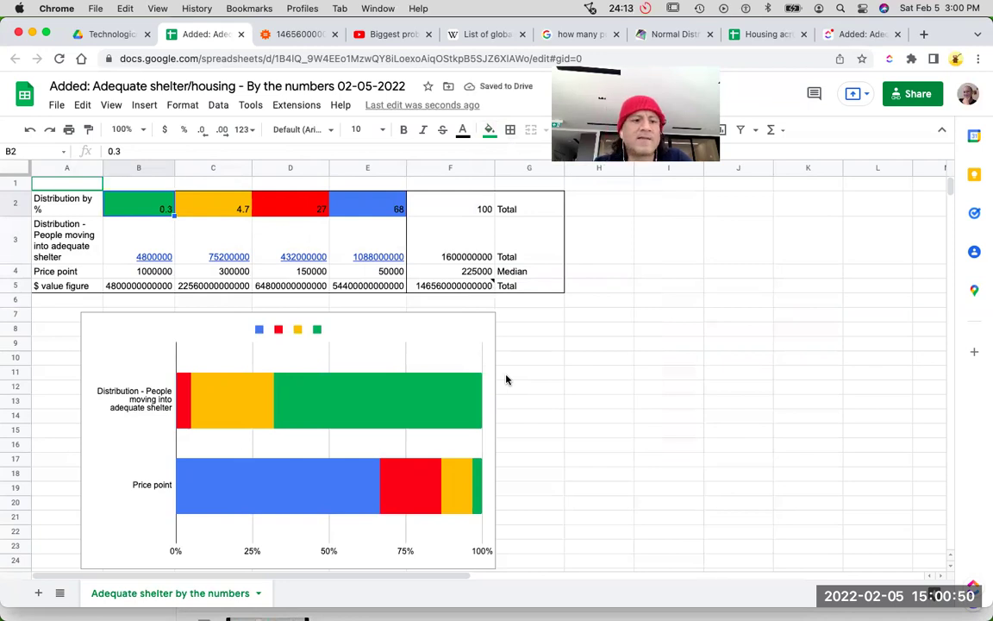
# Step: Enlarge the stacked bar chart slightly and place it directly below the table, flush with column A's left edge
pyautogui.click(406, 336)
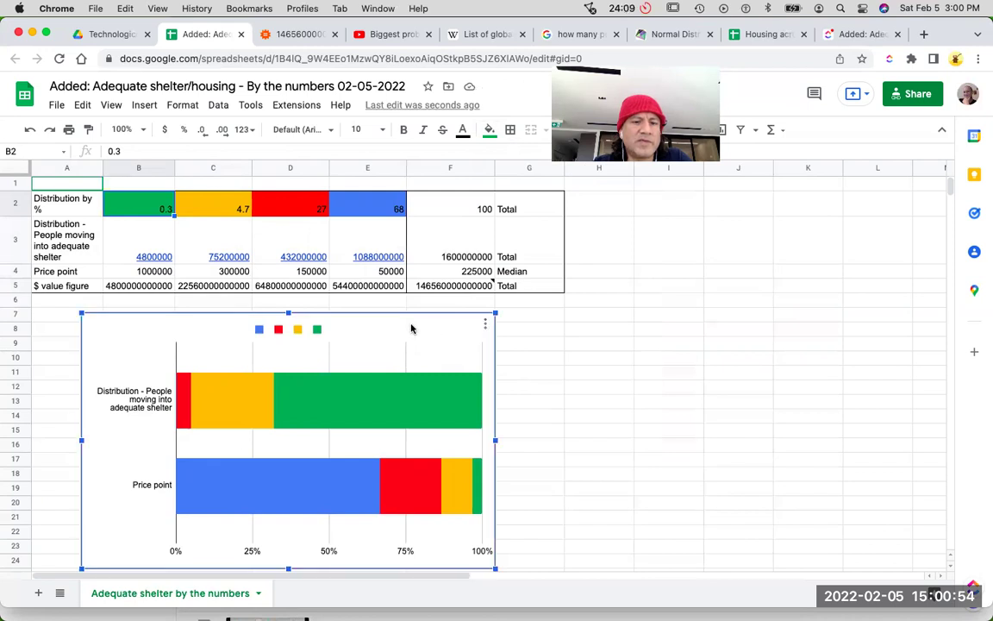
pyautogui.moveTo(412, 328); pyautogui.dragTo(401, 326)
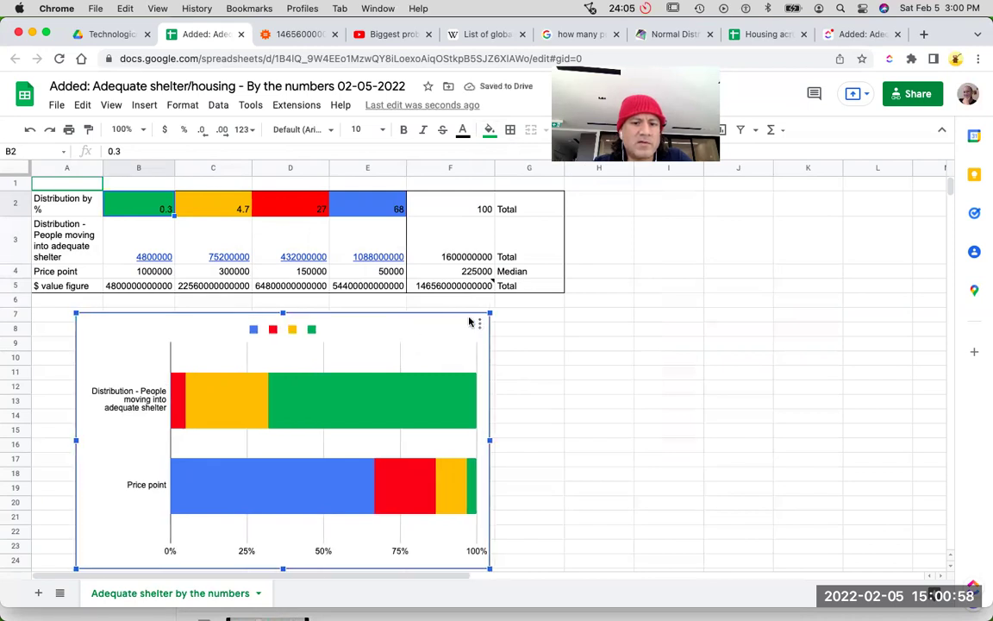
pyautogui.moveTo(453, 318); pyautogui.dragTo(447, 316)
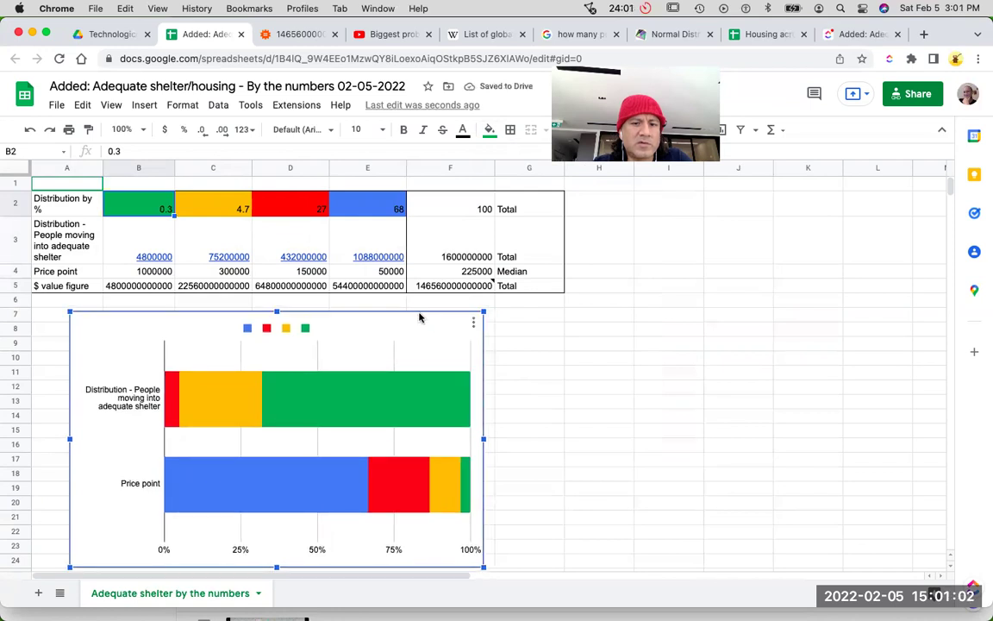
pyautogui.moveTo(69, 311); pyautogui.dragTo(39, 307)
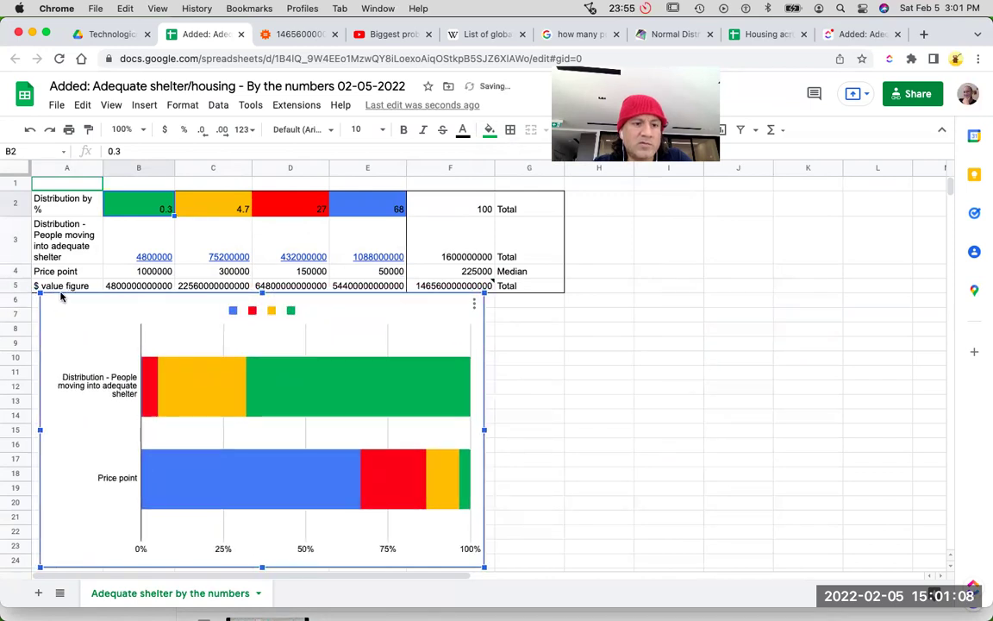
pyautogui.click(525, 359)
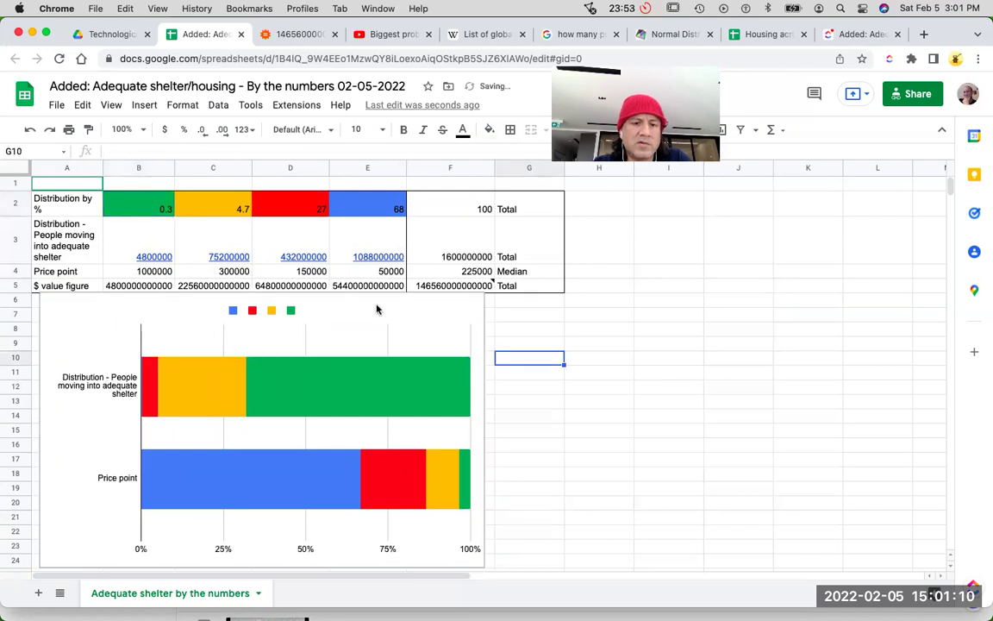
pyautogui.moveTo(371, 319); pyautogui.dragTo(368, 324)
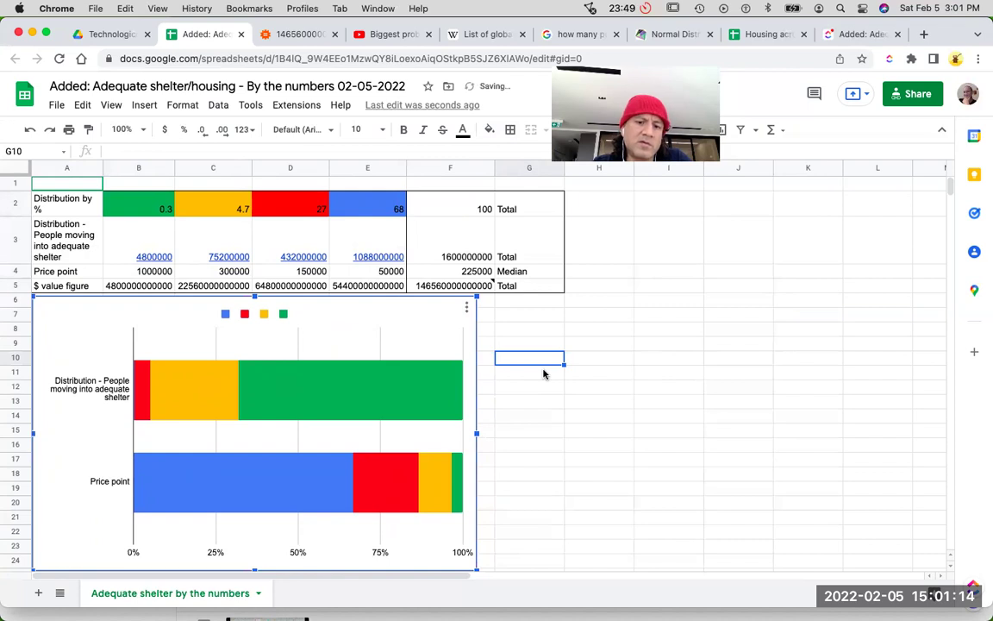
pyautogui.scroll(-1, 543, 373)
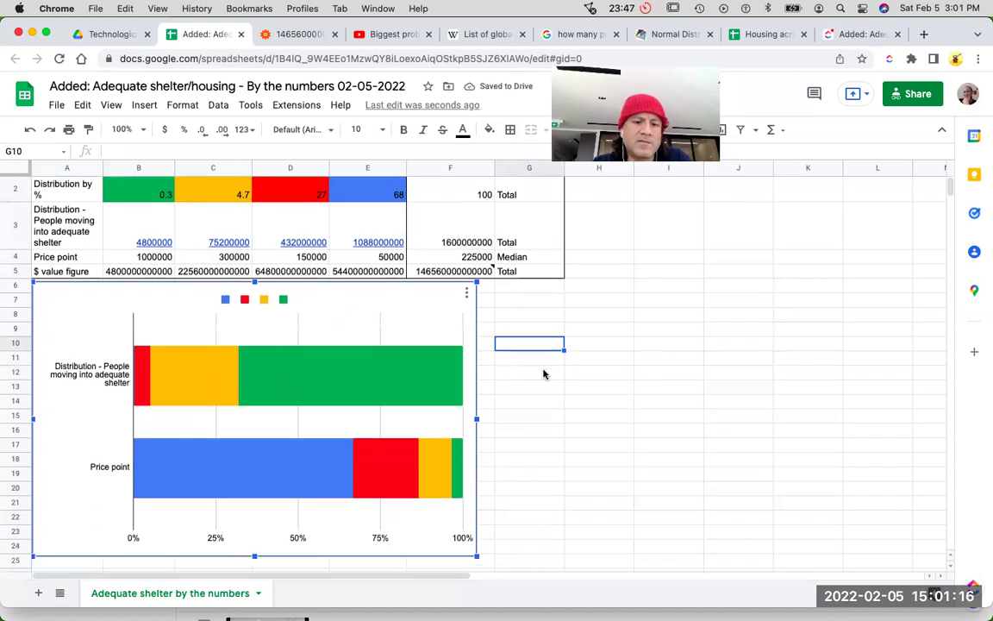
pyautogui.scroll(-1, 544, 373)
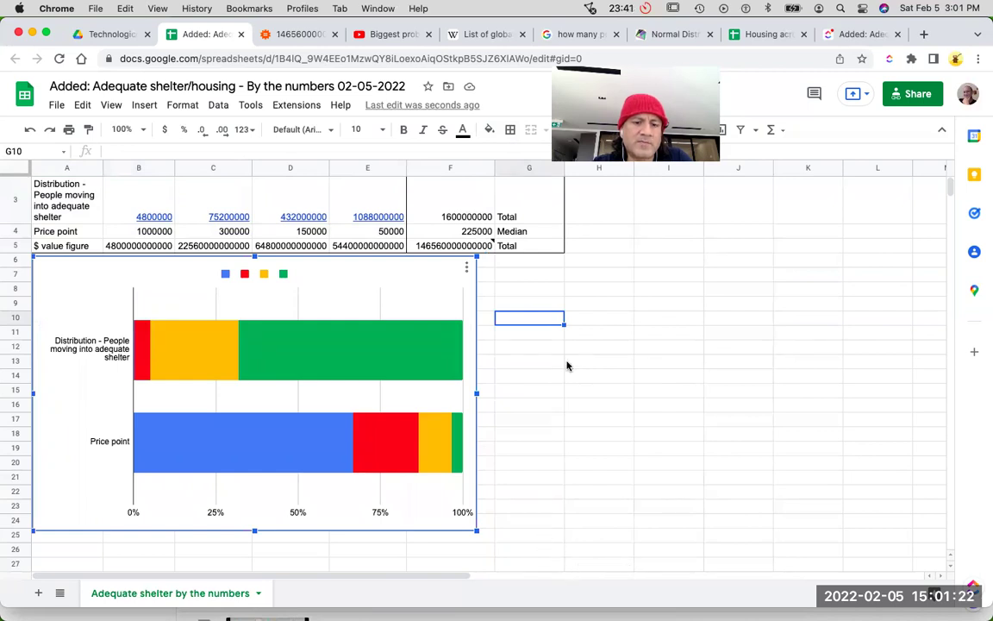
pyautogui.click(576, 285)
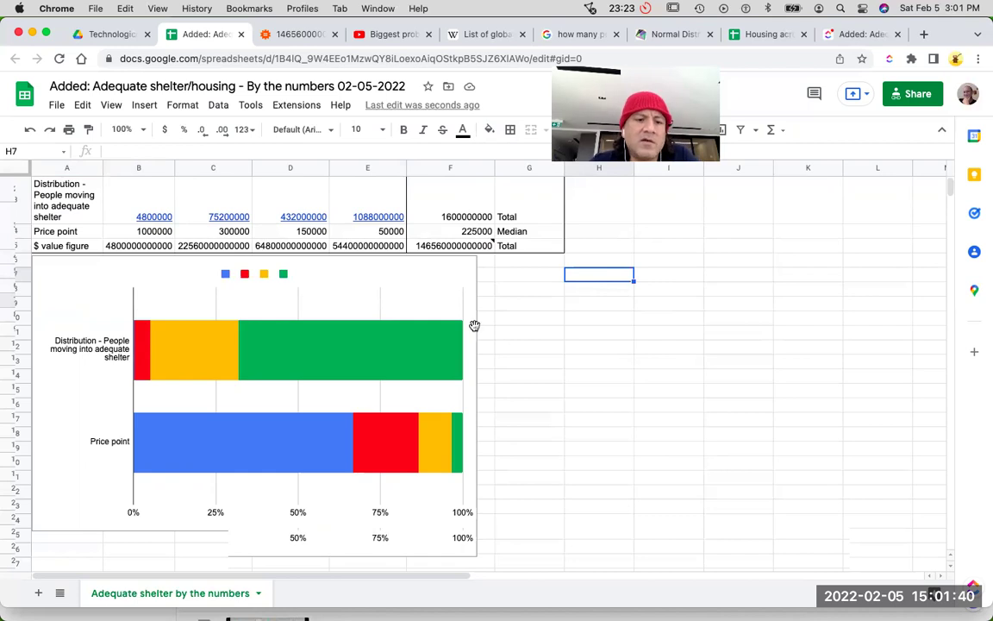
pyautogui.scroll(1, 362, 350)
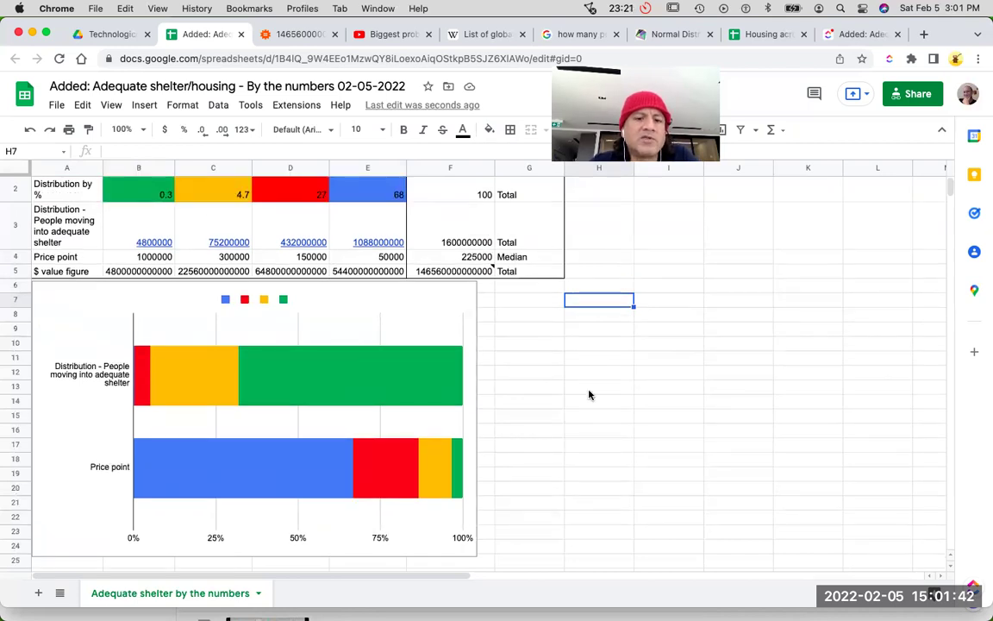
pyautogui.scroll(1, 538, 381)
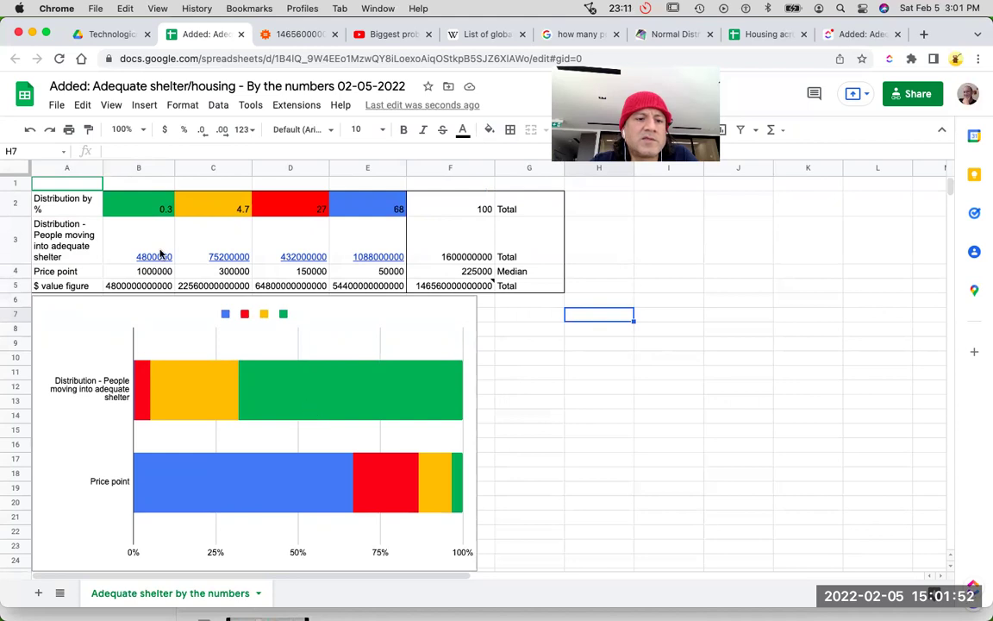
# Step: Fill the people-distribution cell E3 with green to match its segment in the stacked bar chart
pyautogui.click(536, 432)
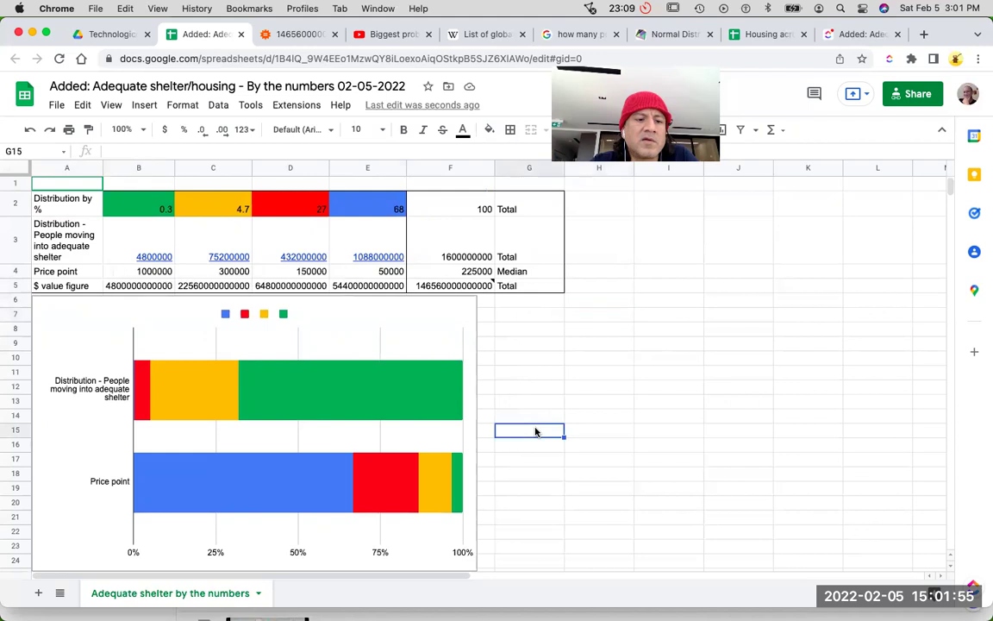
pyautogui.click(435, 399)
pyautogui.moveTo(400, 394)
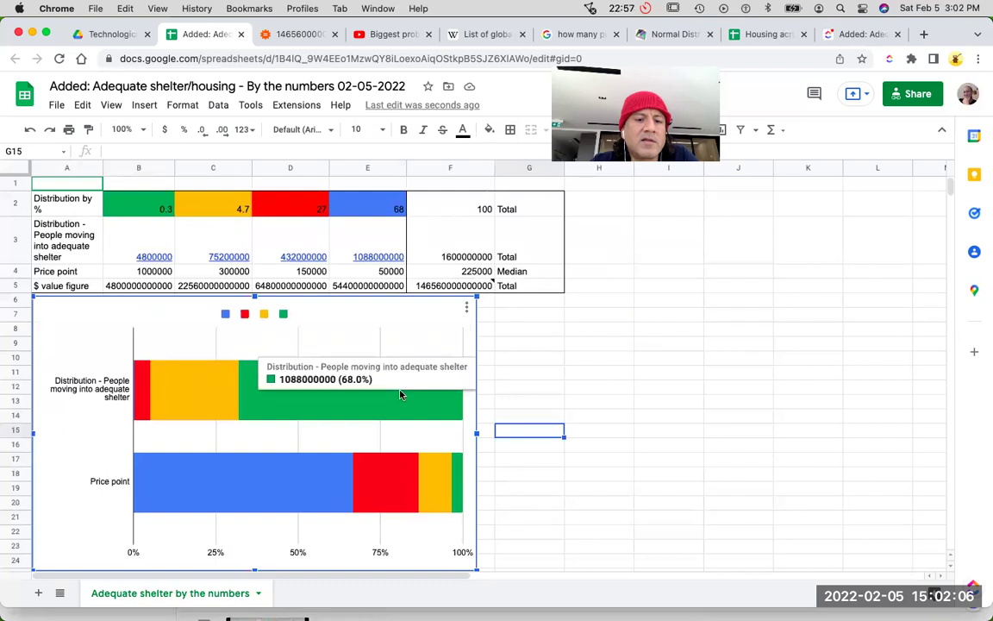
pyautogui.click(376, 246)
pyautogui.click(489, 129)
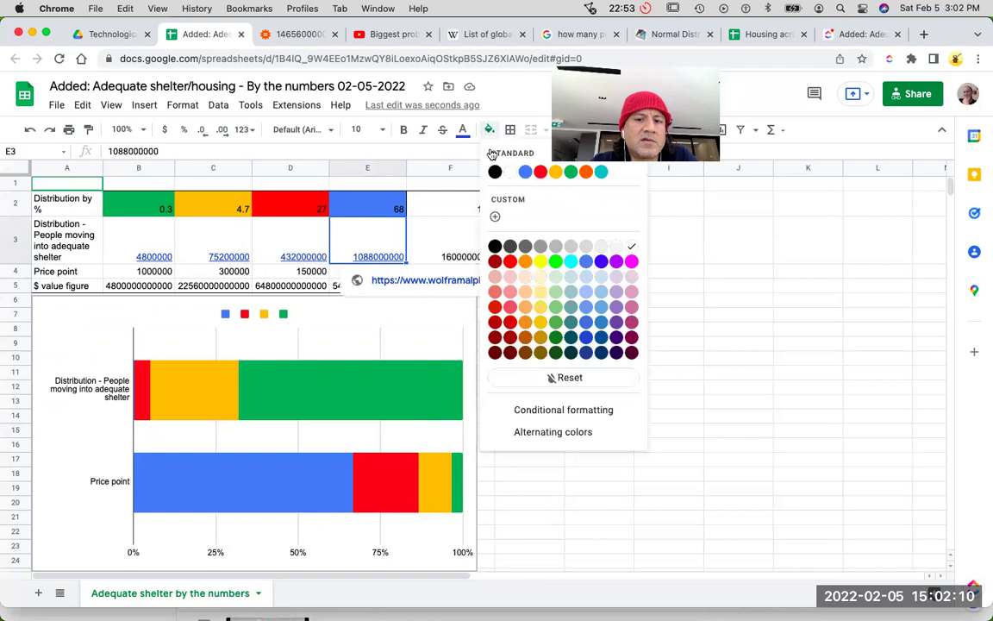
pyautogui.click(571, 172)
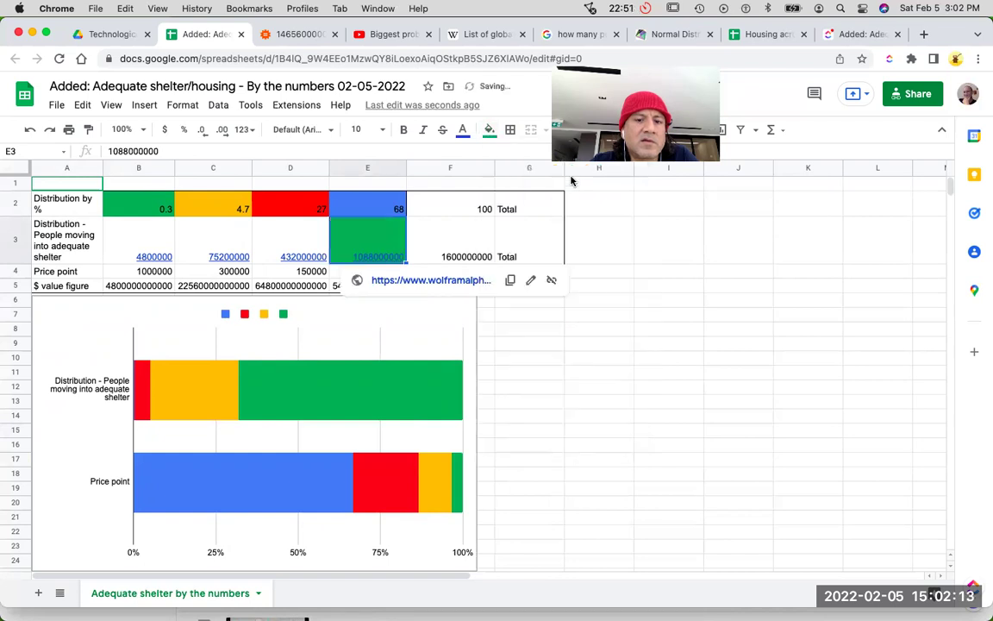
pyautogui.click(552, 373)
# Step: Fill the 432000000 people-distribution cell D3 with yellow to match its segment in the chart
pyautogui.click(212, 392)
pyautogui.moveTo(215, 406)
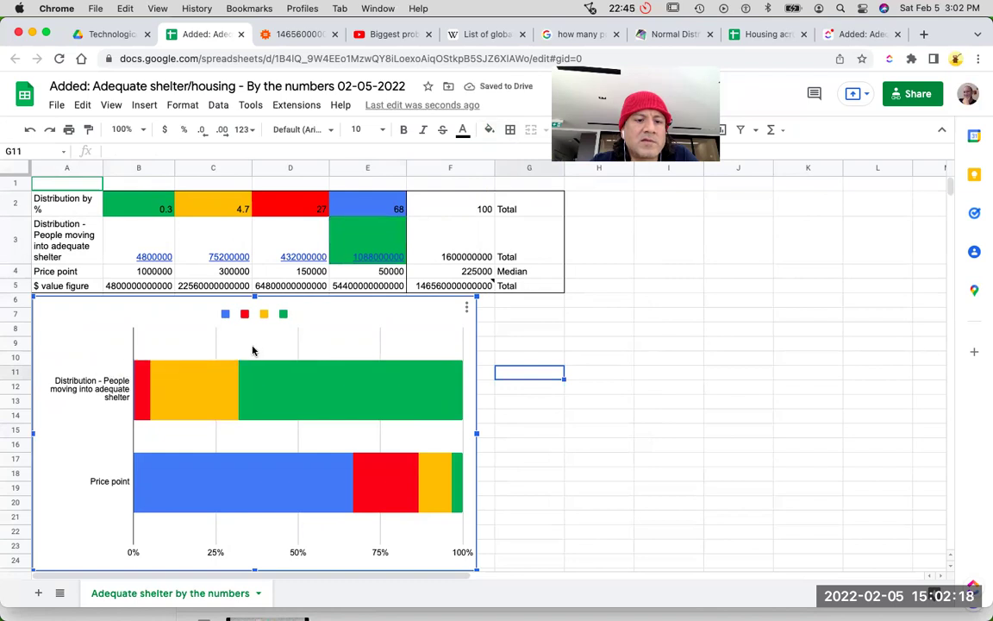
pyautogui.click(313, 238)
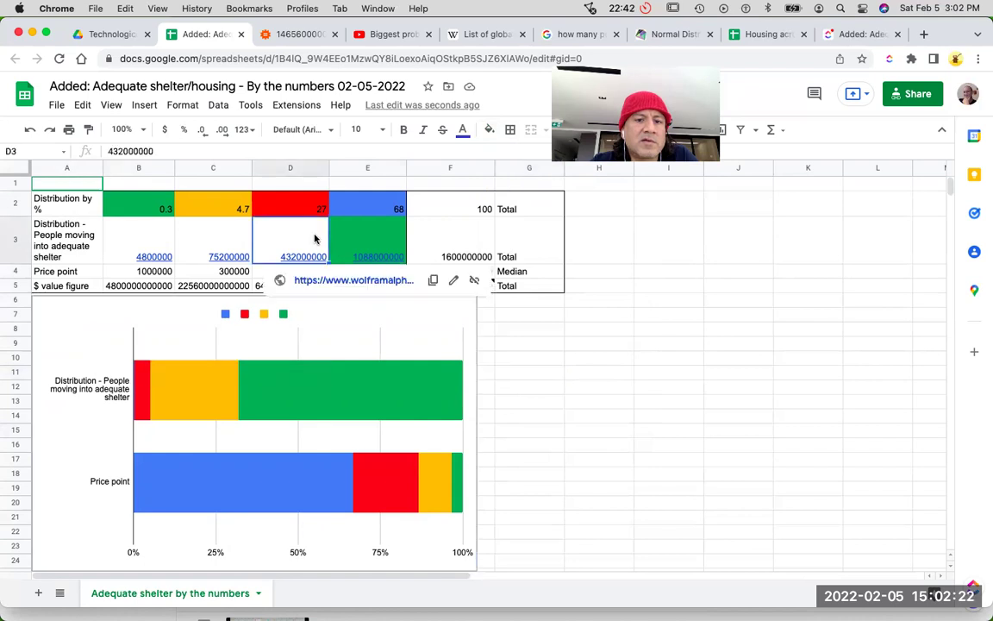
pyautogui.click(493, 130)
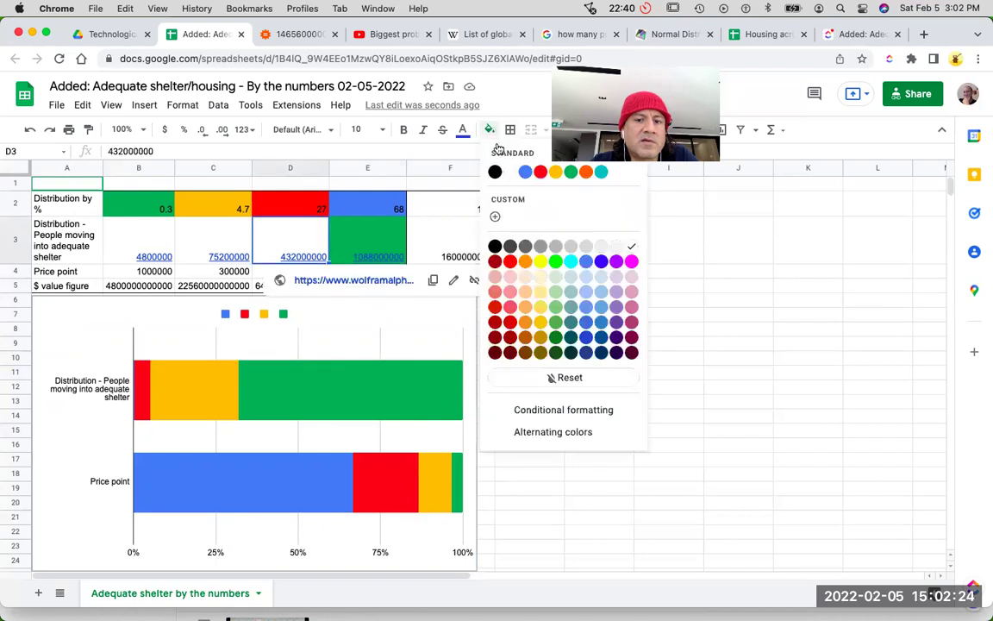
pyautogui.click(554, 173)
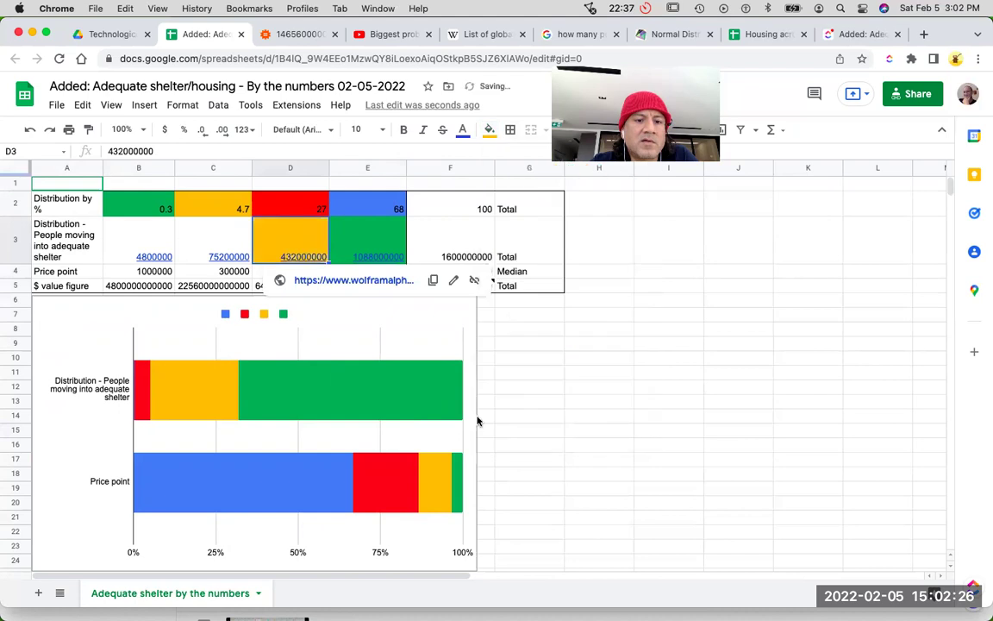
pyautogui.click(531, 404)
# Step: Check the chart's 4.7% people-distribution segment and fill the matching cell C3 with red
pyautogui.click(142, 389)
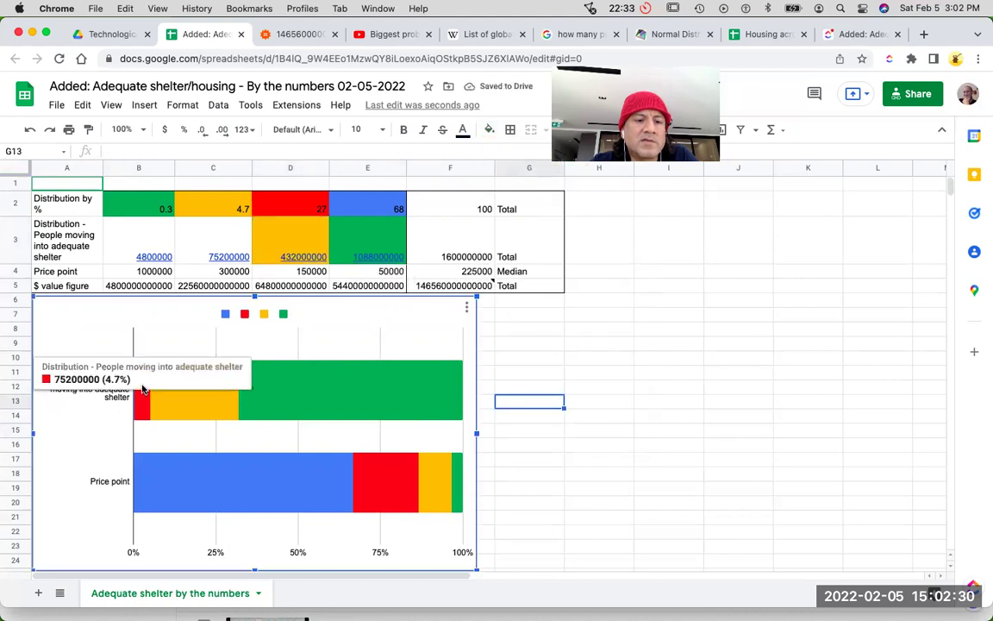
pyautogui.moveTo(216, 255)
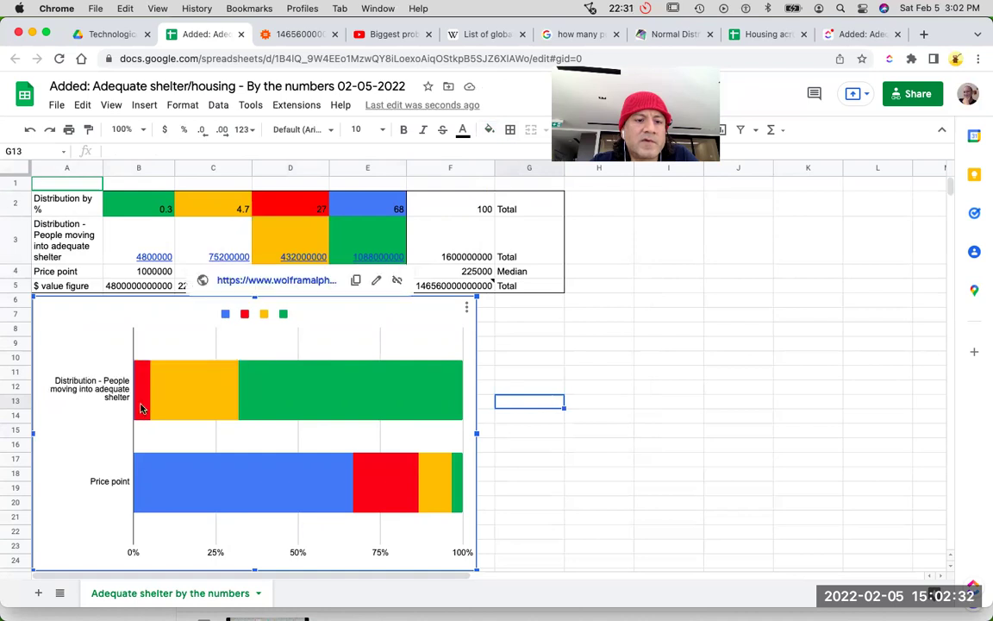
pyautogui.click(205, 251)
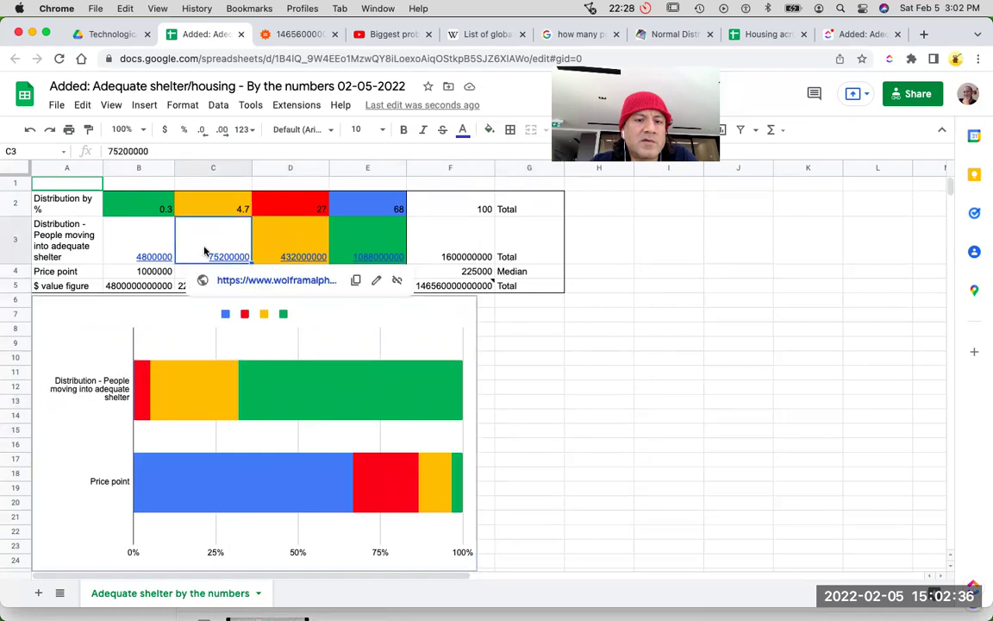
pyautogui.click(489, 129)
pyautogui.click(540, 172)
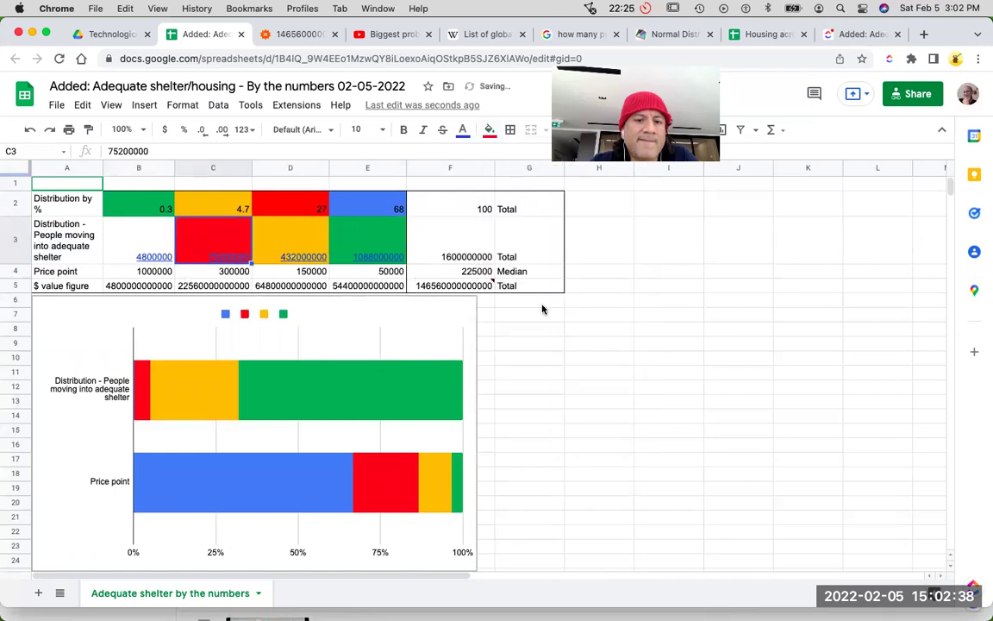
pyautogui.click(541, 316)
# Step: Fill the 4800000 people-distribution cell B3 with blue
pyautogui.click(141, 235)
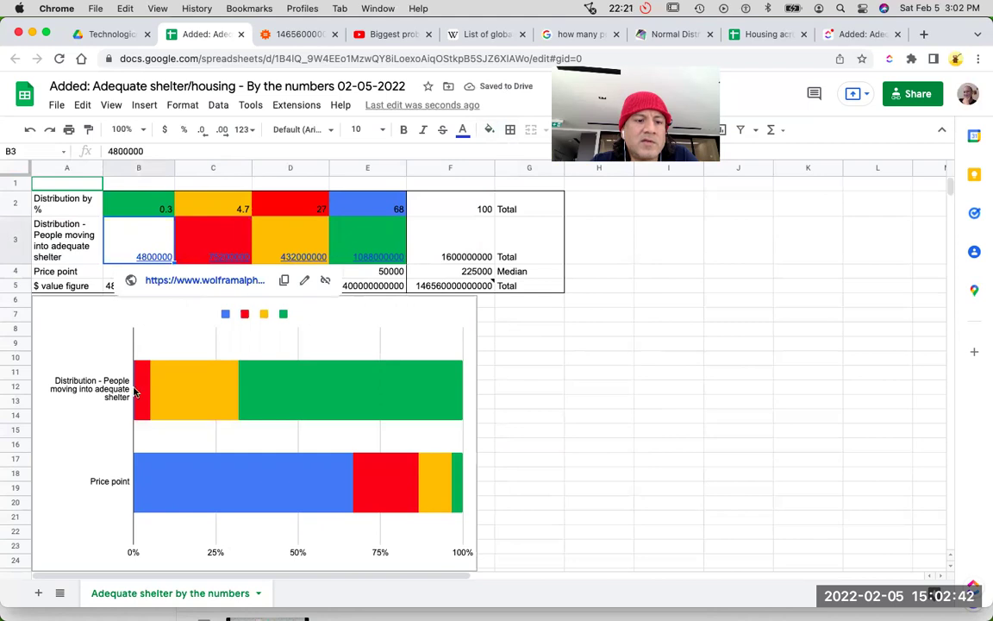
pyautogui.click(489, 130)
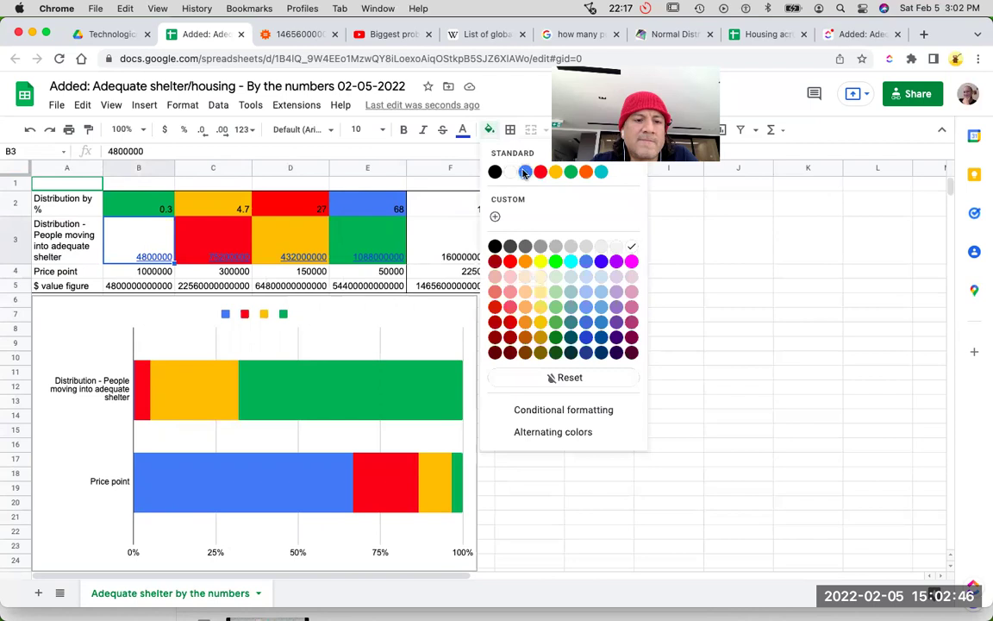
pyautogui.click(525, 172)
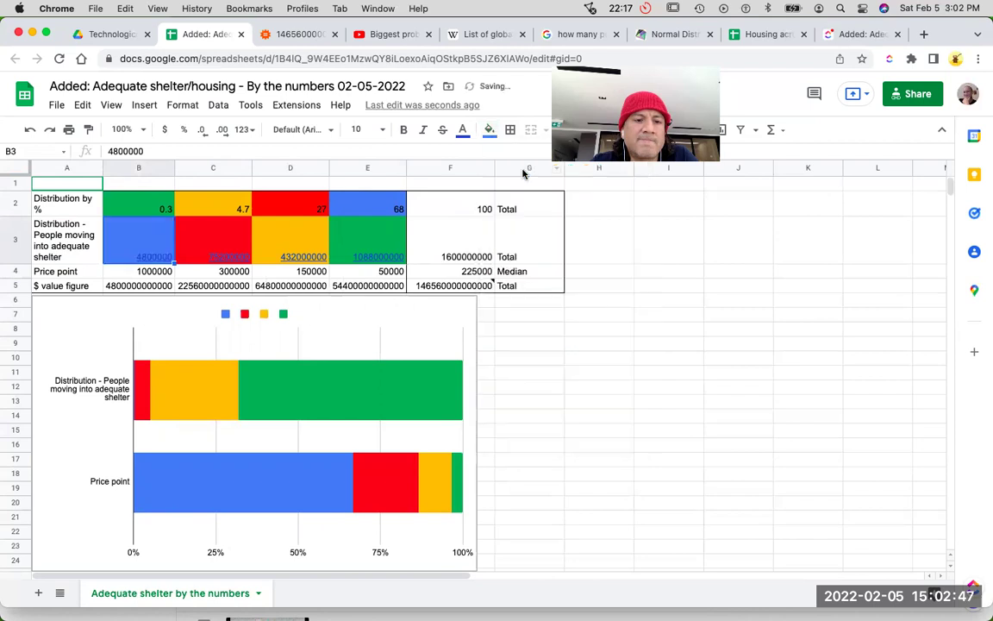
pyautogui.click(529, 372)
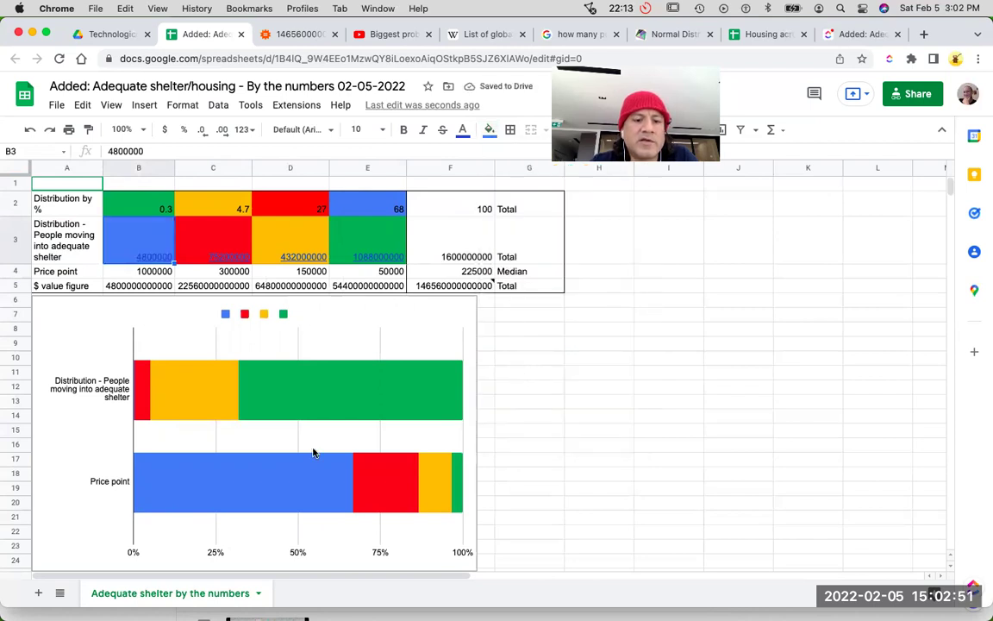
# Step: Identify the largest segment in the chart's Price point bar and fill the matching 1000000 price cell B4 with blue
pyautogui.click(292, 493)
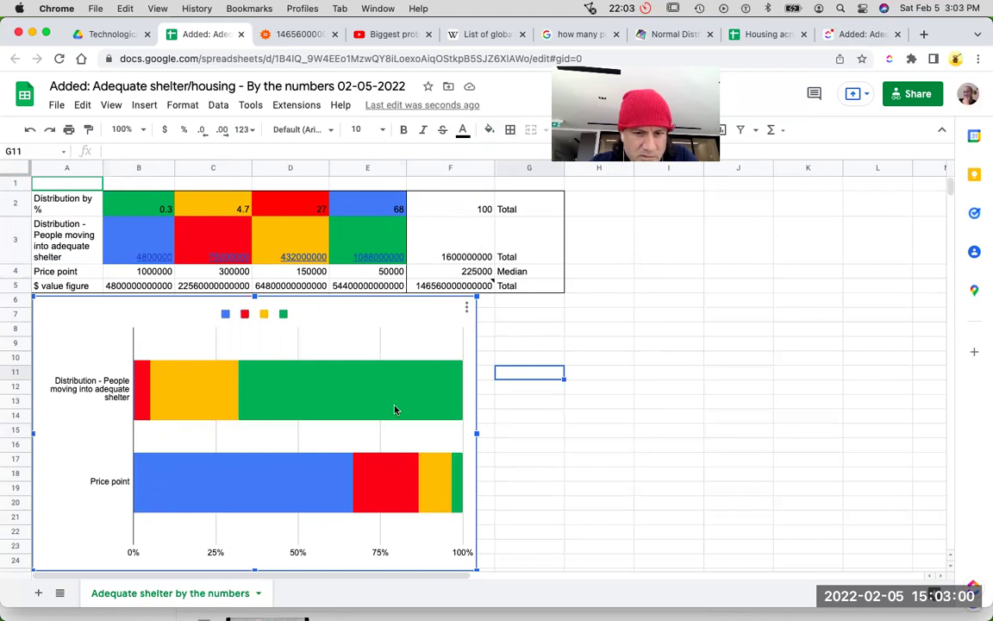
pyautogui.press('Down')
pyautogui.press('Down')
pyautogui.press('Down')
pyautogui.press('Down')
pyautogui.press('Down')
pyautogui.press('Down')
pyautogui.press('Down')
pyautogui.moveTo(395, 409)
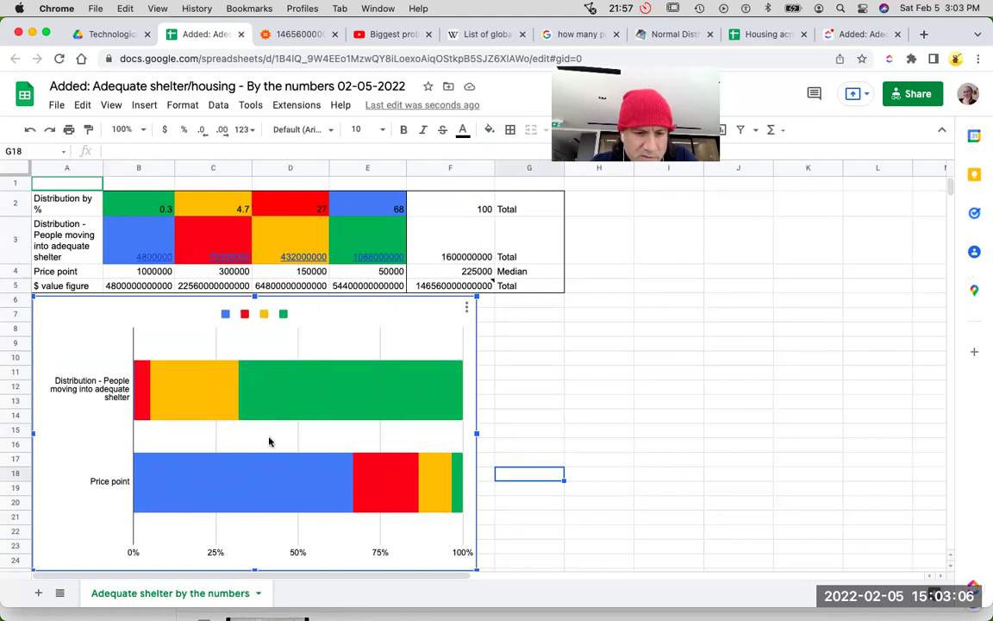
pyautogui.moveTo(265, 488)
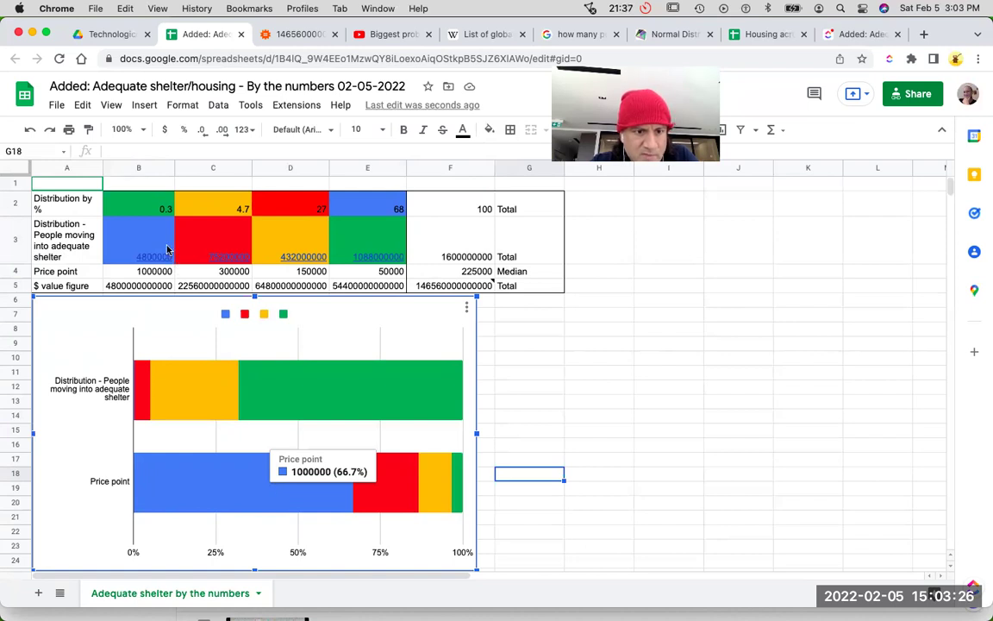
pyautogui.click(148, 272)
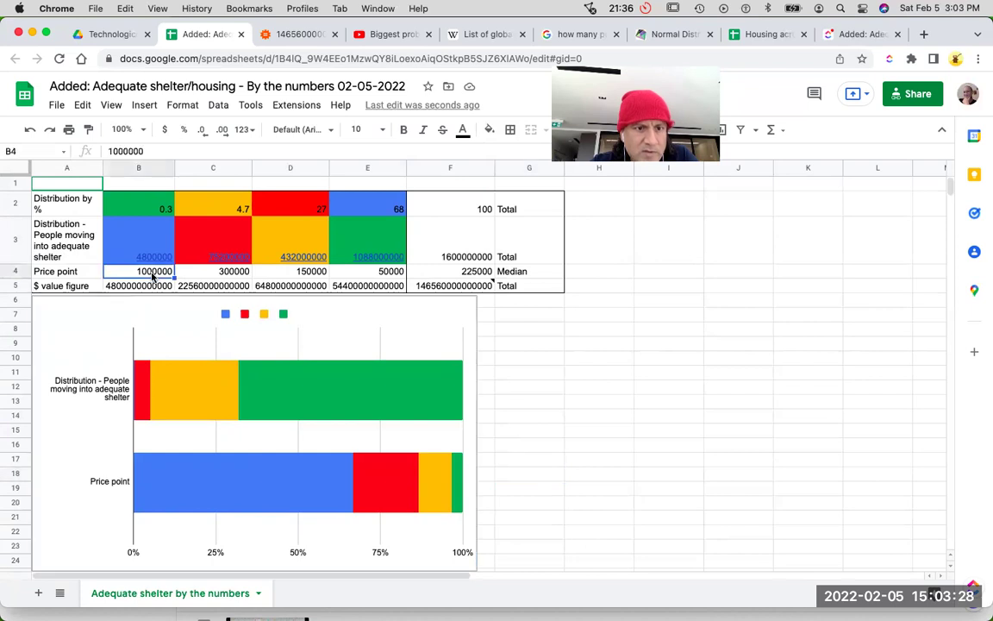
pyautogui.click(489, 130)
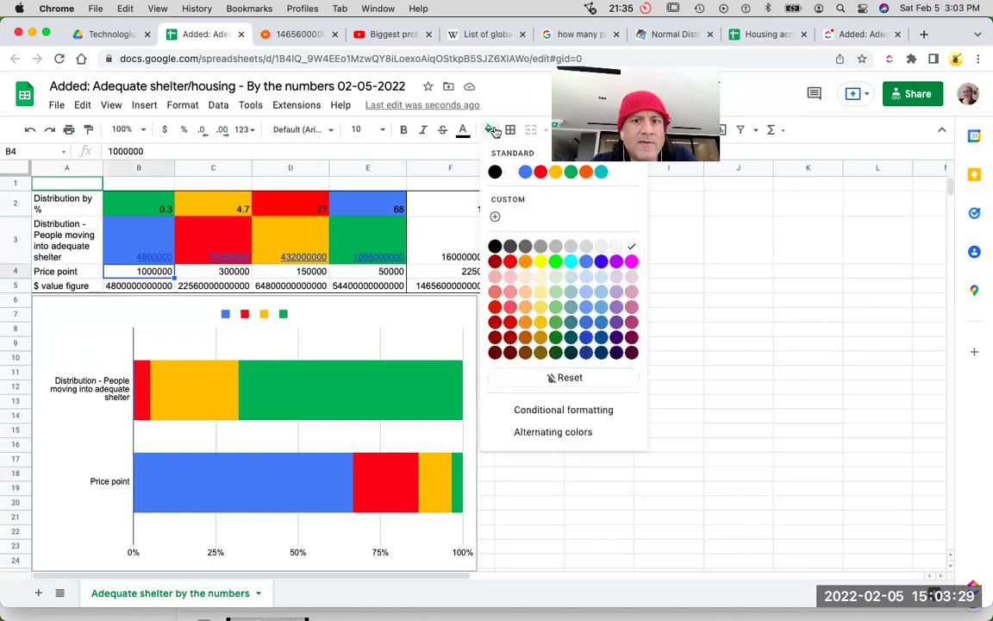
pyautogui.click(525, 172)
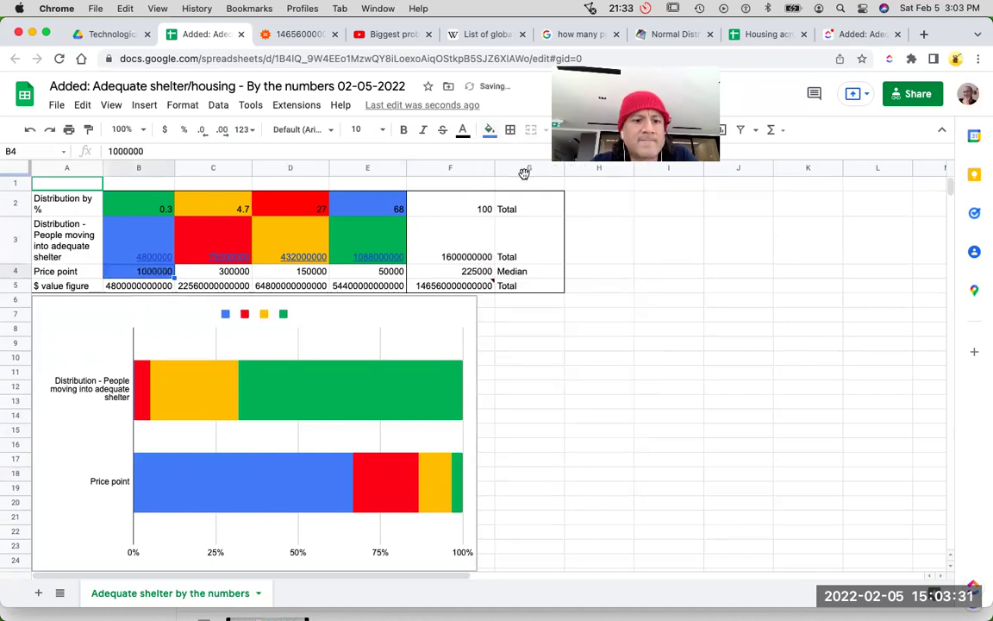
pyautogui.click(516, 463)
# Step: Fill the 300000 price point cell C4 with red to match its segment in the Price point bar
pyautogui.click(380, 486)
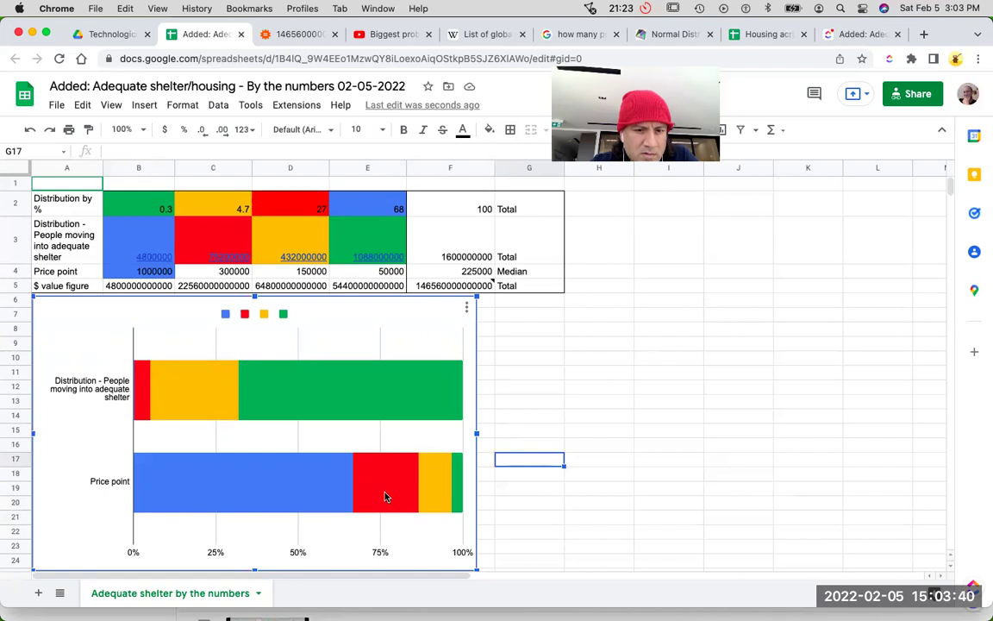
pyautogui.moveTo(412, 472)
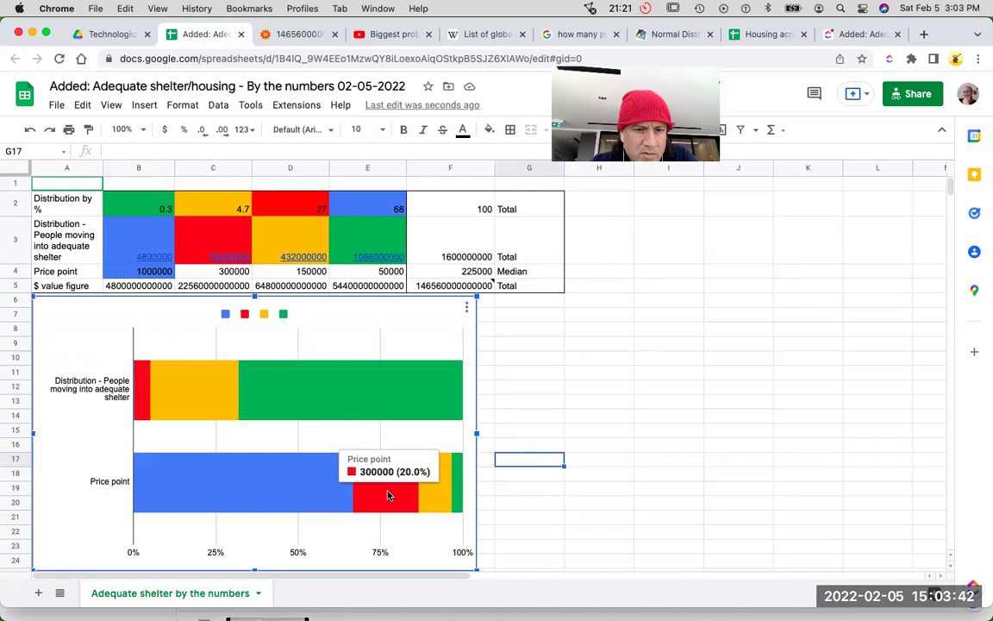
pyautogui.click(241, 270)
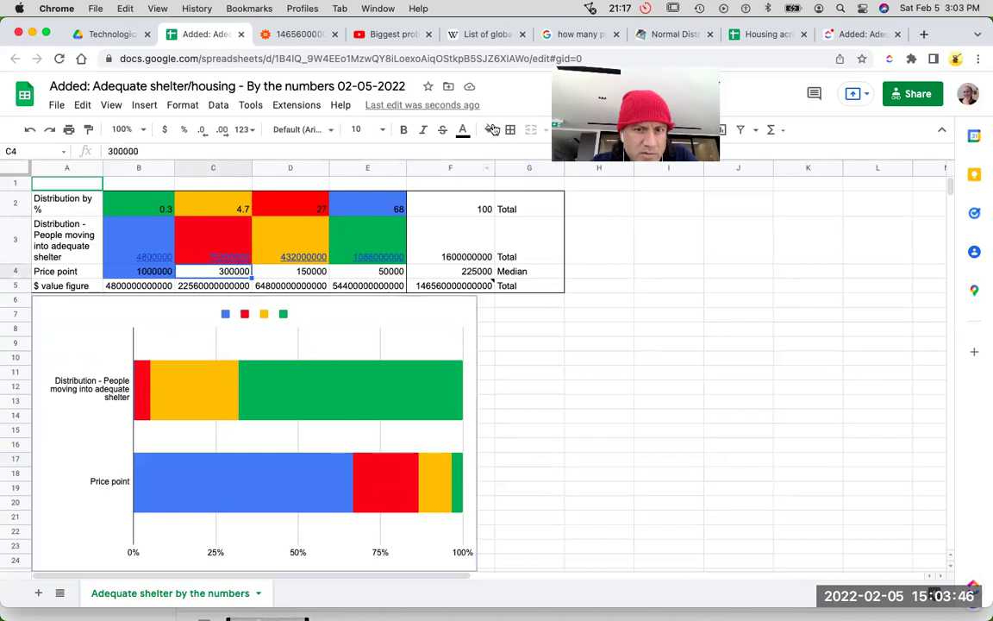
pyautogui.click(489, 130)
pyautogui.click(540, 172)
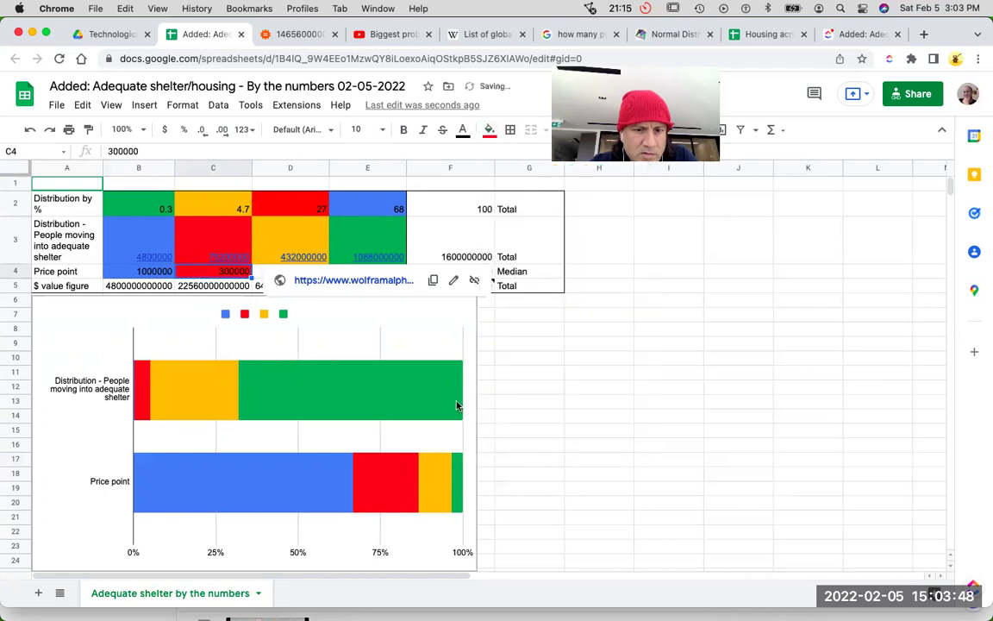
pyautogui.click(488, 460)
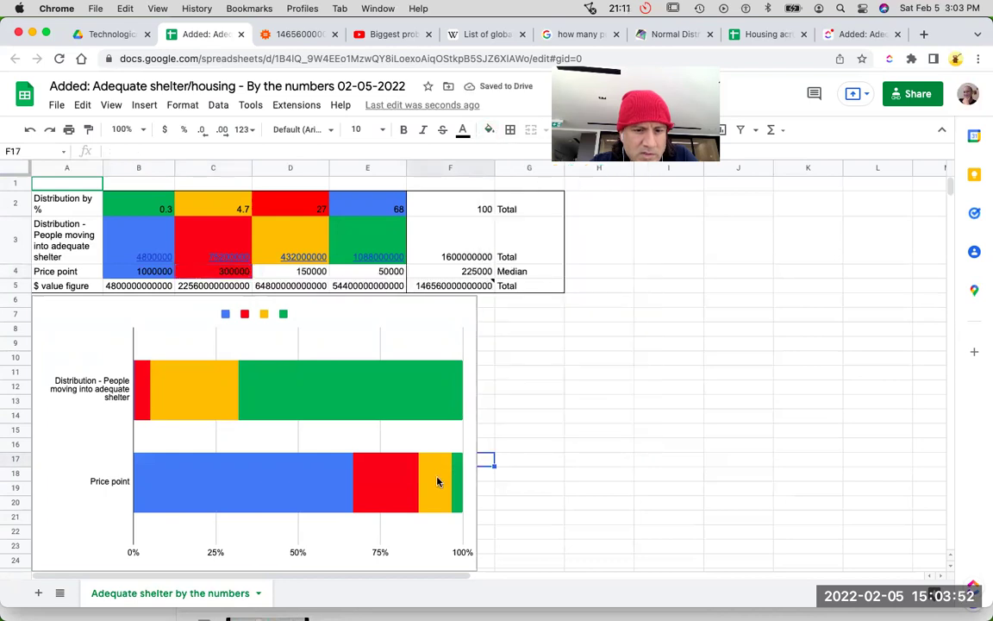
# Step: Fill the 150000 price point cell D4 with yellow to match its segment in the Price point bar
pyautogui.click(437, 476)
pyautogui.moveTo(433, 505)
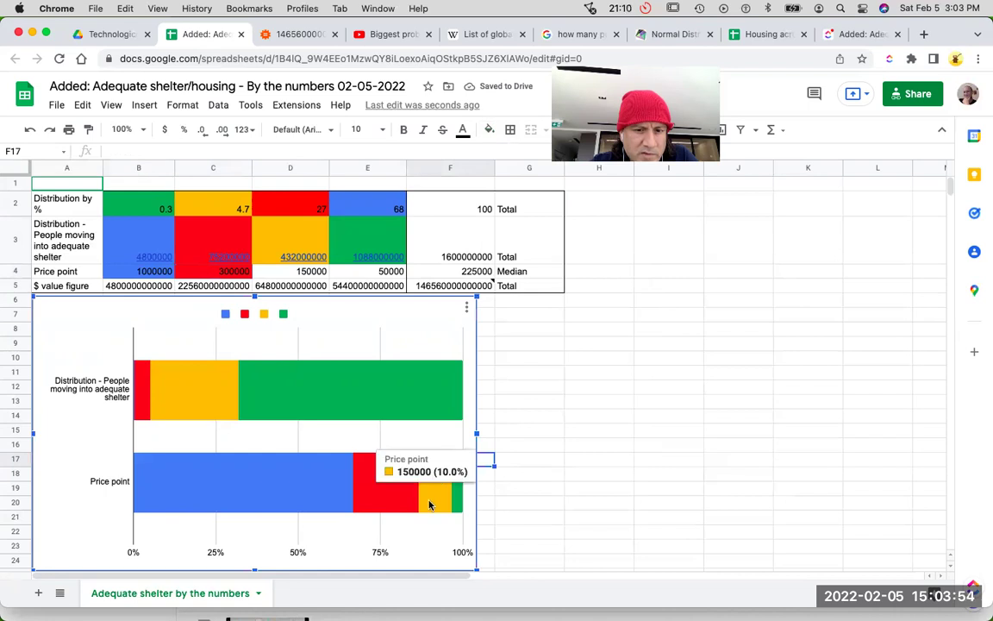
pyautogui.click(315, 272)
pyautogui.click(489, 129)
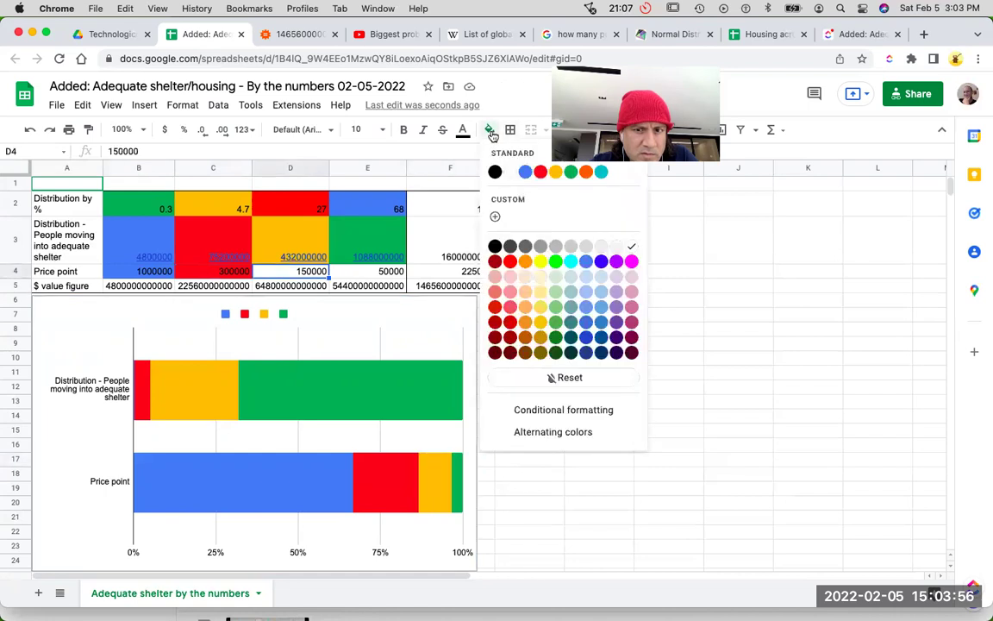
pyautogui.click(555, 171)
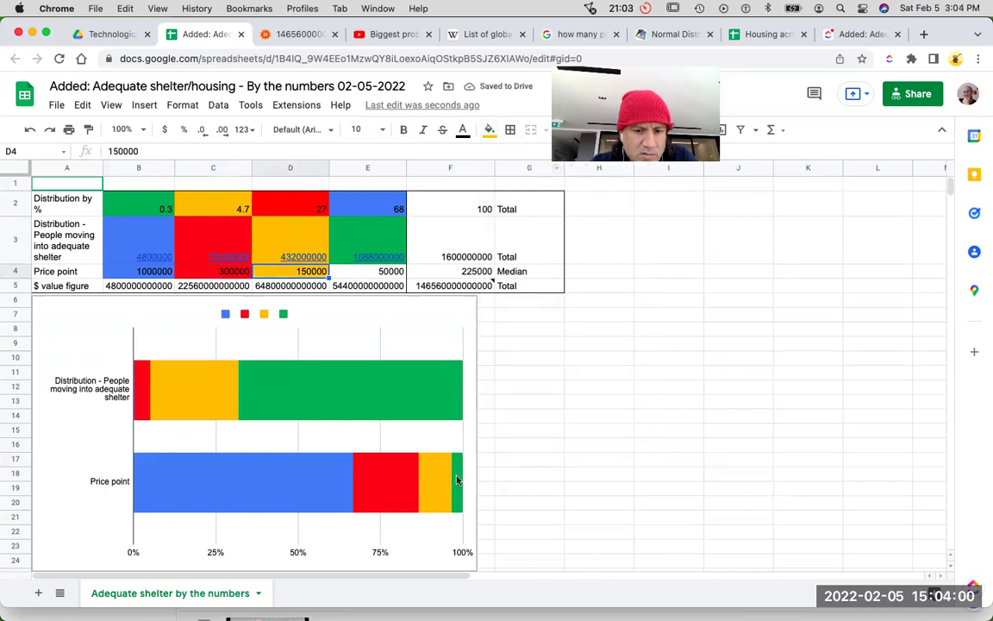
# Step: Fill the 50000 price point cell E4 with green, then select the stacked bar chart
pyautogui.click(388, 270)
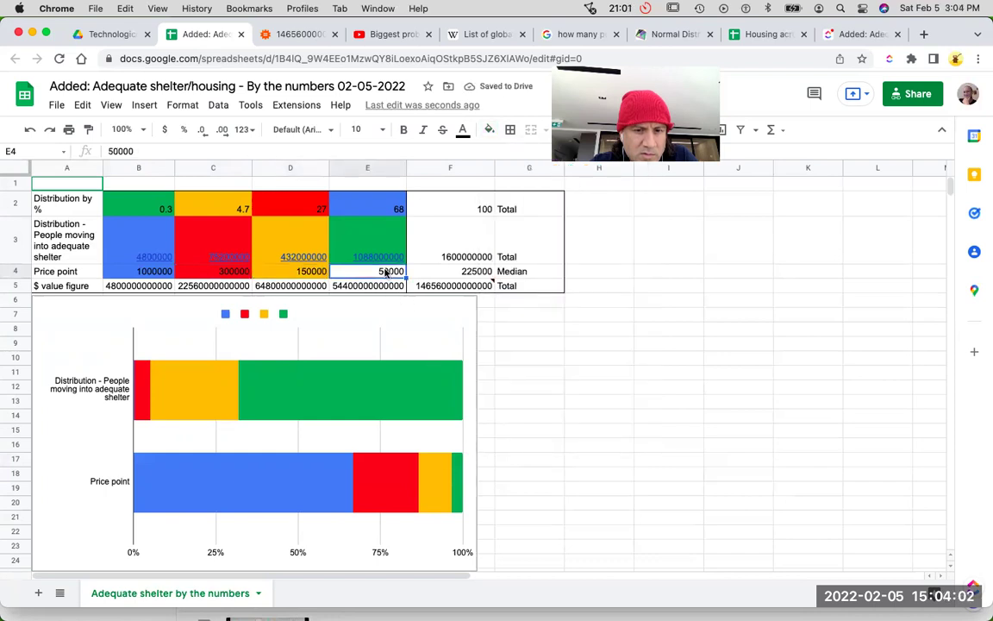
pyautogui.click(489, 130)
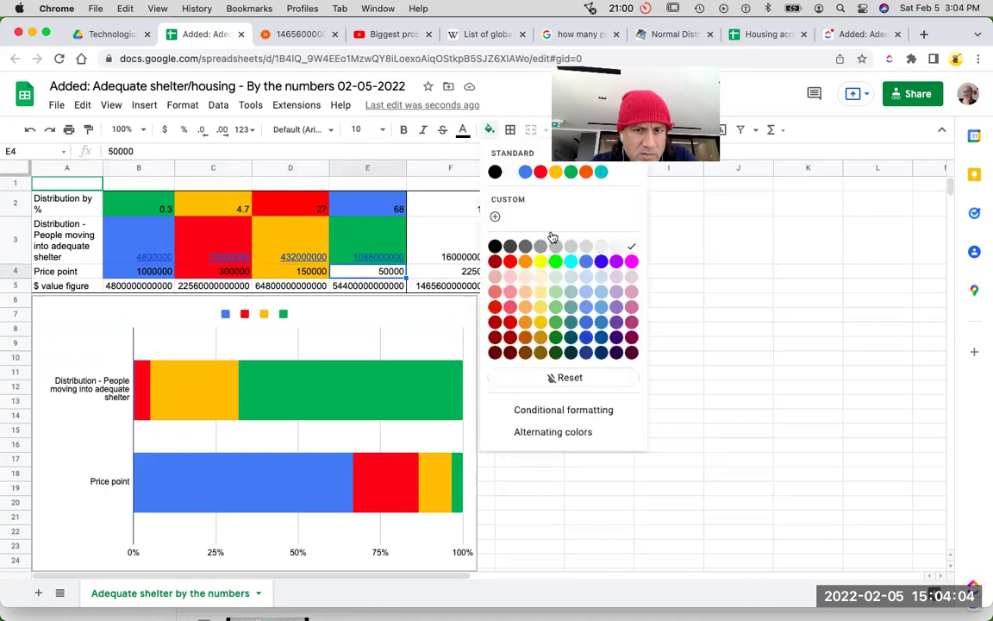
pyautogui.click(572, 175)
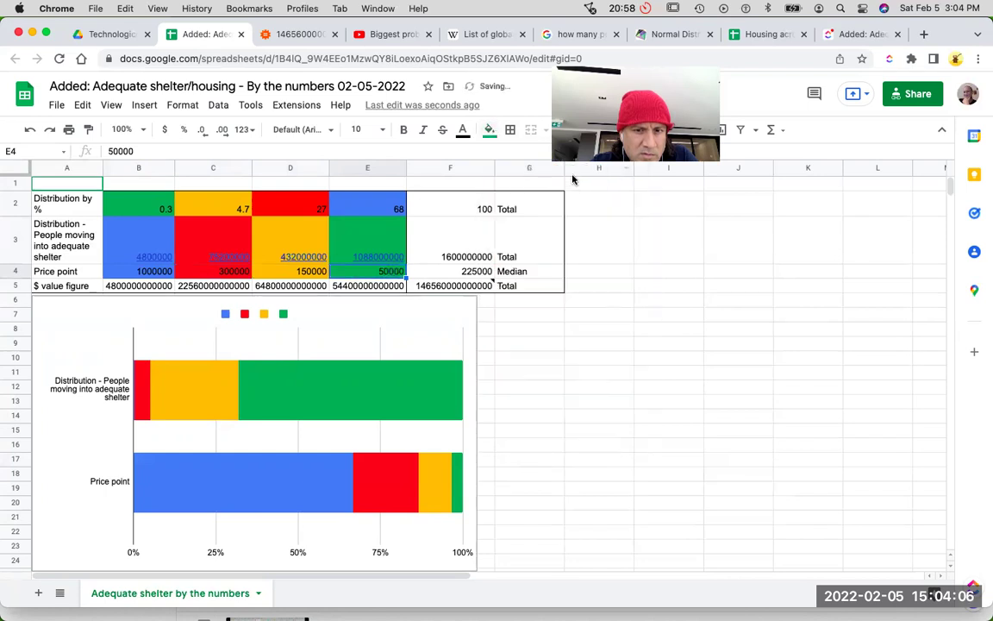
pyautogui.click(600, 378)
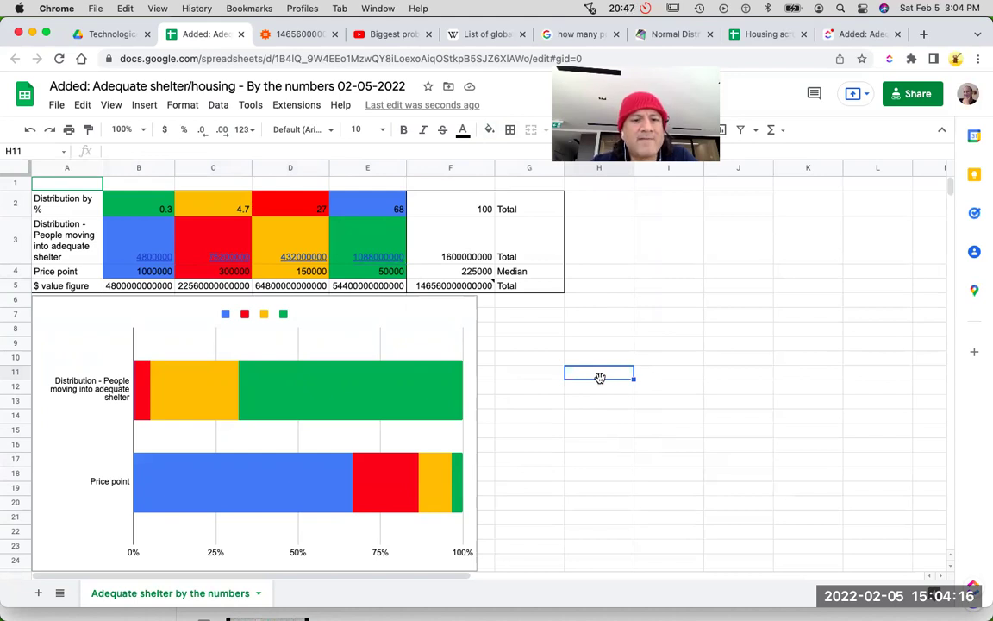
pyautogui.click(400, 398)
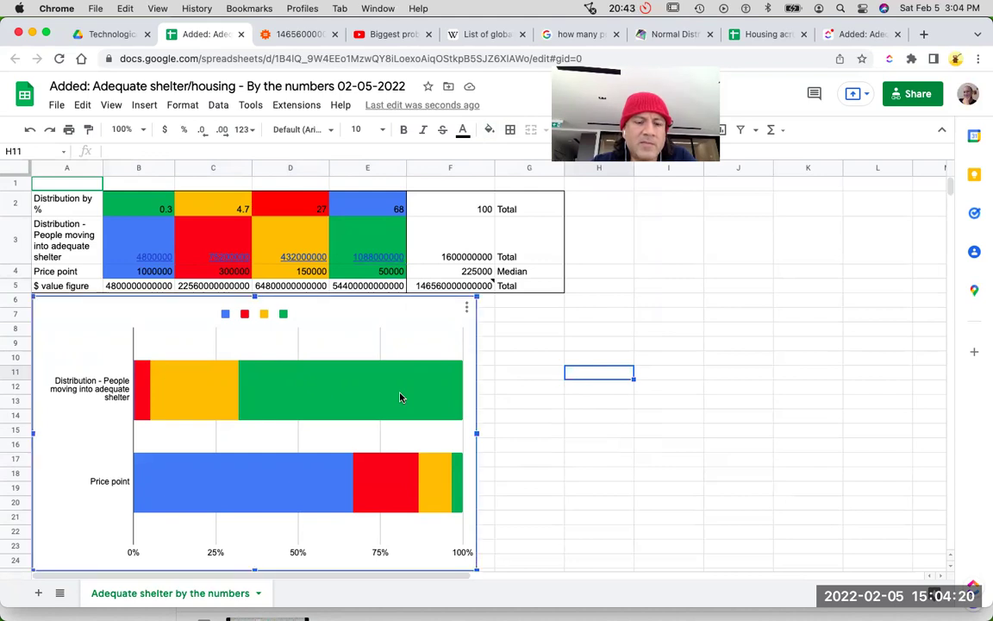
# Step: Inspect the green segment of the people-distribution bar, deselect the chart and review it against the color-coded table
pyautogui.moveTo(382, 393)
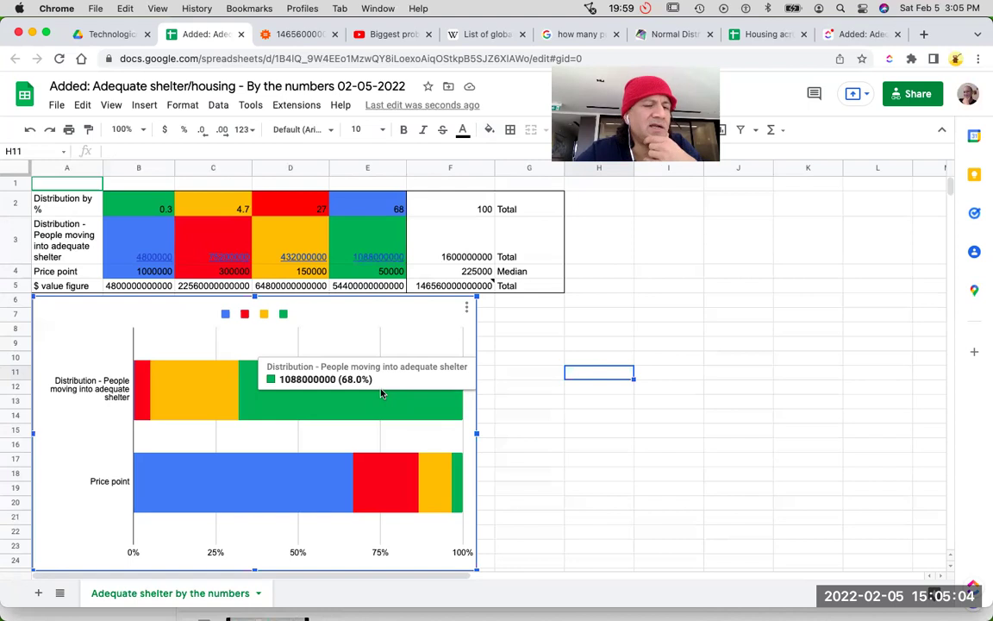
pyautogui.click(515, 389)
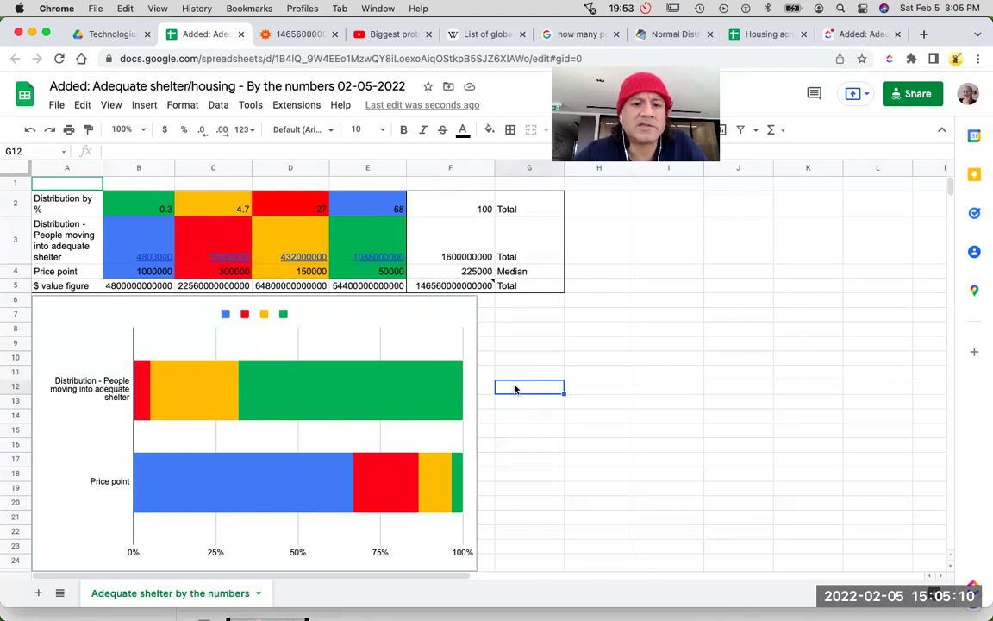
pyautogui.scroll(-1, 515, 389)
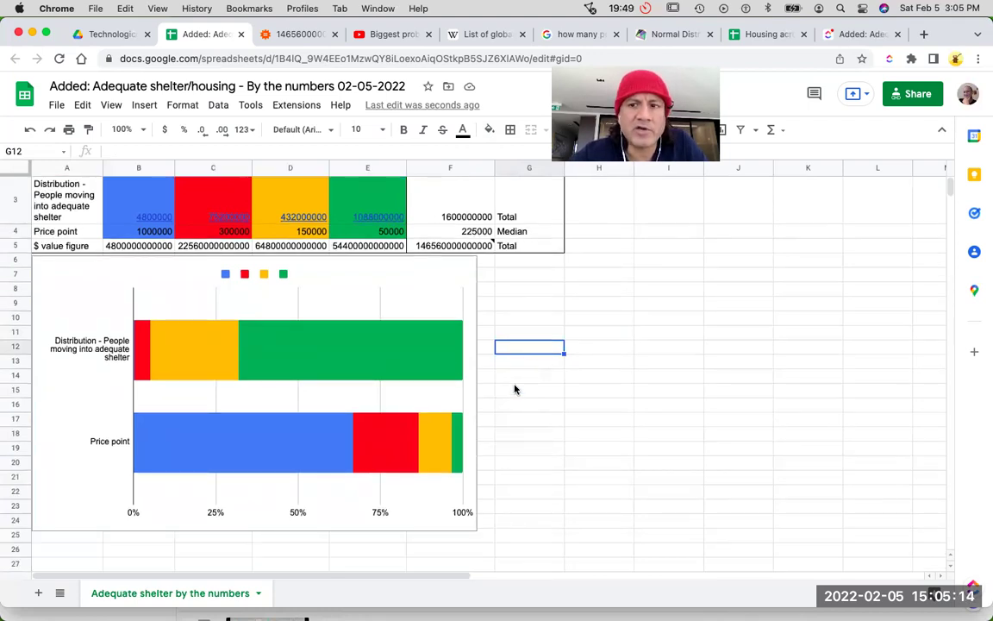
pyautogui.scroll(1, 514, 390)
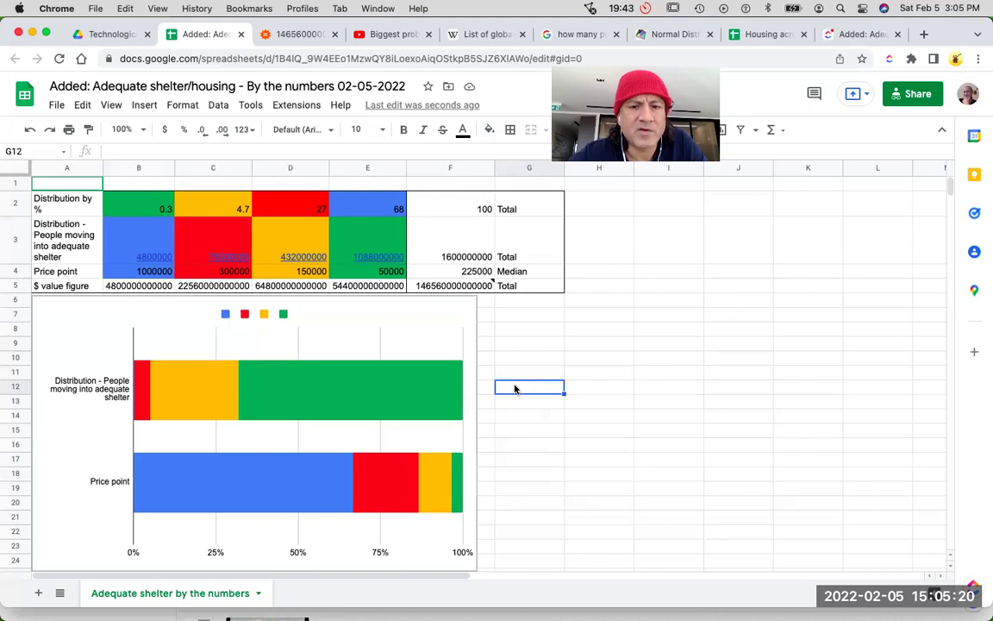
# Step: Check the number name of the total dollar value on the open WolframAlpha results page and return to the housing spreadsheet
pyautogui.moveTo(474, 291)
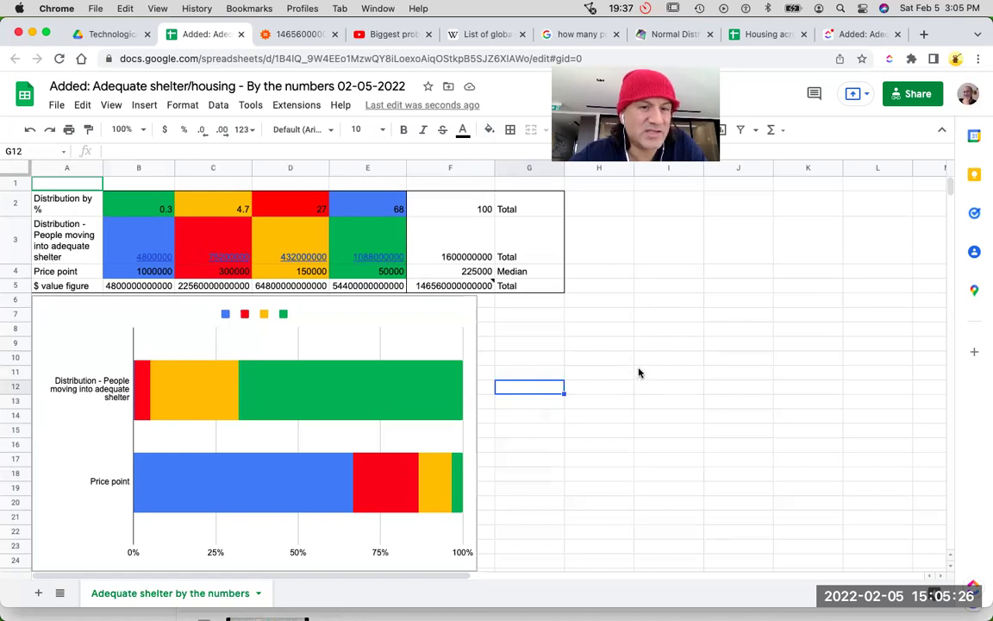
pyautogui.click(292, 34)
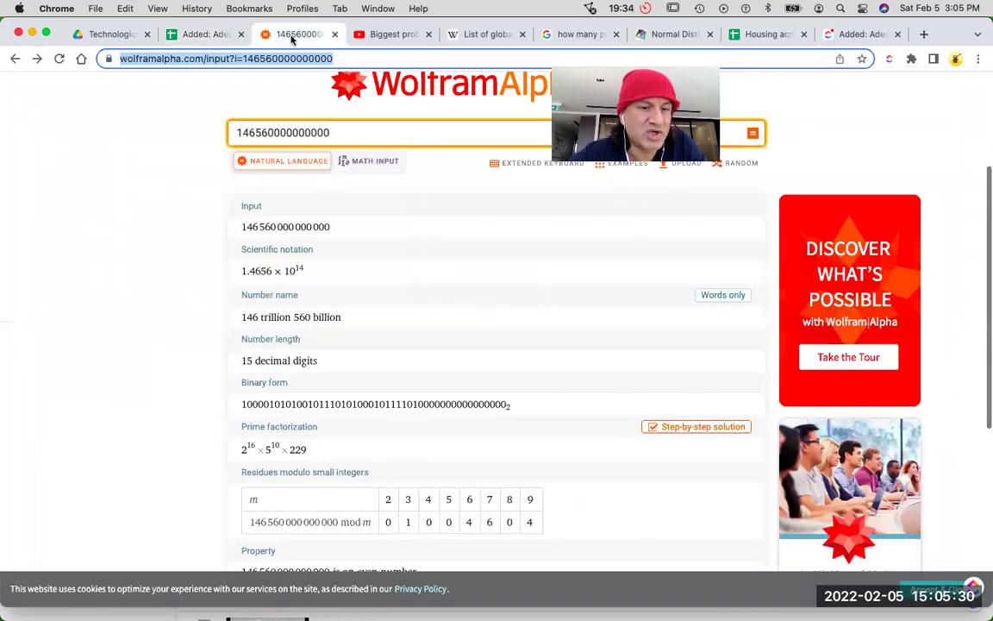
pyautogui.click(205, 34)
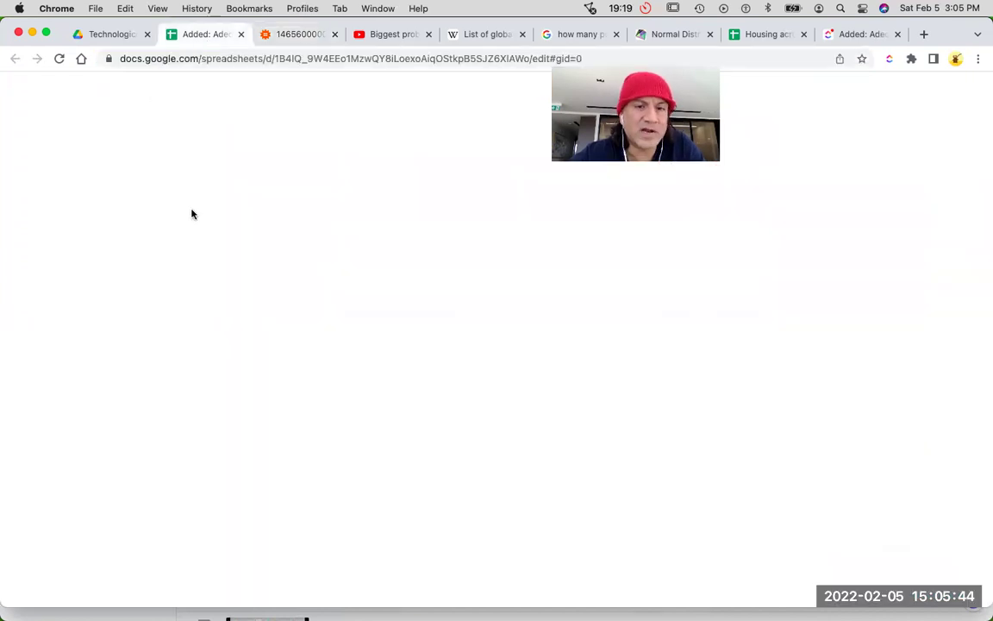